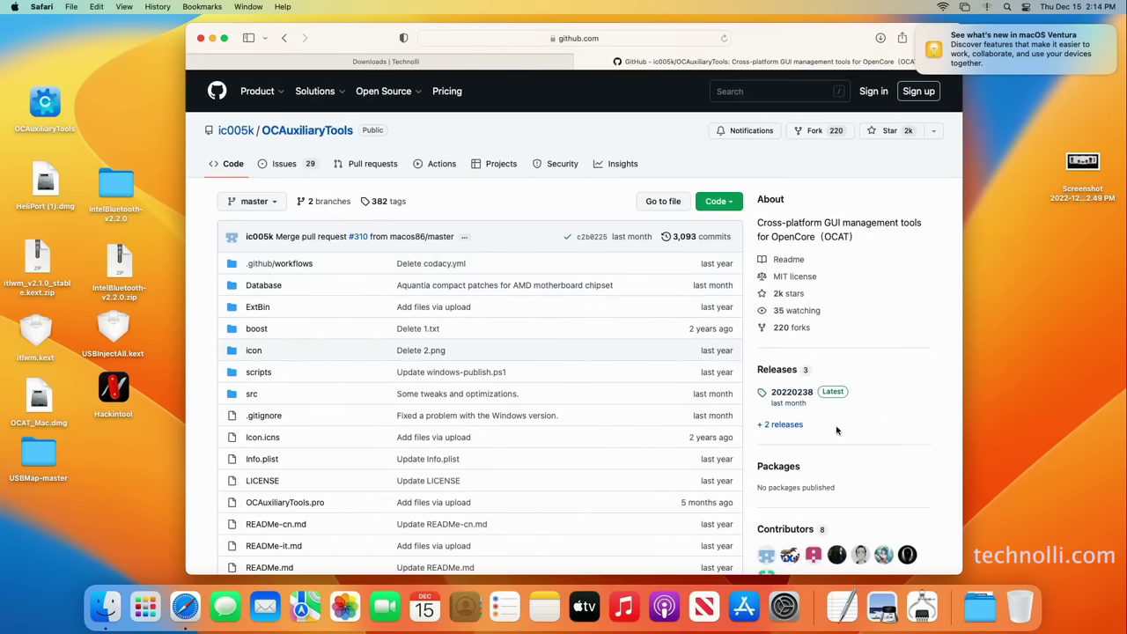
# Review the OCAuxiliaryTools 20220238 release assets, then close the GitHub release tab
pyautogui.click(838, 392)
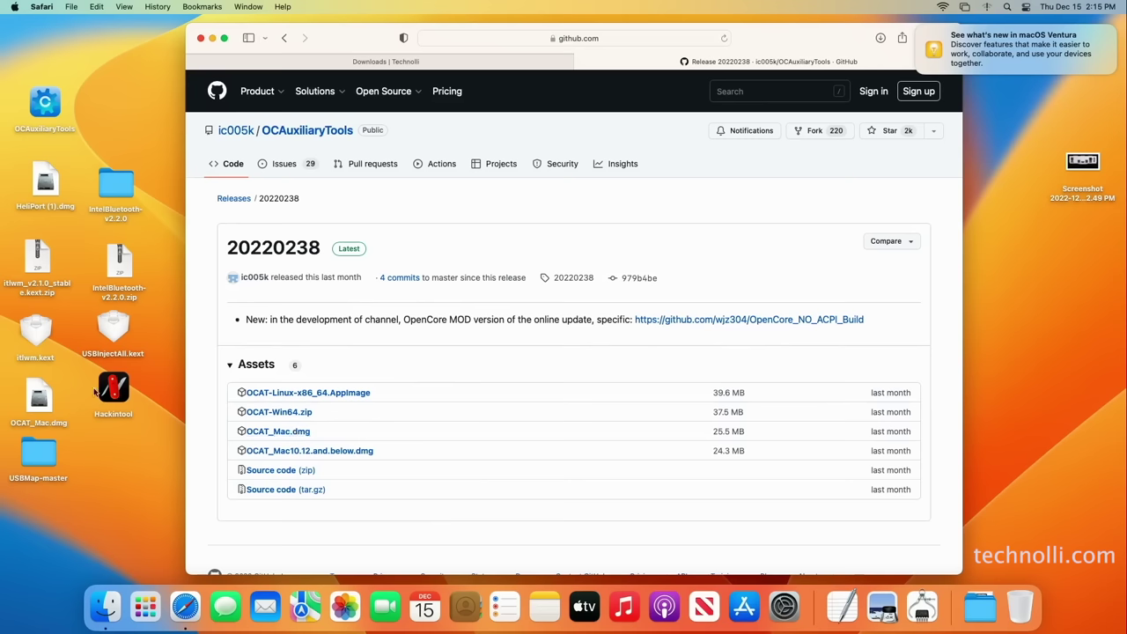
pyautogui.click(582, 63)
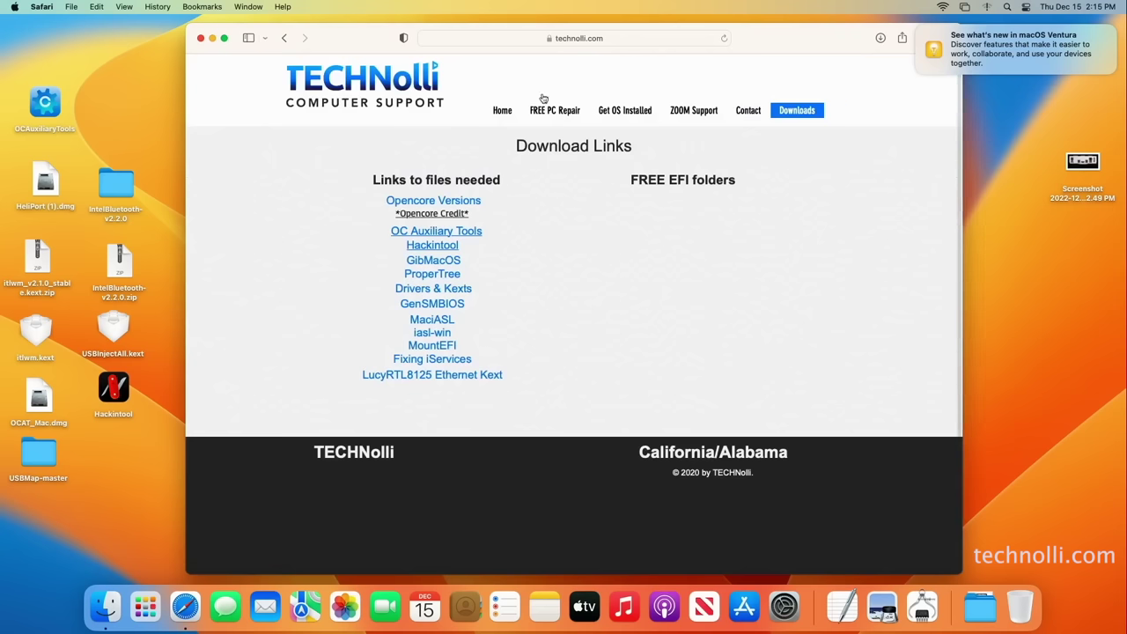
# Copy the OCAuxiliaryTools app from OCAT_Mac.dmg to the desktop and close the image window
pyautogui.click(38, 399)
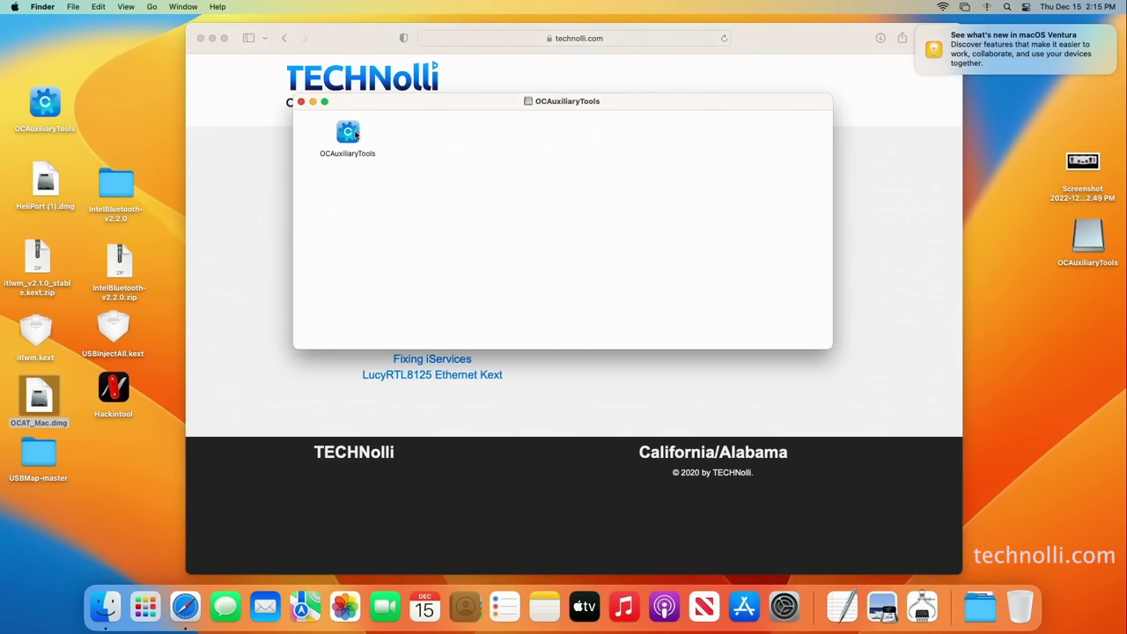
pyautogui.moveTo(352, 136); pyautogui.dragTo(131, 116)
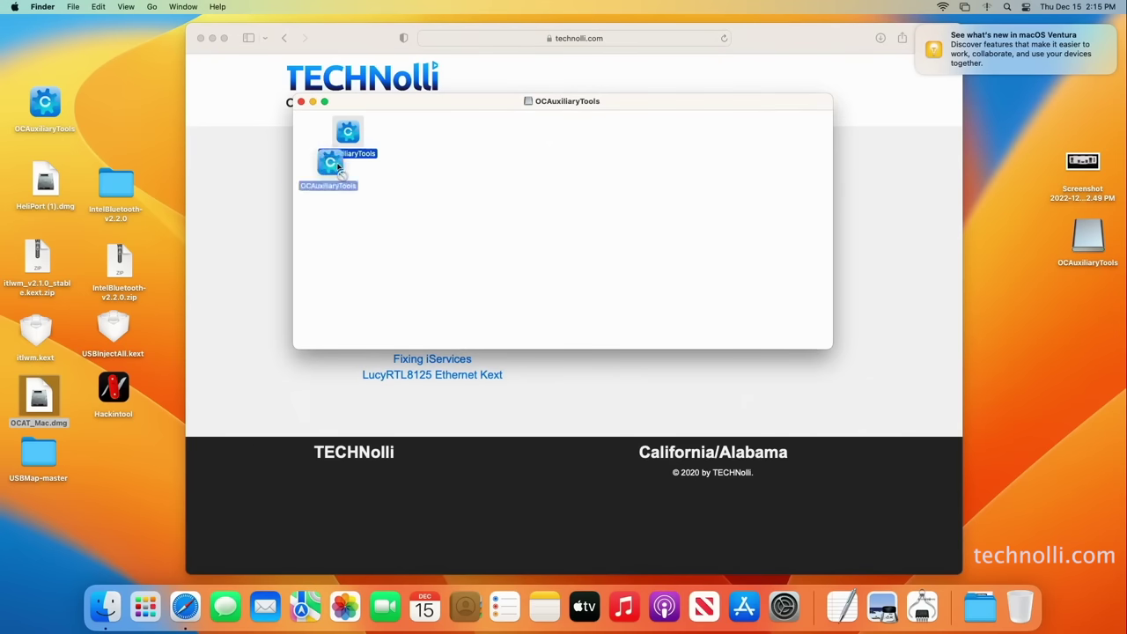
pyautogui.click(301, 102)
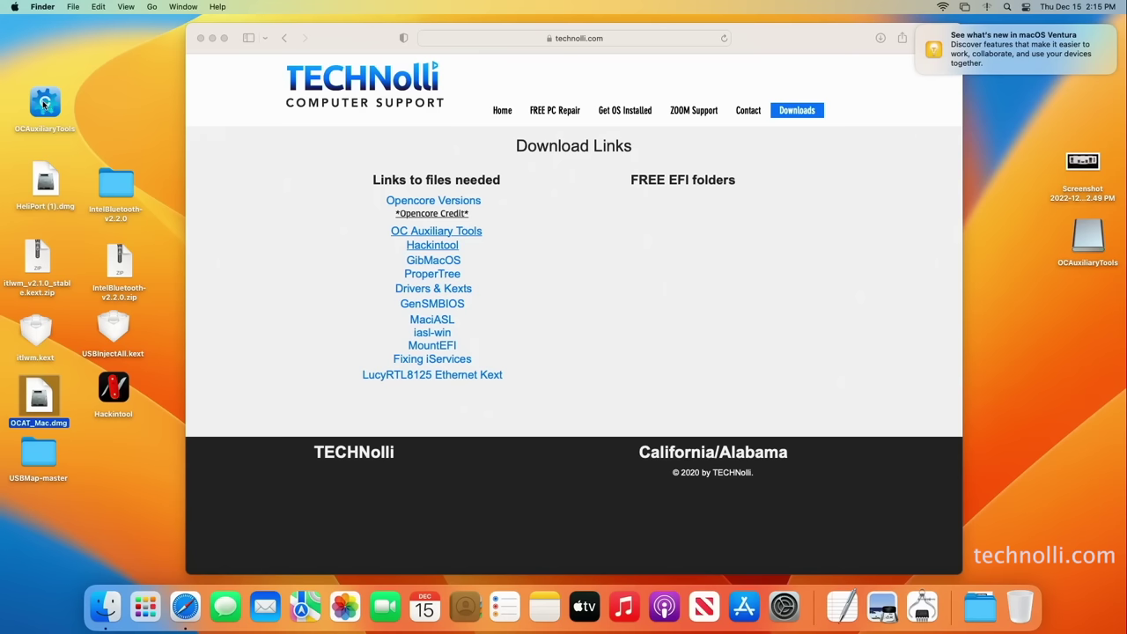
pyautogui.rightClick(44, 103)
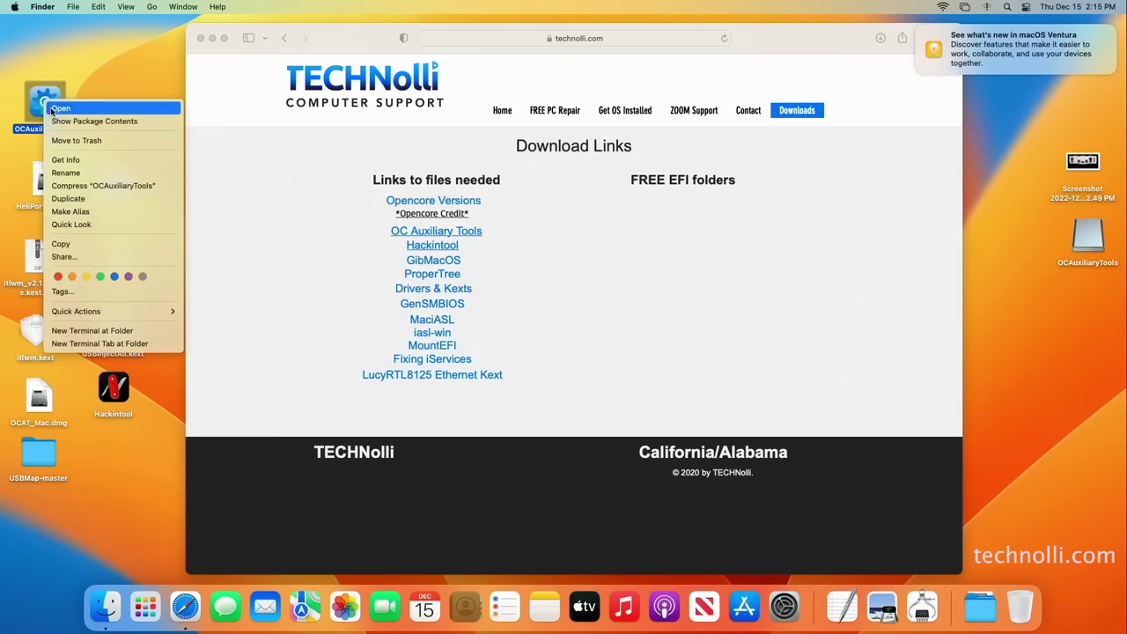
# Launch OCAuxiliaryTools (OpenCore 0.8.7) and open the Edit > Database list of sample config plists
pyautogui.click(53, 110)
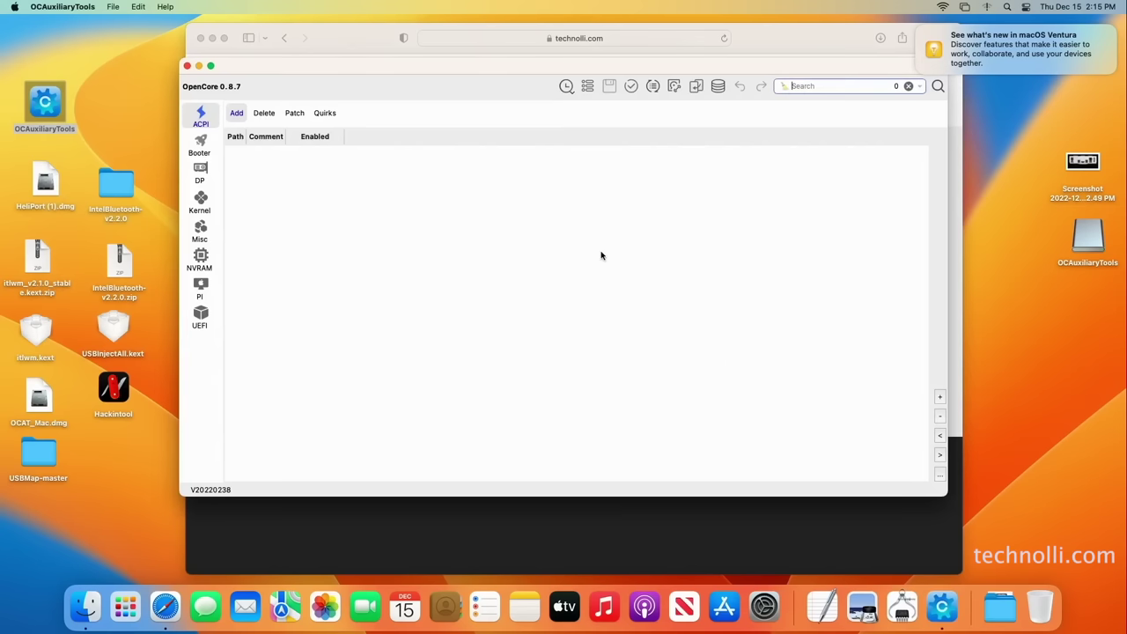
pyautogui.moveTo(492, 91); pyautogui.dragTo(488, 123)
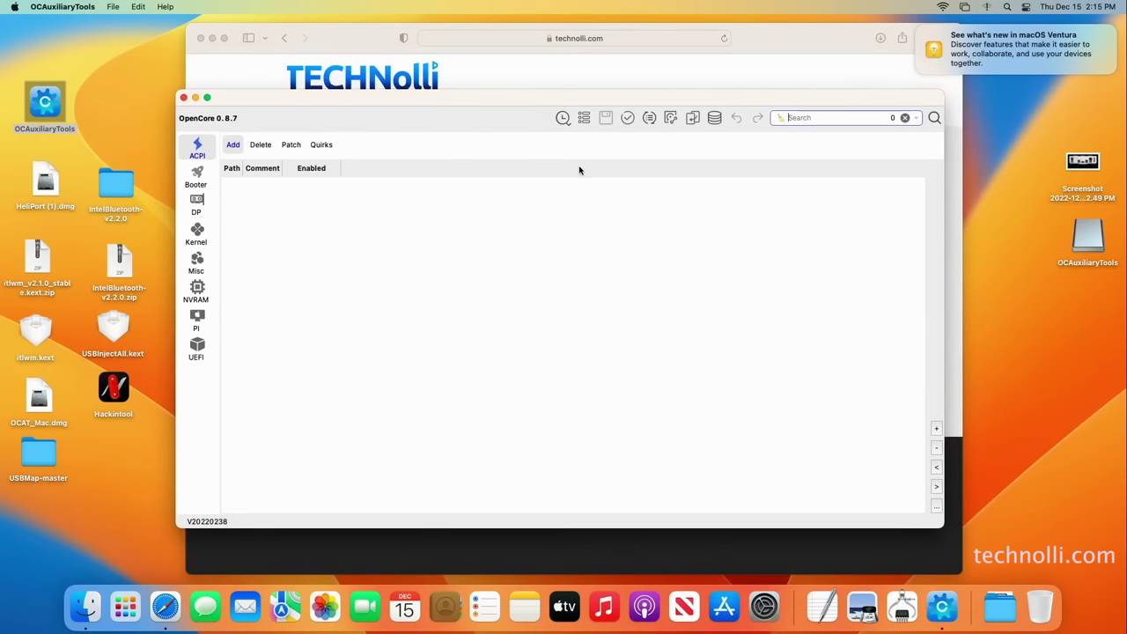
pyautogui.click(138, 7)
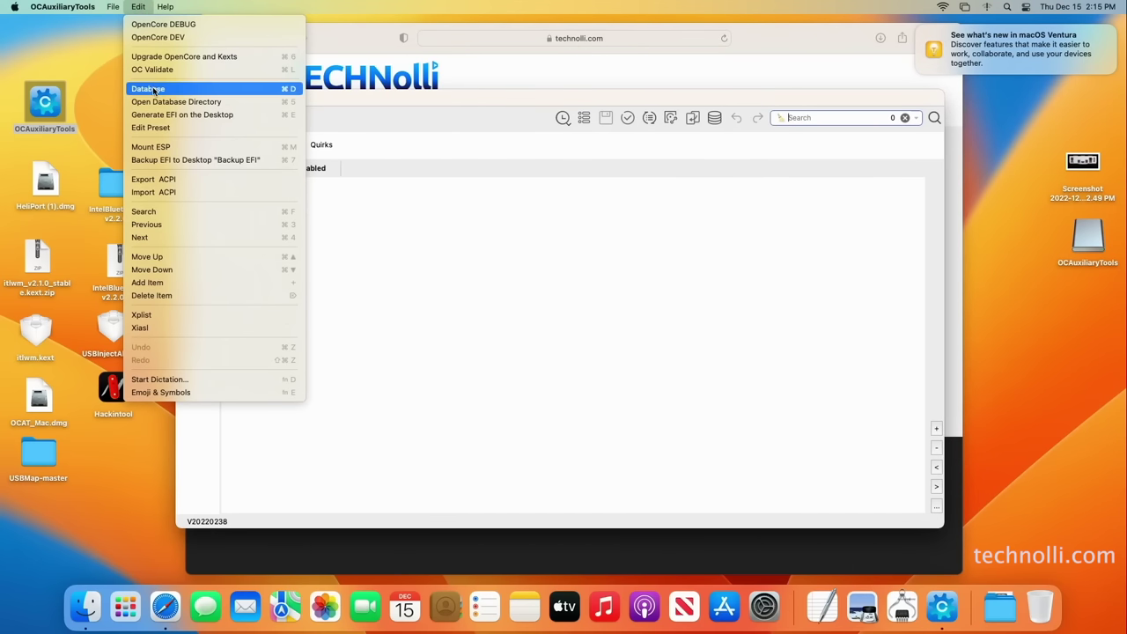
pyautogui.click(153, 88)
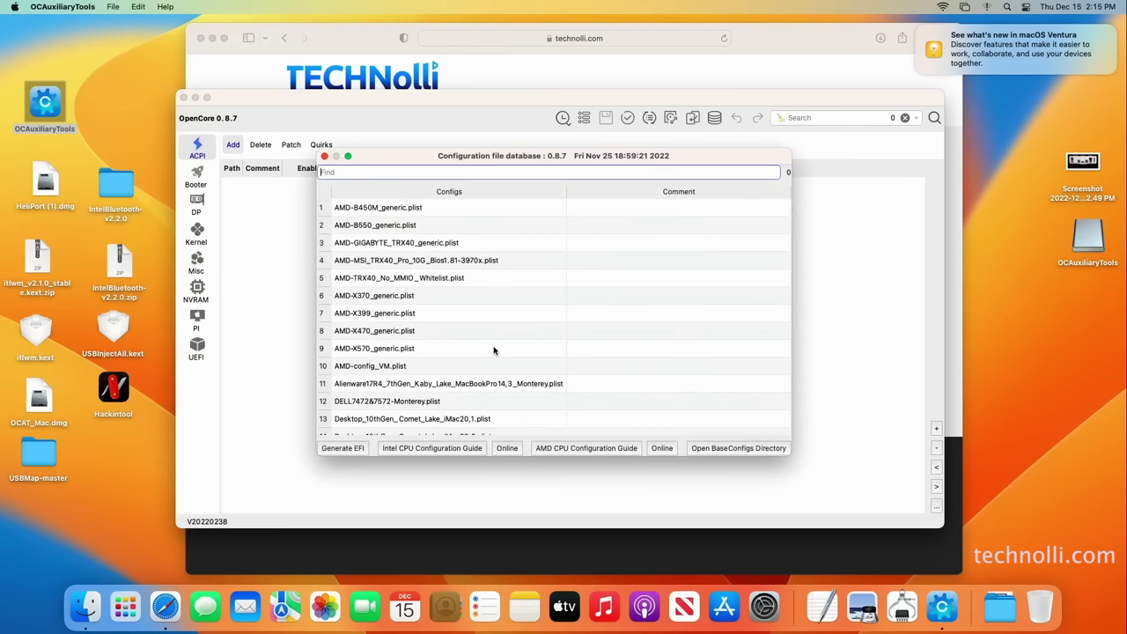
# Generate an EFI folder from Desktop_10thGen_Comet_Lake_iMac20,2.plist and dismiss the completion notice
pyautogui.scroll(-10, 493, 350)
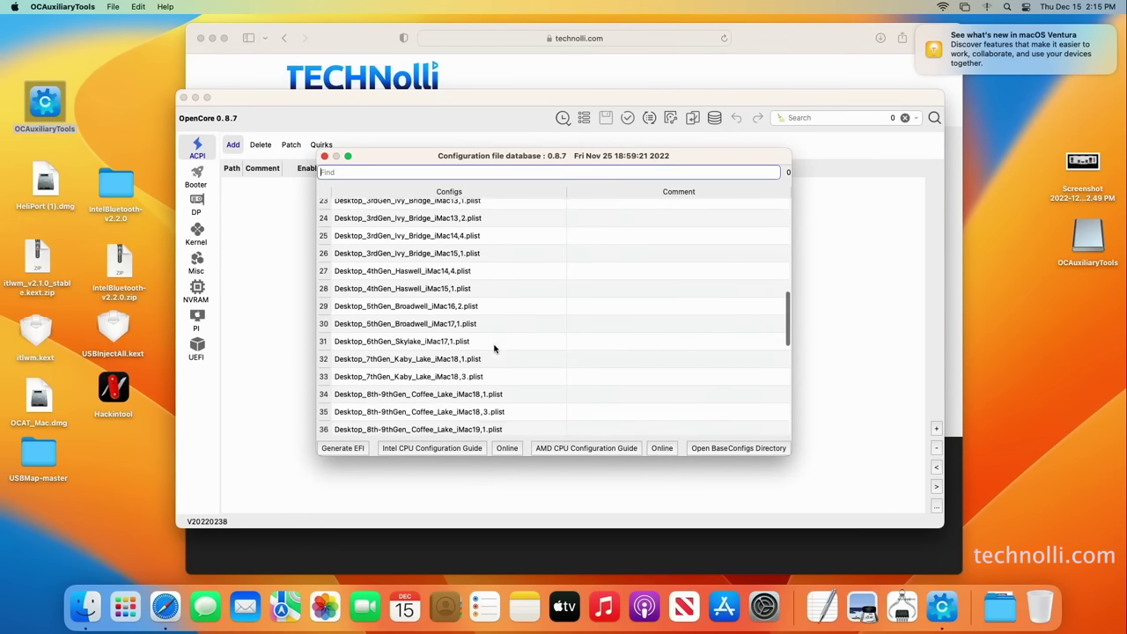
pyautogui.scroll(-5, 494, 349)
pyautogui.scroll(-5, 495, 350)
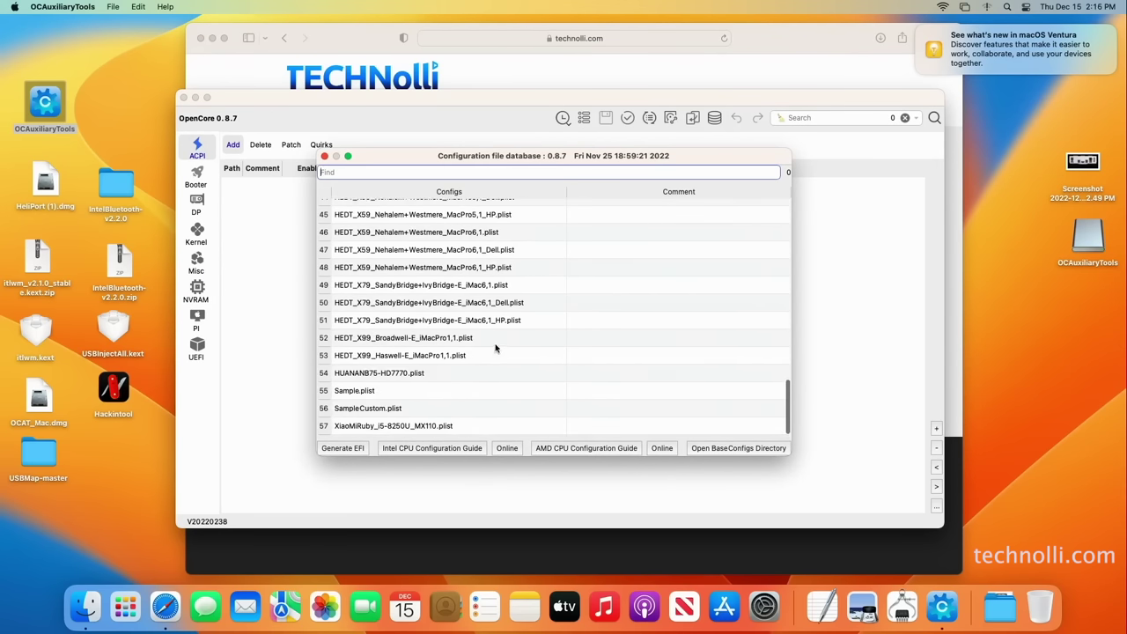
pyautogui.scroll(9, 495, 349)
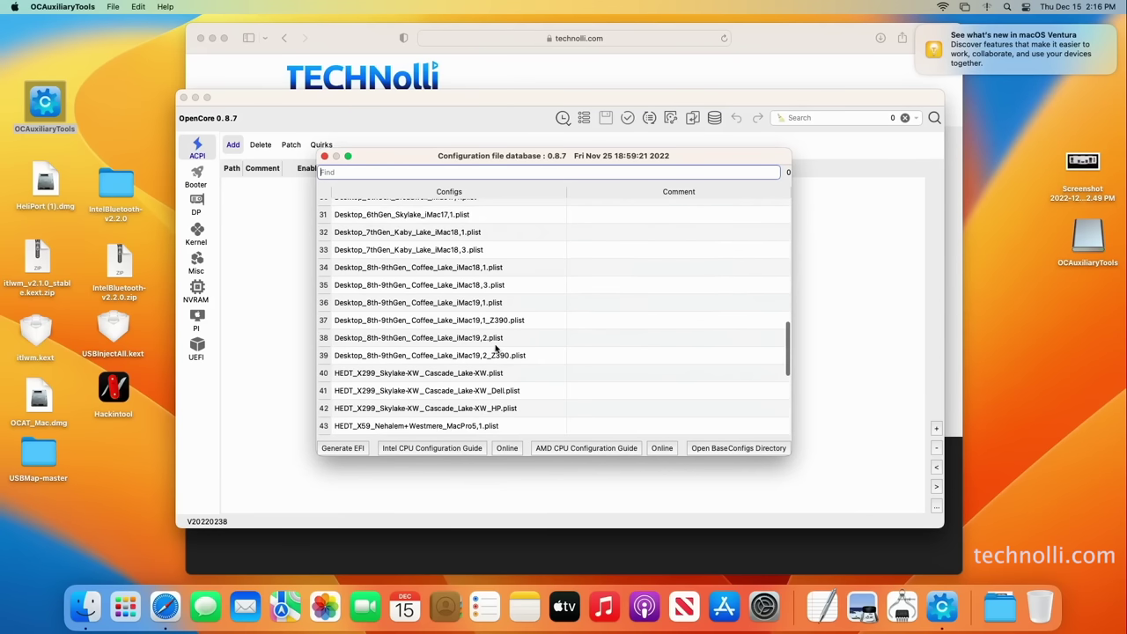
pyautogui.scroll(3, 495, 349)
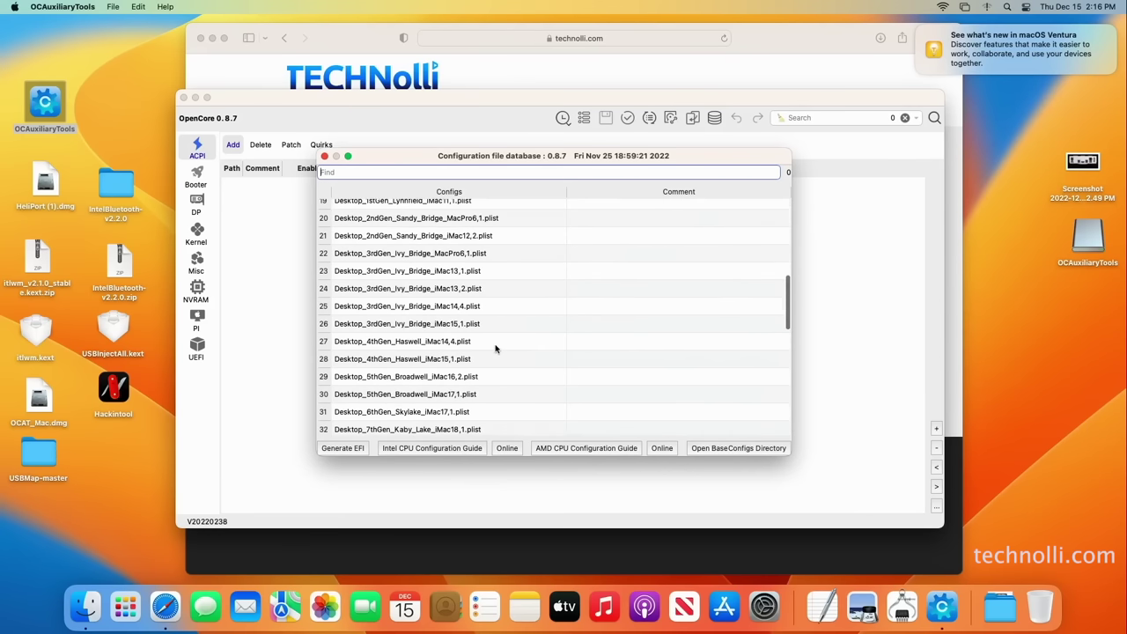
pyautogui.scroll(8, 495, 349)
pyautogui.scroll(-4, 495, 350)
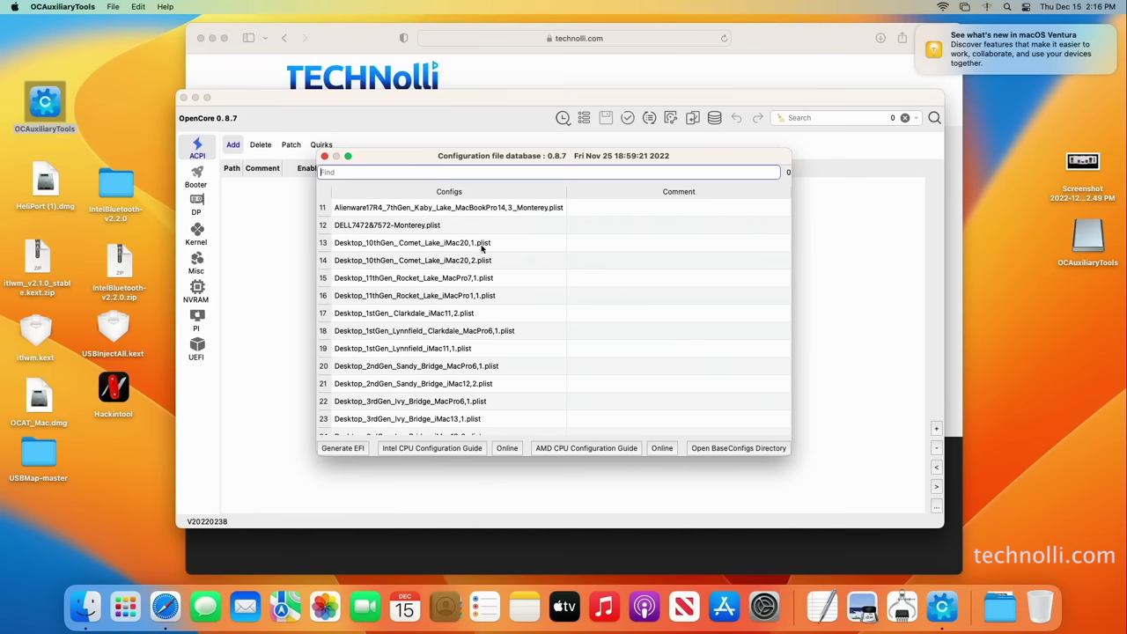
pyautogui.click(432, 259)
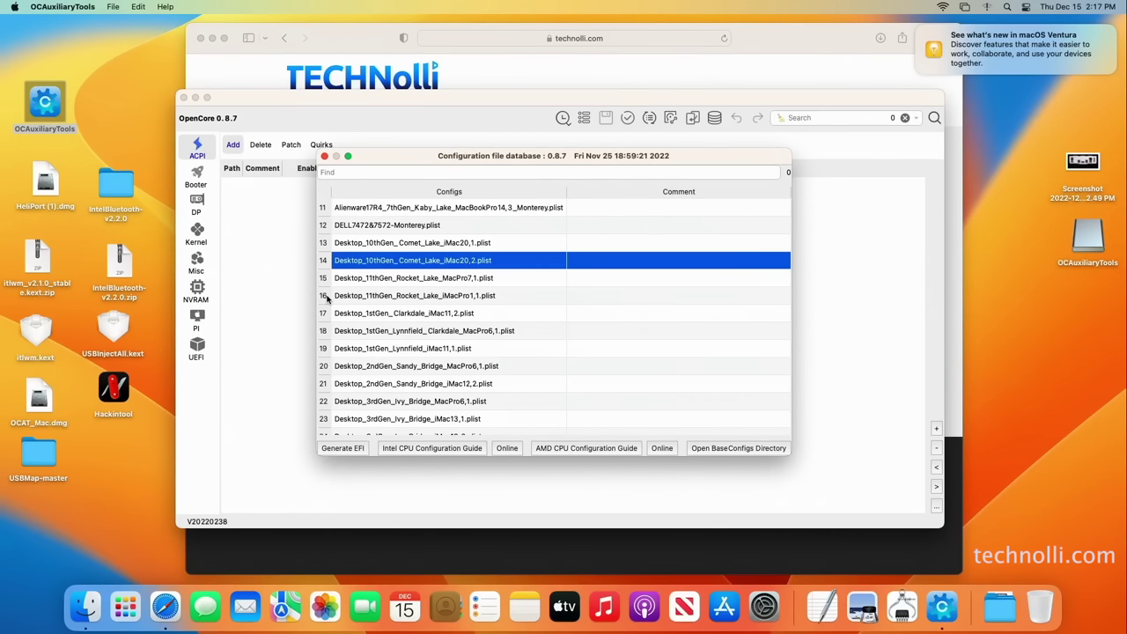
pyautogui.click(344, 450)
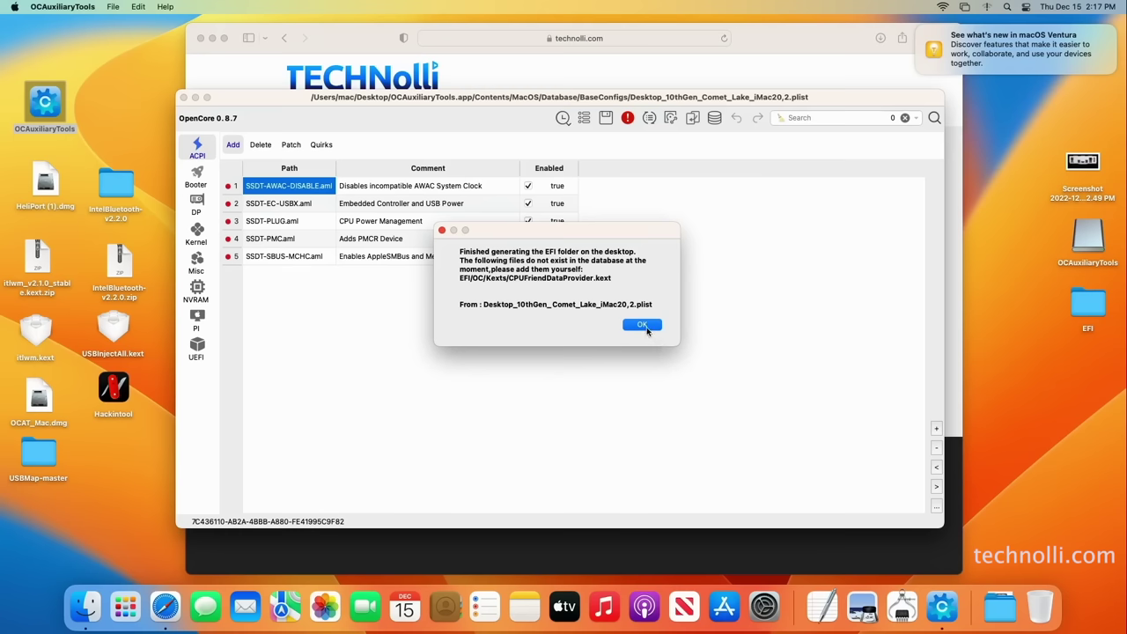
pyautogui.click(643, 325)
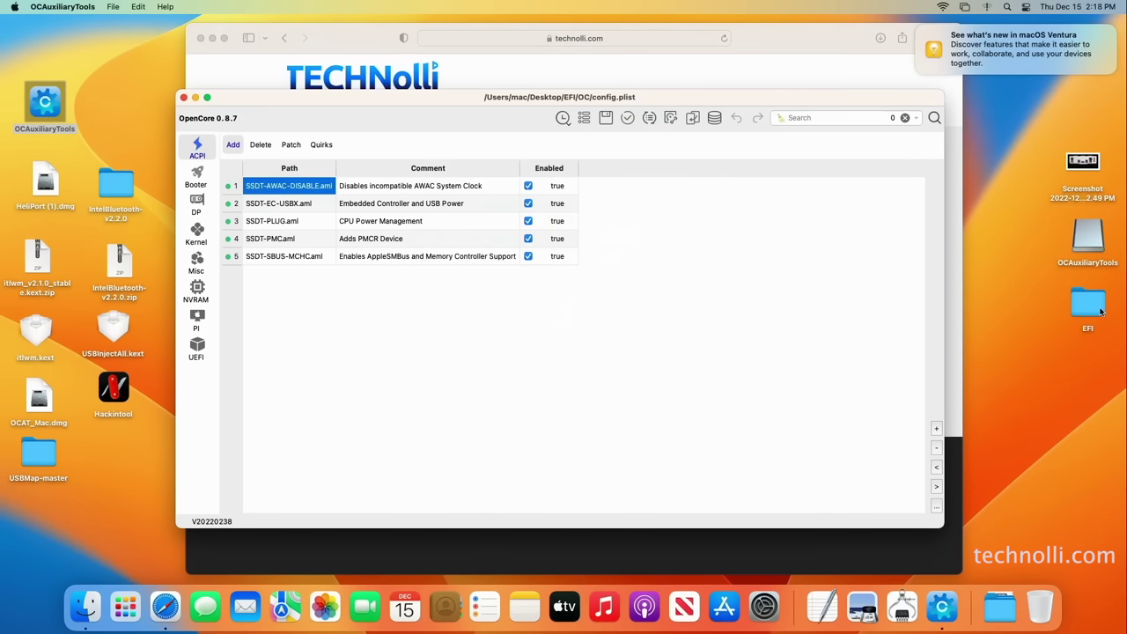
# Place the EFI folder beside USBMap-master and browse its OC ACPI and Kexts folders
pyautogui.moveTo(1101, 312); pyautogui.dragTo(124, 471)
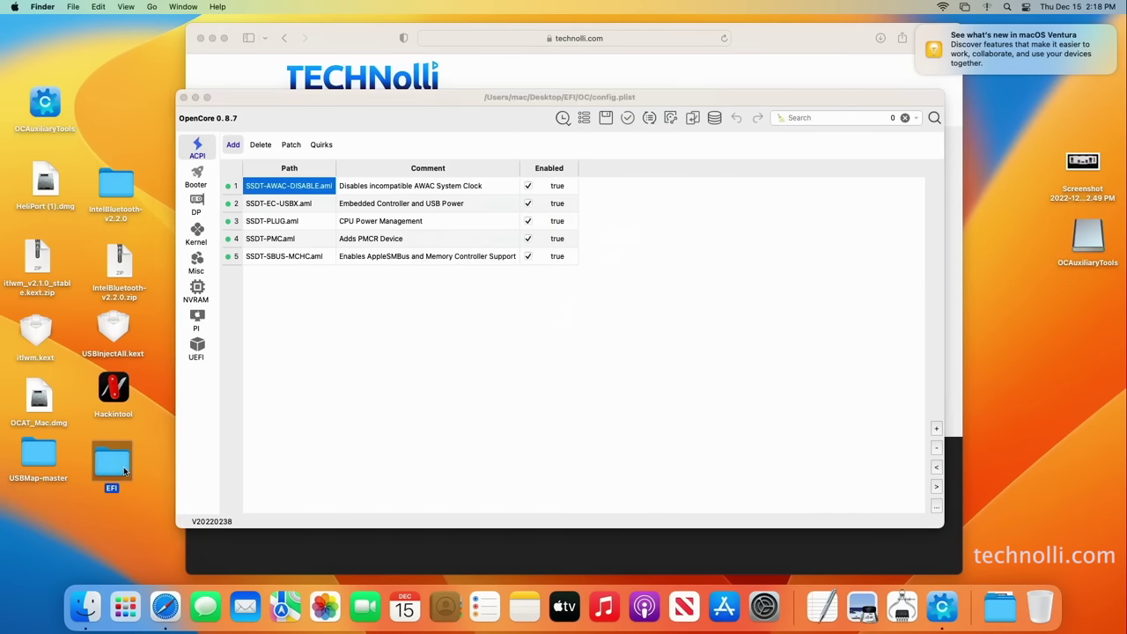
pyautogui.doubleClick(124, 472)
pyautogui.doubleClick(466, 162)
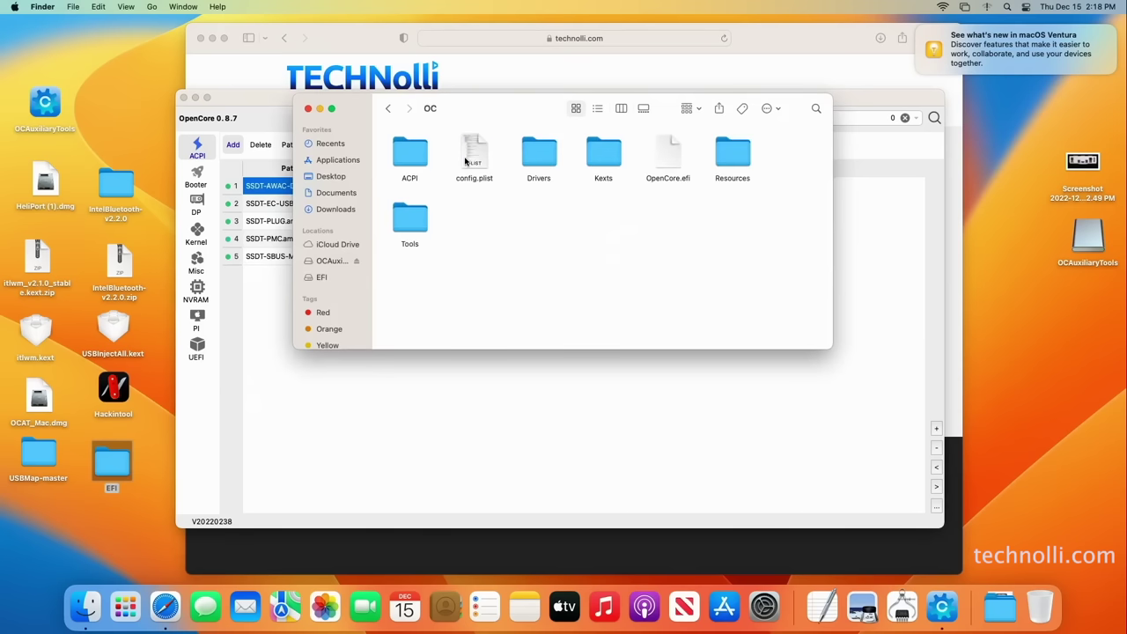
pyautogui.doubleClick(424, 156)
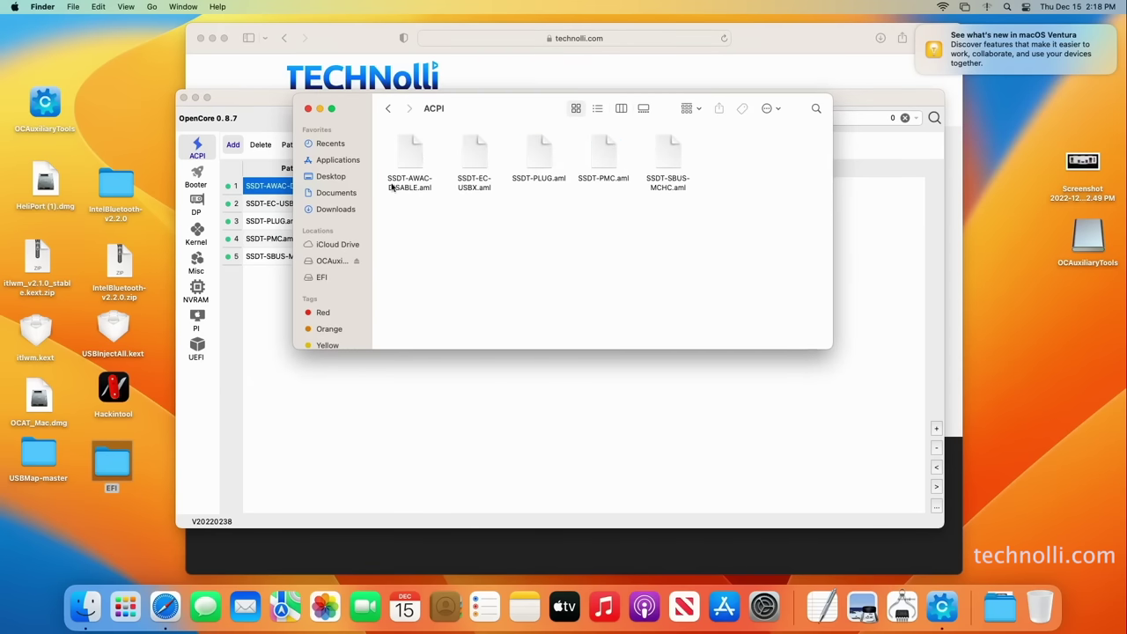
pyautogui.click(389, 108)
pyautogui.click(605, 162)
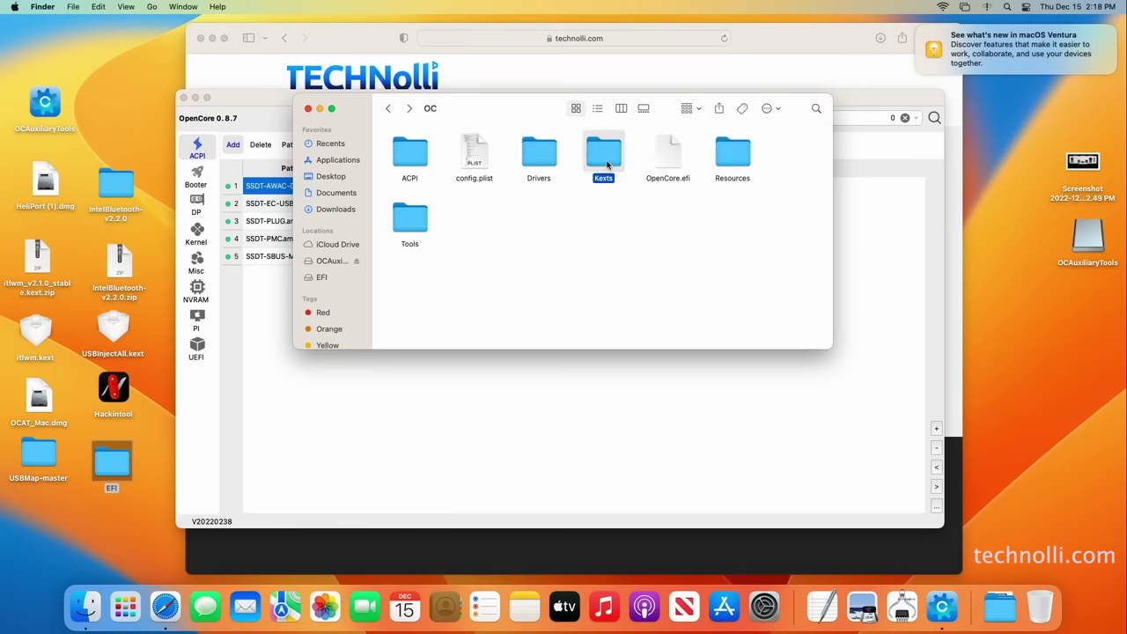
pyautogui.doubleClick(606, 162)
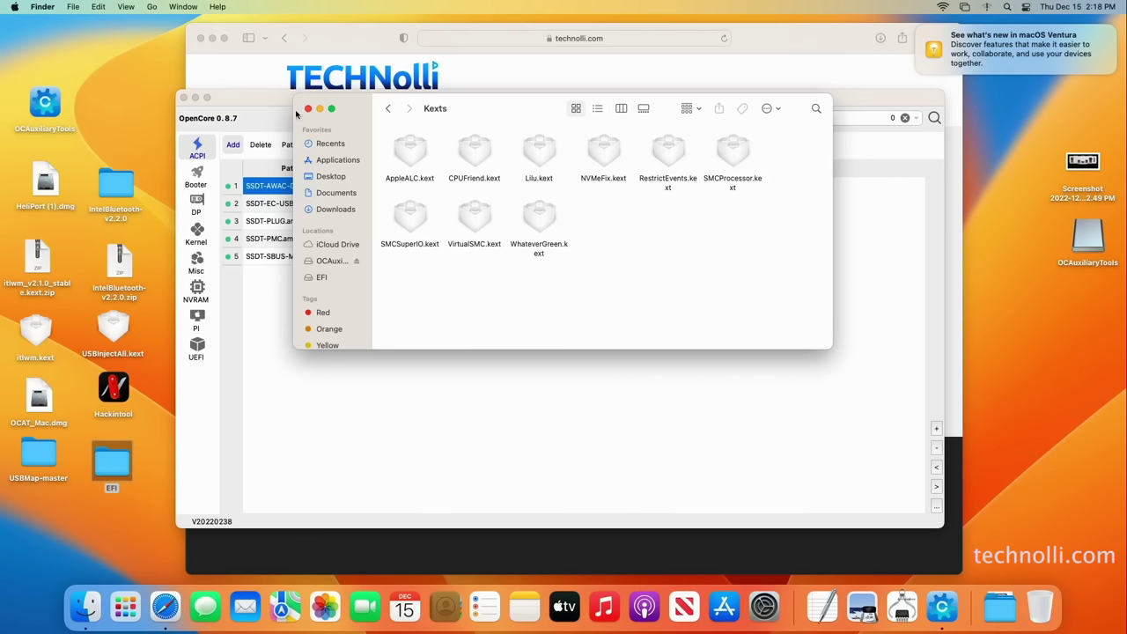
# Check the OC Tools and Drivers folders, then close the EFI window
pyautogui.click(387, 108)
pyautogui.doubleClick(409, 217)
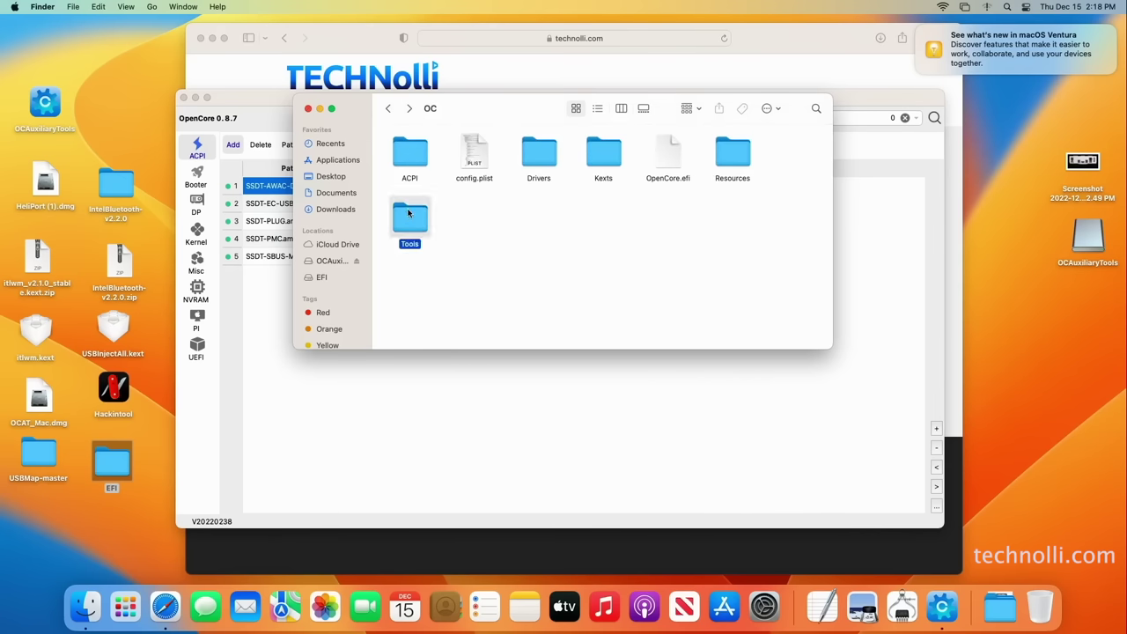
pyautogui.click(387, 108)
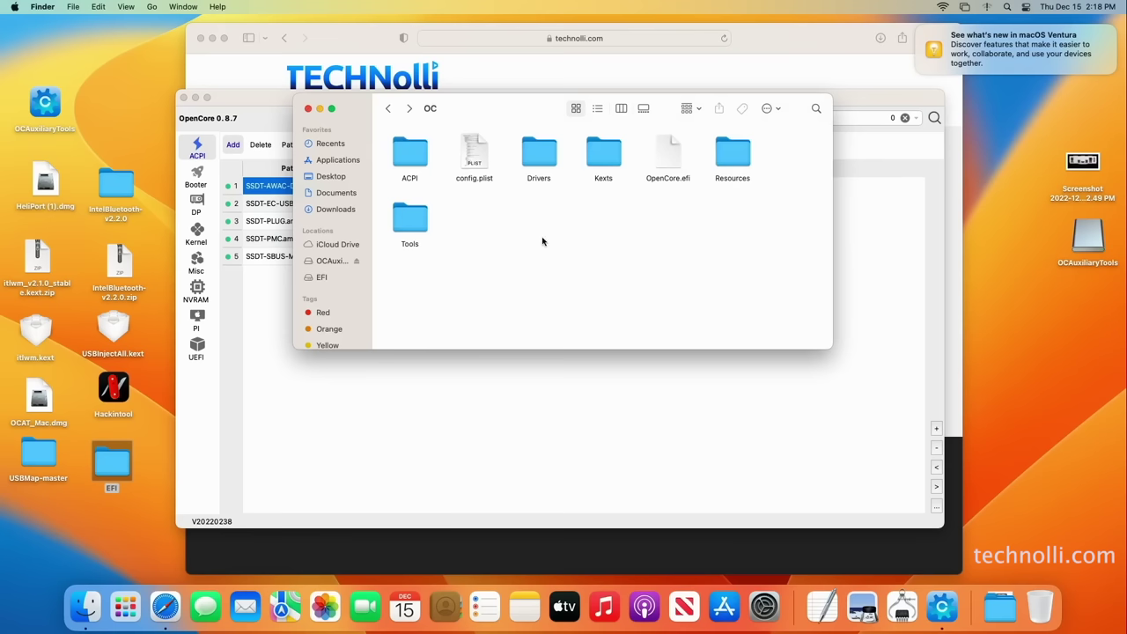
pyautogui.doubleClick(539, 151)
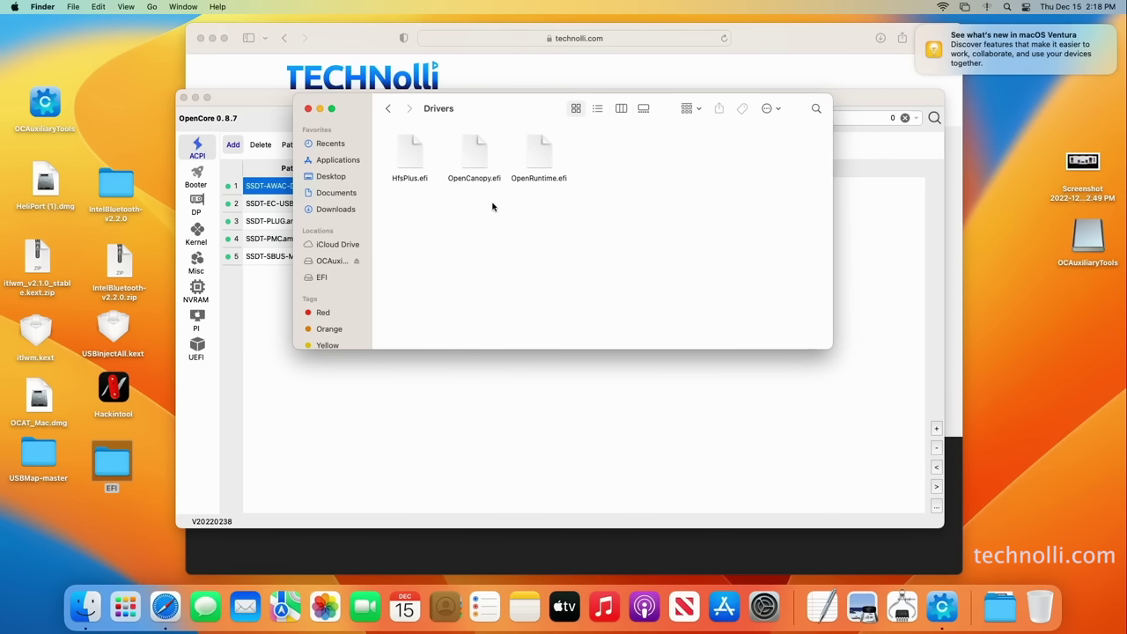
pyautogui.click(388, 109)
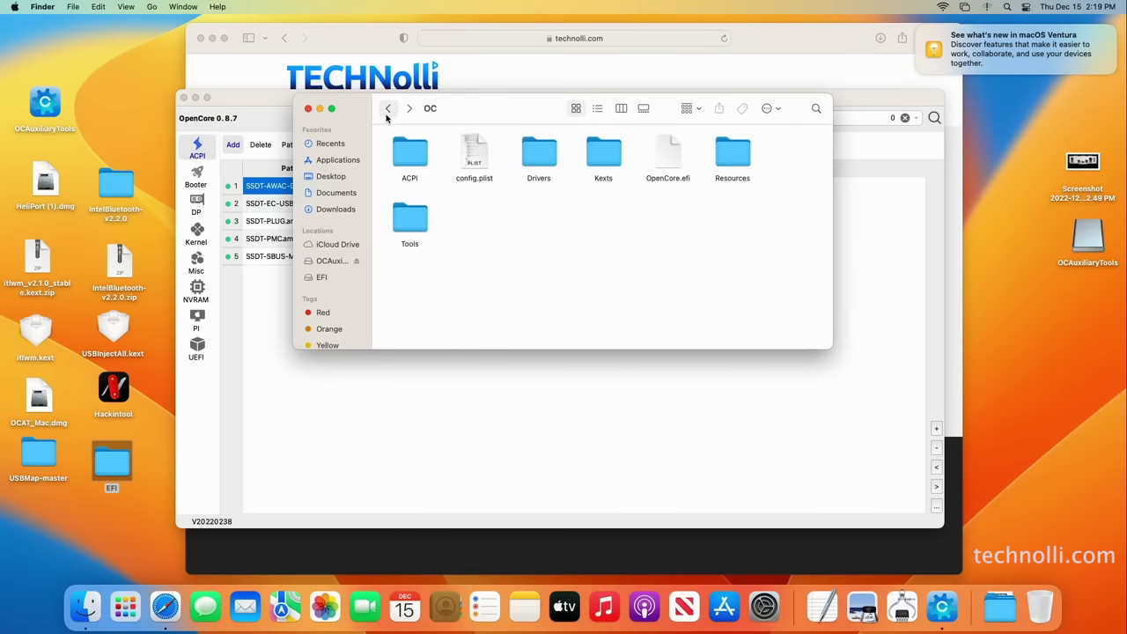
pyautogui.click(309, 109)
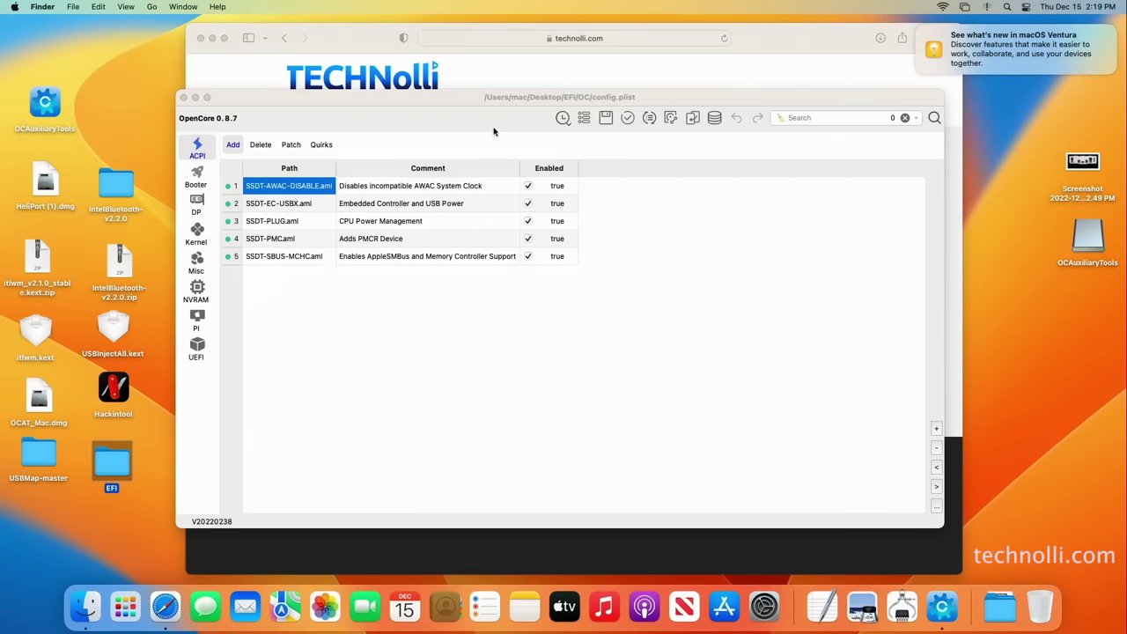
pyautogui.moveTo(494, 130); pyautogui.dragTo(485, 126)
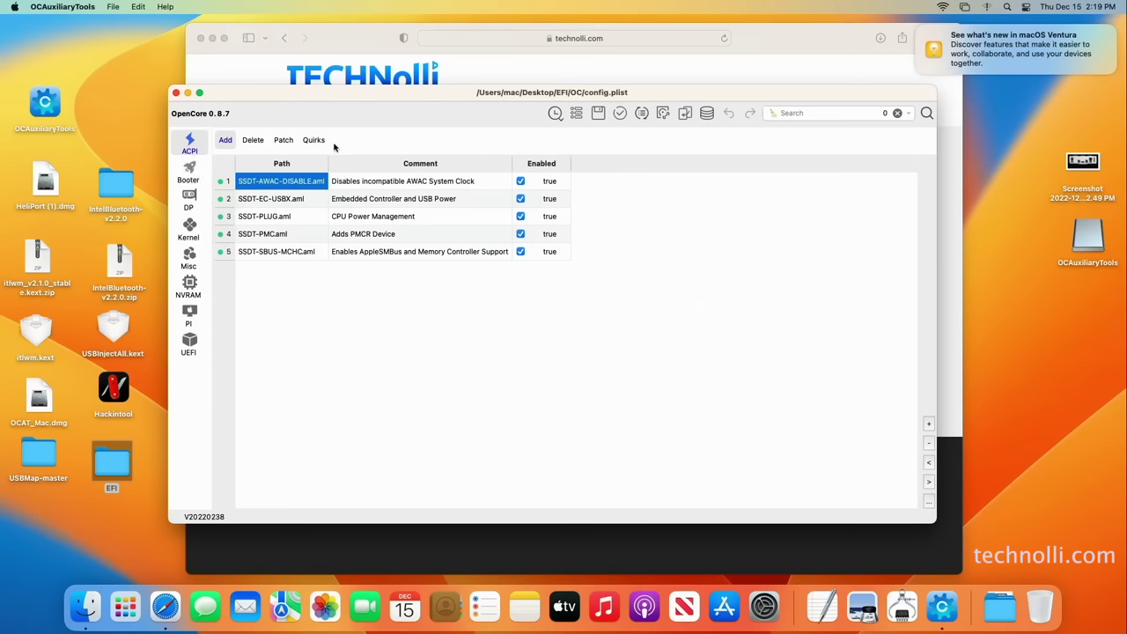
# Look over ACPI Quirks and Add, then Booter, ending on DeviceProperties with four PCI paths
pyautogui.click(318, 144)
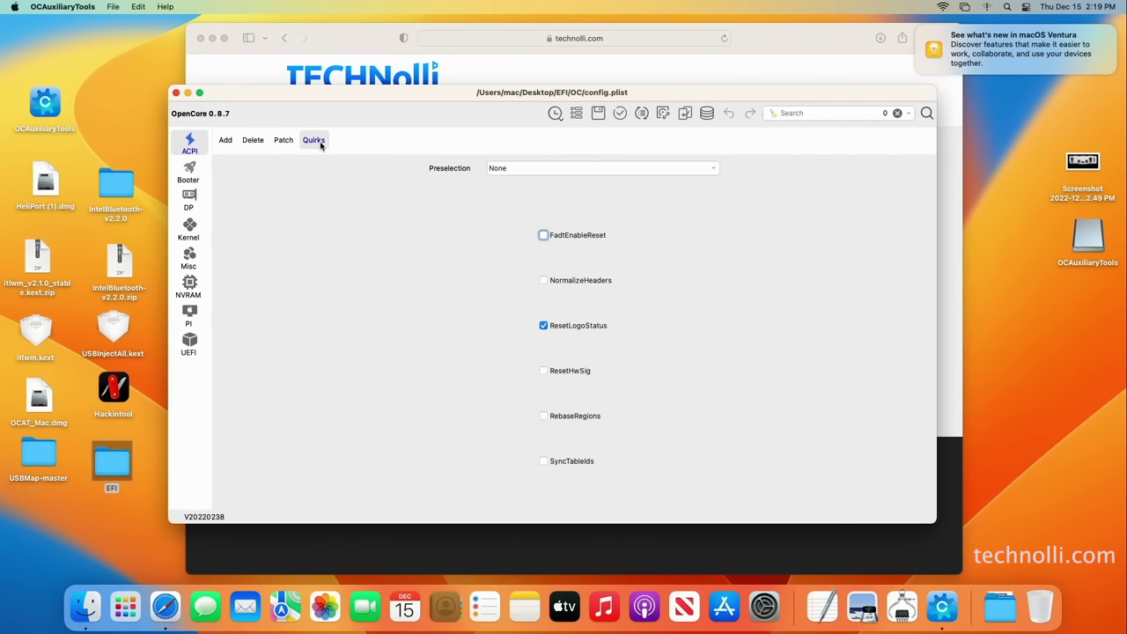
pyautogui.click(225, 141)
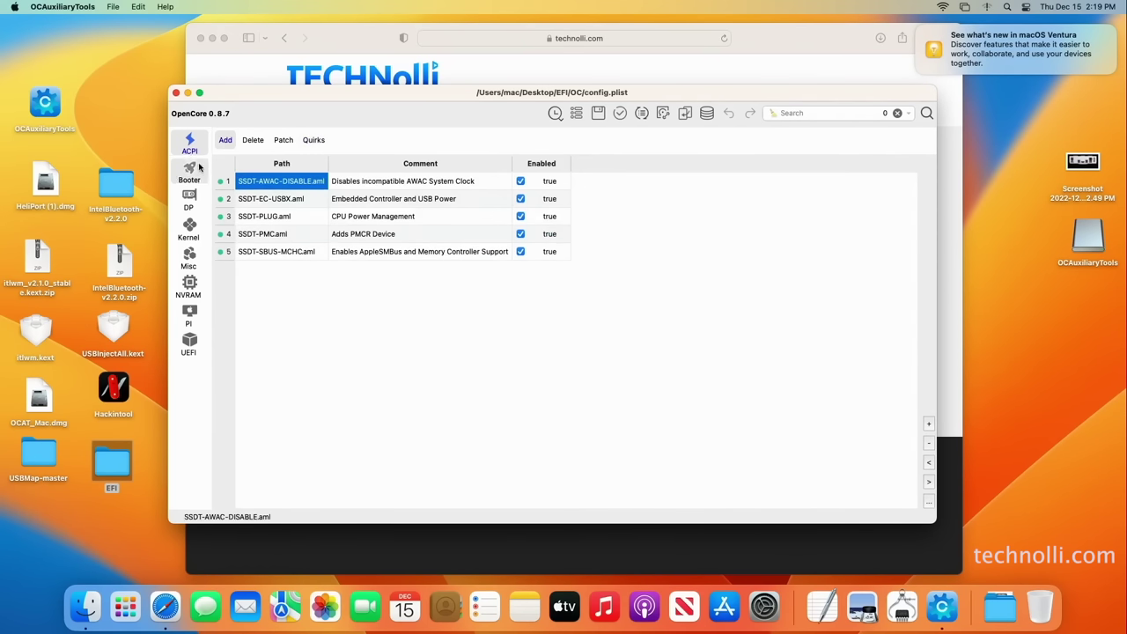
pyautogui.click(199, 169)
pyautogui.click(191, 201)
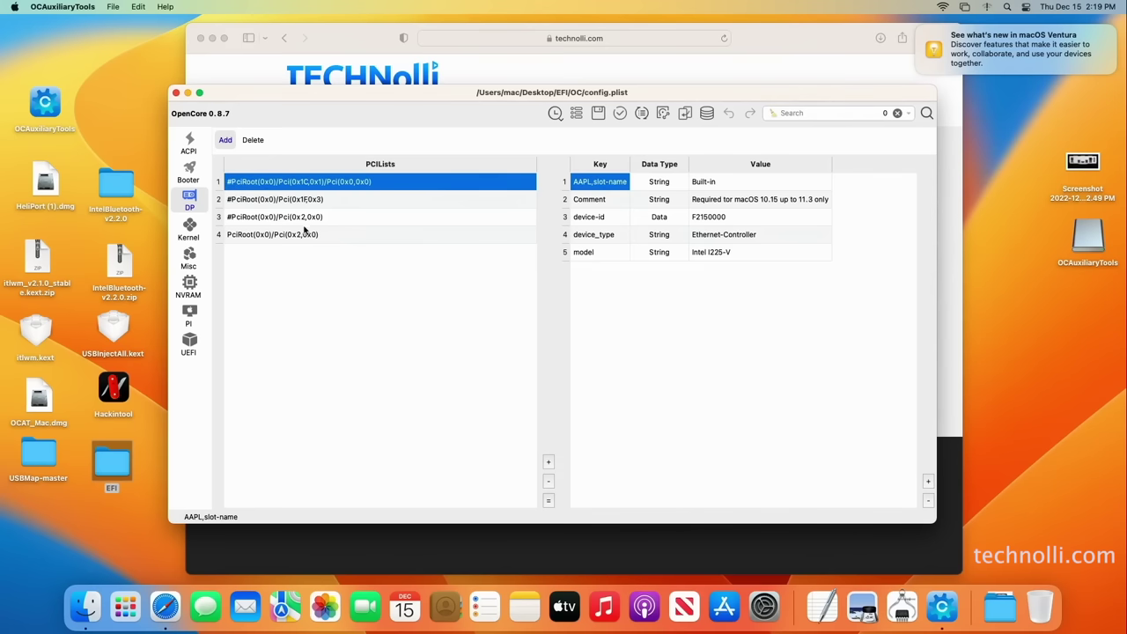
# Inspect the Intel UHD Graphics 630 properties in PCI entry 4, then show the Kernel kext list
pyautogui.click(300, 235)
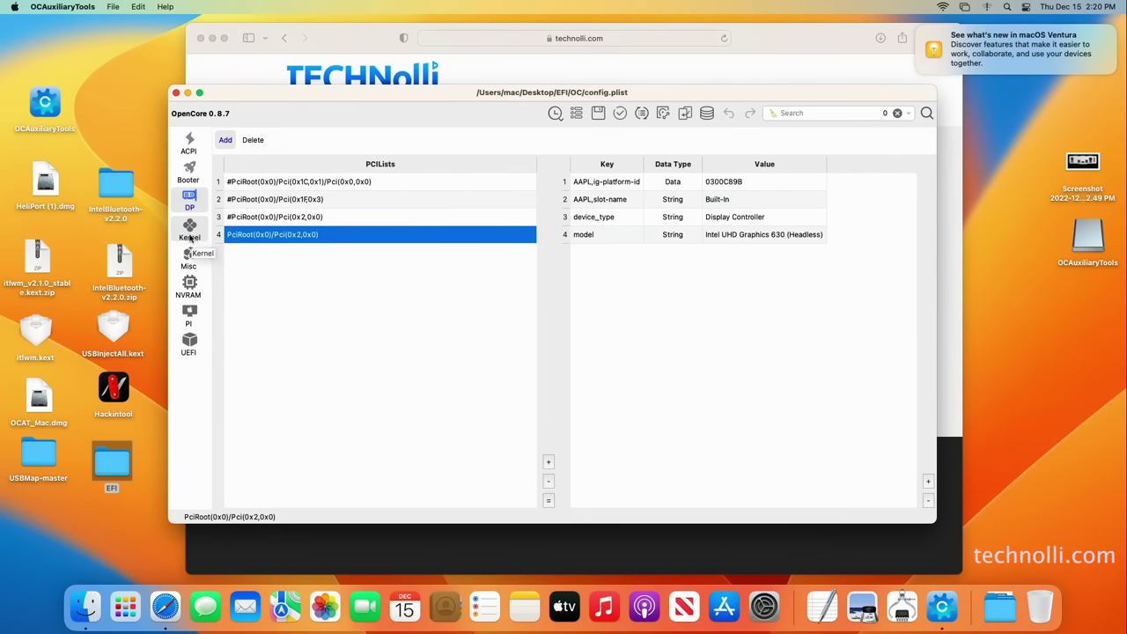
pyautogui.click(190, 230)
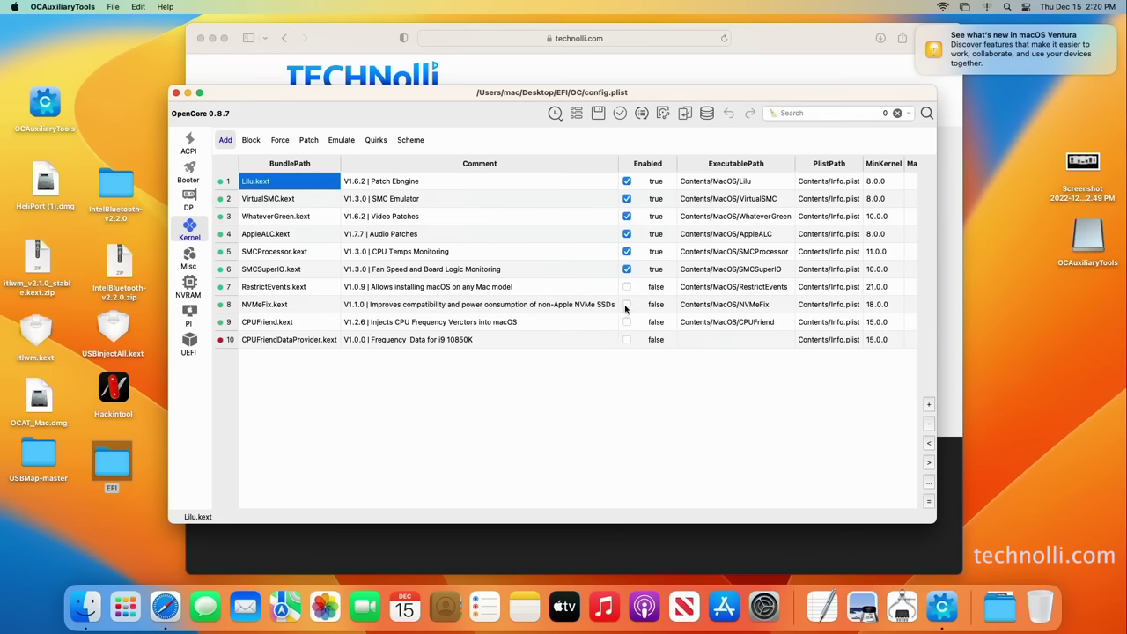
# Enable CPUFriend.kext in the Kernel list and view the Kernel Quirks settings
pyautogui.click(627, 305)
pyautogui.click(627, 322)
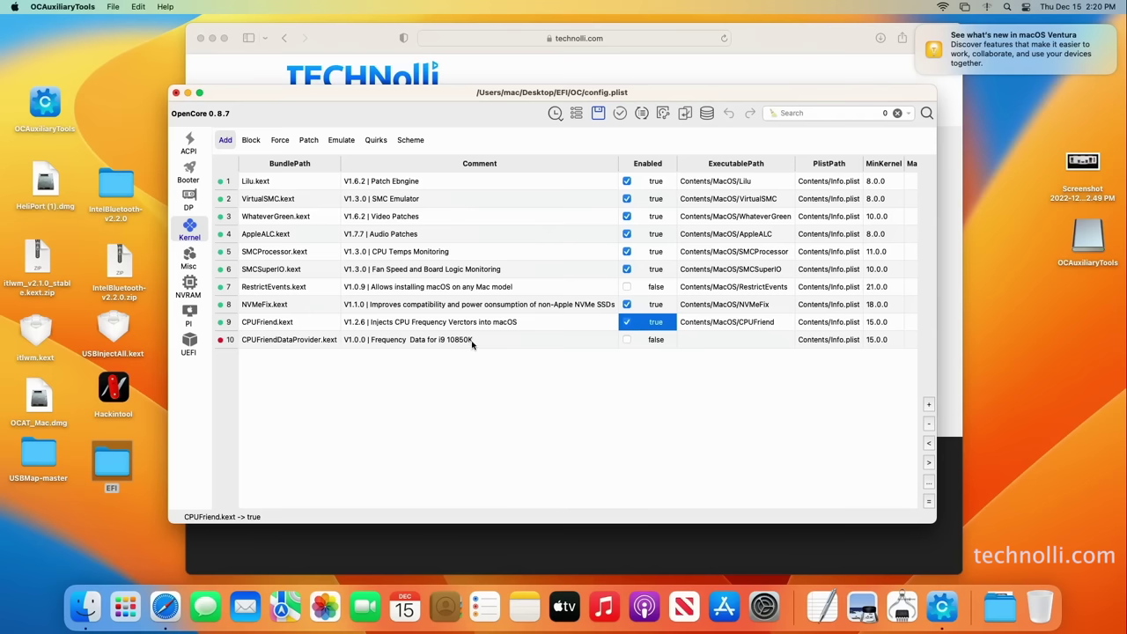
pyautogui.click(378, 145)
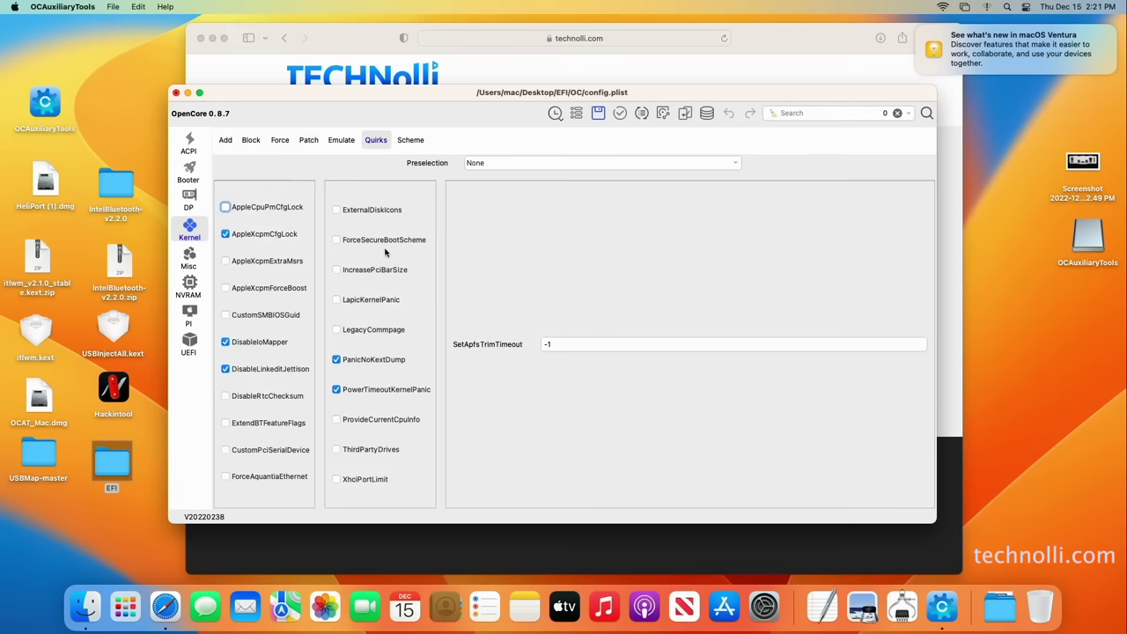
# Browse the Kernel Emulate, Patch, Force and Block tabs, then show Misc Boot settings
pyautogui.click(345, 144)
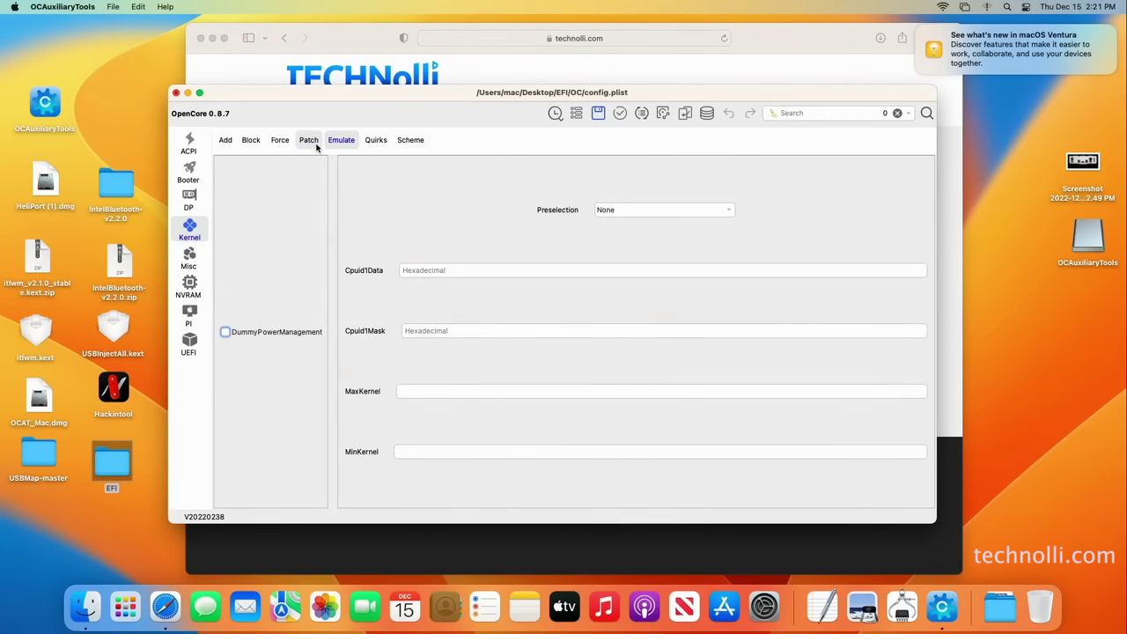
pyautogui.click(316, 146)
pyautogui.click(281, 146)
pyautogui.click(251, 146)
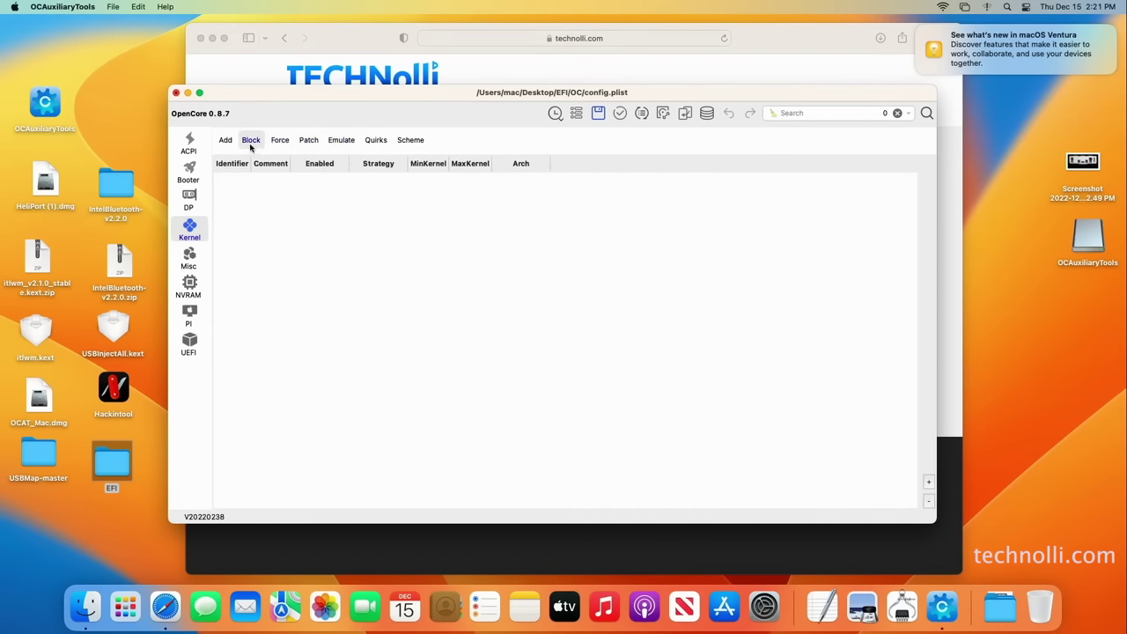
pyautogui.click(227, 144)
pyautogui.click(190, 256)
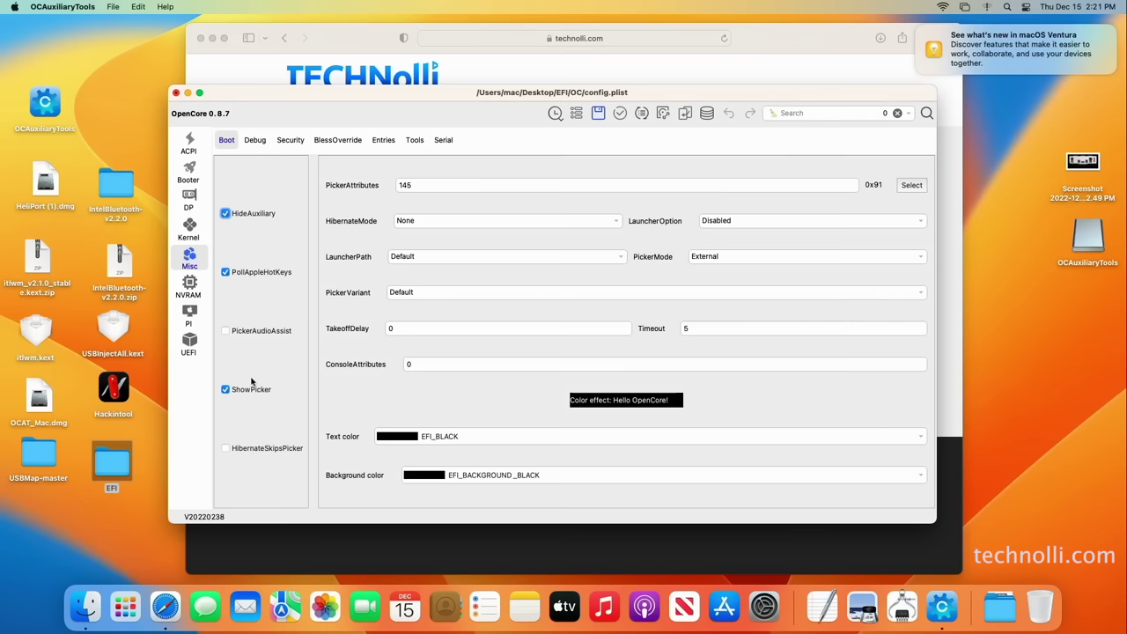
# Check the Misc Security settings and return to the empty Misc Tools list
pyautogui.click(415, 144)
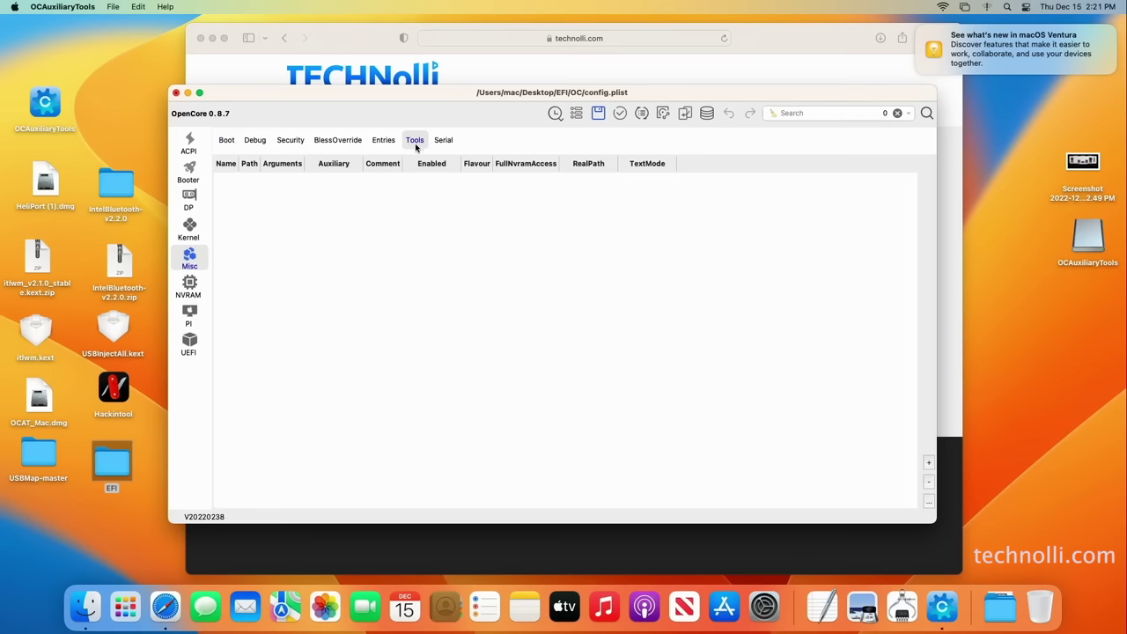
pyautogui.click(290, 142)
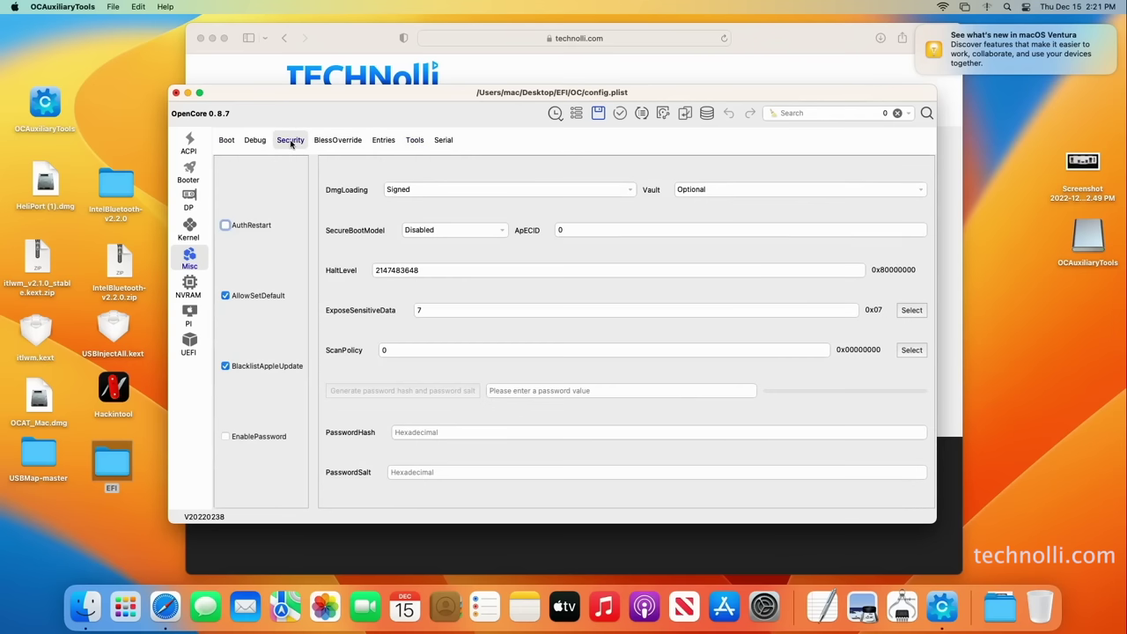
pyautogui.click(415, 146)
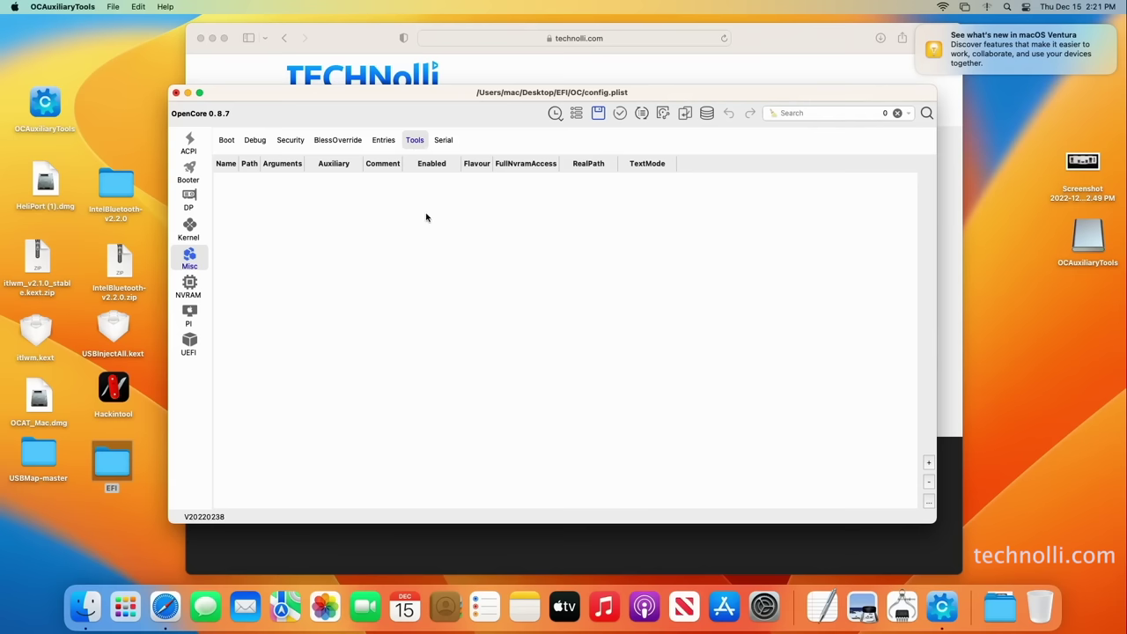
# Download OpenCore-0.8.7-RELEASE.zip from the OpenCore 0.8.7 release page
pyautogui.click(787, 43)
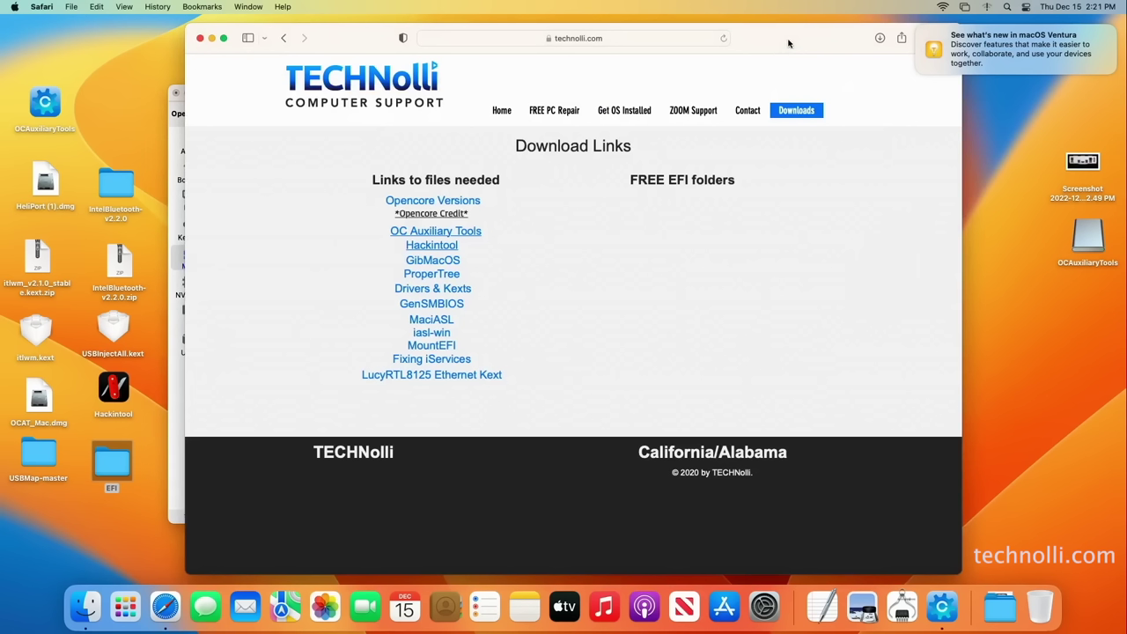
pyautogui.click(471, 202)
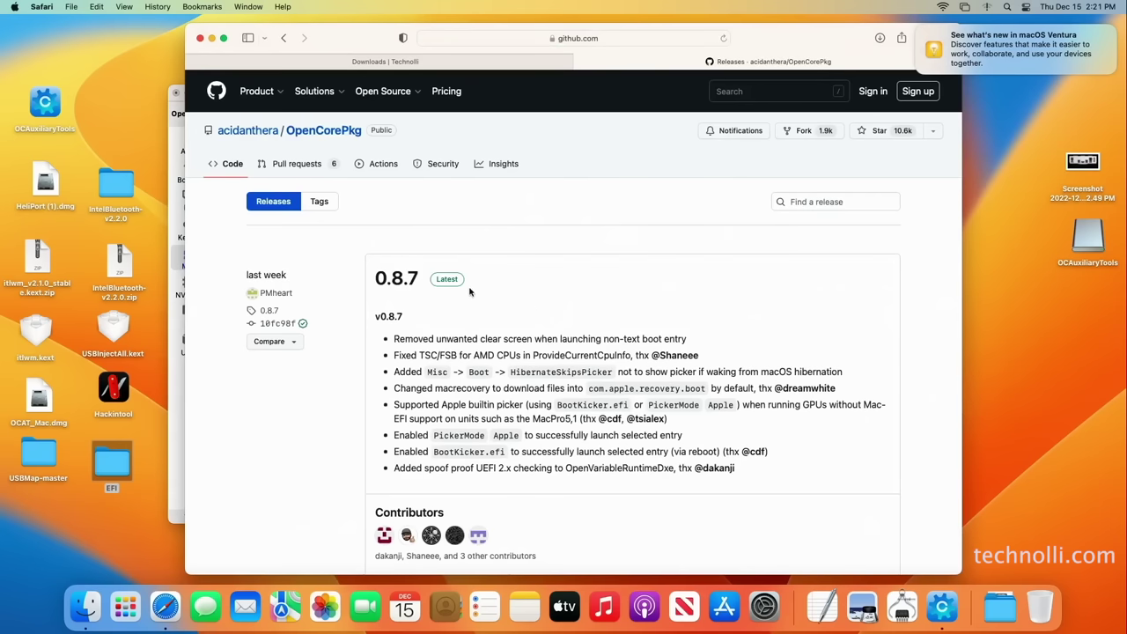
pyautogui.click(456, 278)
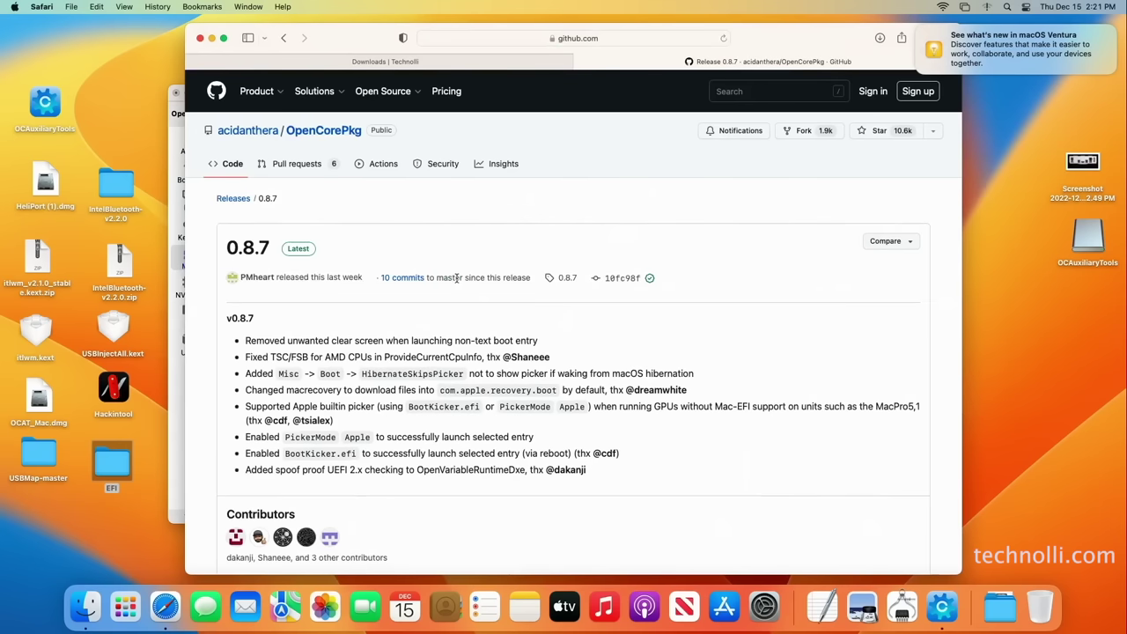
pyautogui.scroll(-3, 596, 361)
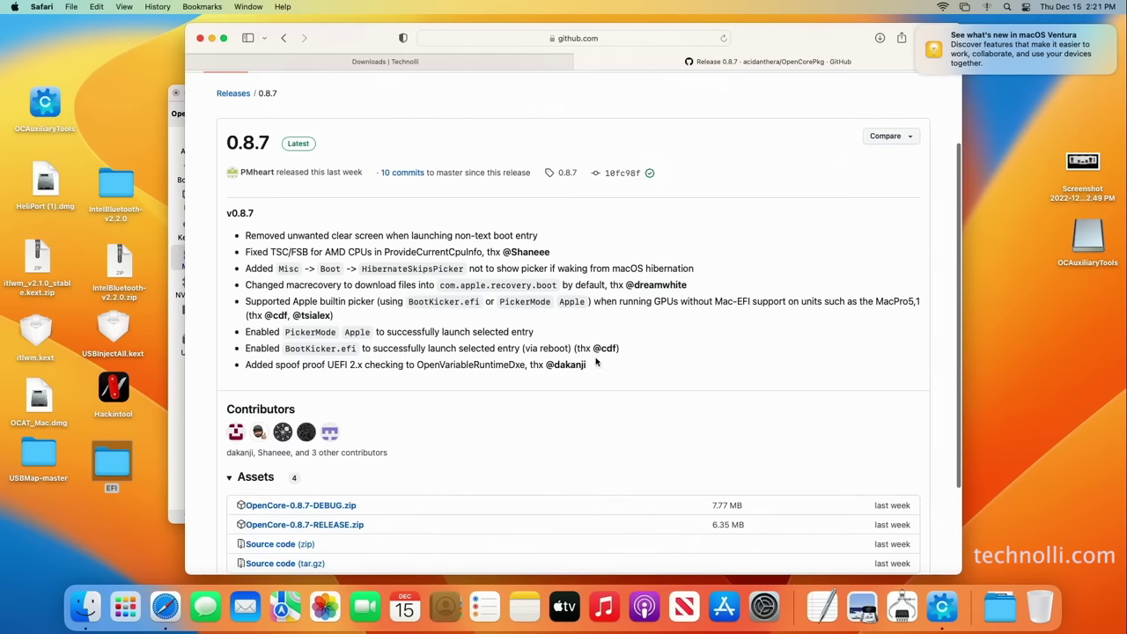
pyautogui.scroll(-3, 596, 361)
pyautogui.click(343, 410)
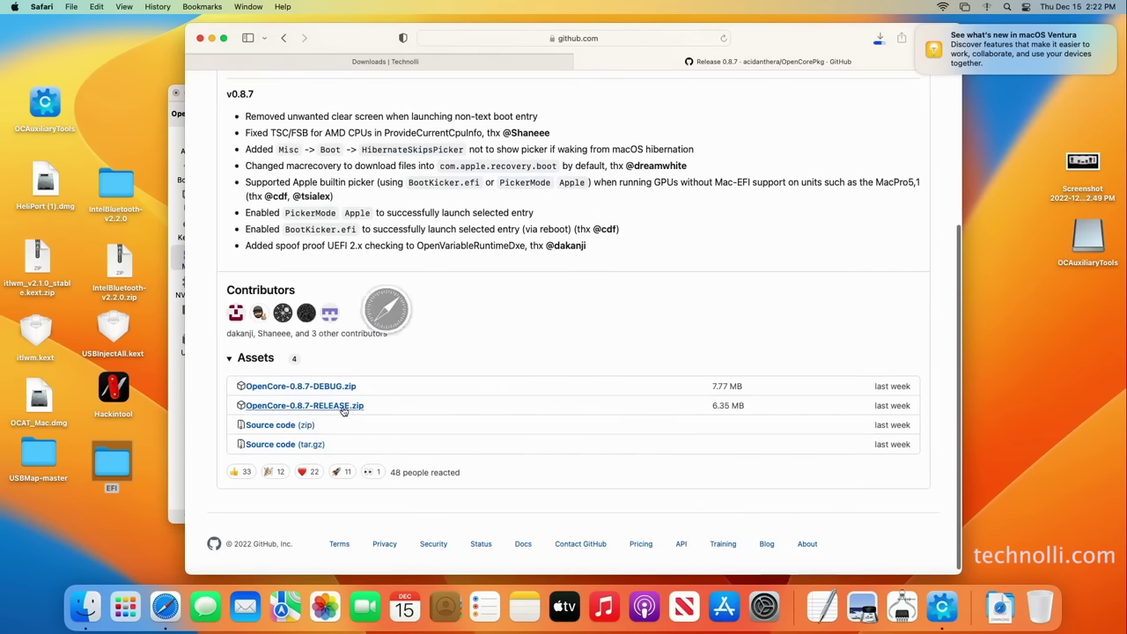
# Move the OpenCore-0 folder from Downloads to the desktop and return to the config editor
pyautogui.click(1005, 619)
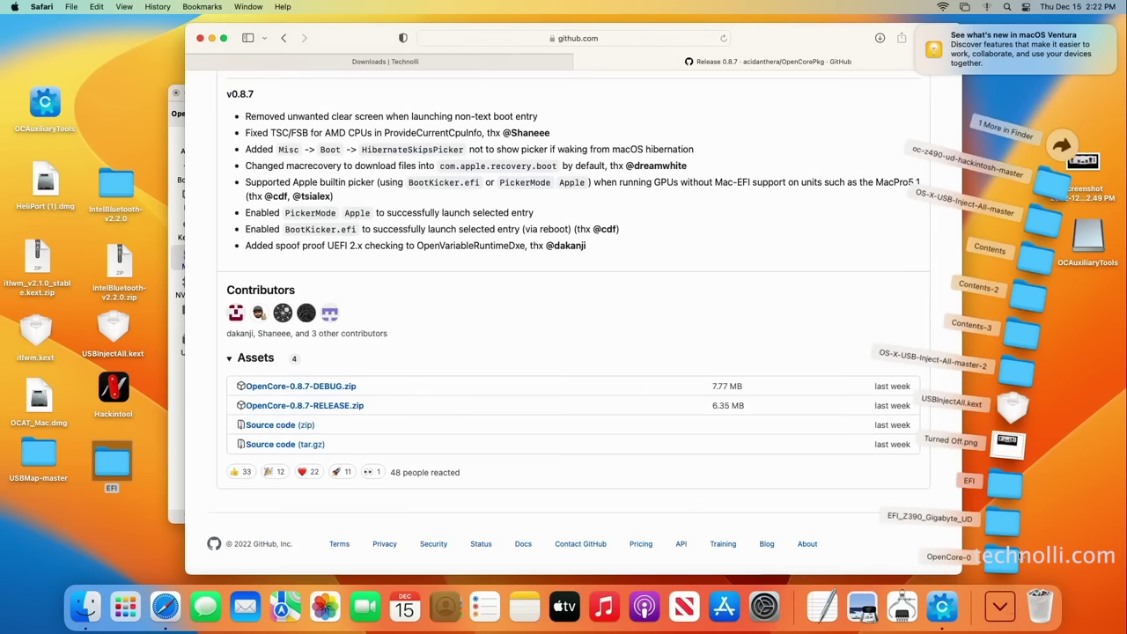
pyautogui.moveTo(1006, 561); pyautogui.dragTo(37, 530)
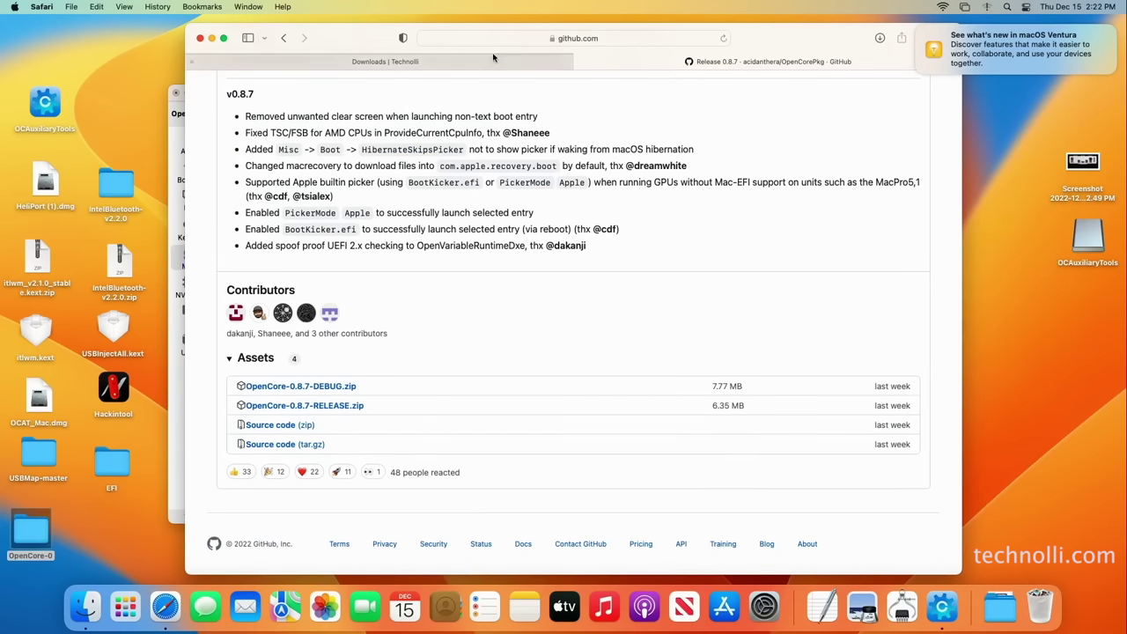
pyautogui.click(464, 67)
pyautogui.moveTo(385, 45); pyautogui.dragTo(484, 49)
pyautogui.click(257, 98)
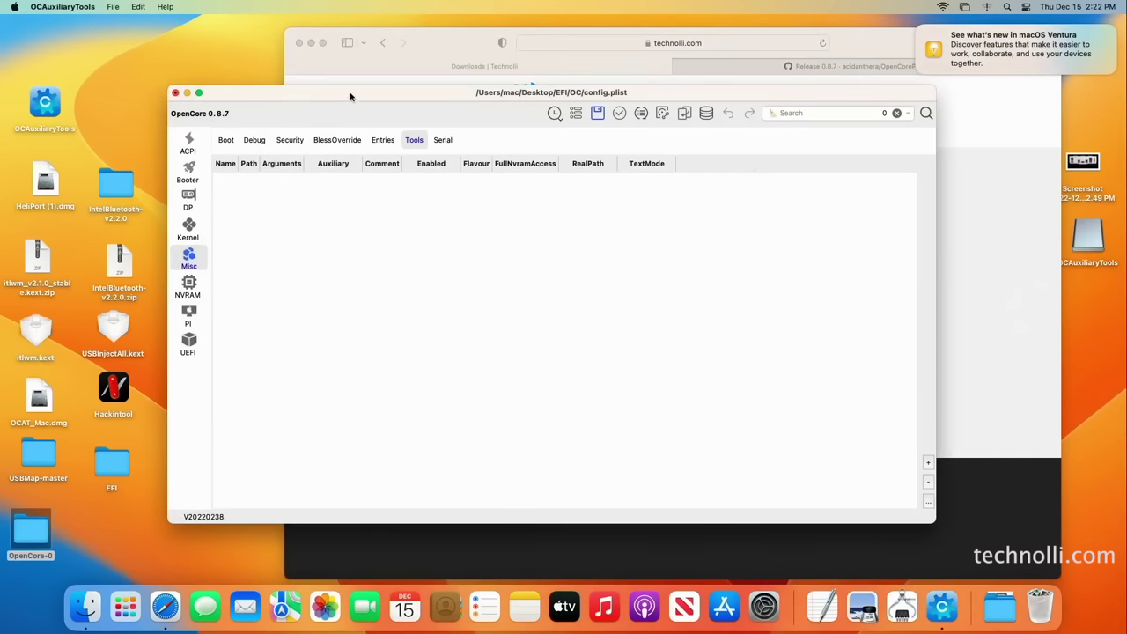
pyautogui.moveTo(352, 99); pyautogui.dragTo(406, 84)
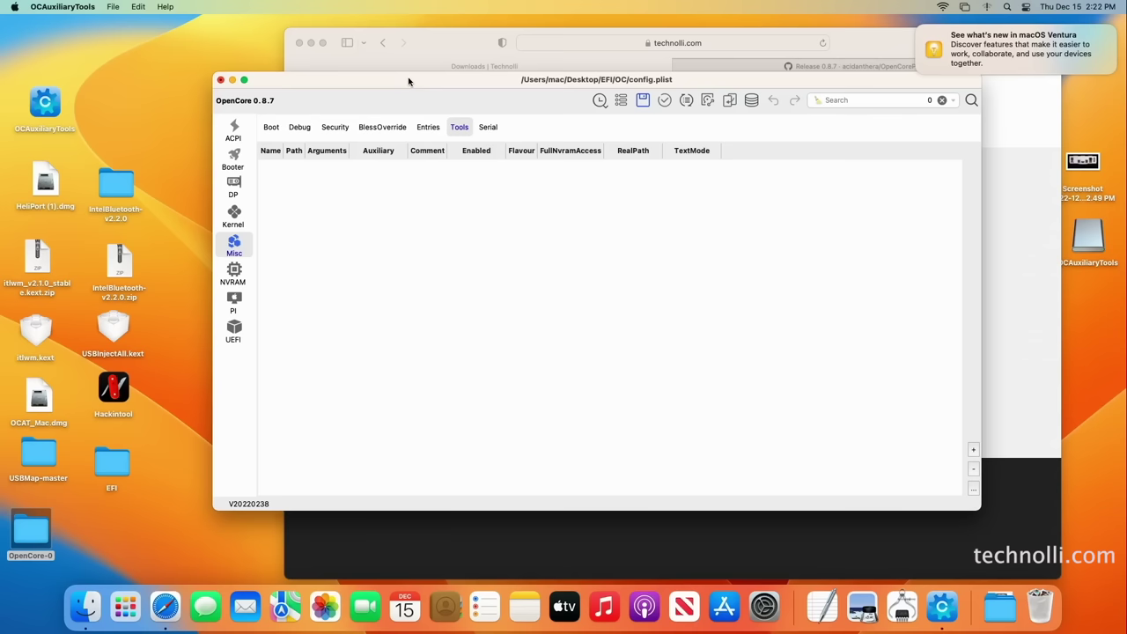
pyautogui.moveTo(408, 81); pyautogui.dragTo(407, 80)
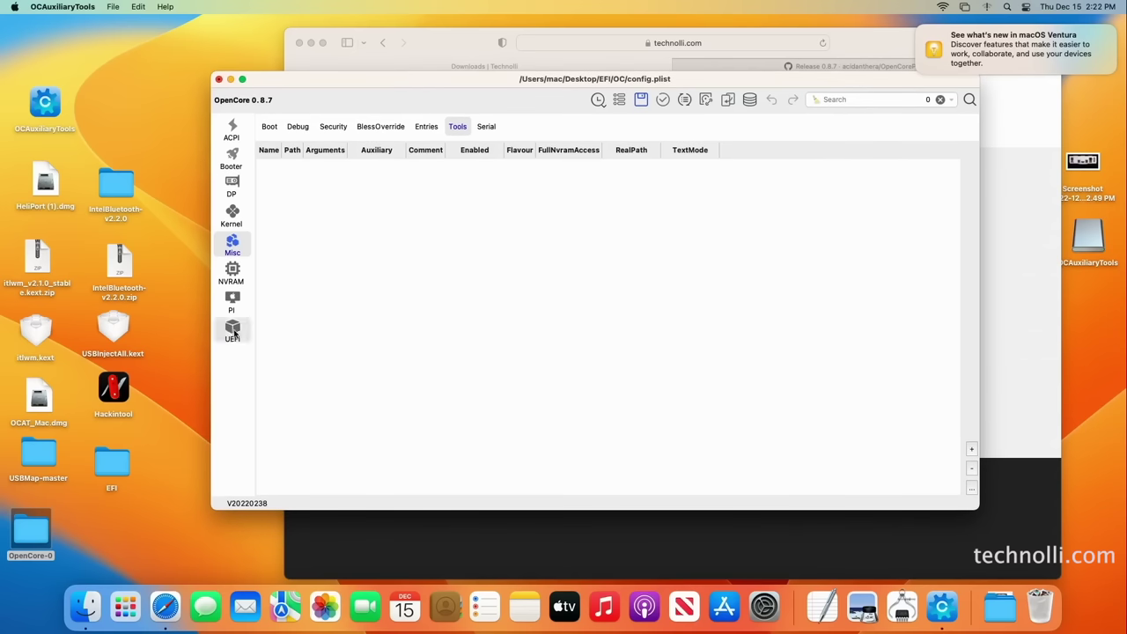
# In the OpenCore-0 download, browse to X64/EFI/OC/Tools and select CleanNvram.efi
pyautogui.doubleClick(43, 529)
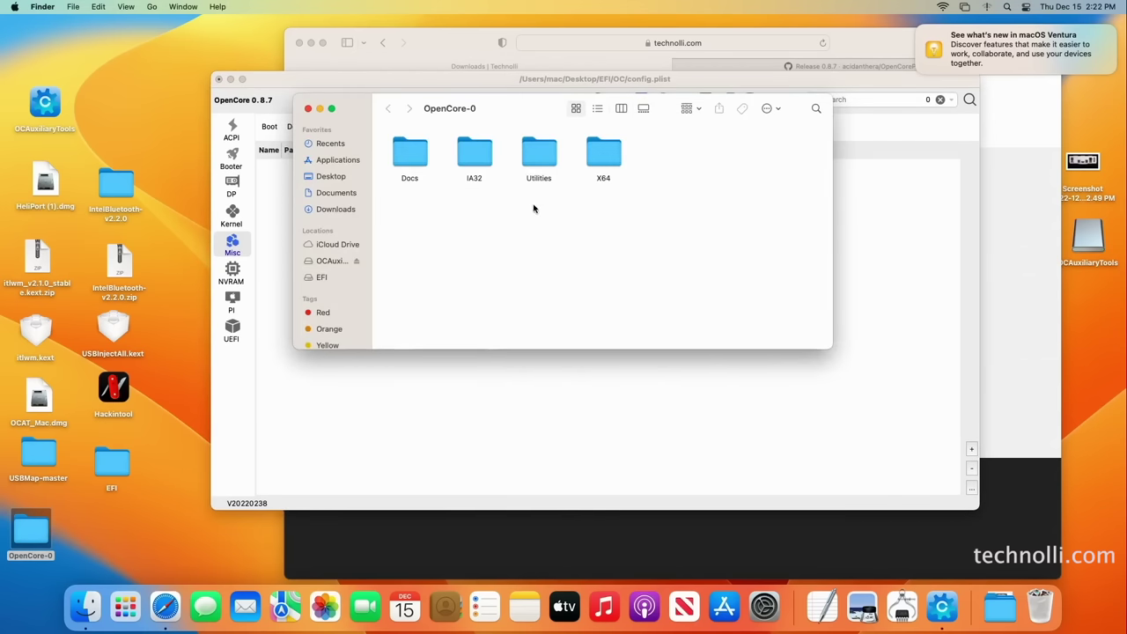
pyautogui.click(608, 164)
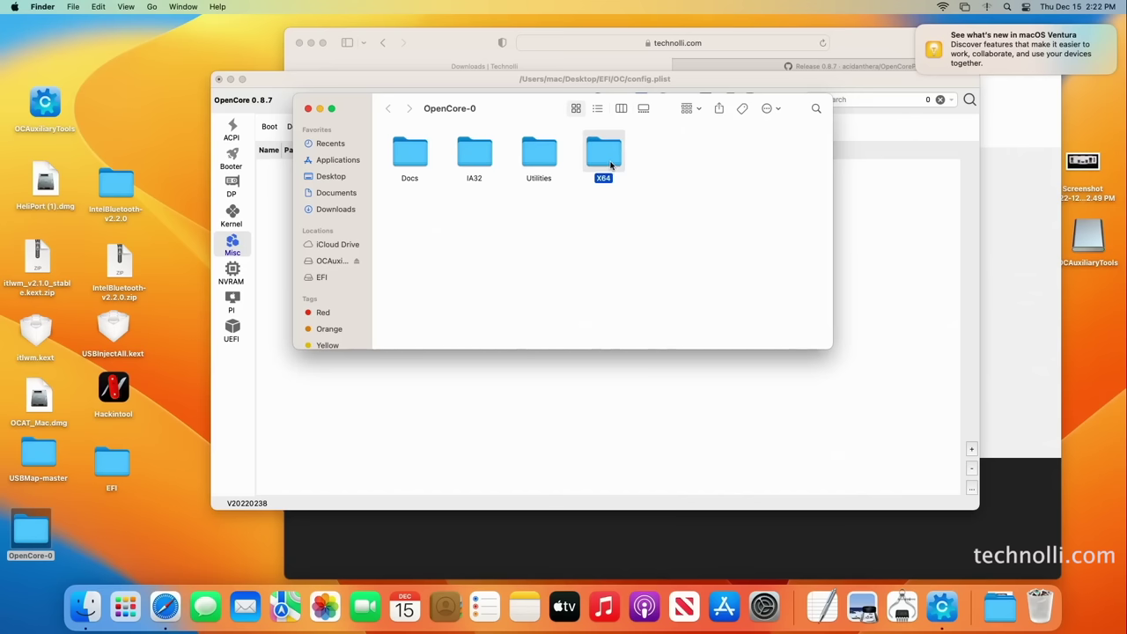
pyautogui.doubleClick(614, 162)
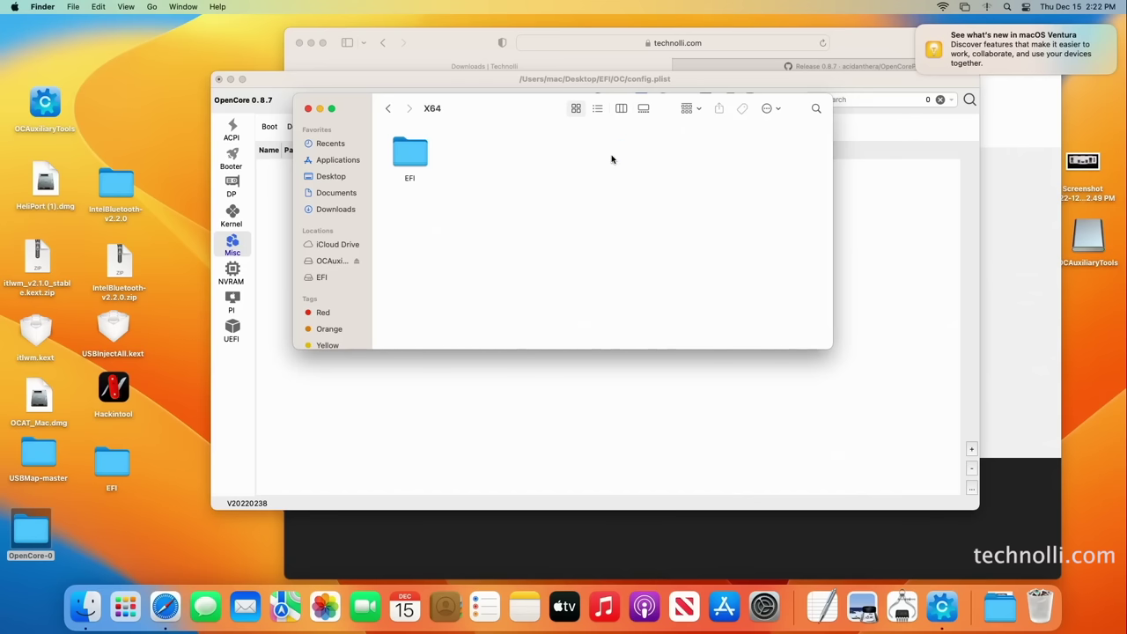
pyautogui.click(420, 161)
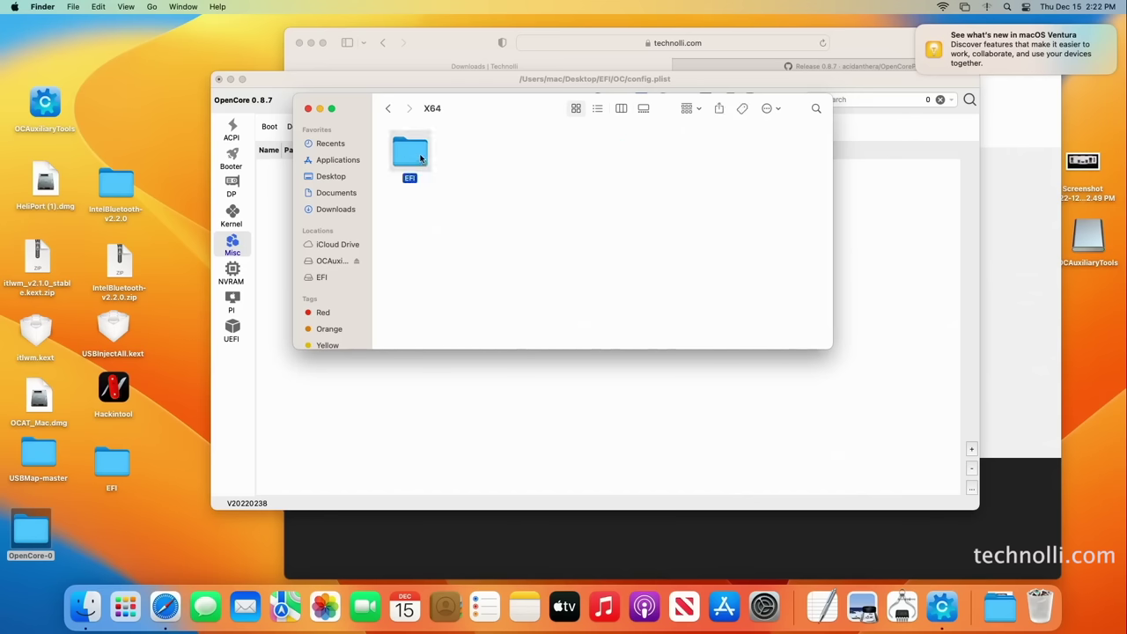
pyautogui.doubleClick(410, 158)
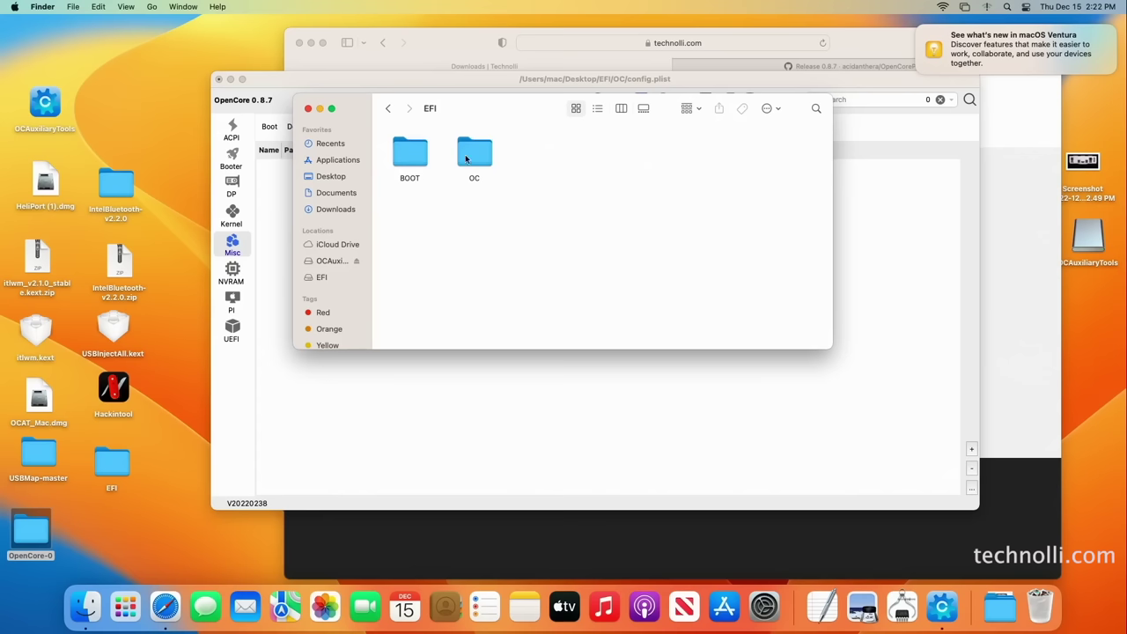
pyautogui.doubleClick(467, 154)
pyautogui.doubleClick(738, 159)
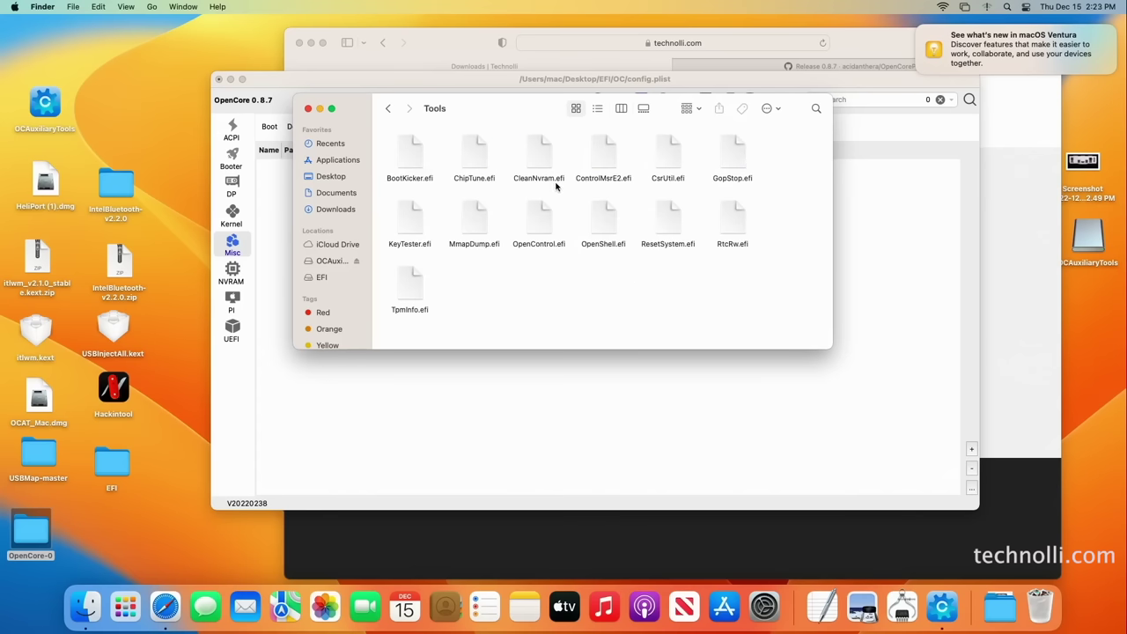
pyautogui.click(549, 183)
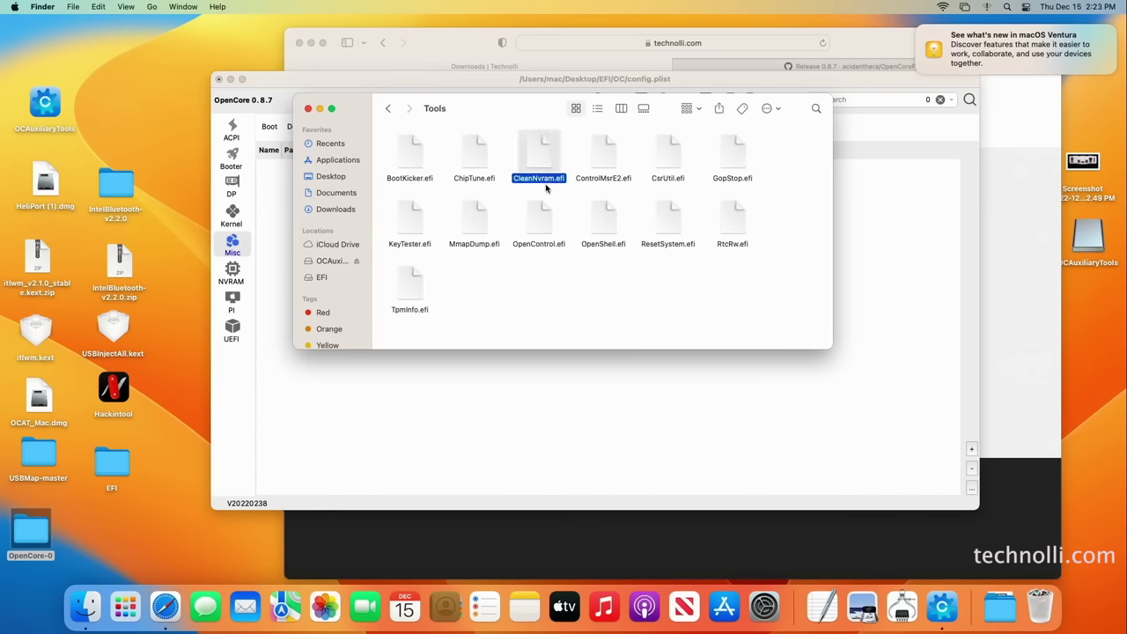
# Copy CleanNvram.efi into the desktop EFI's empty OC/Tools folder and close both folder windows
pyautogui.doubleClick(122, 467)
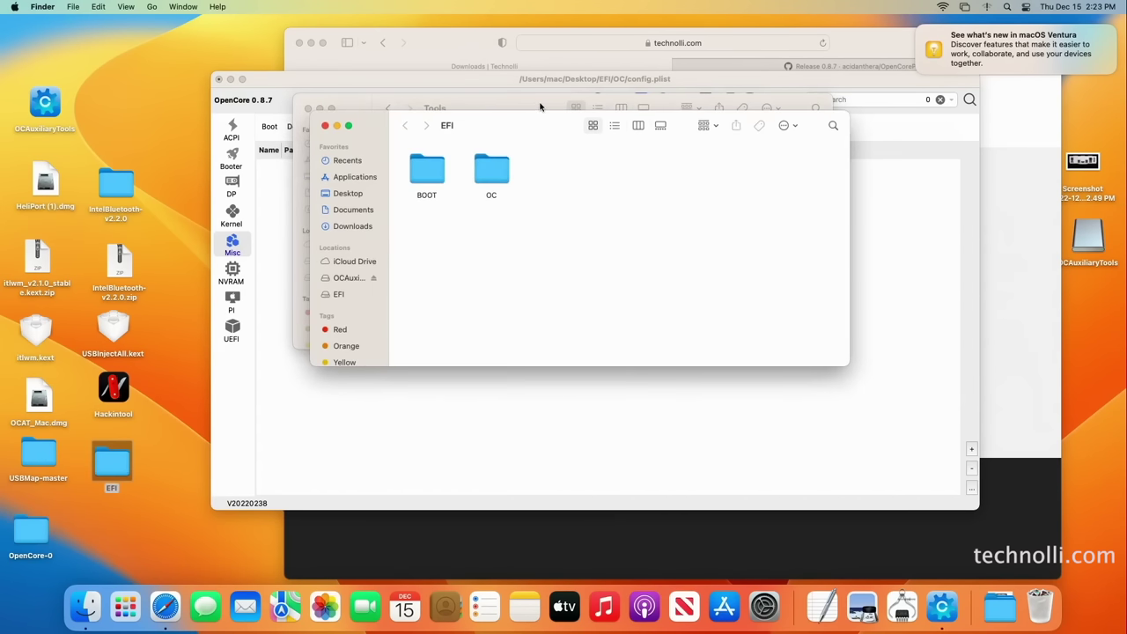
pyautogui.moveTo(541, 119); pyautogui.dragTo(706, 264)
pyautogui.click(659, 317)
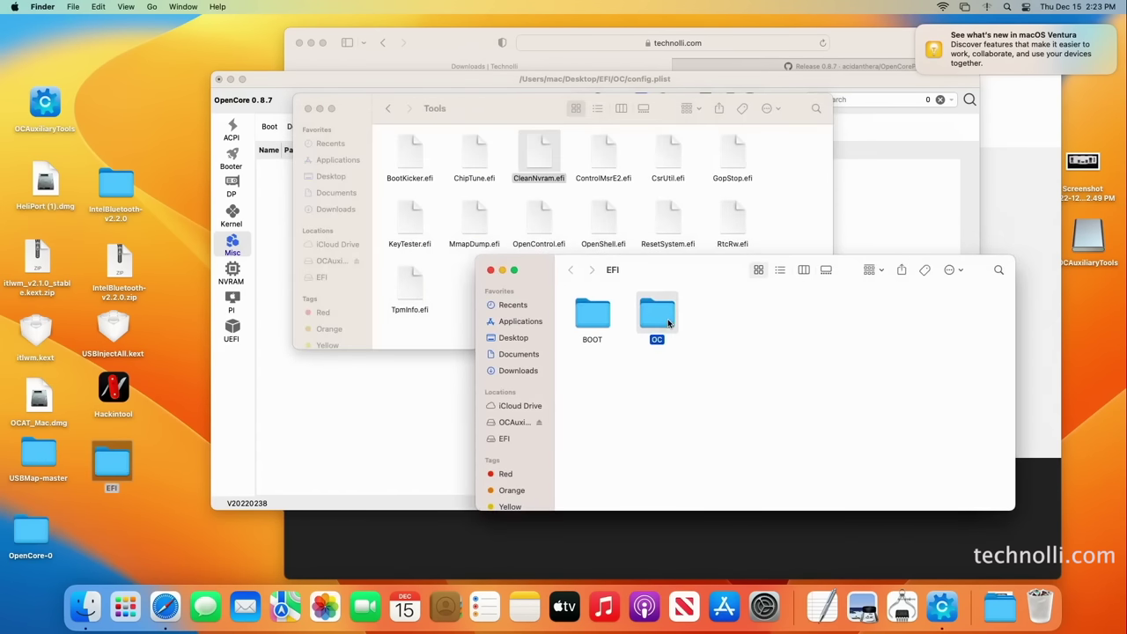
pyautogui.doubleClick(668, 324)
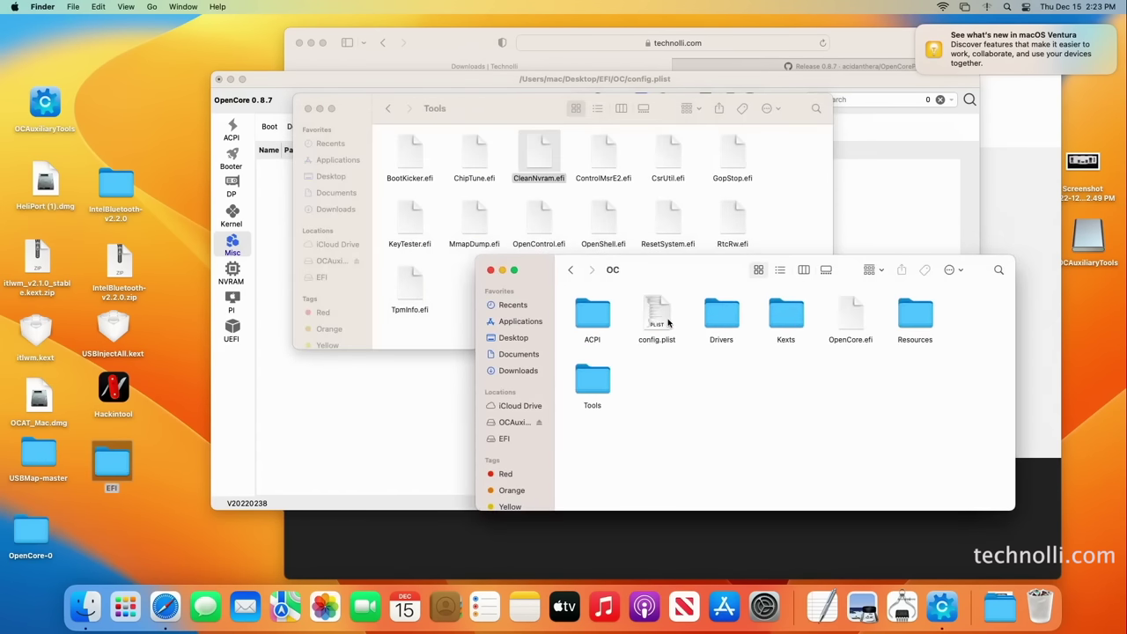
pyautogui.click(592, 382)
pyautogui.doubleClick(592, 382)
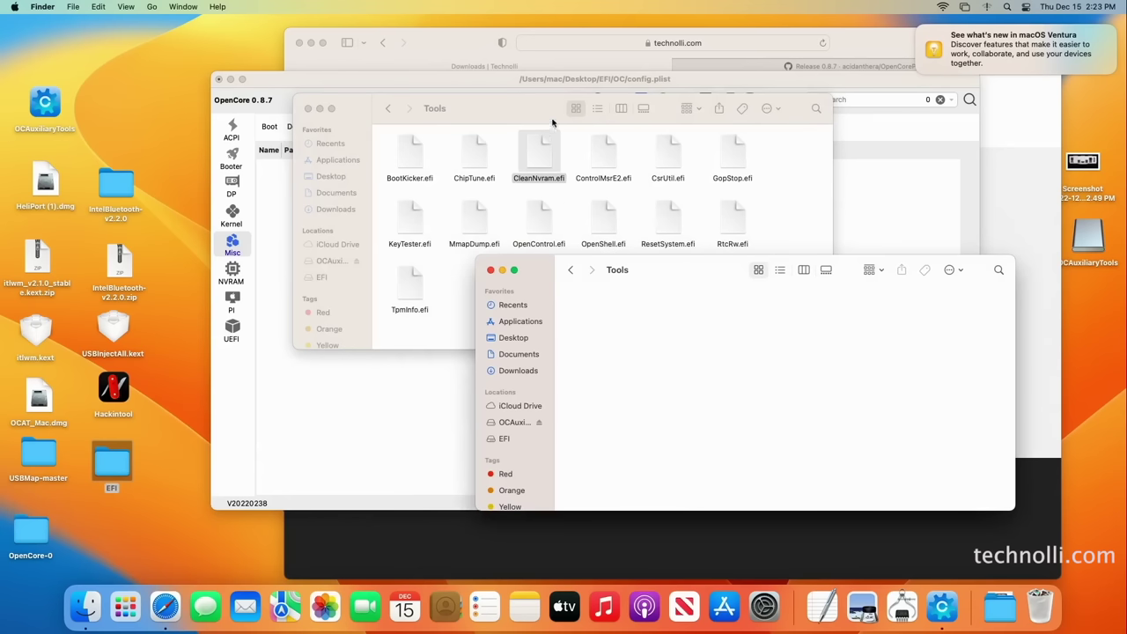
pyautogui.moveTo(543, 141); pyautogui.dragTo(677, 330)
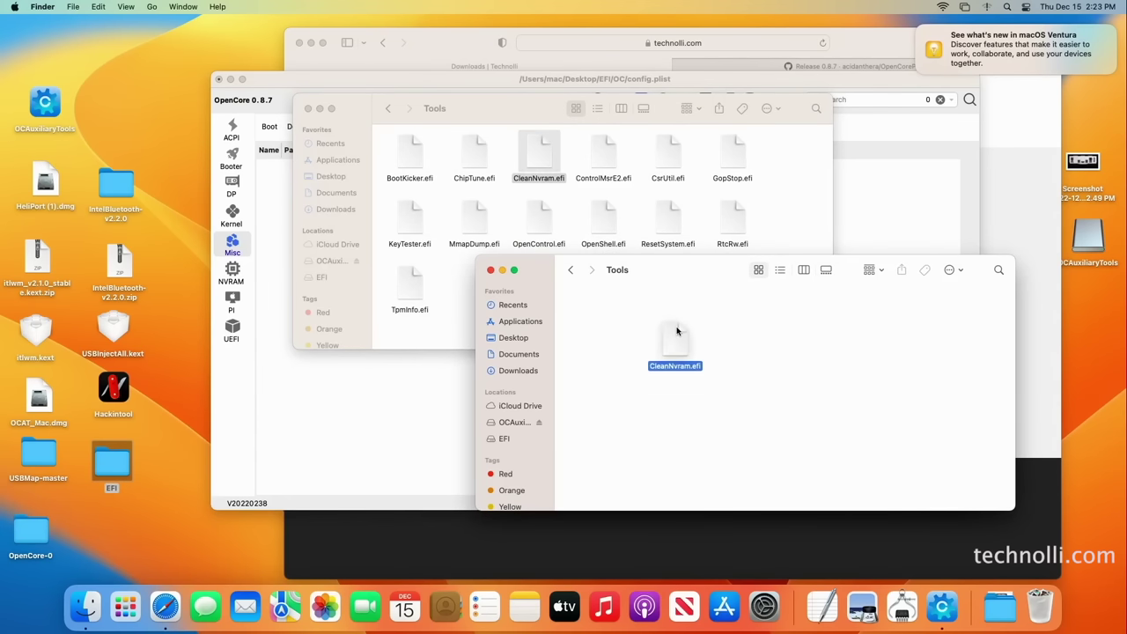
pyautogui.click(491, 269)
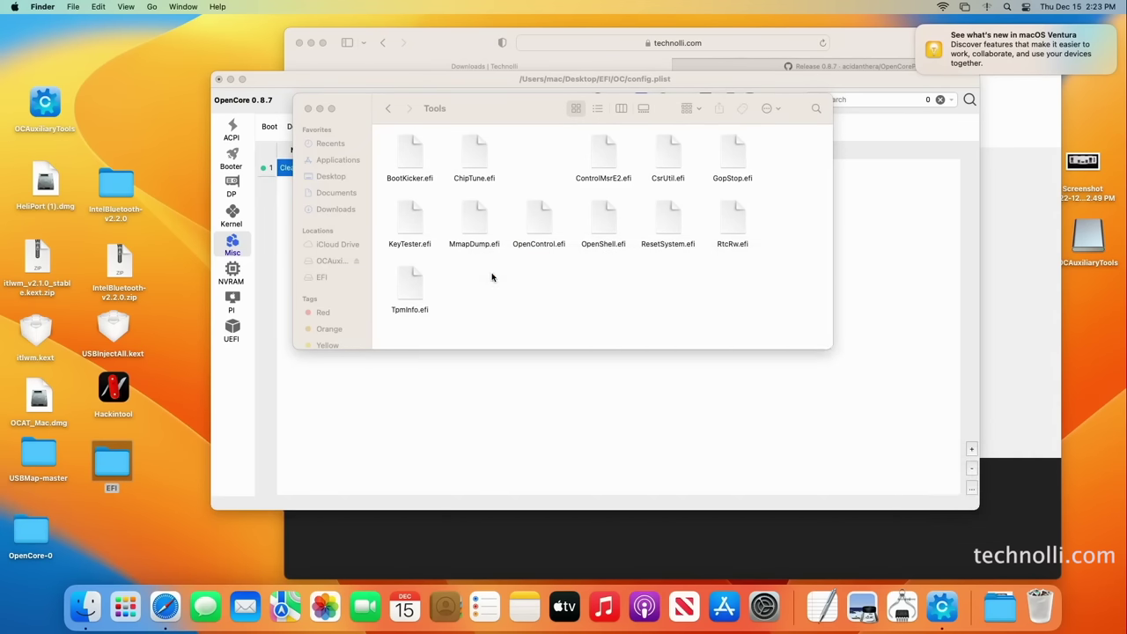
pyautogui.click(306, 111)
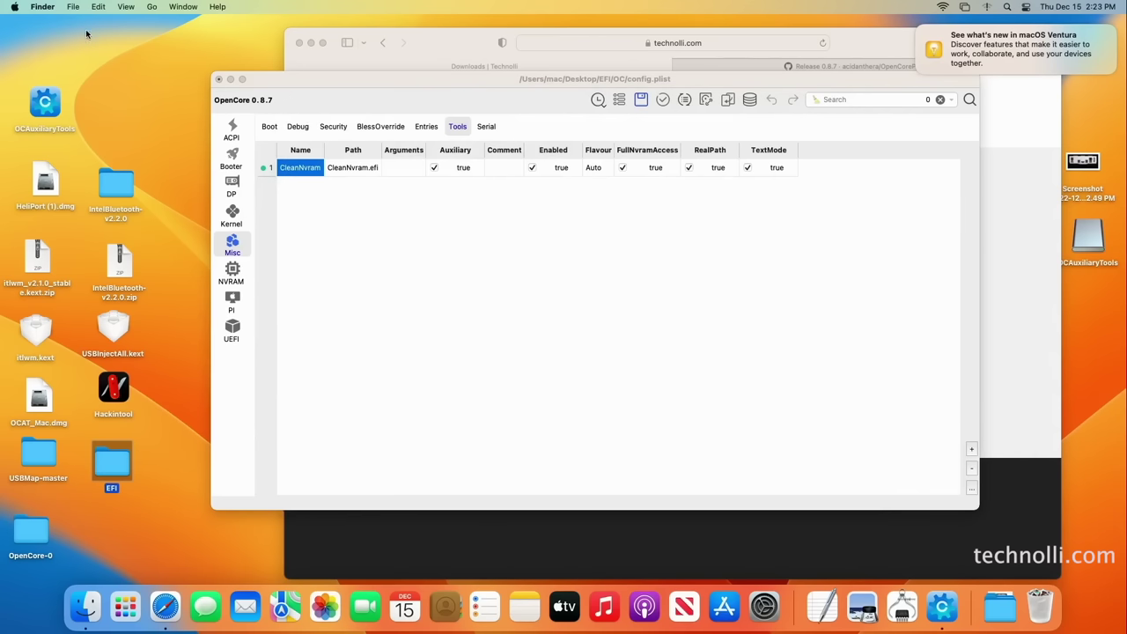
# Review the Misc Debug, Entries, BlessOverride, Security and Boot settings in the config editor
pyautogui.moveTo(467, 86); pyautogui.dragTo(445, 91)
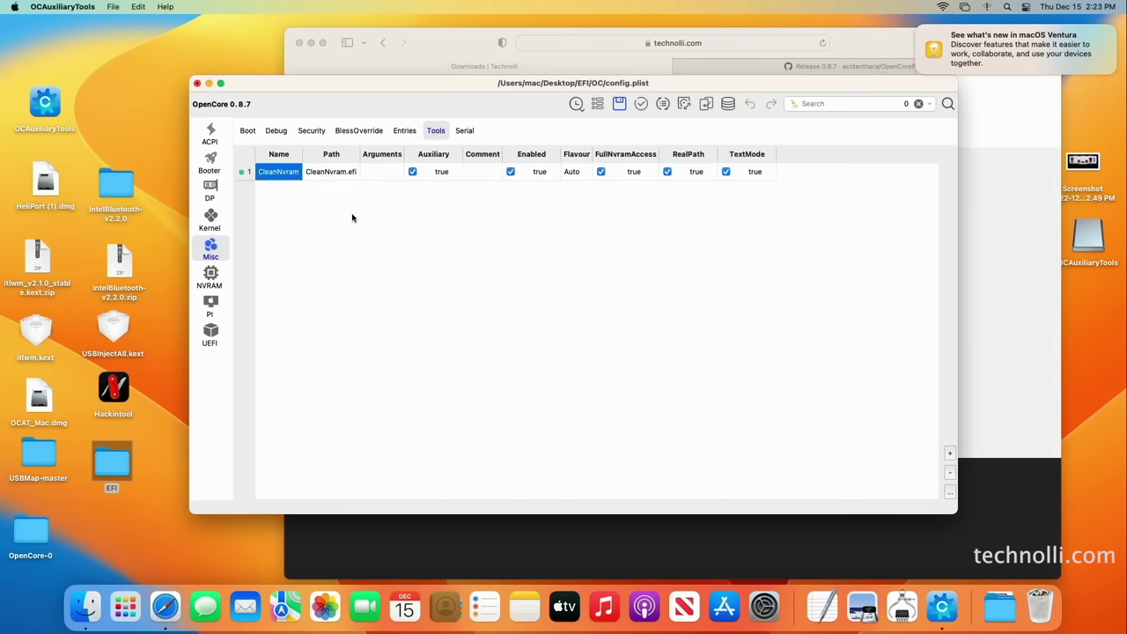
pyautogui.click(272, 134)
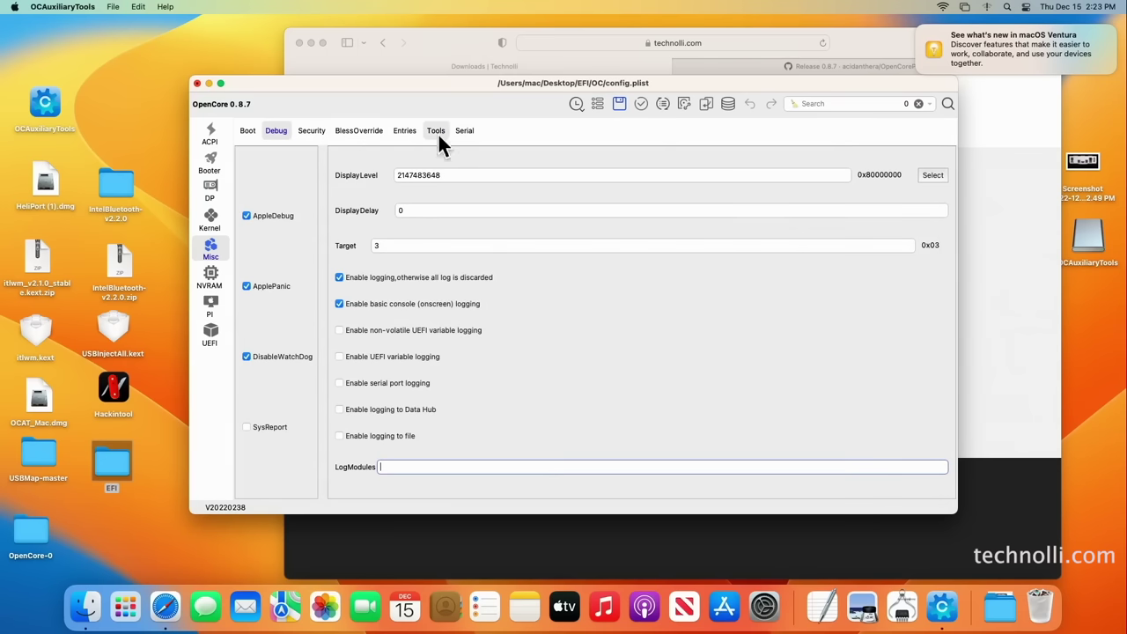
pyautogui.click(405, 132)
pyautogui.click(361, 133)
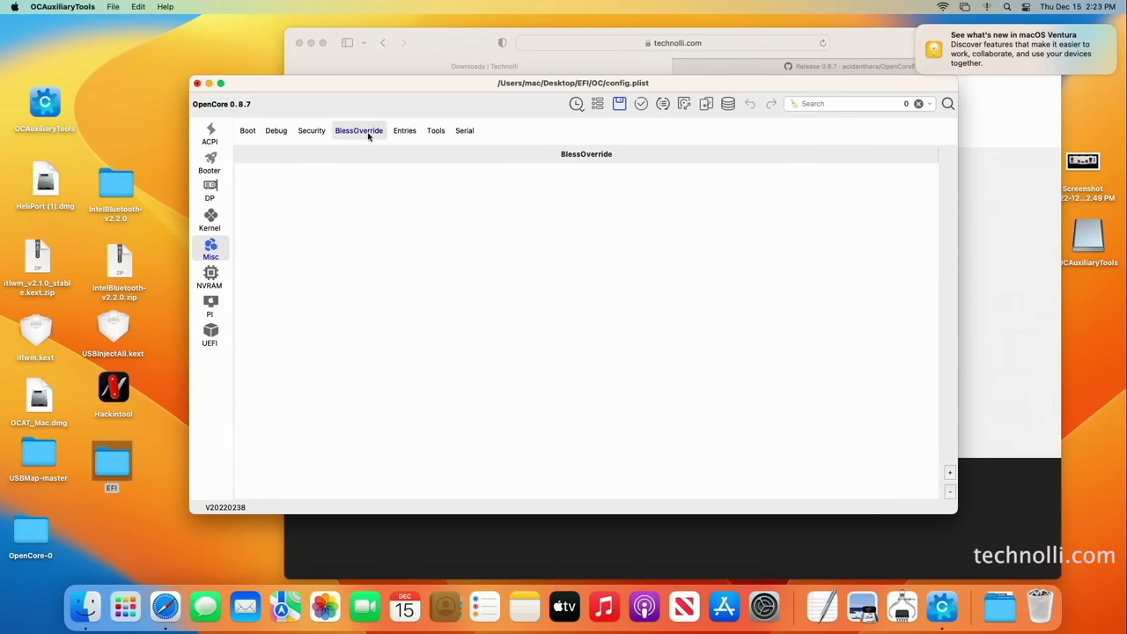
pyautogui.click(315, 134)
pyautogui.click(275, 132)
pyautogui.click(250, 132)
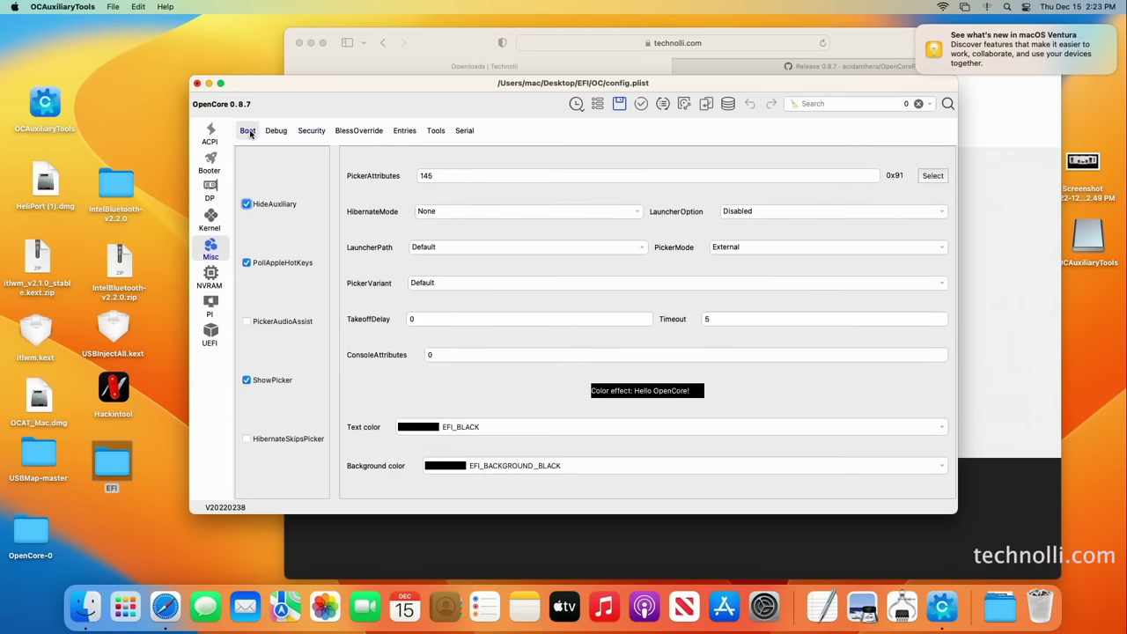
# Confirm SecureBootModel stays Disabled under Misc Security, then move on to NVRAM
pyautogui.click(302, 132)
pyautogui.click(519, 221)
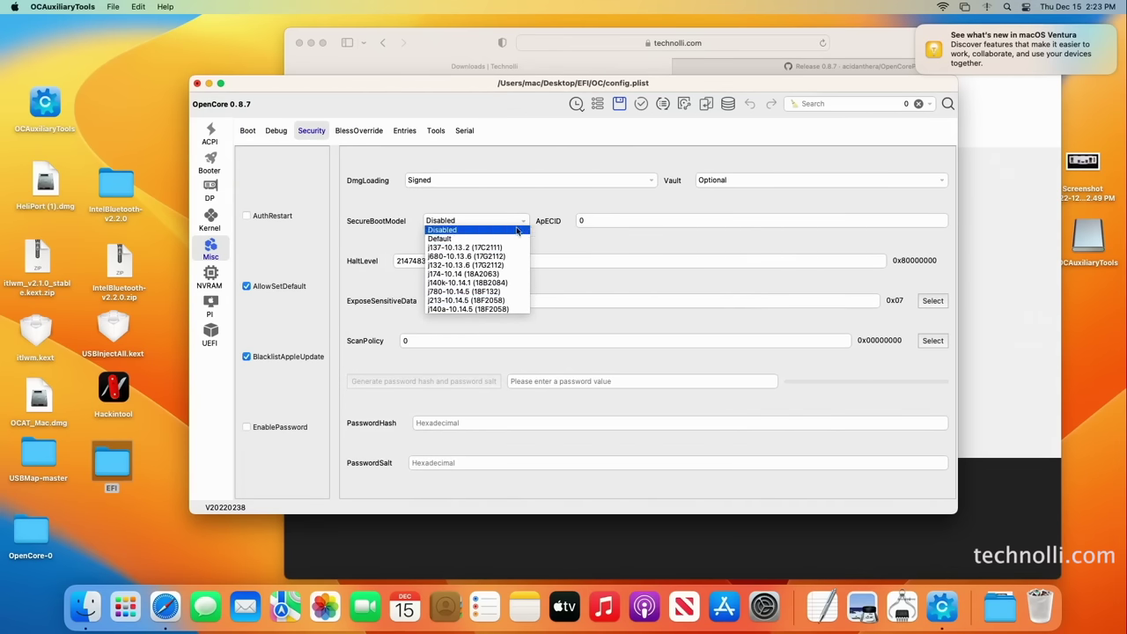
pyautogui.click(552, 205)
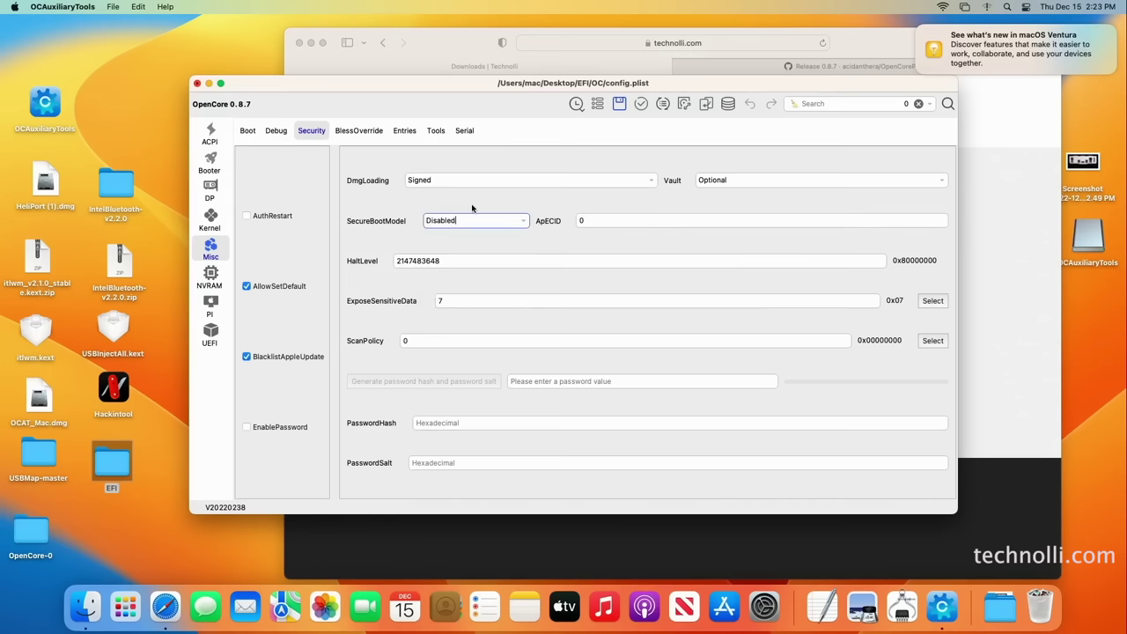
pyautogui.click(210, 278)
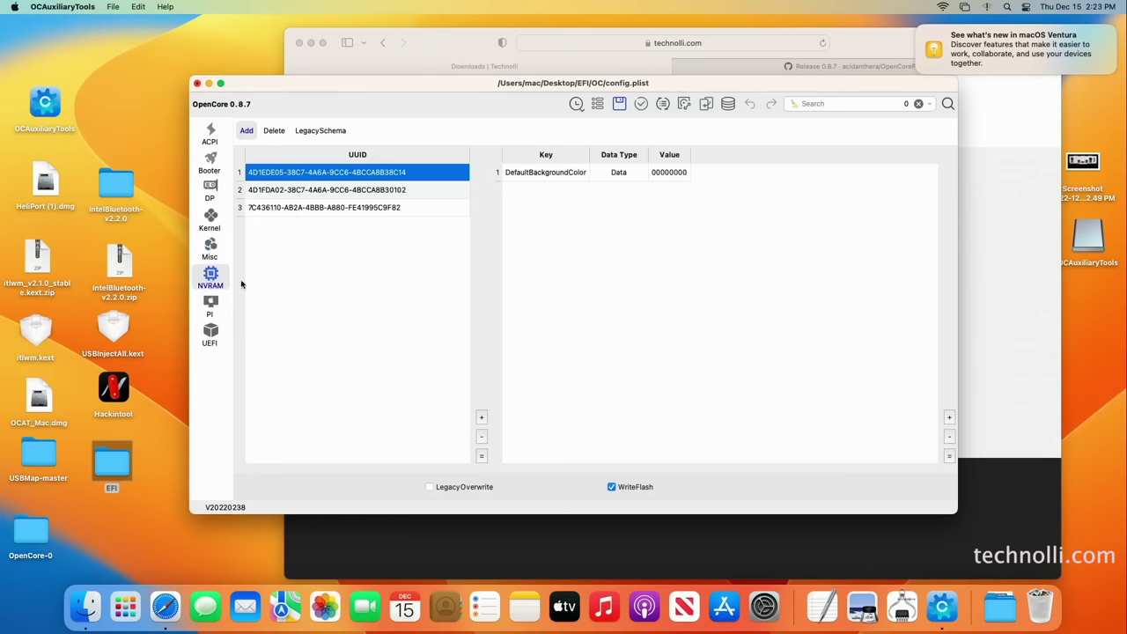
# Set csr-active-config under the 7C436110 NVRAM entry to 00000000
pyautogui.click(387, 190)
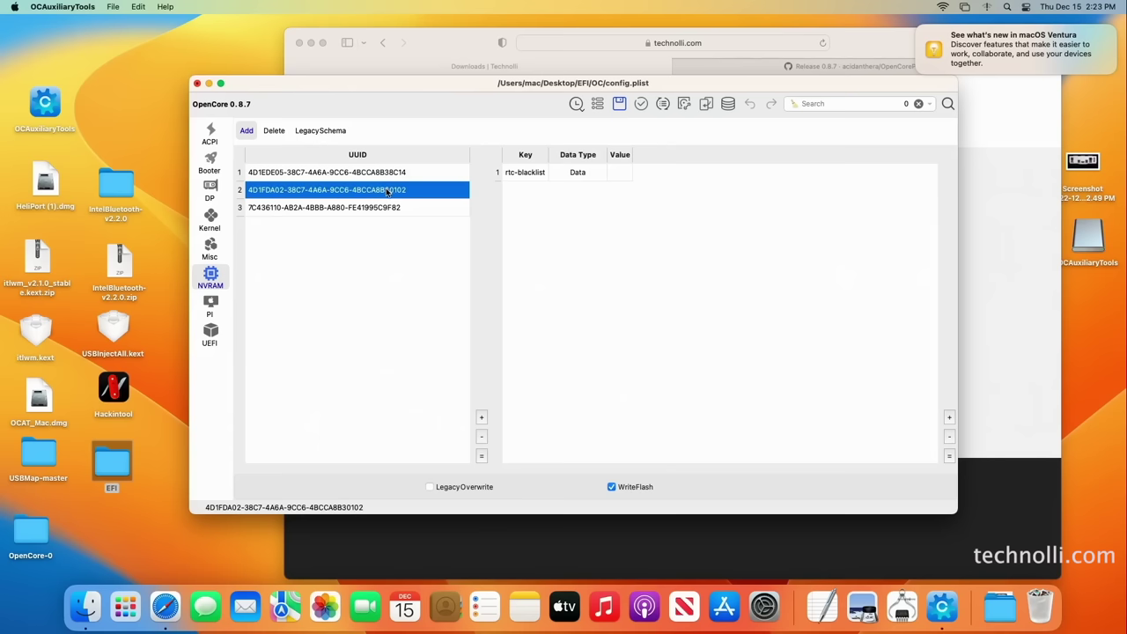
pyautogui.click(374, 208)
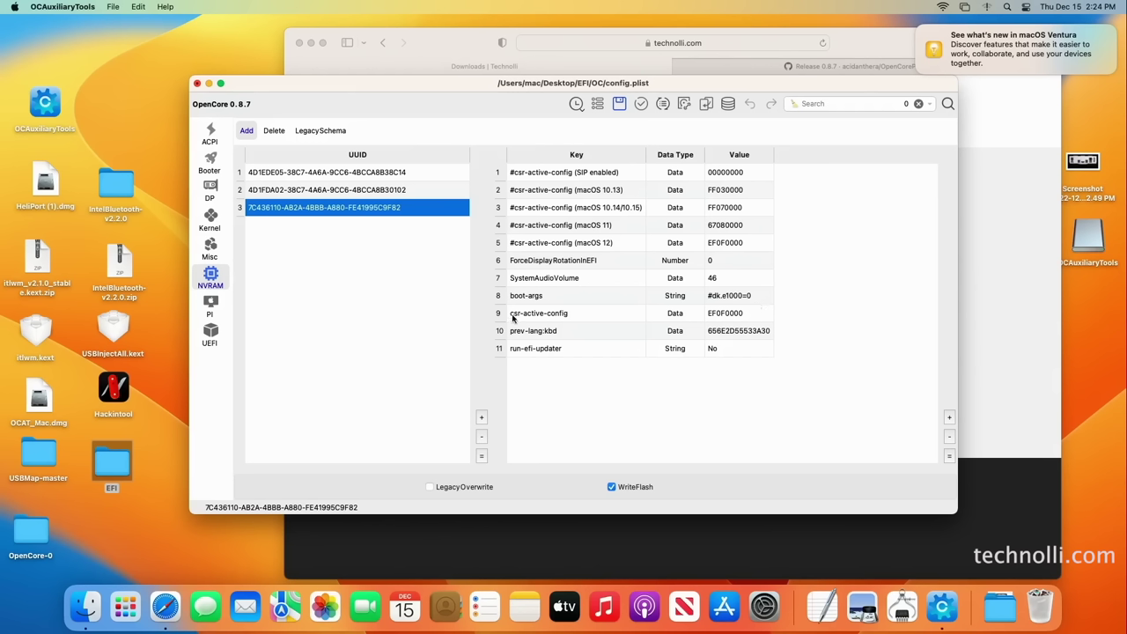
pyautogui.doubleClick(738, 313)
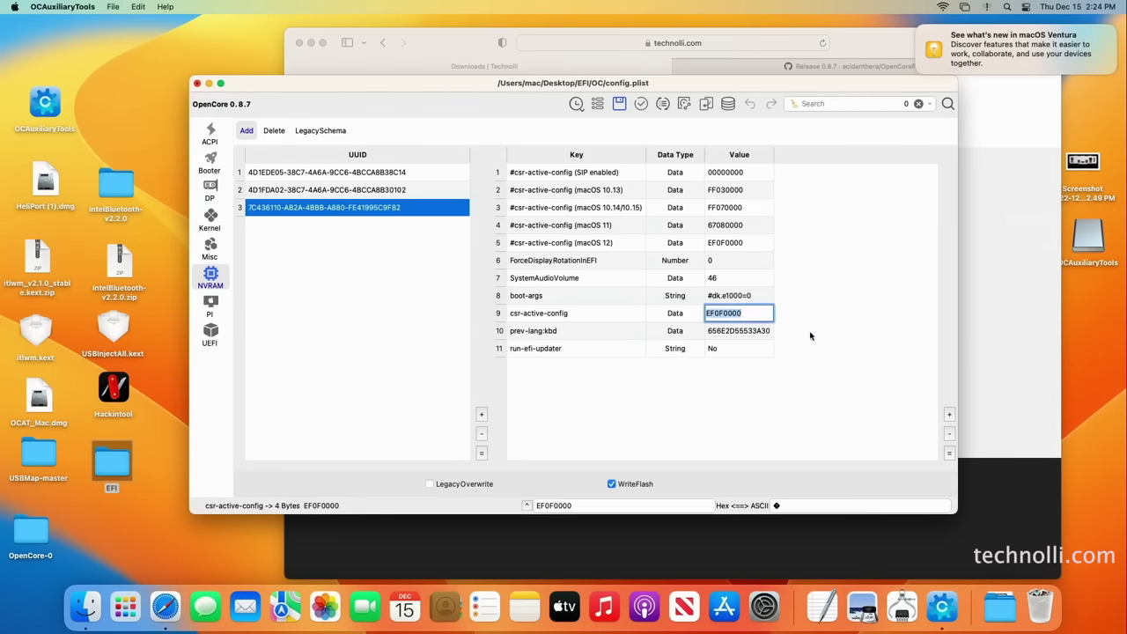
pyautogui.write('0000')
pyautogui.press('Return')
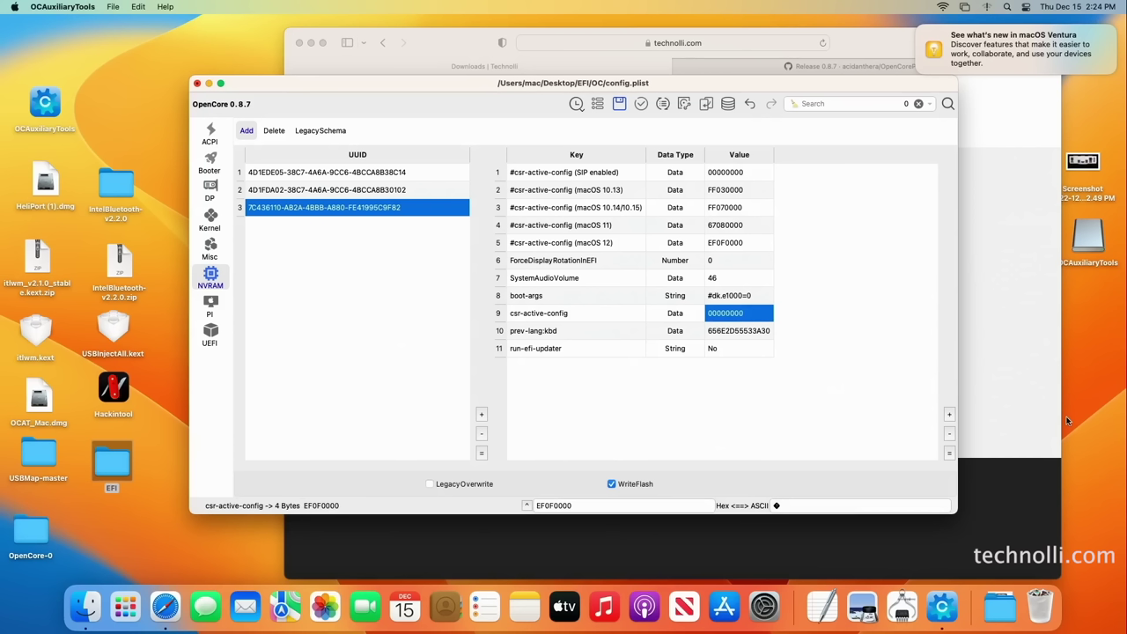
pyautogui.click(755, 418)
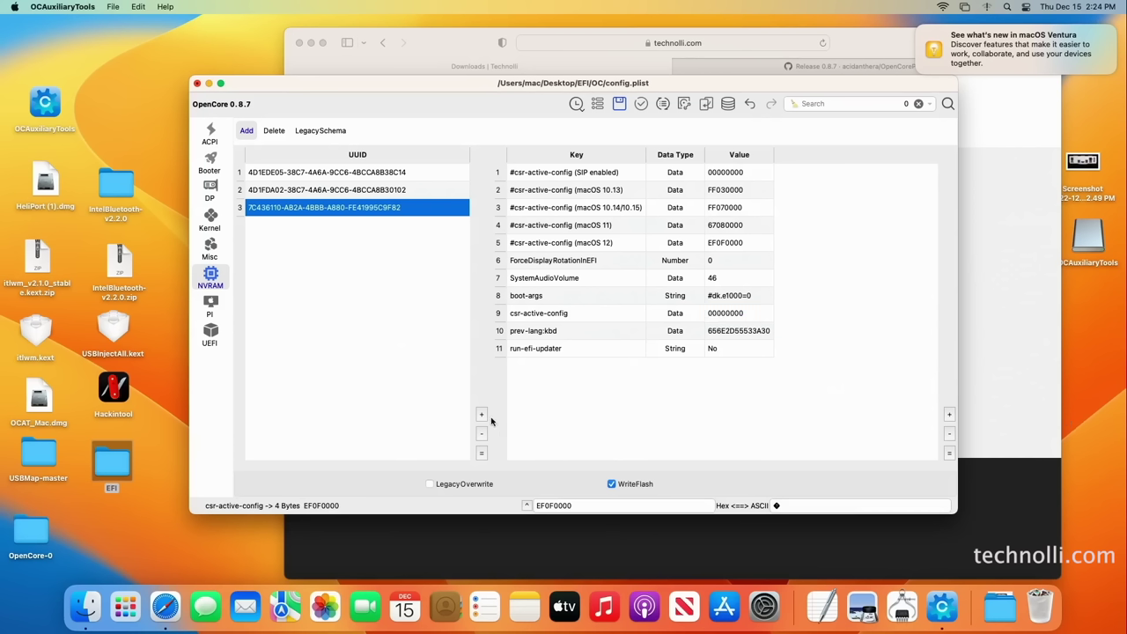
# Search Google for 'opencore' in Safari
pyautogui.click(877, 39)
pyautogui.moveTo(877, 39); pyautogui.dragTo(817, 43)
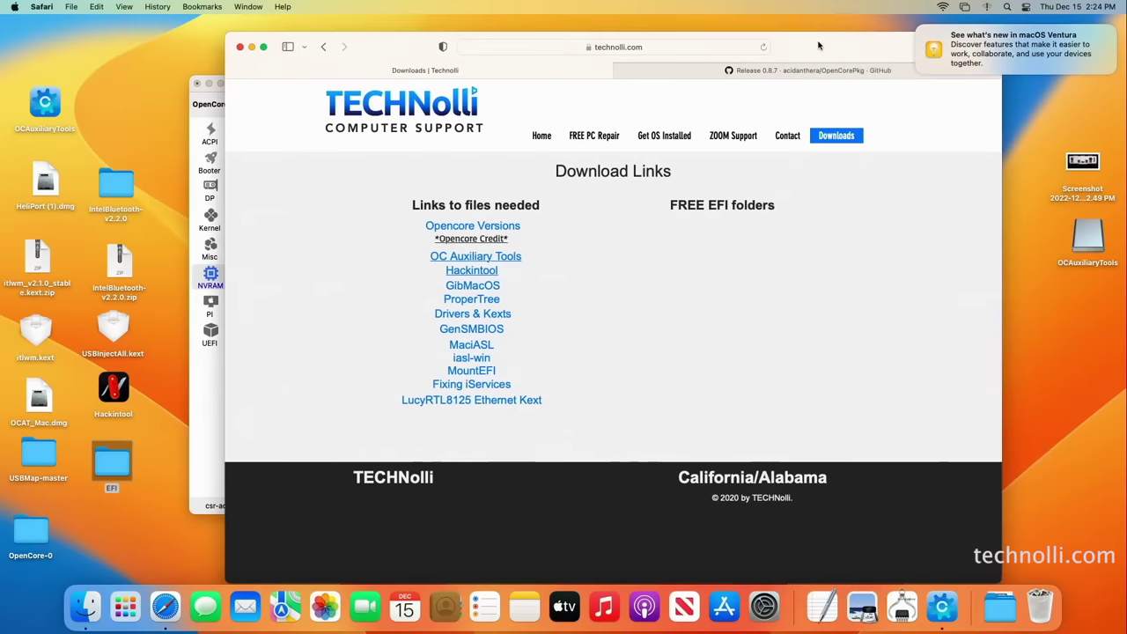
pyautogui.click(656, 50)
pyautogui.write('ope')
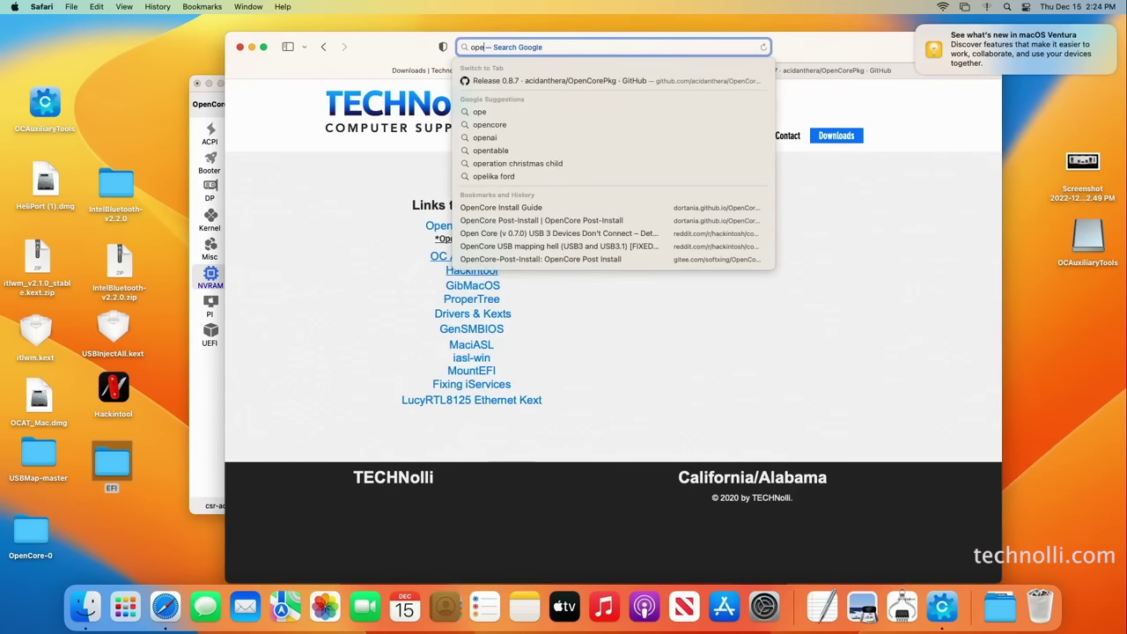
pyautogui.write('ncore')
pyautogui.press('Return')
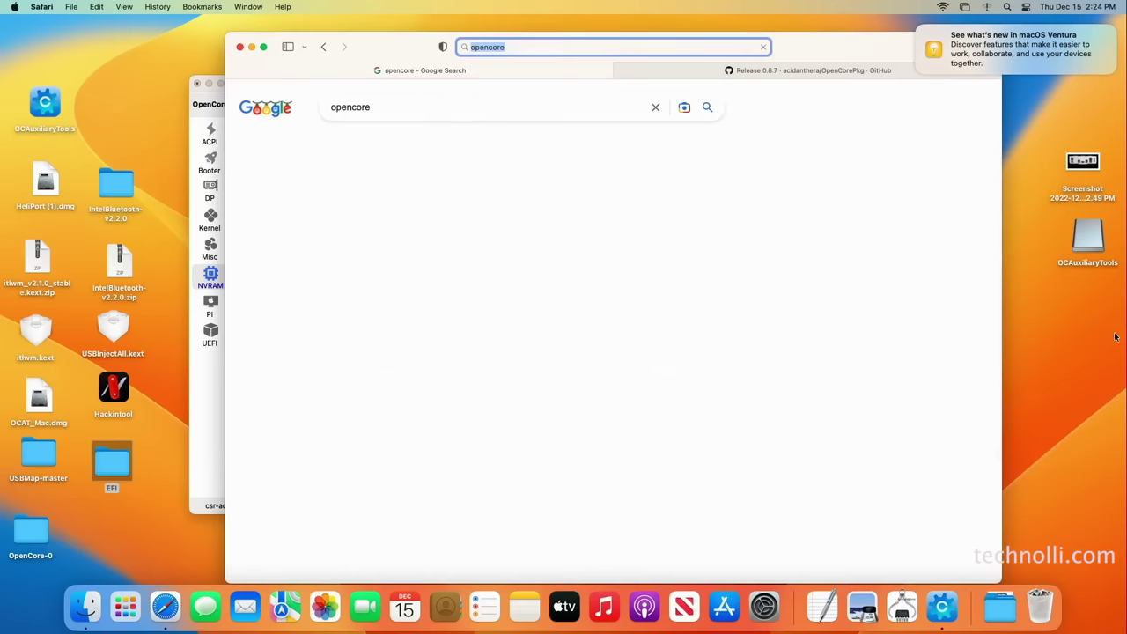
# Open Dortania's OpenCore Install Guide at its Getting Started page
pyautogui.click(419, 215)
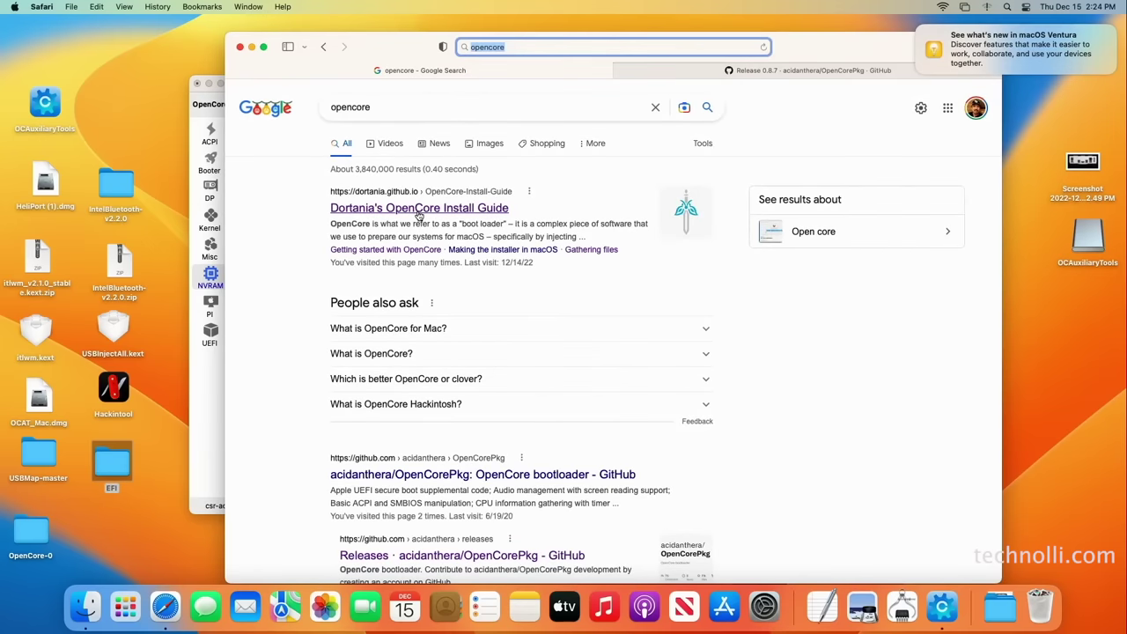
pyautogui.click(620, 426)
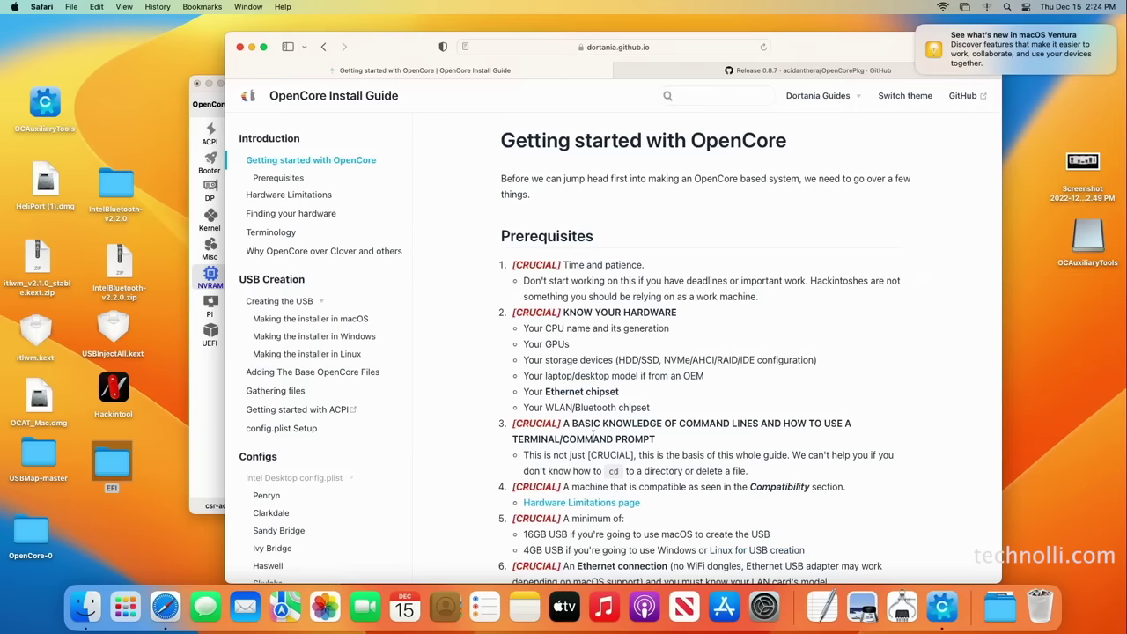
pyautogui.scroll(-5, 394, 449)
pyautogui.scroll(-4, 394, 449)
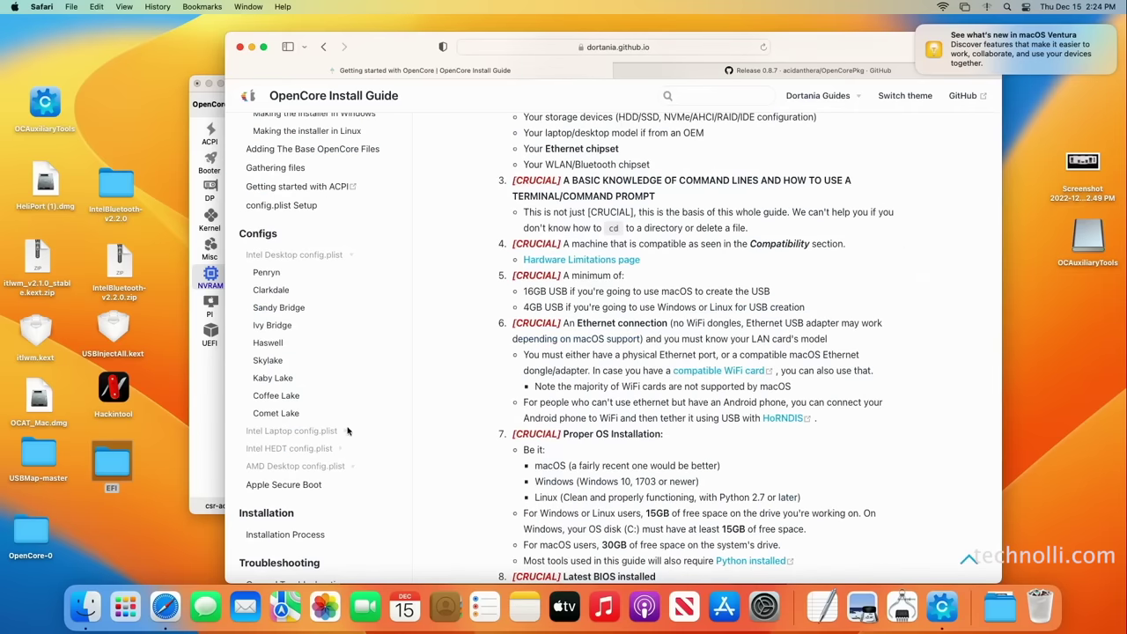
# Open the Desktop Comet Lake config guide and read down to its NVRAM boot-args section
pyautogui.click(295, 412)
pyautogui.scroll(-20, 735, 447)
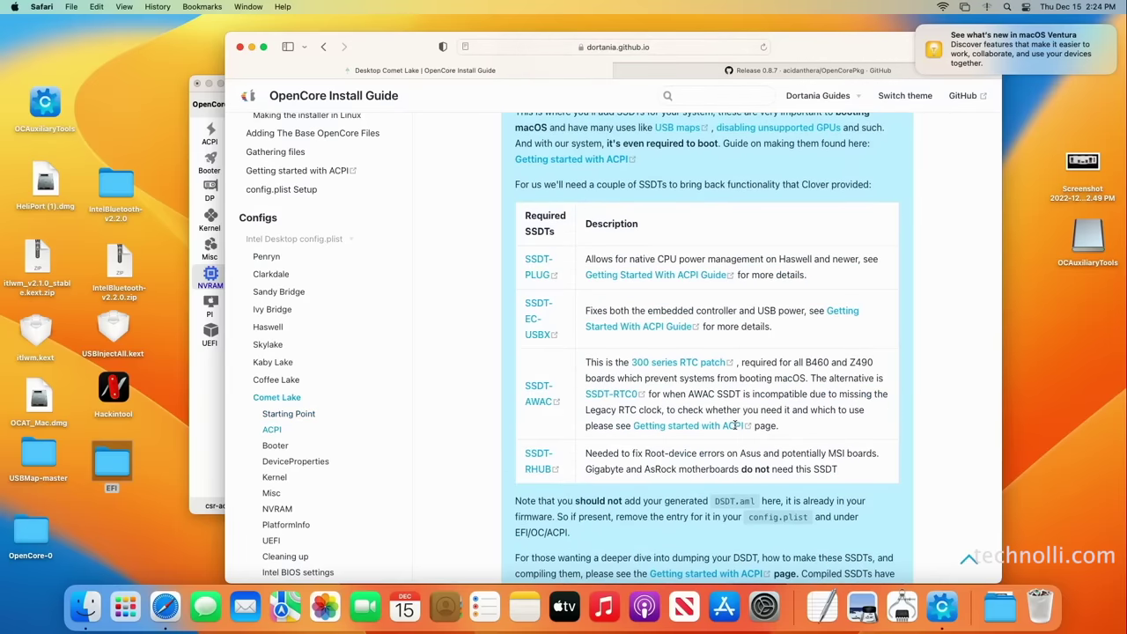
pyautogui.scroll(-20, 736, 424)
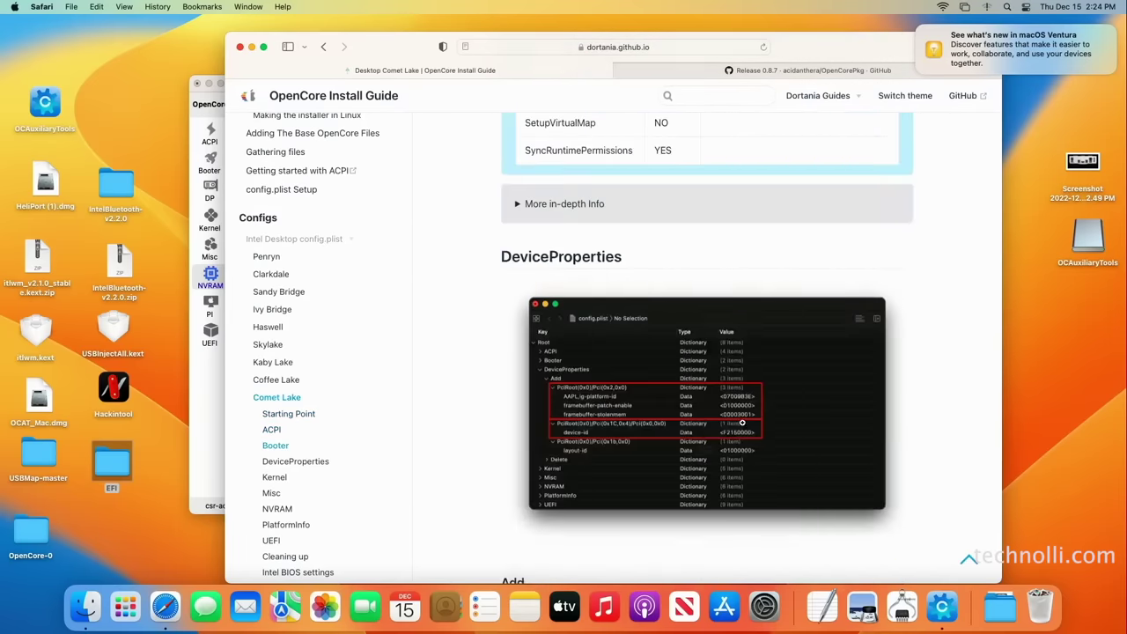
pyautogui.scroll(-15, 740, 422)
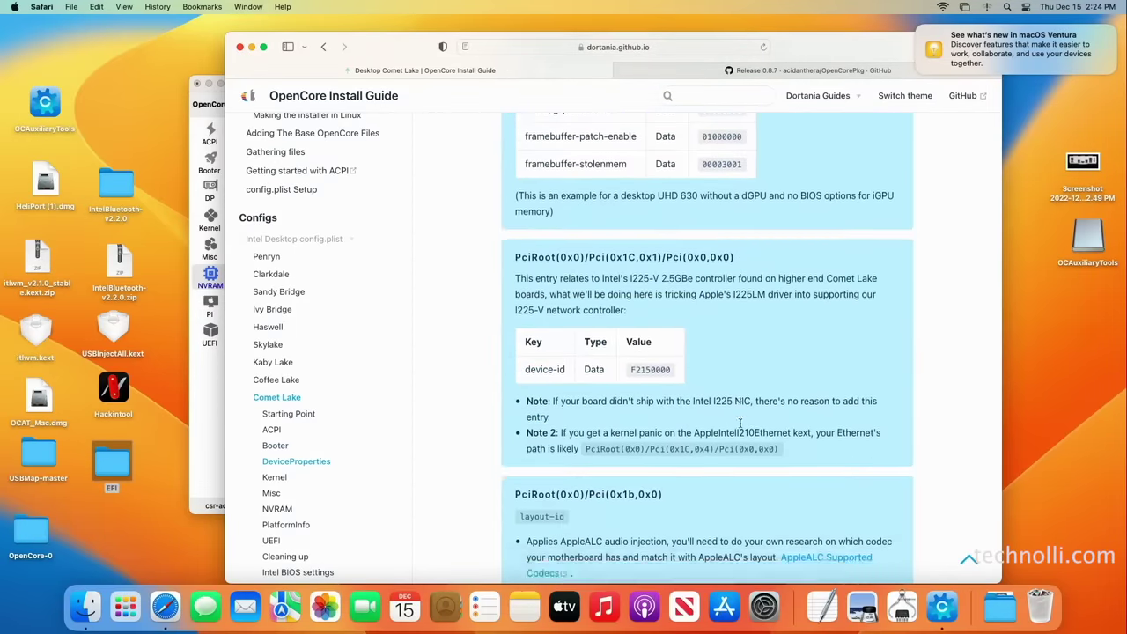
pyautogui.scroll(-20, 744, 427)
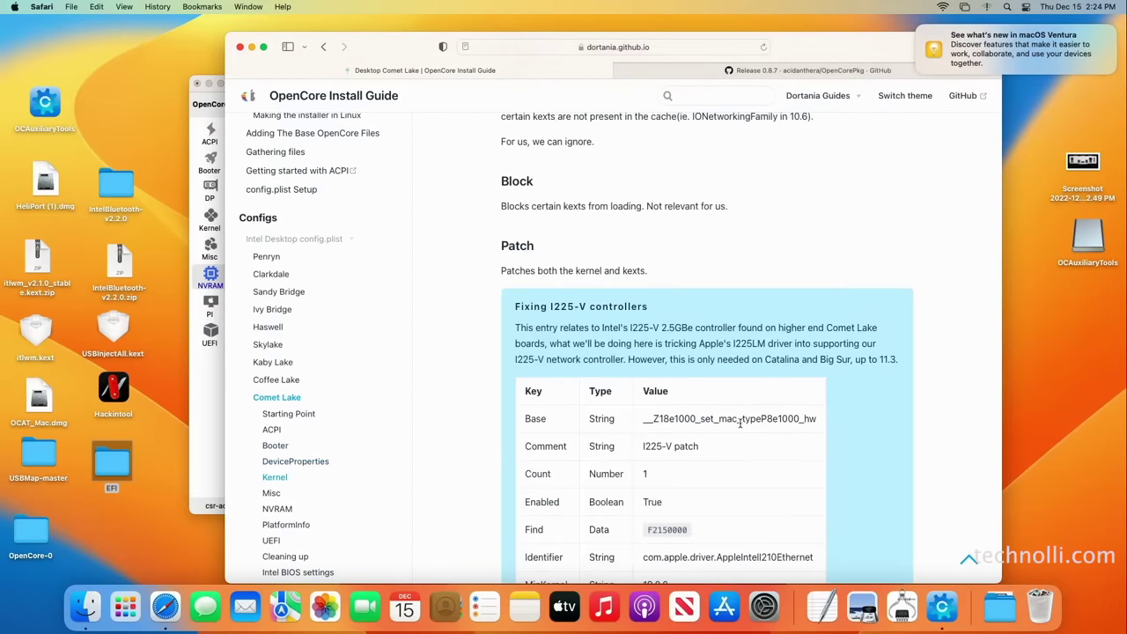
pyautogui.scroll(-10, 740, 426)
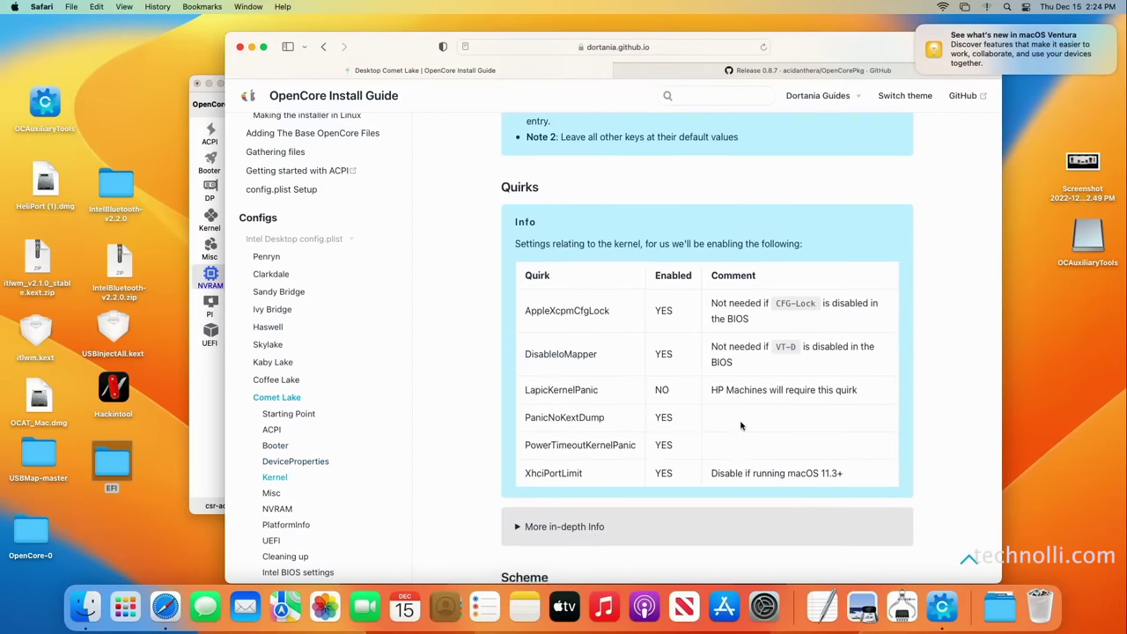
pyautogui.scroll(-15, 742, 423)
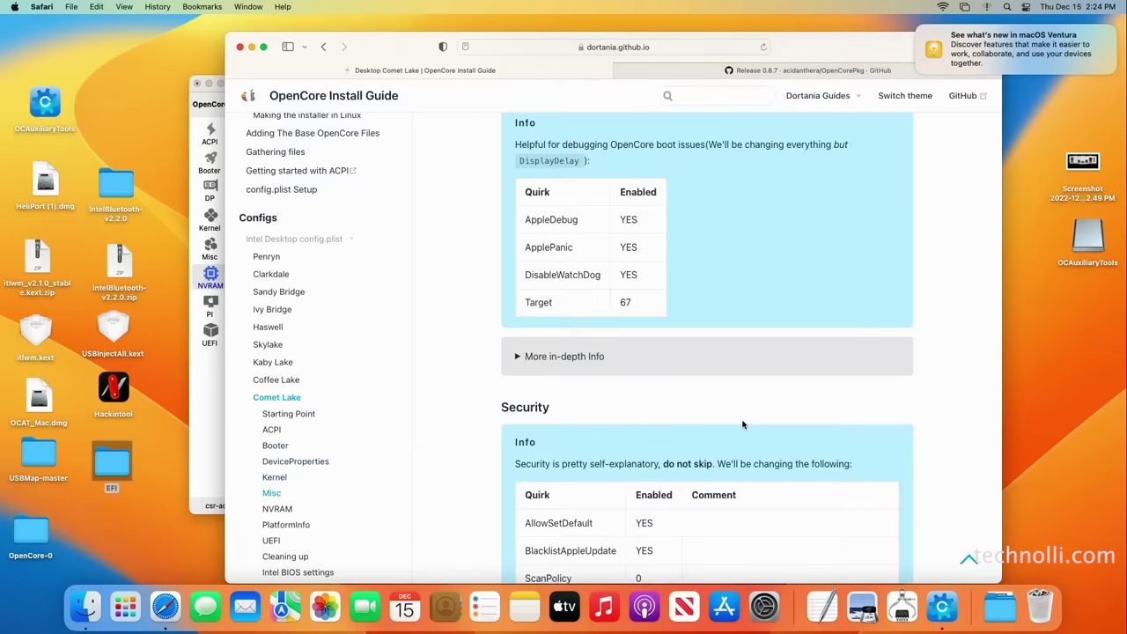
pyautogui.scroll(-10, 742, 427)
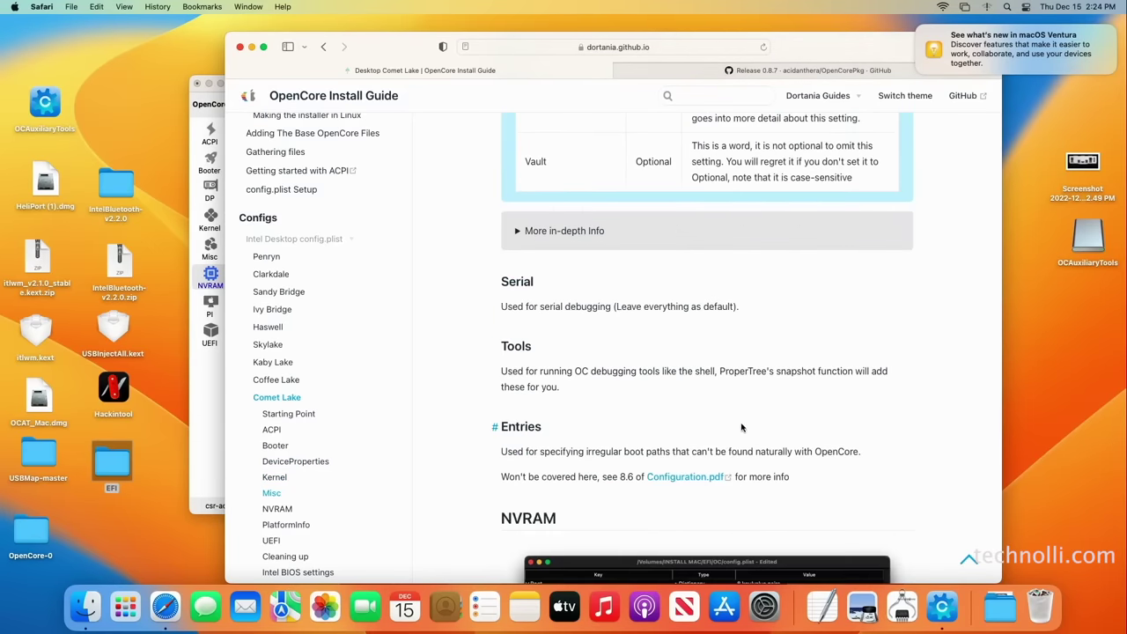
pyautogui.scroll(-12, 742, 423)
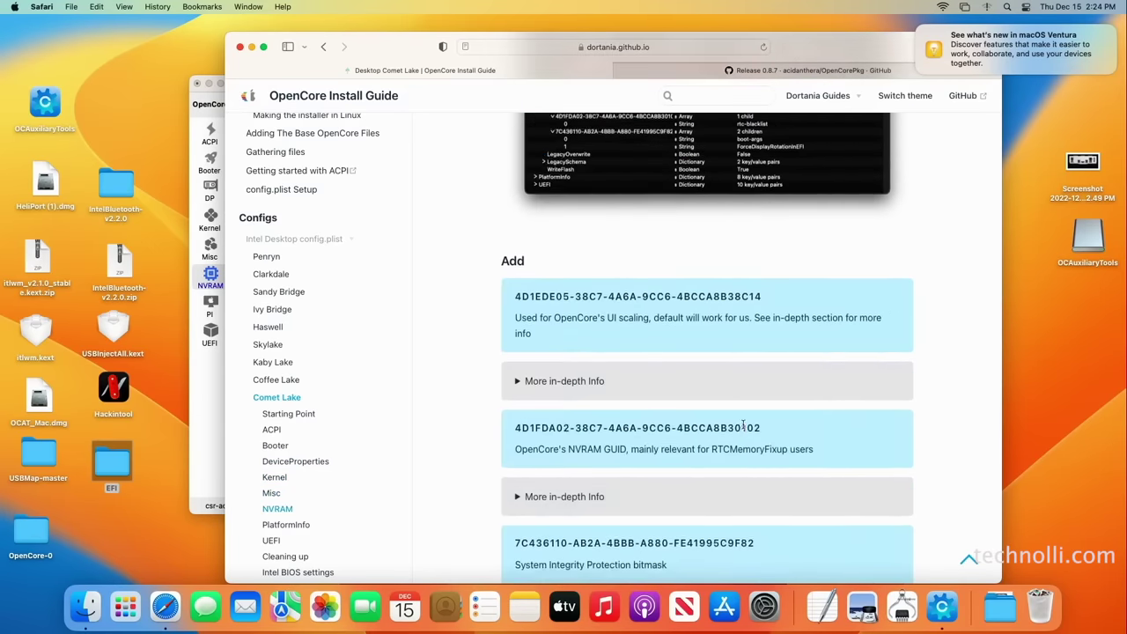
pyautogui.scroll(-3, 744, 423)
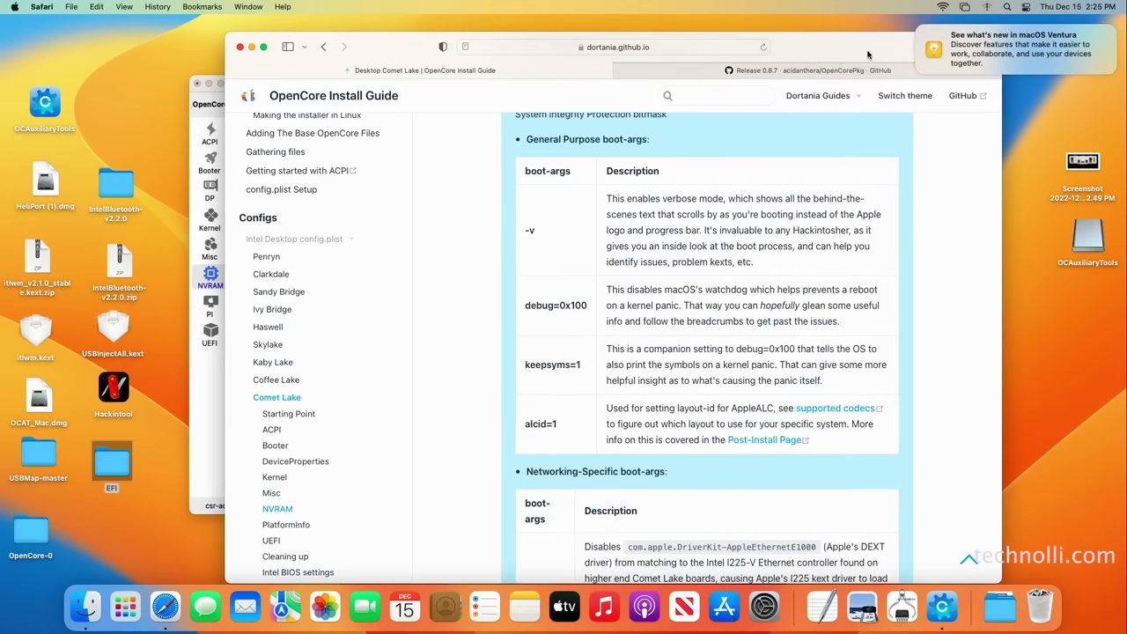
# Arrange the Safari guide and OCAuxiliaryTools side by side
pyautogui.moveTo(867, 54); pyautogui.dragTo(612, 65)
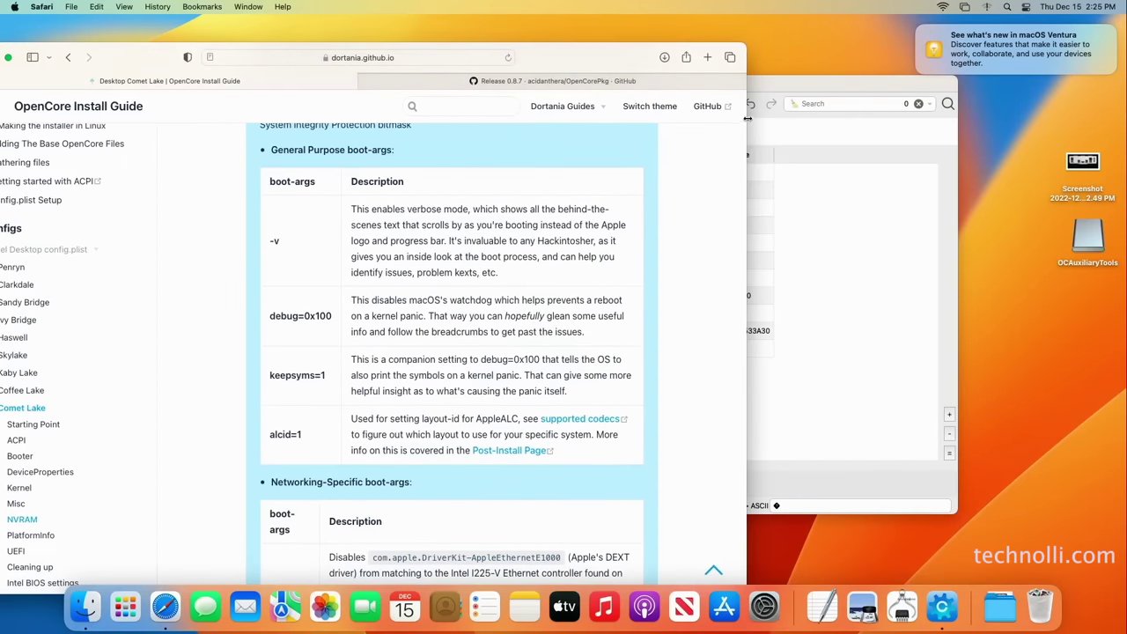
pyautogui.moveTo(747, 114); pyautogui.dragTo(615, 126)
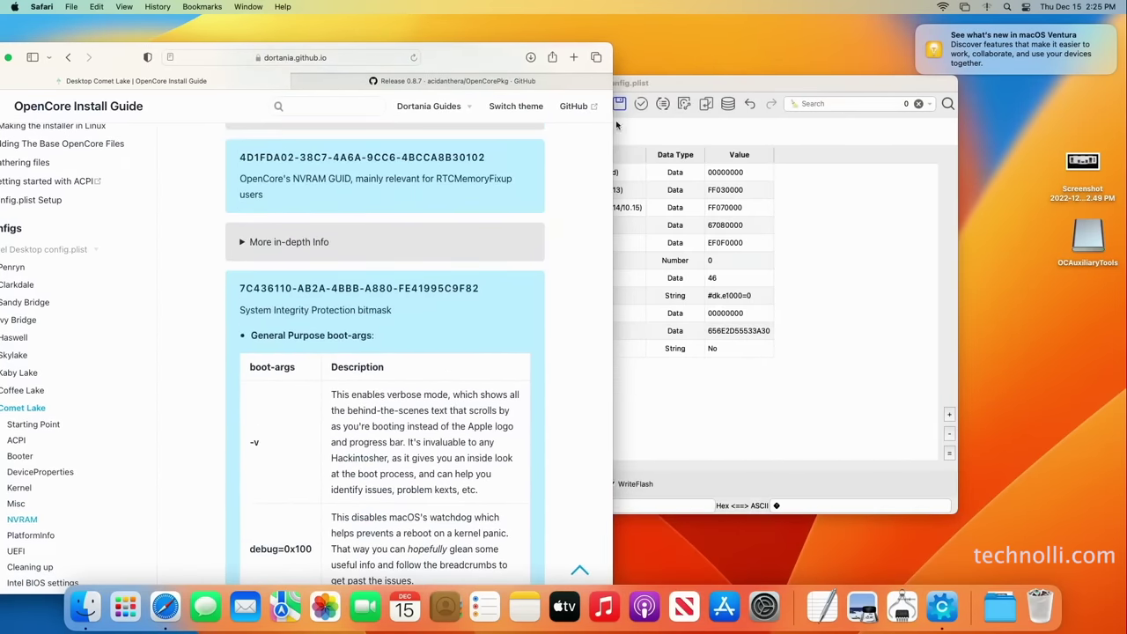
pyautogui.scroll(-2, 540, 242)
pyautogui.moveTo(827, 83); pyautogui.dragTo(1087, 70)
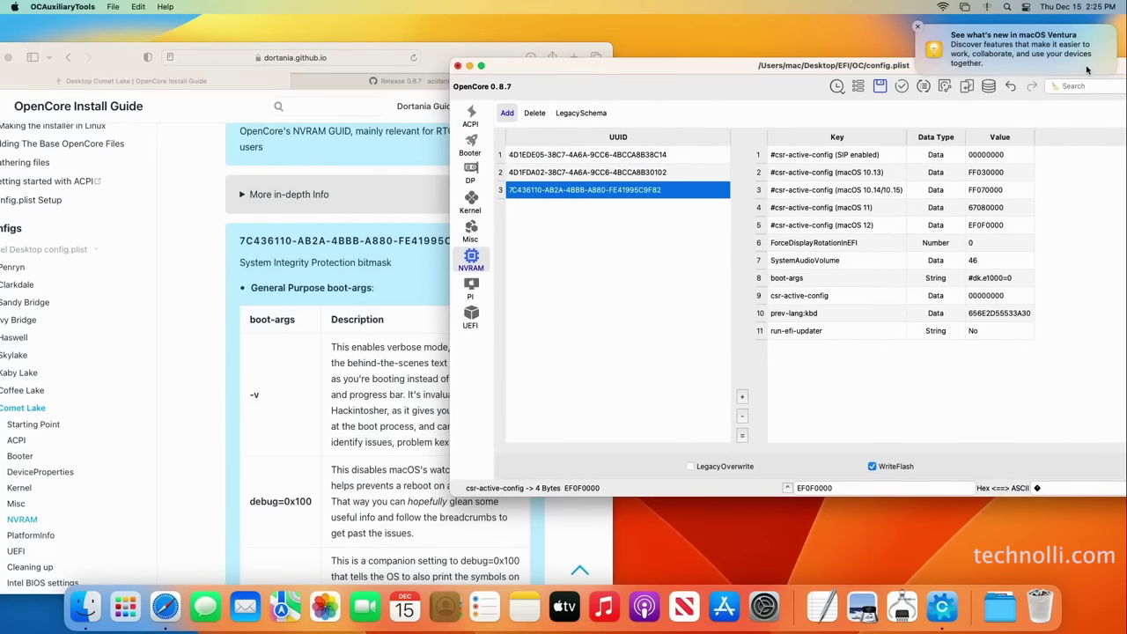
# Replace boot-args #dk.e1000=0 with -v keepsyms=1 debug=0x100 alcid=1
pyautogui.doubleClick(1025, 278)
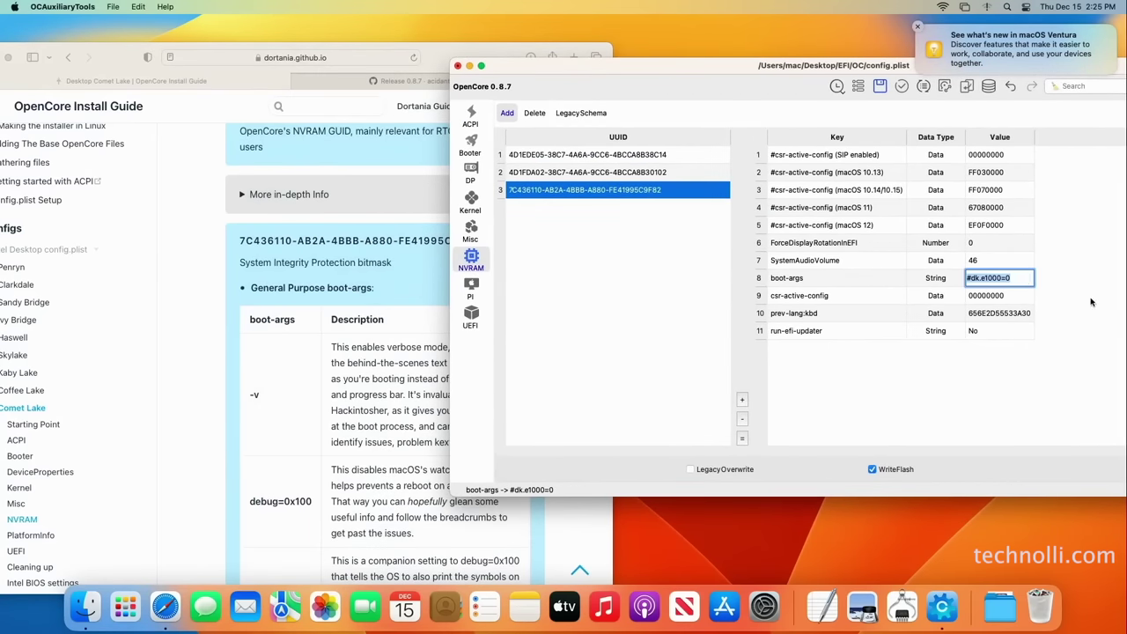
pyautogui.press('BackSpace')
pyautogui.scroll(-2, 322, 370)
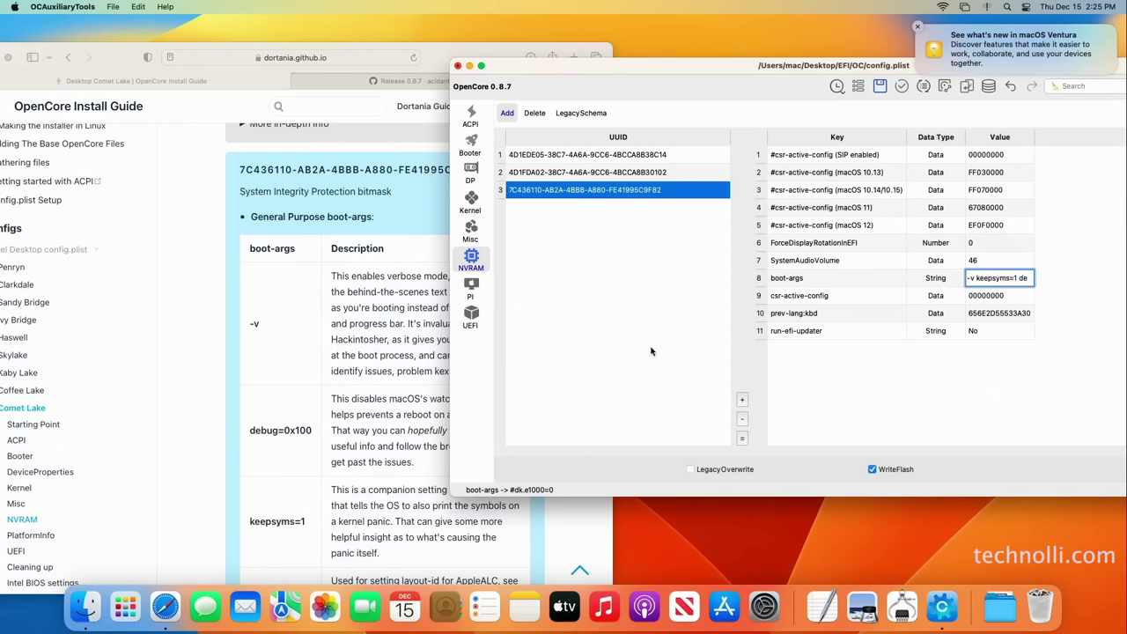
pyautogui.write('ug=0x100')
pyautogui.scroll(-5, 322, 450)
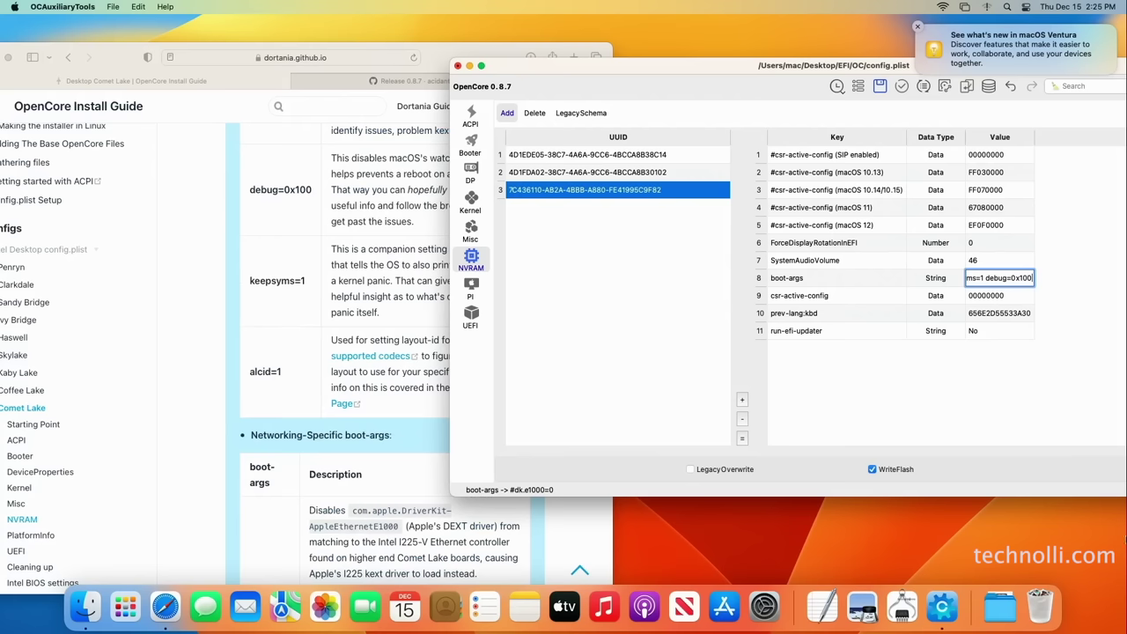
pyautogui.write('alcid=1')
pyautogui.scroll(-6, 405, 508)
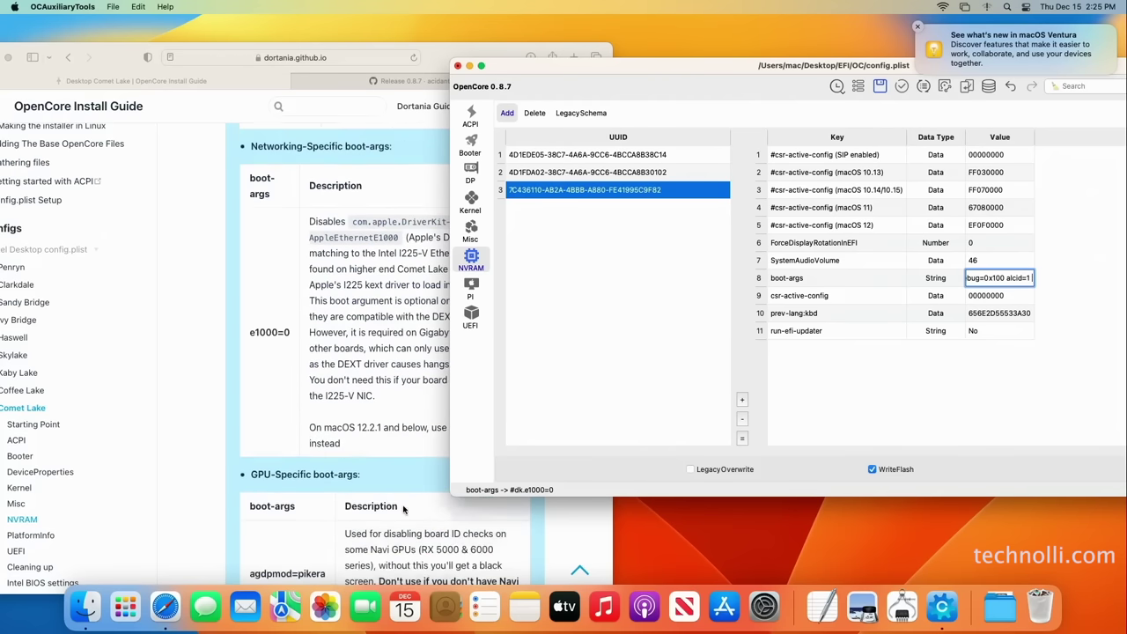
pyautogui.scroll(-4, 404, 509)
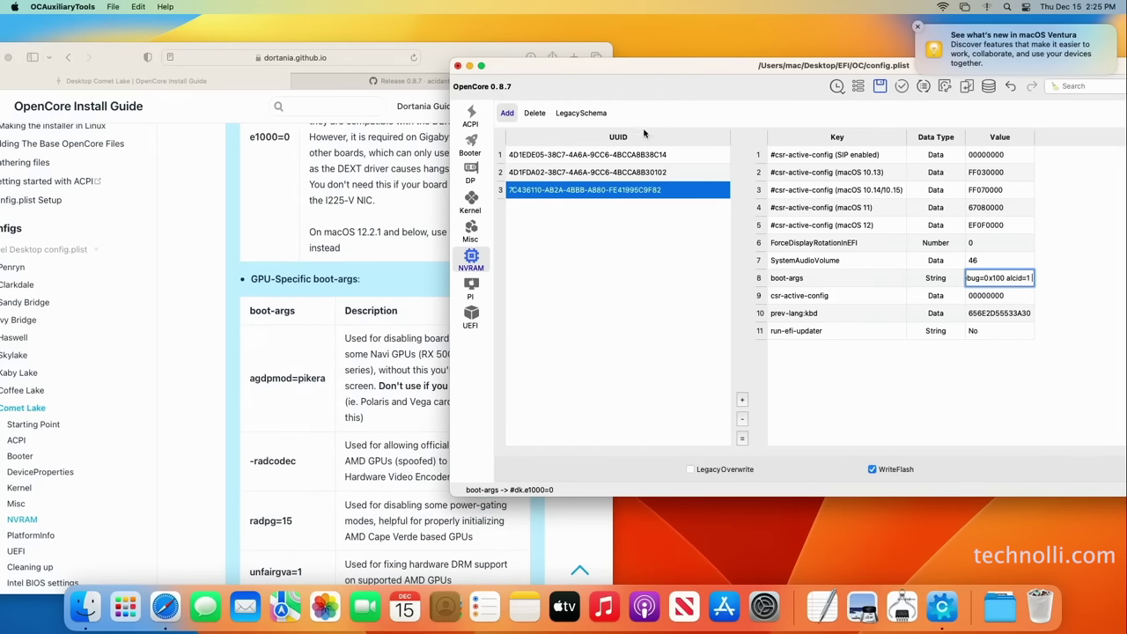
pyautogui.moveTo(667, 75); pyautogui.dragTo(761, 82)
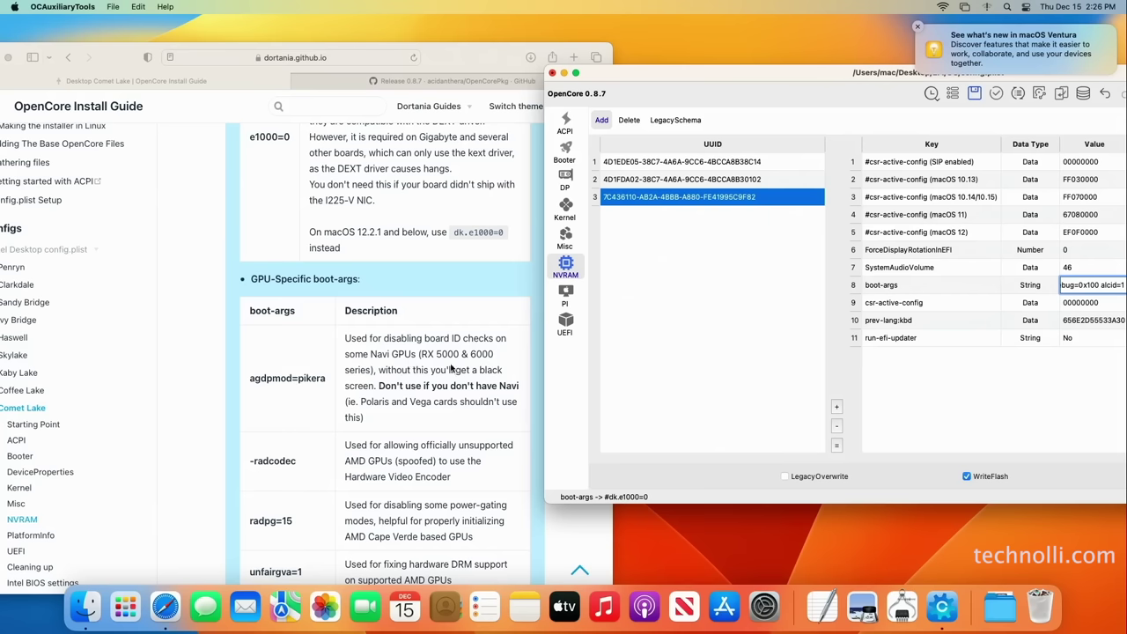
# Copy agdpmod=pikera from the guide and append it to the boot-args value
pyautogui.click(329, 390)
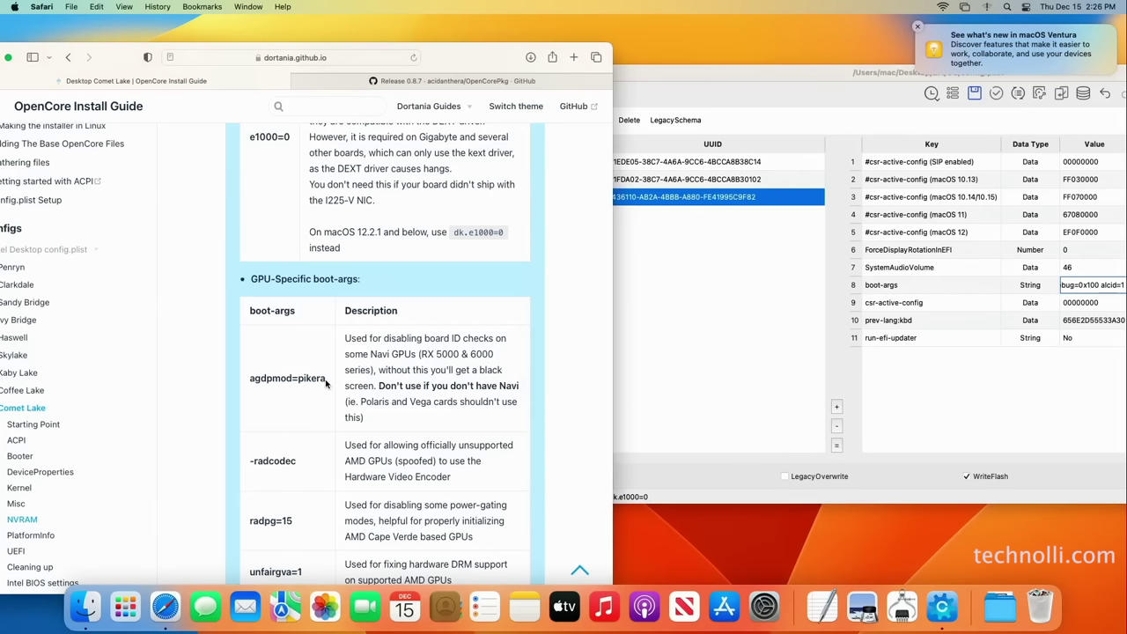
pyautogui.tripleClick(259, 381)
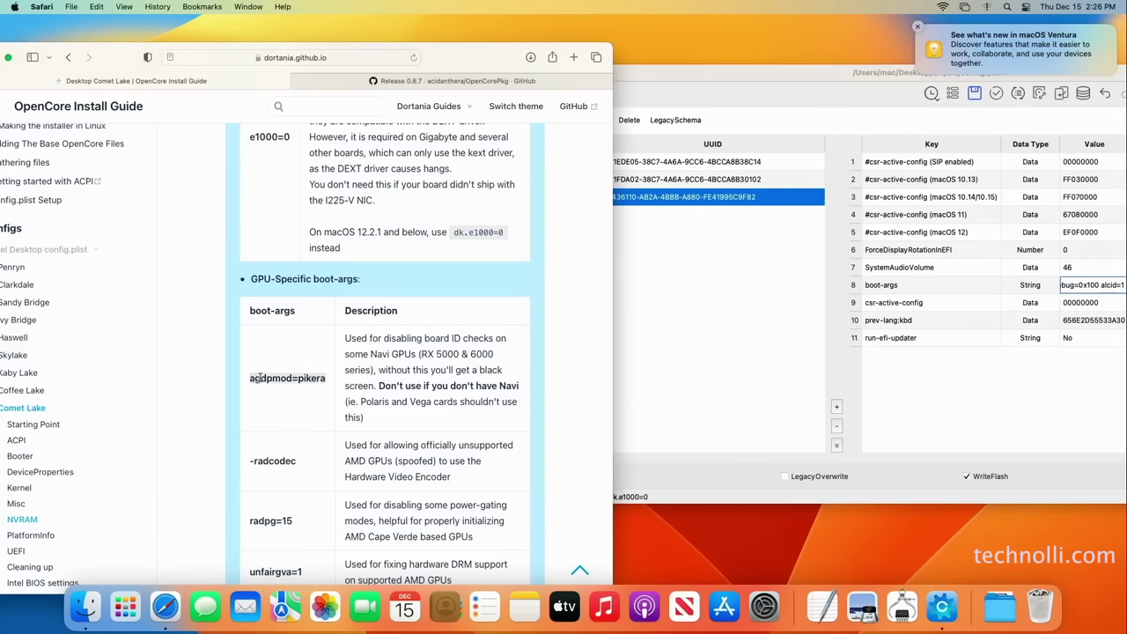
pyautogui.rightClick(259, 378)
pyautogui.click(300, 429)
pyautogui.click(800, 110)
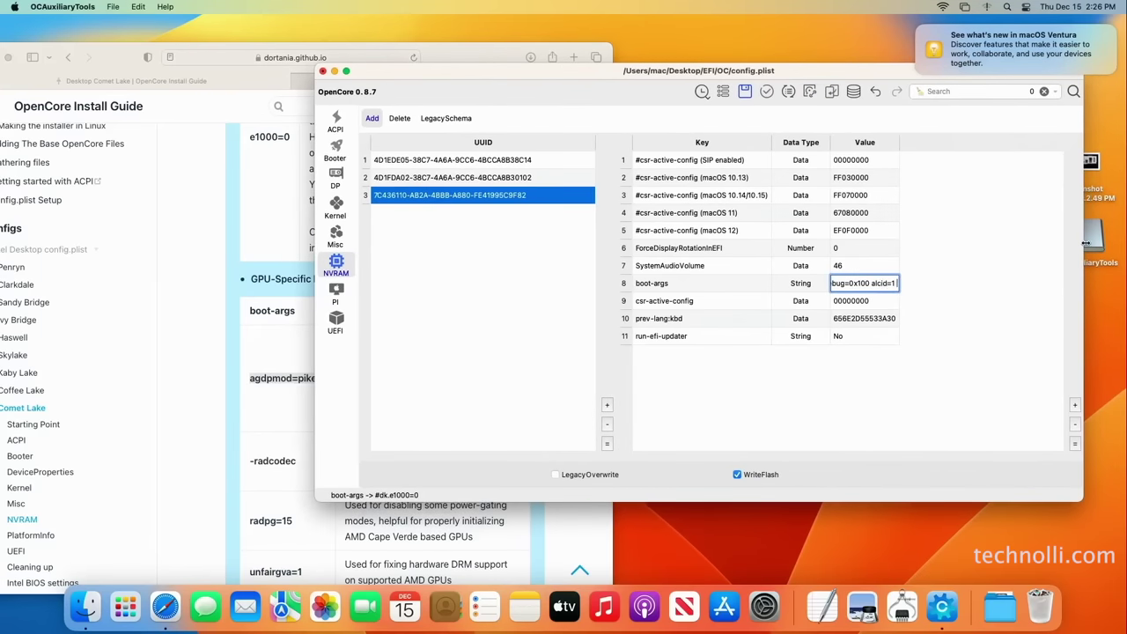
pyautogui.press('super+v')
pyautogui.press('Return')
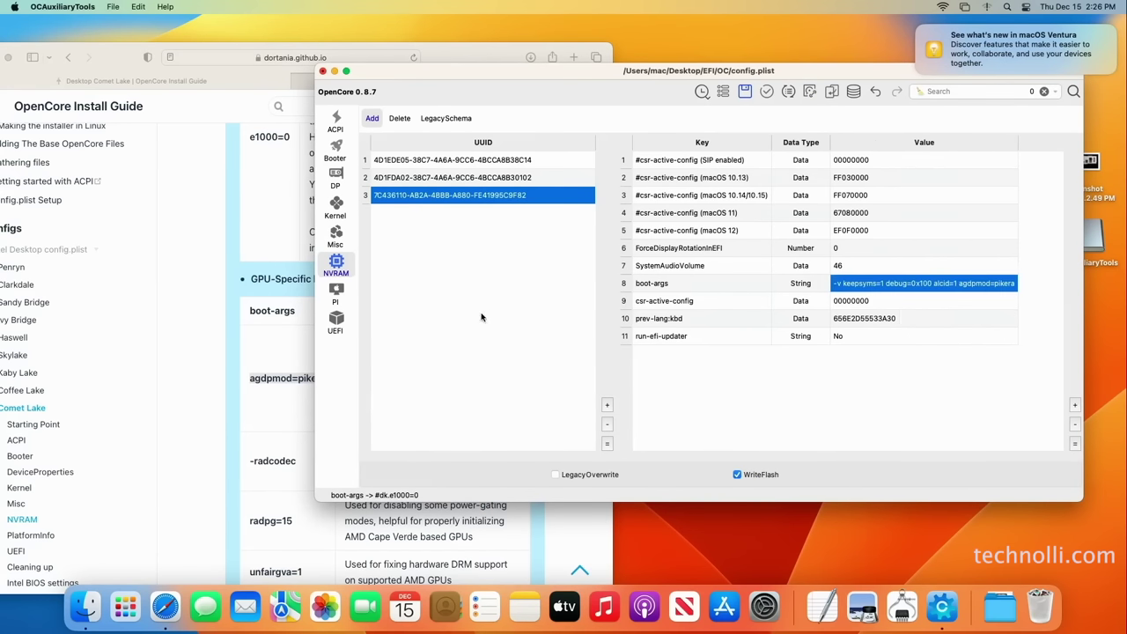
pyautogui.click(340, 293)
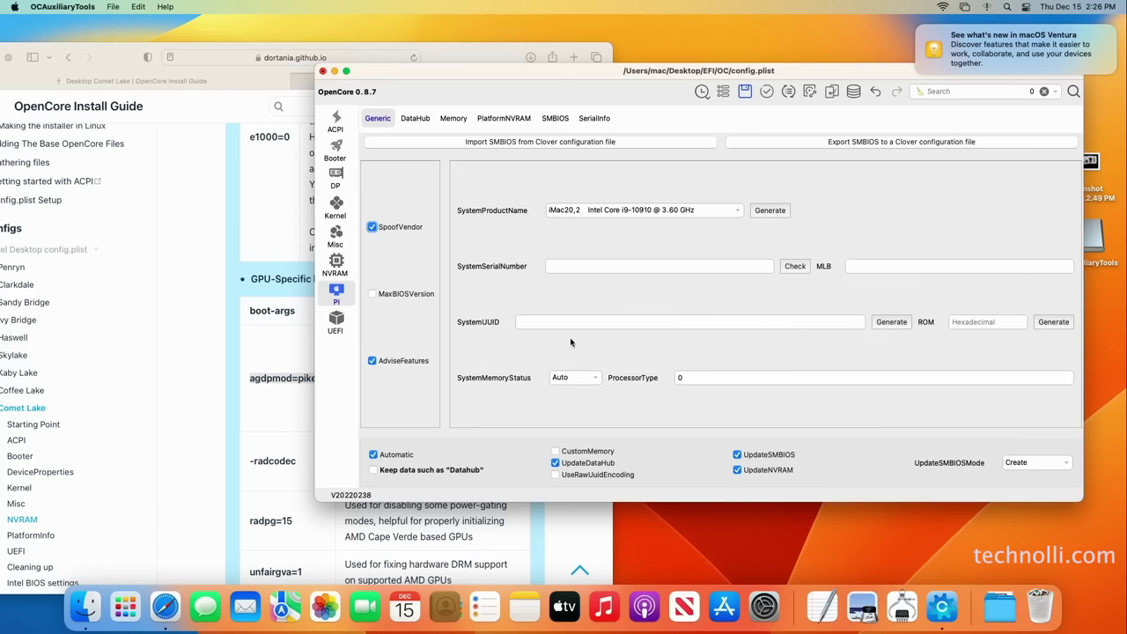
# Generate SystemSerialNumber, MLB and SystemUUID for iMac20,2, then go to UEFI settings
pyautogui.click(776, 213)
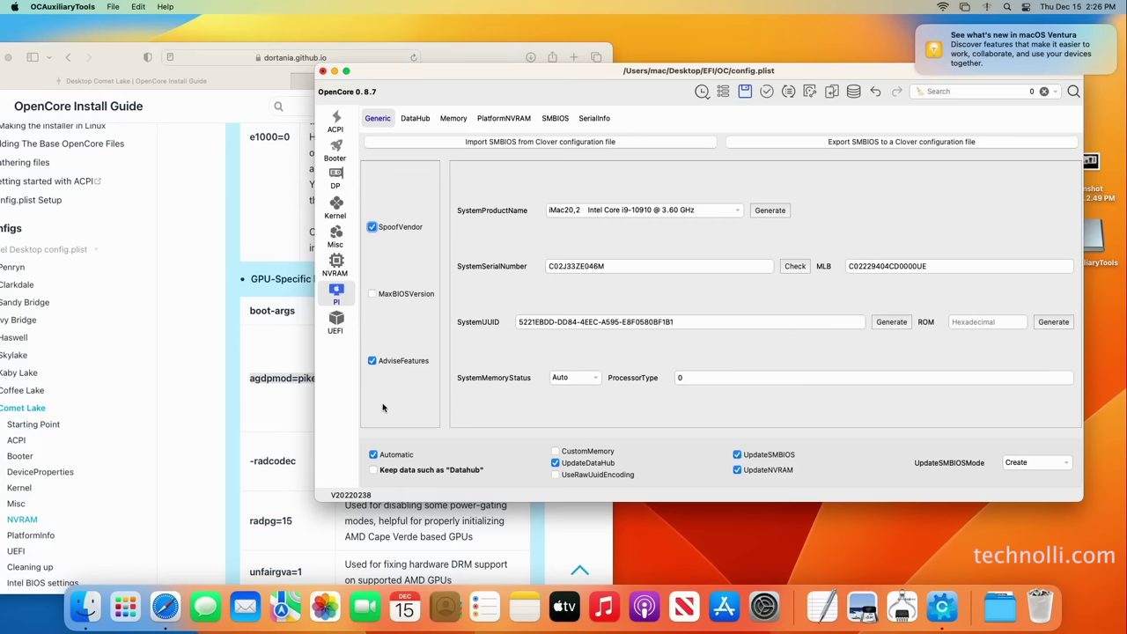
pyautogui.click(337, 328)
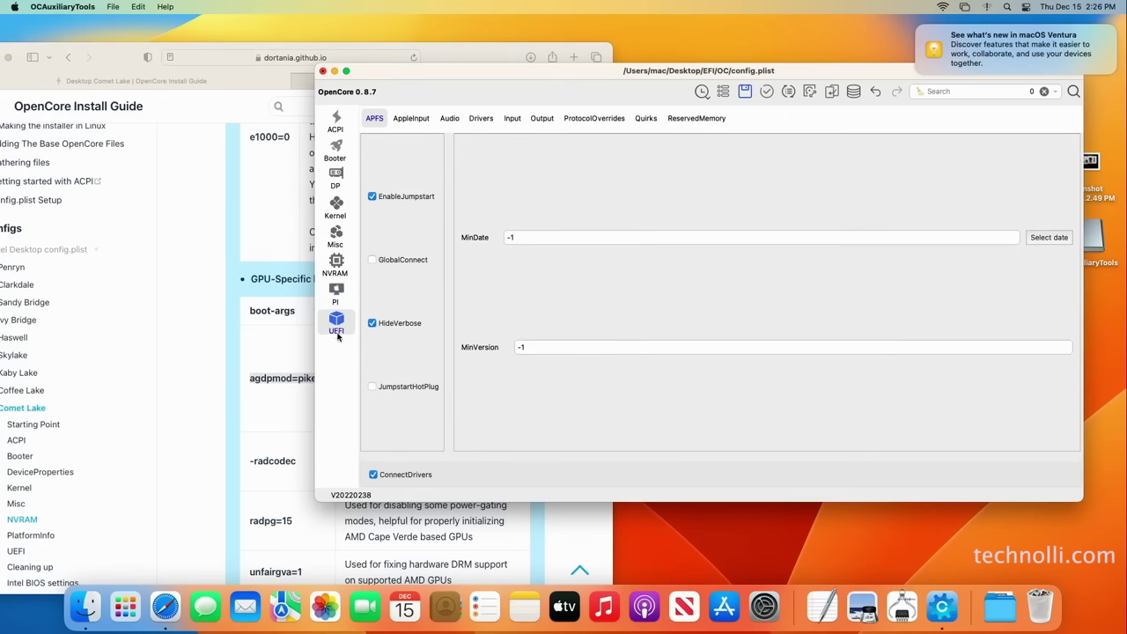
# Disable the OpenCanopy.efi entry in the UEFI Drivers list
pyautogui.click(412, 122)
pyautogui.click(449, 121)
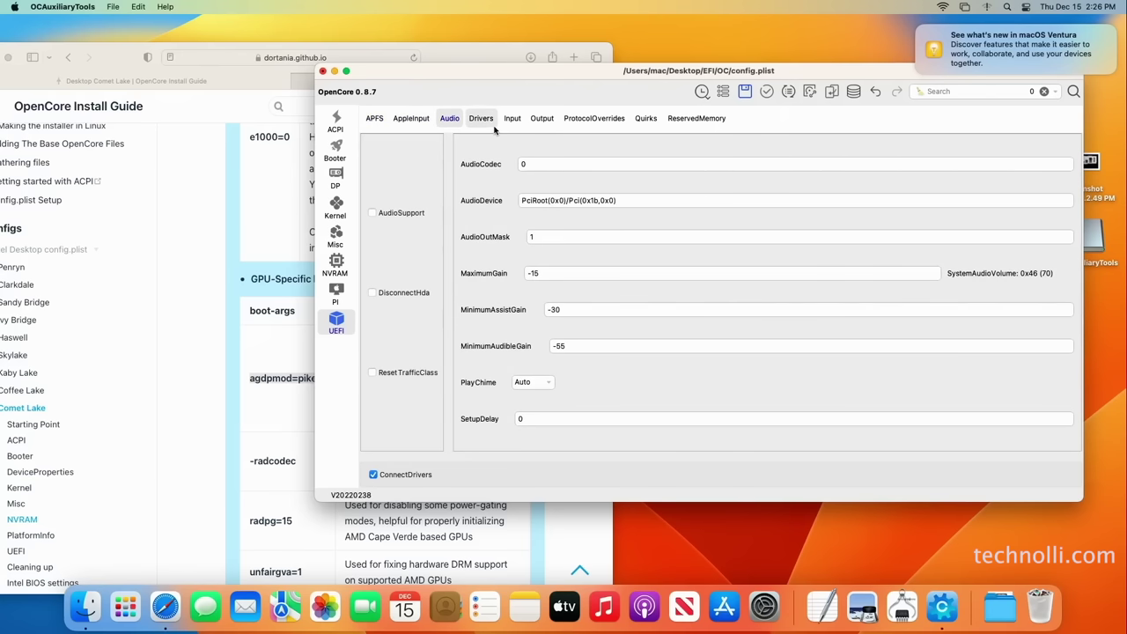
pyautogui.click(484, 121)
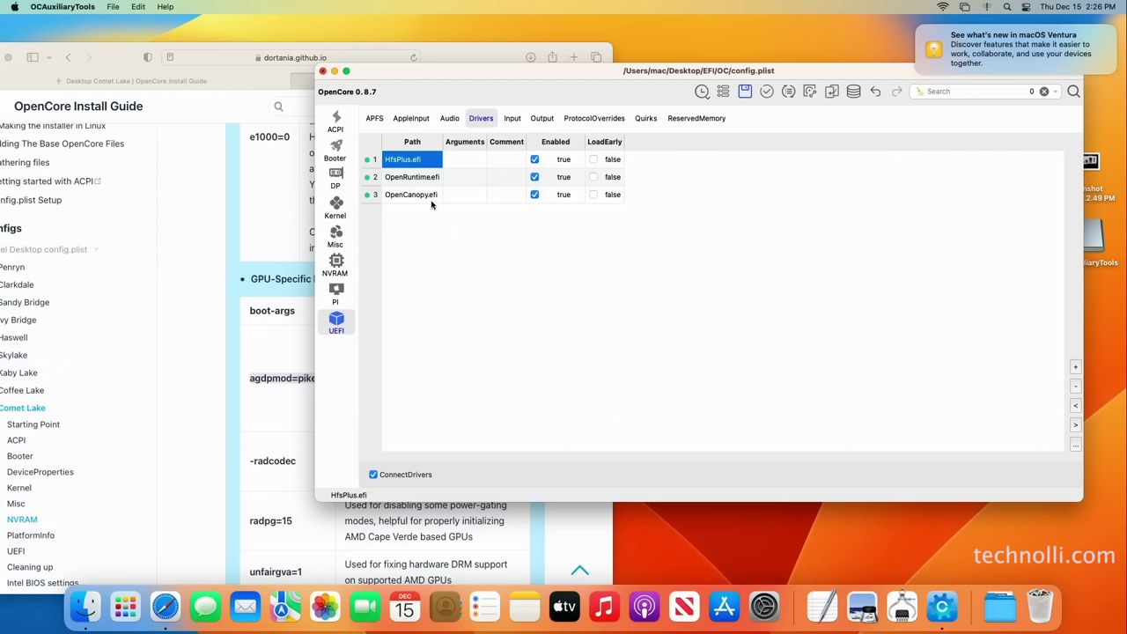
pyautogui.click(534, 194)
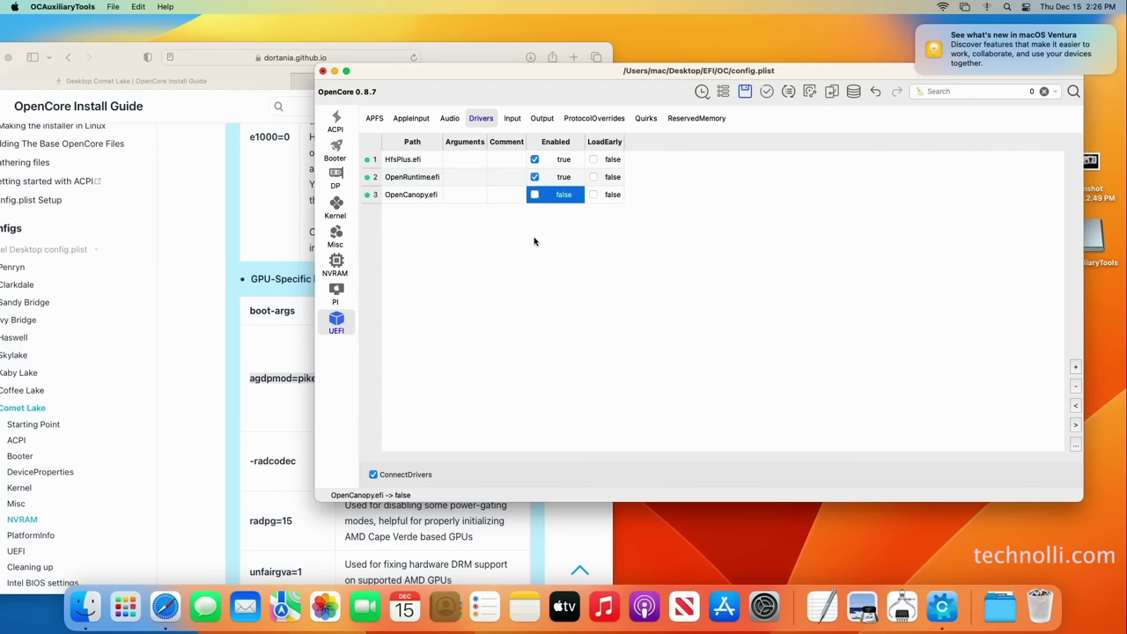
# Review UEFI Input, Output, ProtocolOverrides, Quirks, ReservedMemory and the Kernel kexts, then bring the guide forward
pyautogui.click(512, 120)
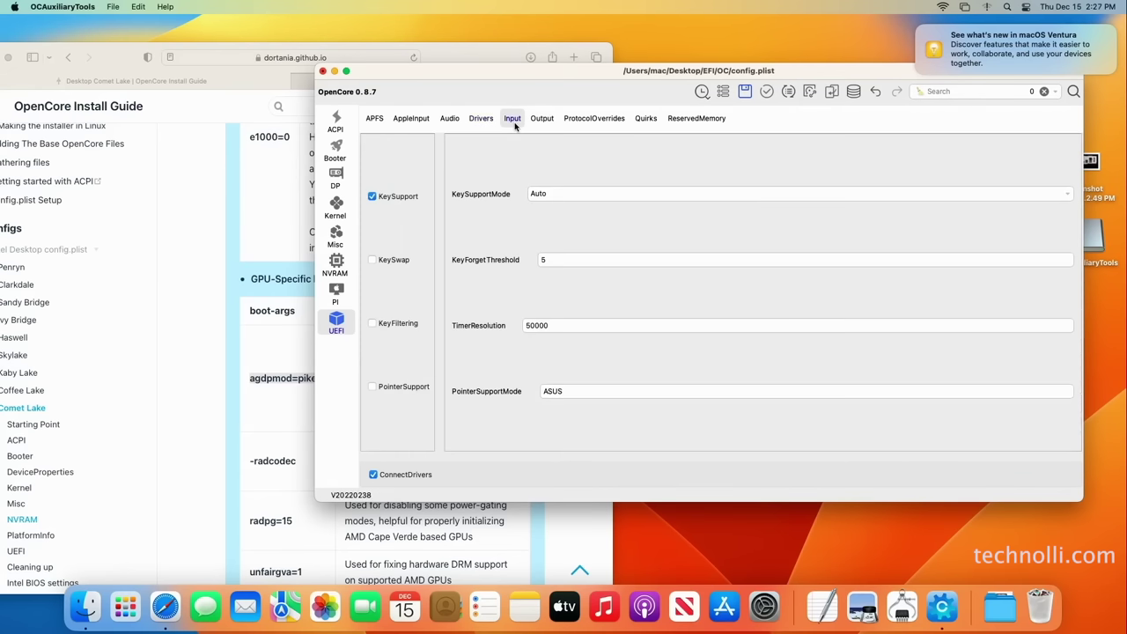
pyautogui.click(552, 126)
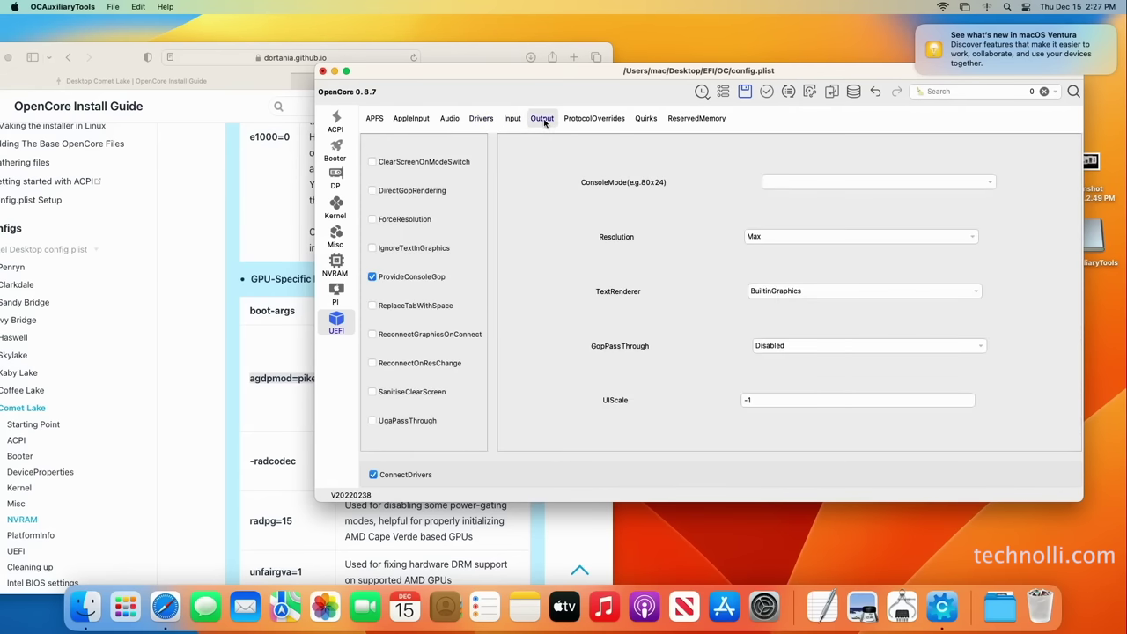
pyautogui.click(598, 127)
pyautogui.click(654, 128)
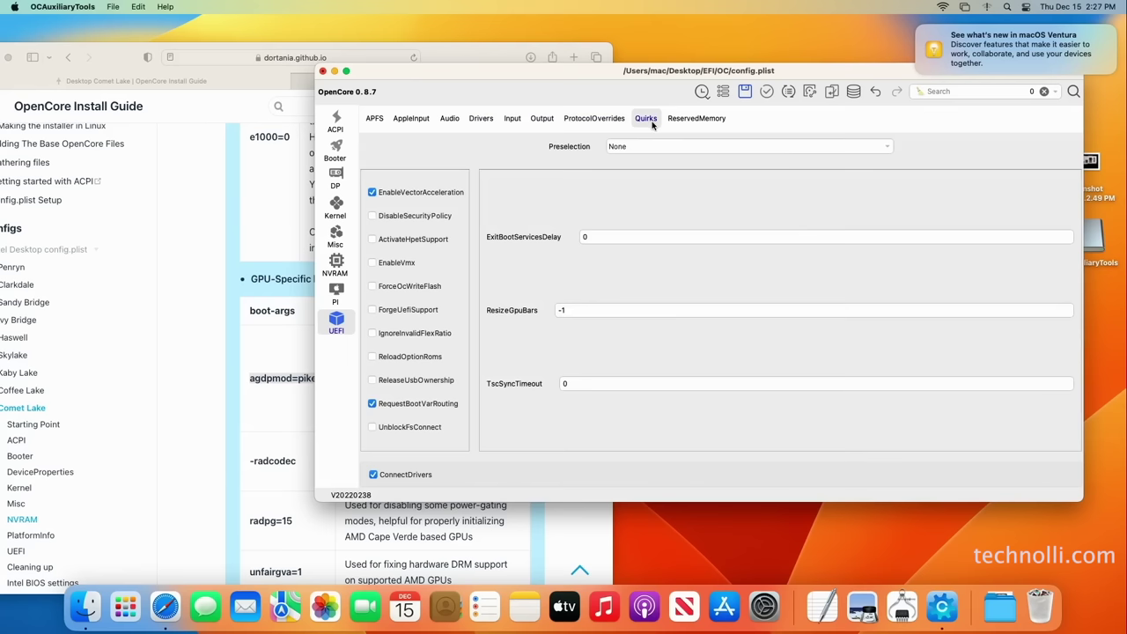
pyautogui.click(708, 127)
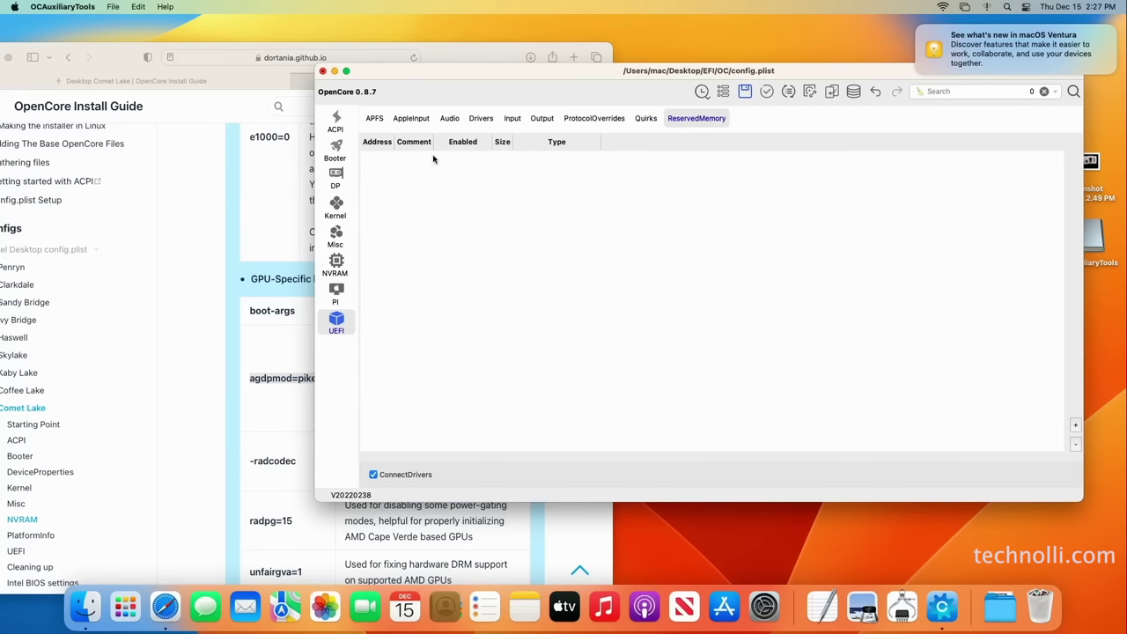
pyautogui.click(336, 208)
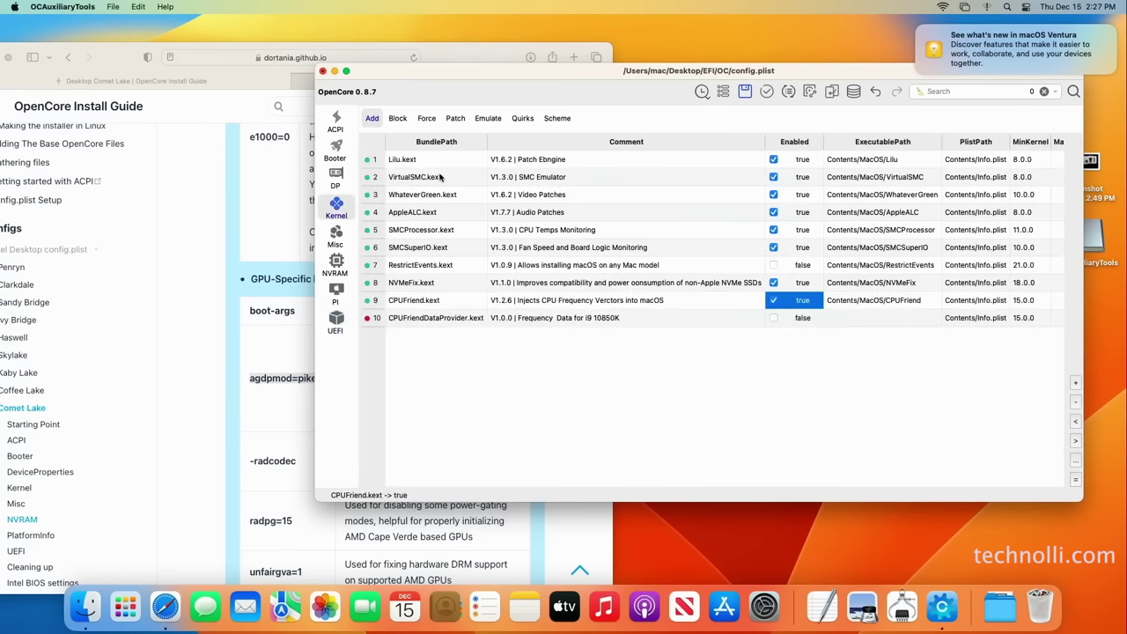
pyautogui.moveTo(649, 82); pyautogui.dragTo(725, 67)
pyautogui.moveTo(119, 62); pyautogui.dragTo(358, 47)
# Open the guide's Gathering files page and scroll to the Ethernet kexts
pyautogui.scroll(10, 370, 264)
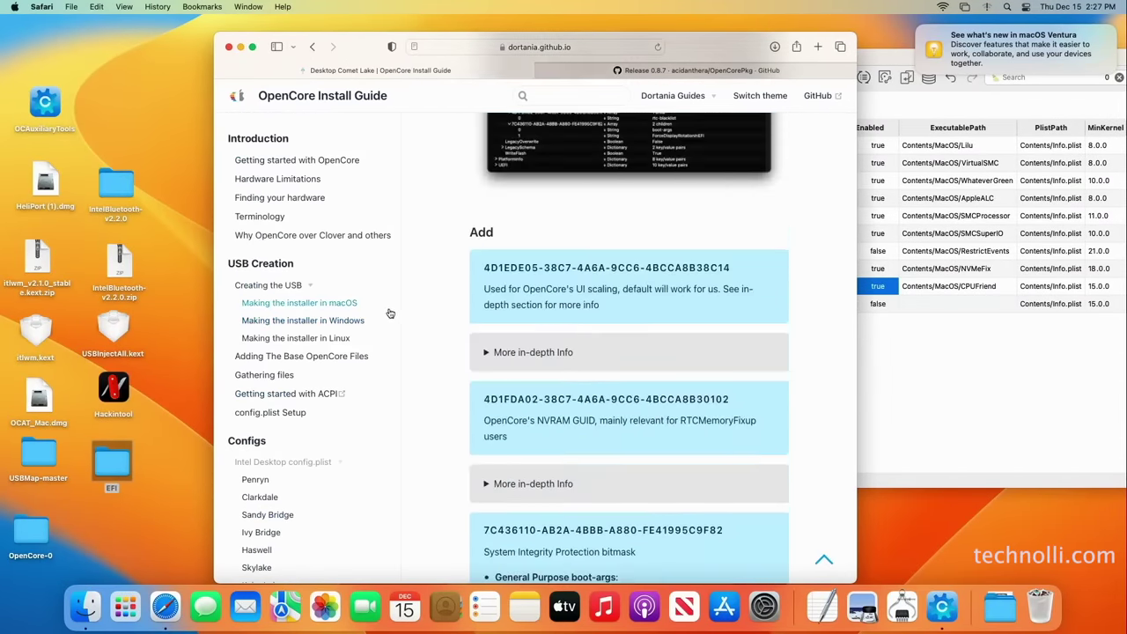
pyautogui.click(282, 376)
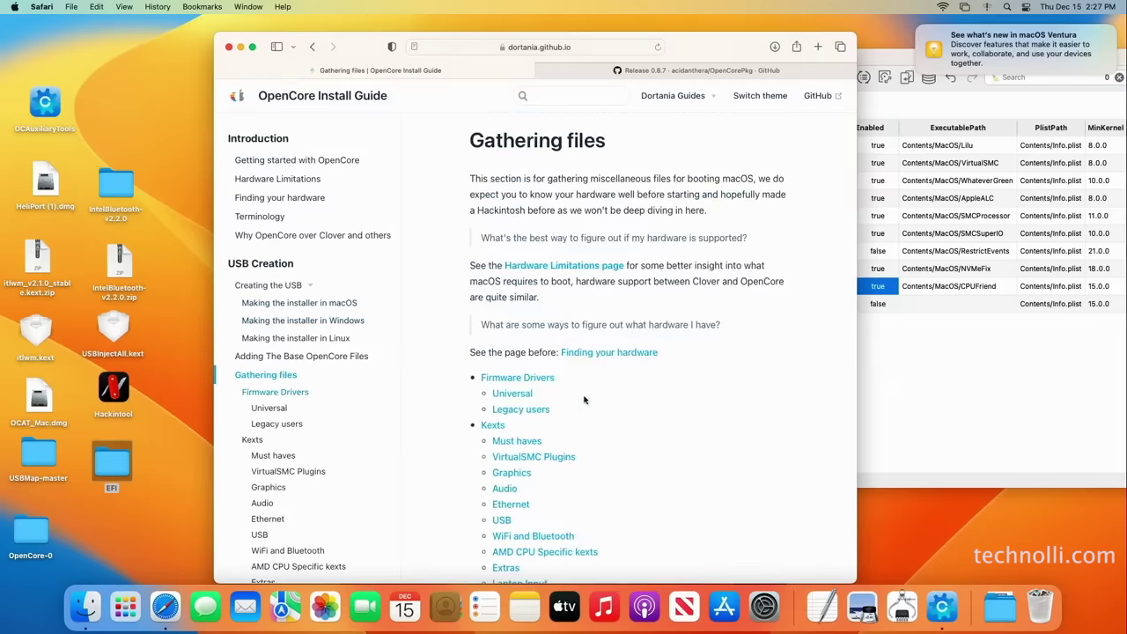
pyautogui.scroll(-6, 650, 387)
pyautogui.scroll(-10, 648, 382)
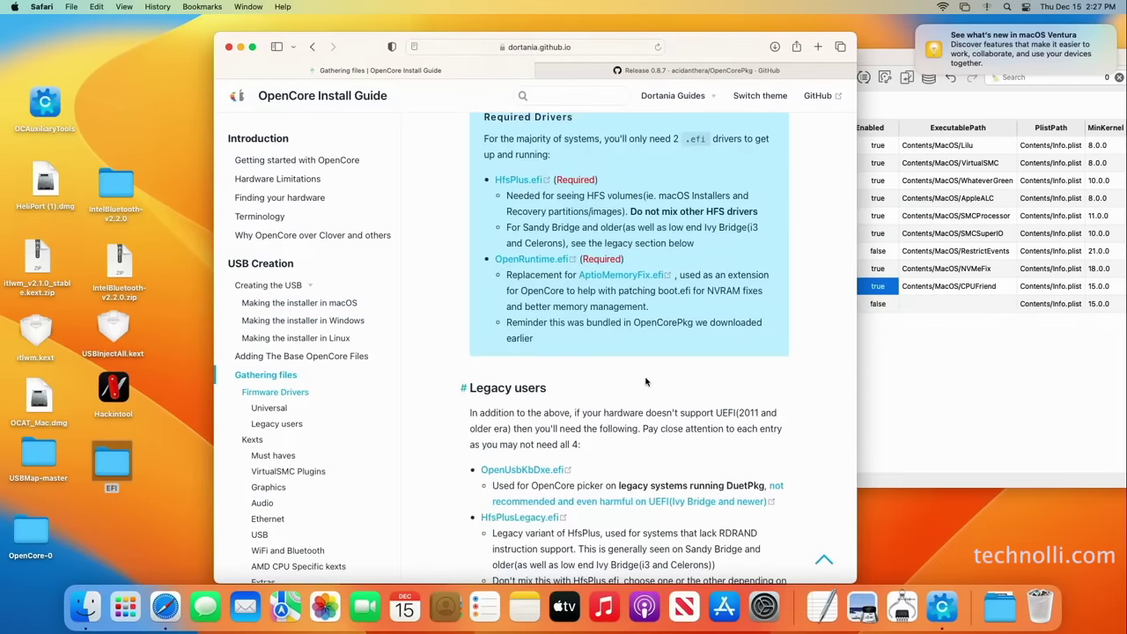
pyautogui.scroll(-12, 644, 381)
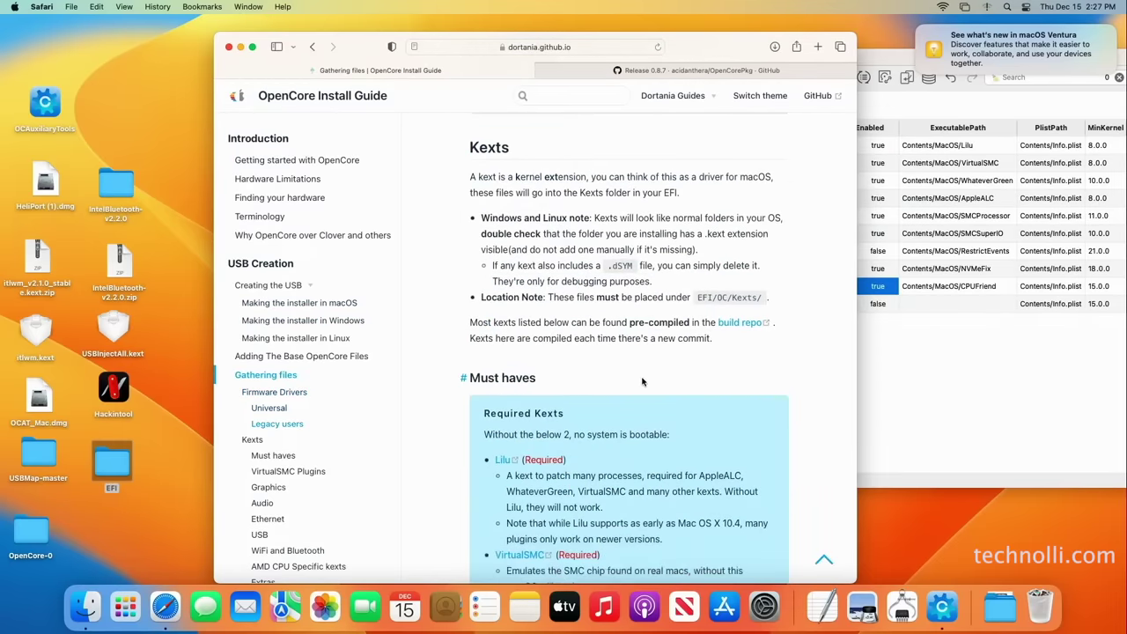
pyautogui.scroll(-12, 644, 379)
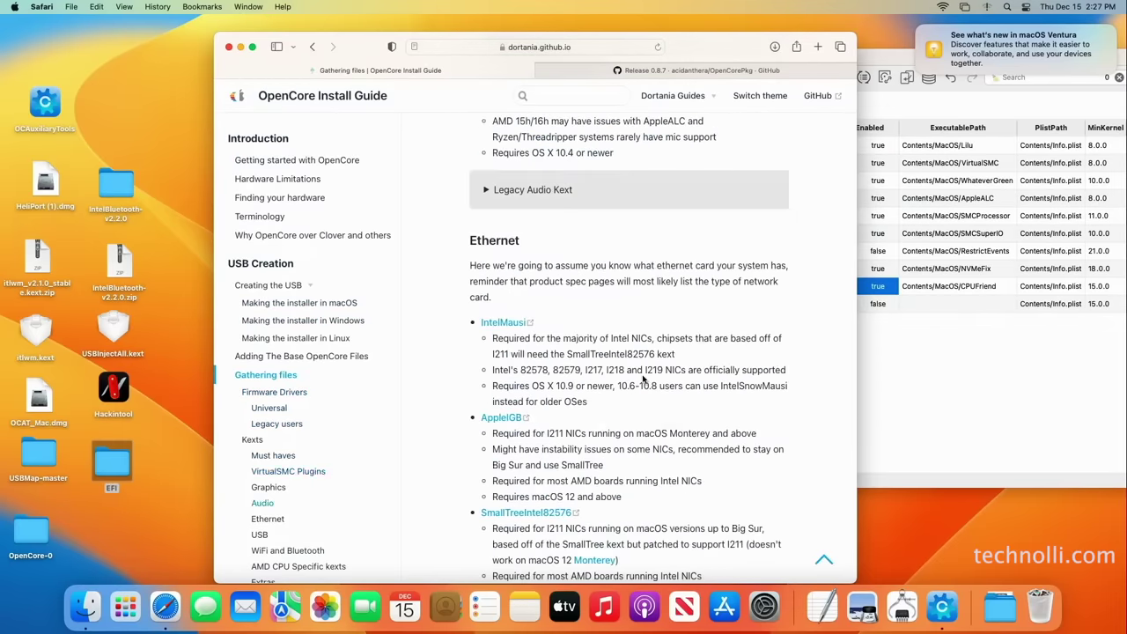
pyautogui.scroll(2, 644, 379)
pyautogui.scroll(-3, 644, 379)
pyautogui.scroll(-6, 643, 380)
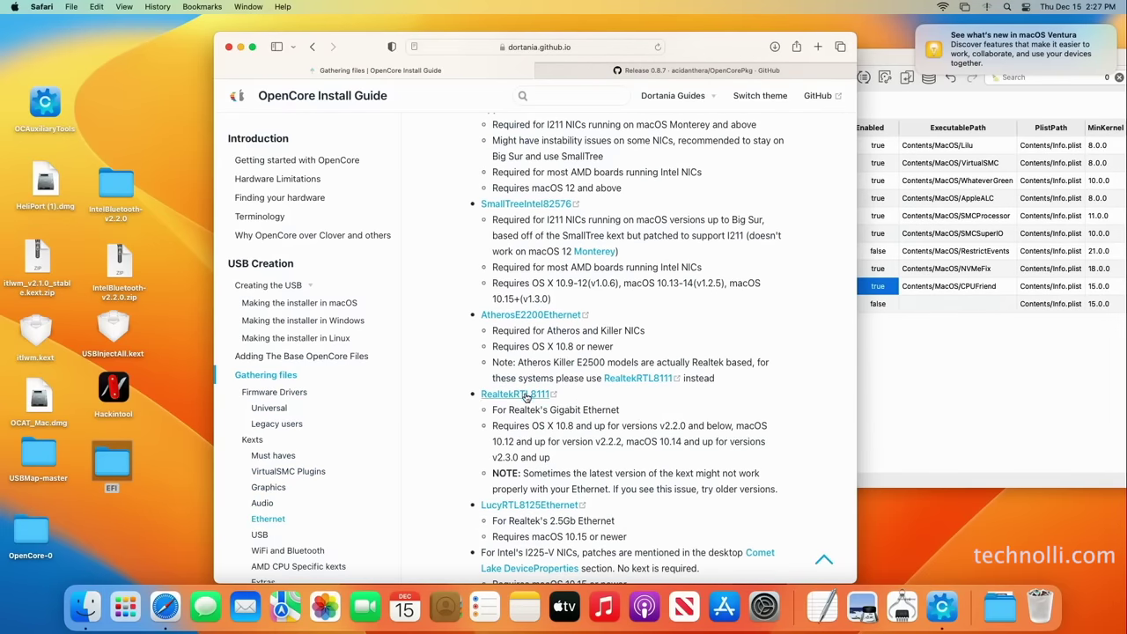
# Download RealtekRTL8111-V2.4.2.zip from GitHub and put its extracted folder on the desktop
pyautogui.click(516, 393)
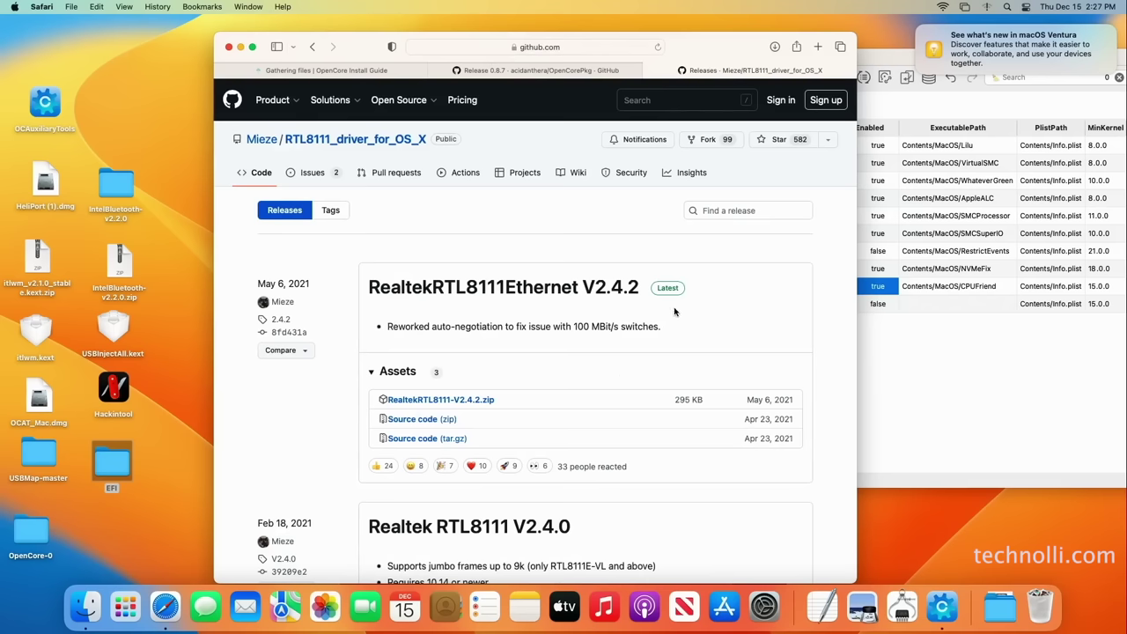
pyautogui.click(671, 297)
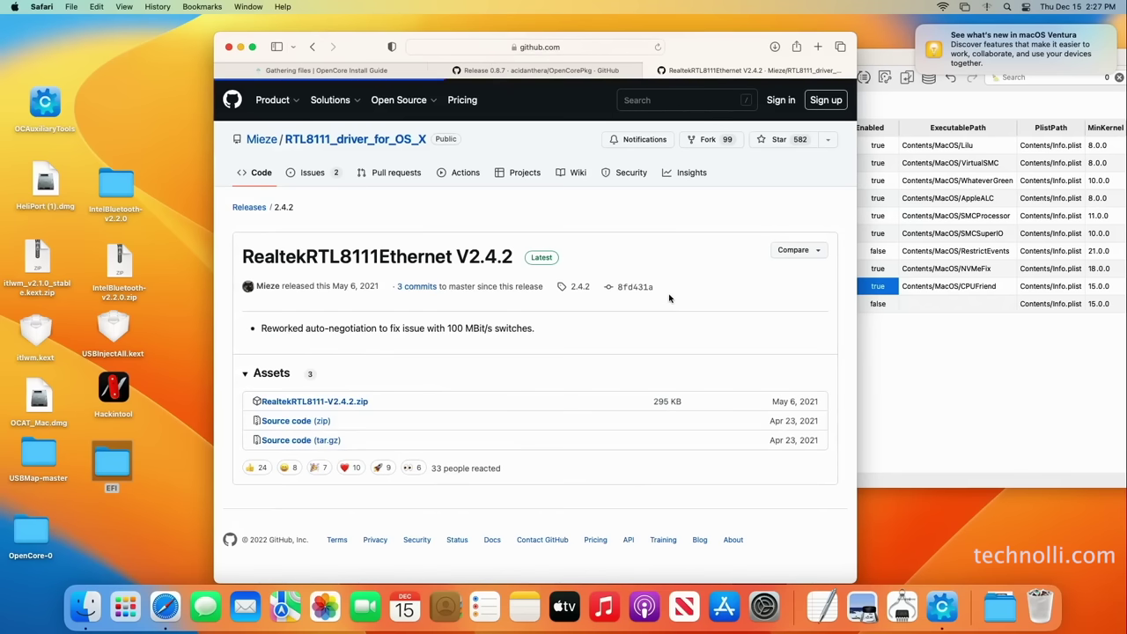
pyautogui.click(337, 403)
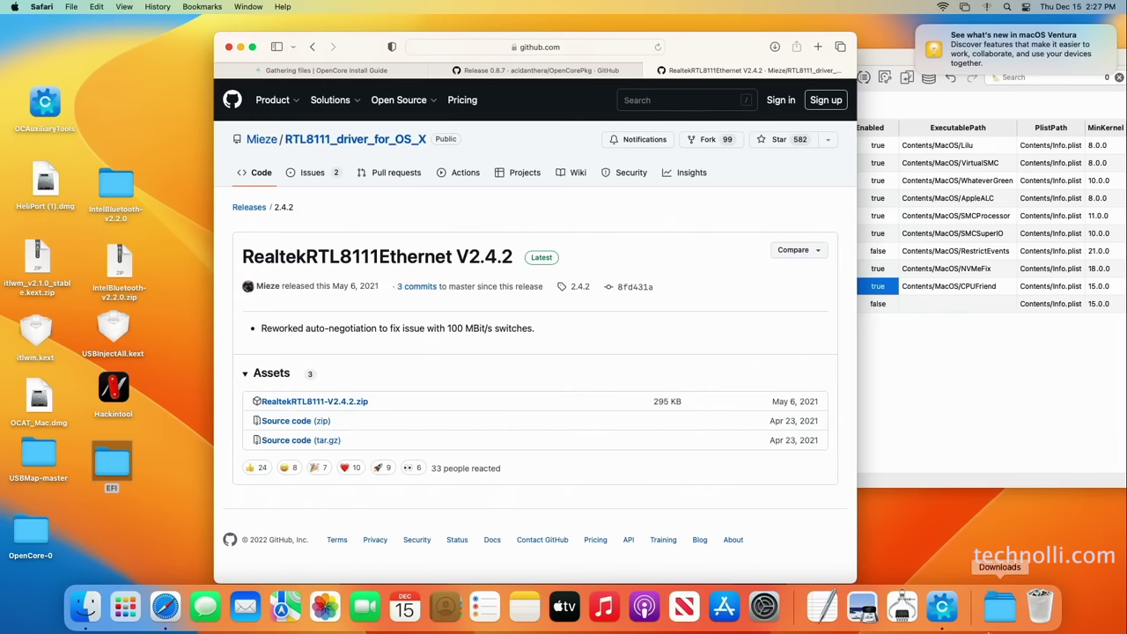
pyautogui.click(999, 612)
pyautogui.moveTo(1002, 556); pyautogui.dragTo(143, 526)
# Open the desktop EFI's OC/Kexts folder
pyautogui.click(148, 528)
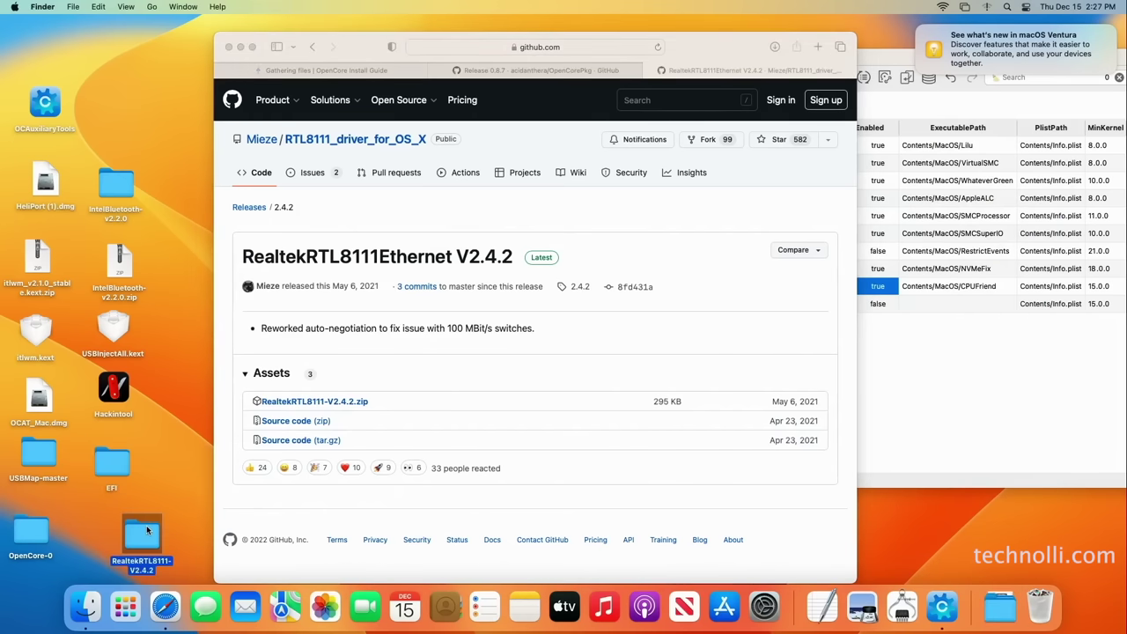
pyautogui.click(117, 464)
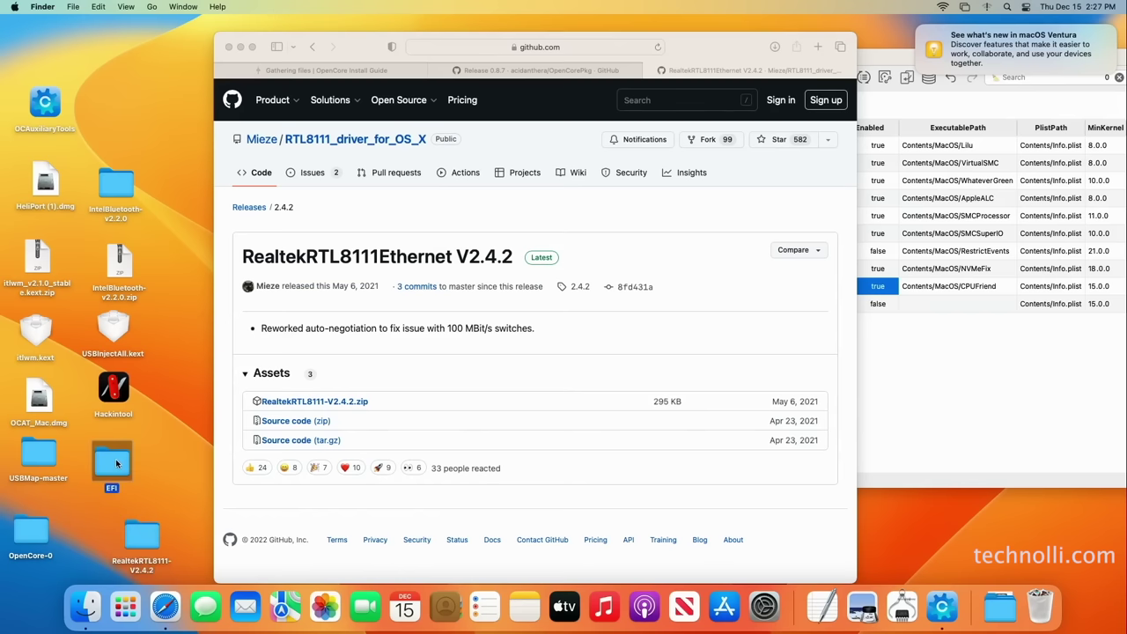
pyautogui.doubleClick(121, 462)
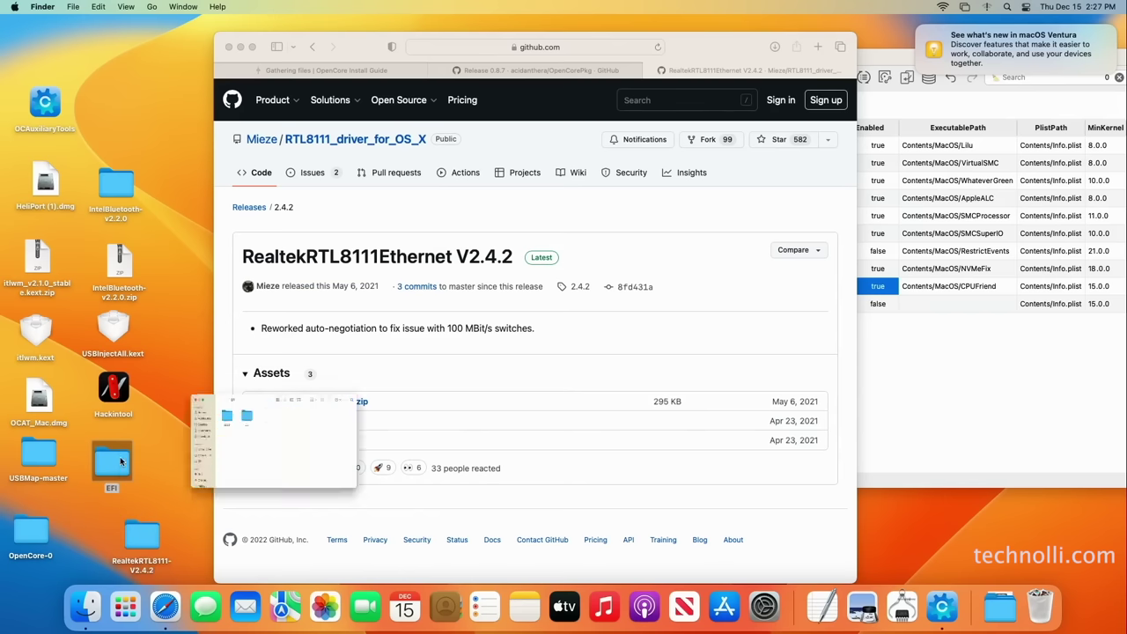
pyautogui.click(659, 325)
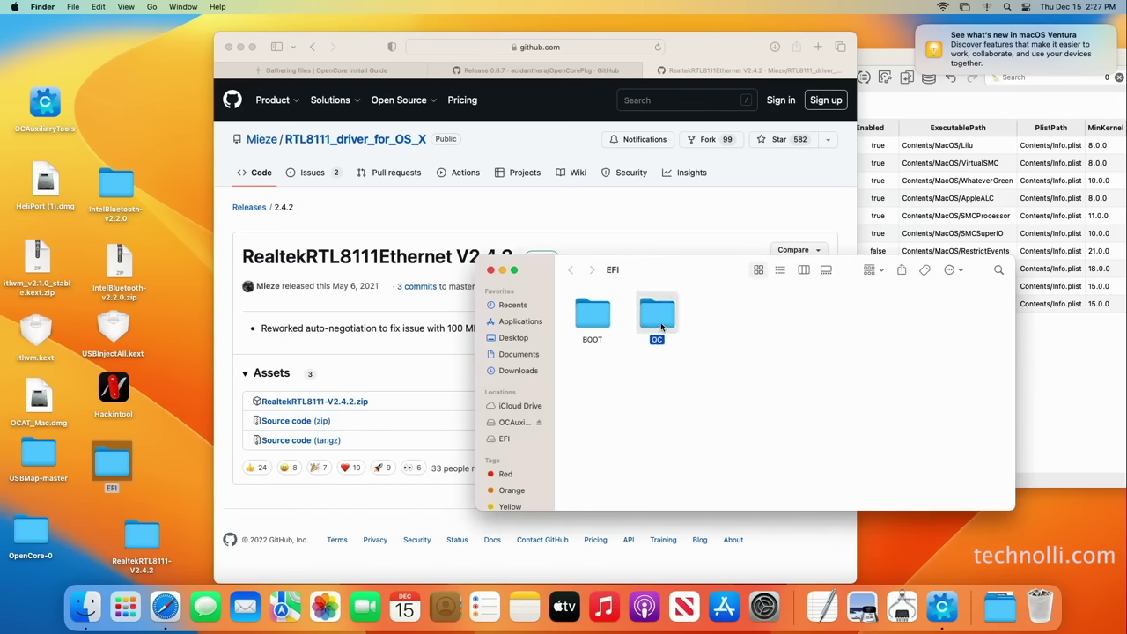
pyautogui.doubleClick(662, 327)
pyautogui.click(781, 324)
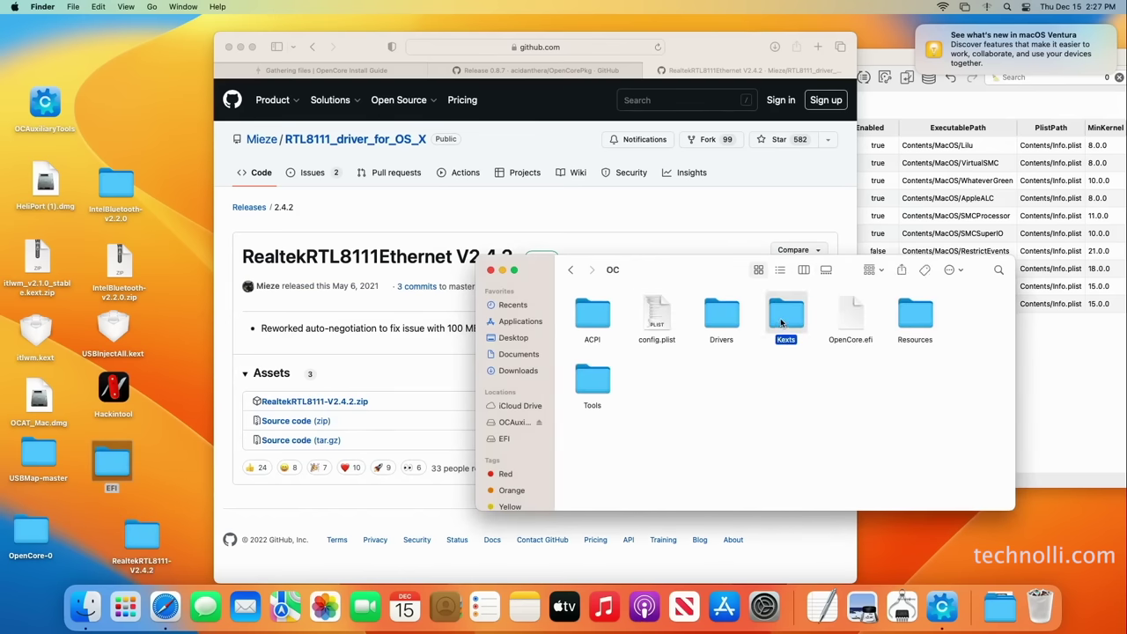
pyautogui.doubleClick(782, 323)
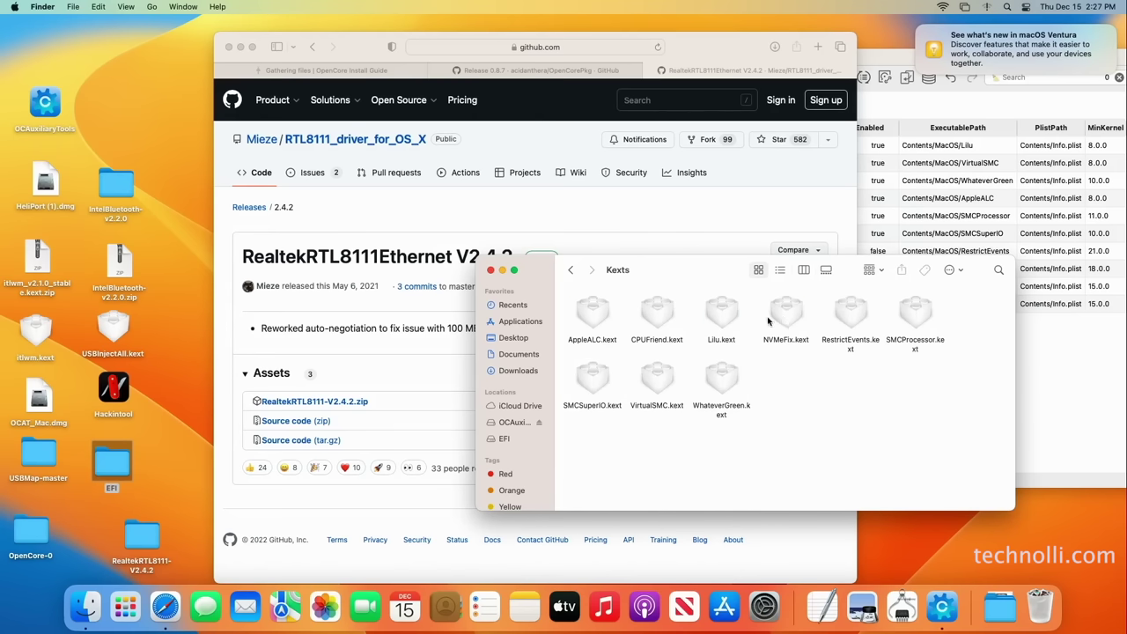
# Copy RealtekRTL8111.kext from the RealtekRTL8111-V2.4.2 Release folder into Kexts
pyautogui.doubleClick(142, 535)
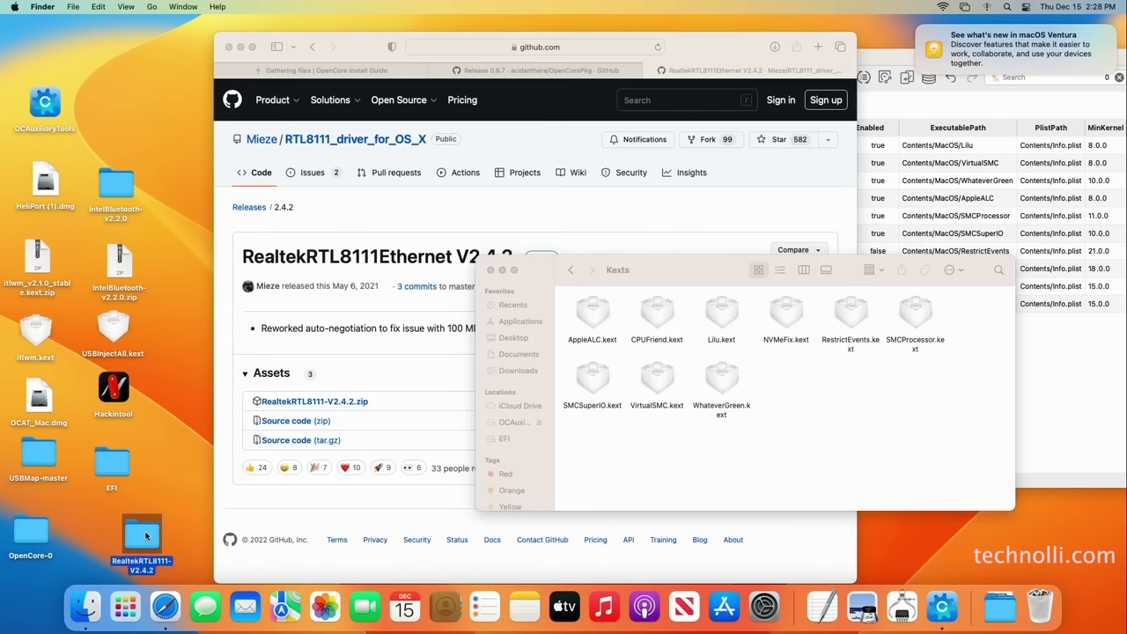
pyautogui.moveTo(732, 279); pyautogui.dragTo(320, 198)
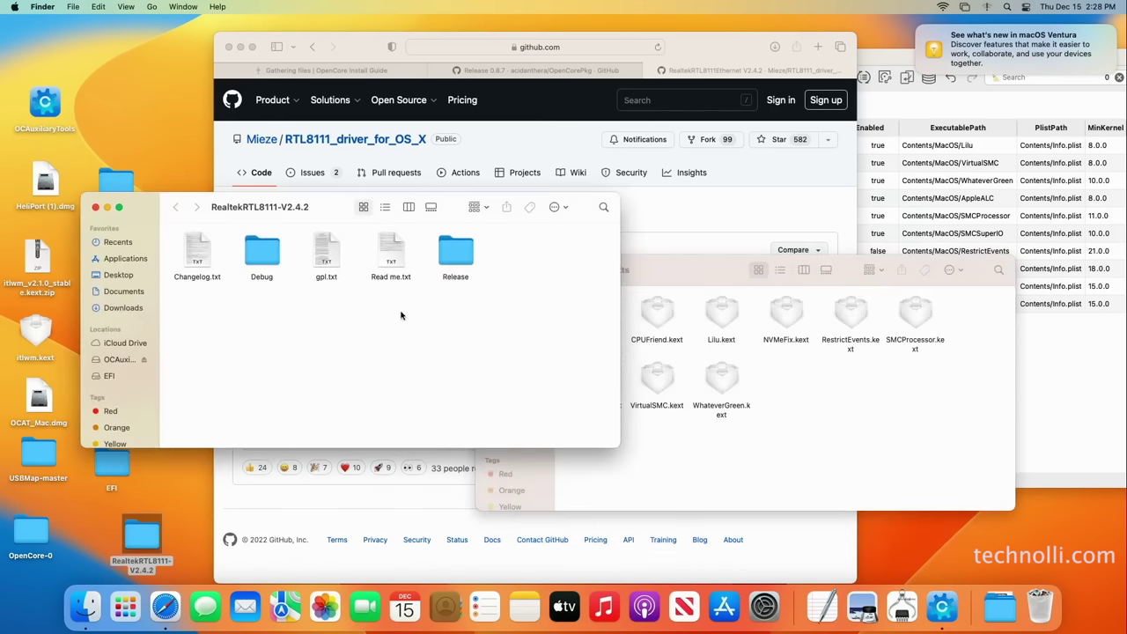
pyautogui.click(457, 248)
pyautogui.doubleClick(457, 248)
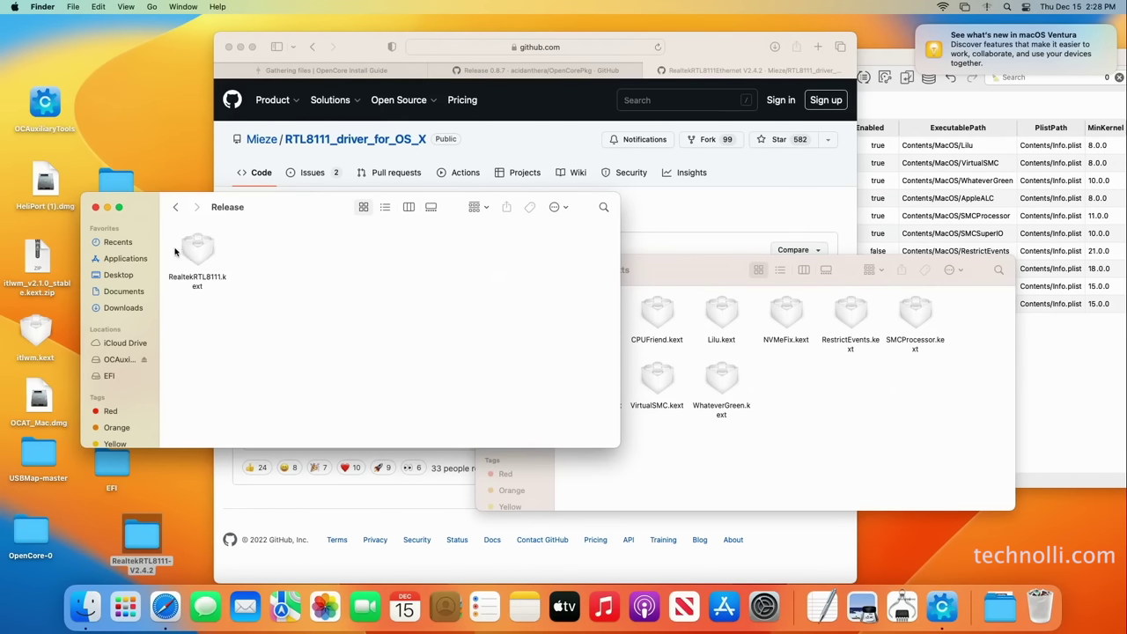
pyautogui.moveTo(195, 254); pyautogui.dragTo(828, 424)
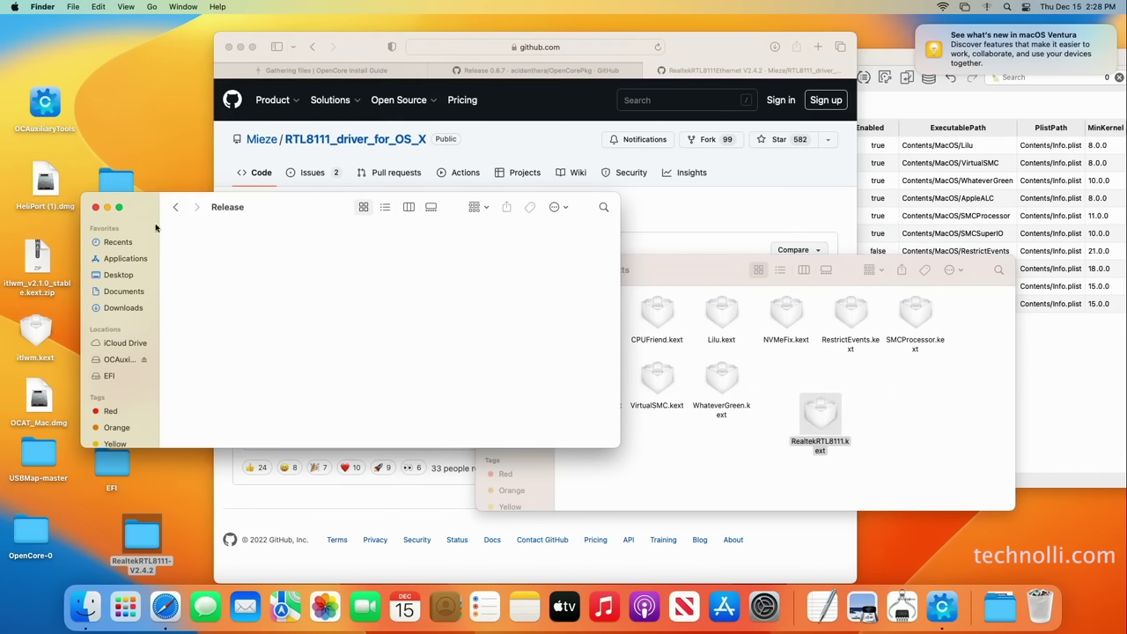
pyautogui.click(96, 207)
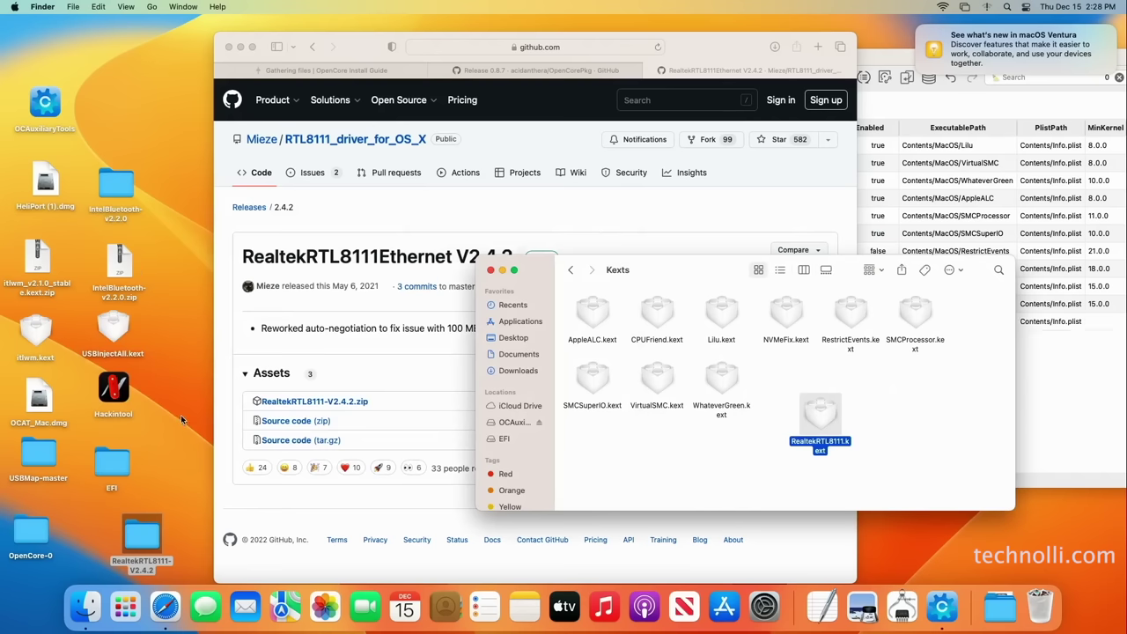
pyautogui.click(248, 207)
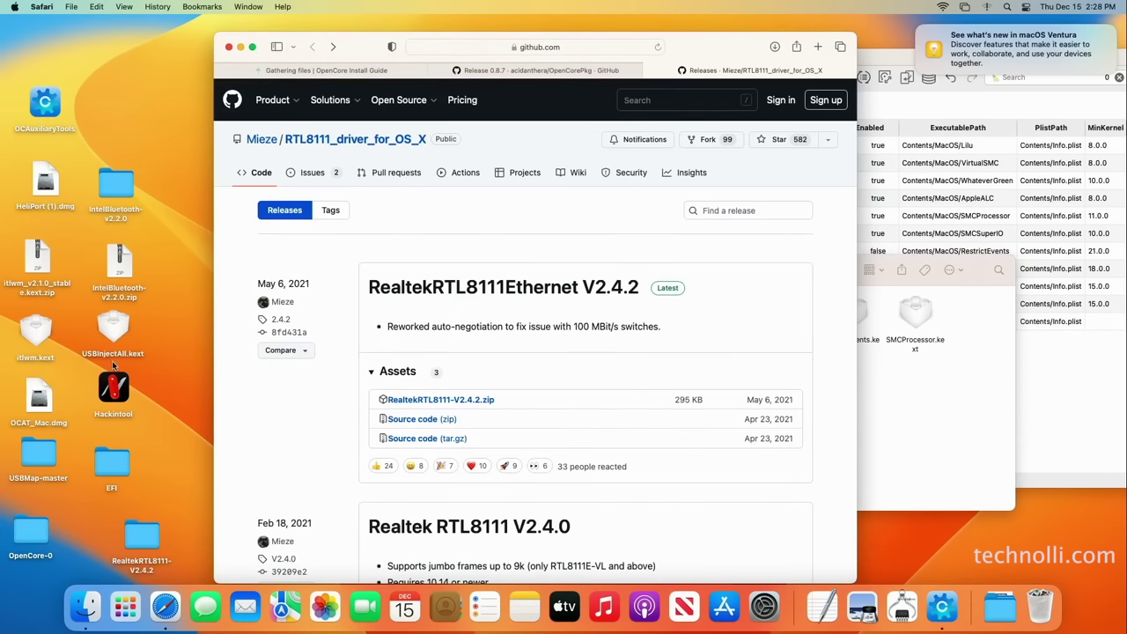
# Move USBInjectAll.kext from the desktop into Kexts and close the OC folder window
pyautogui.moveTo(114, 326); pyautogui.dragTo(947, 423)
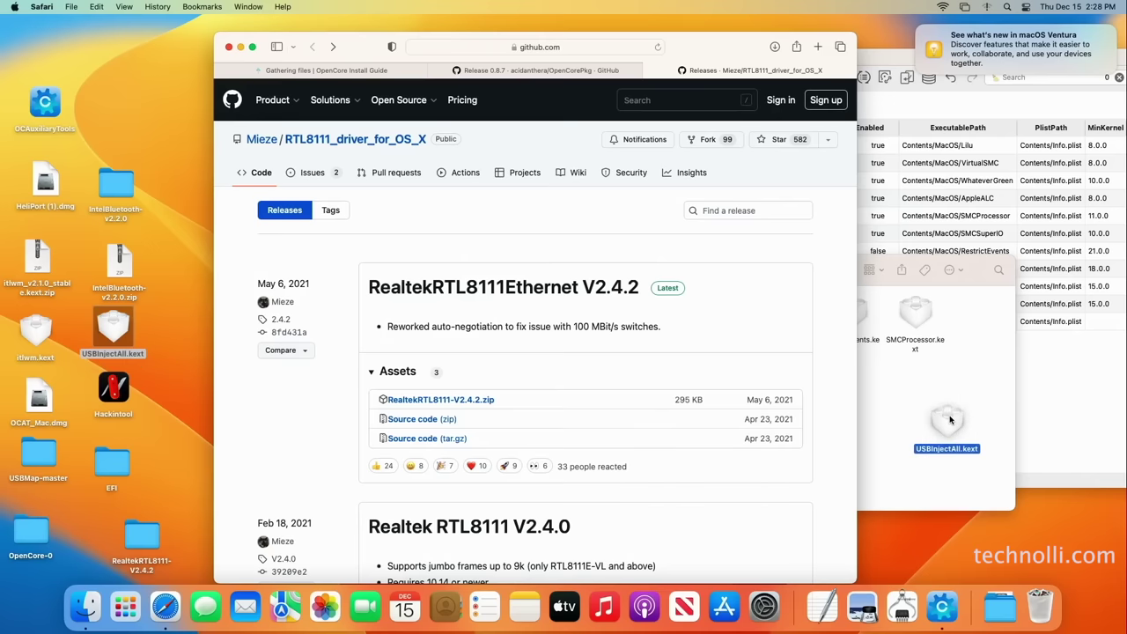
pyautogui.click(914, 379)
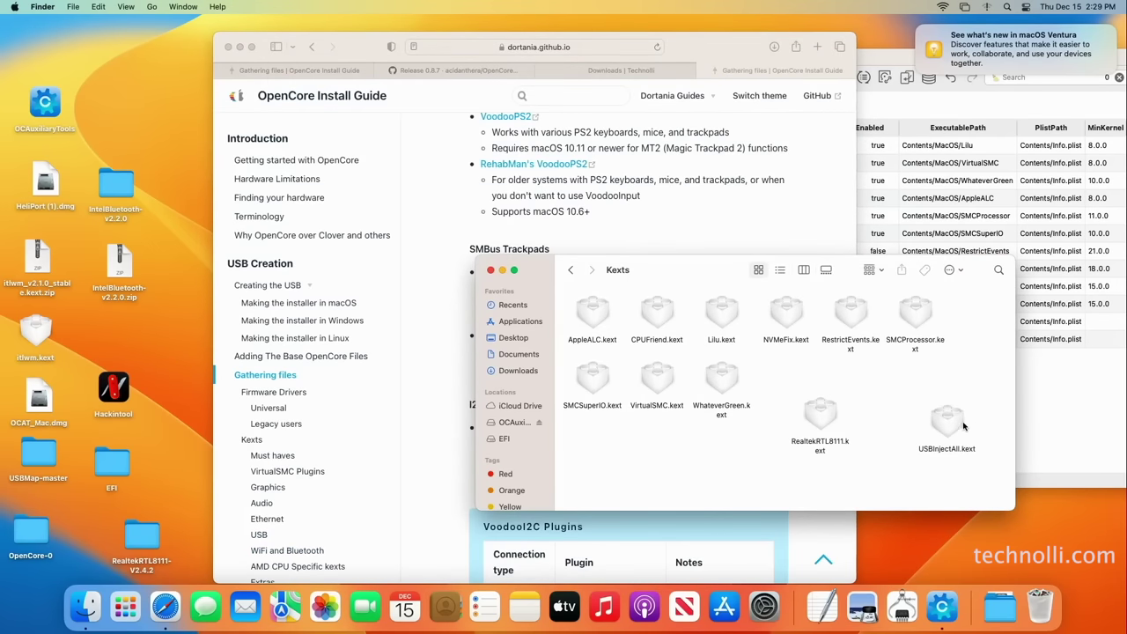
pyautogui.click(951, 429)
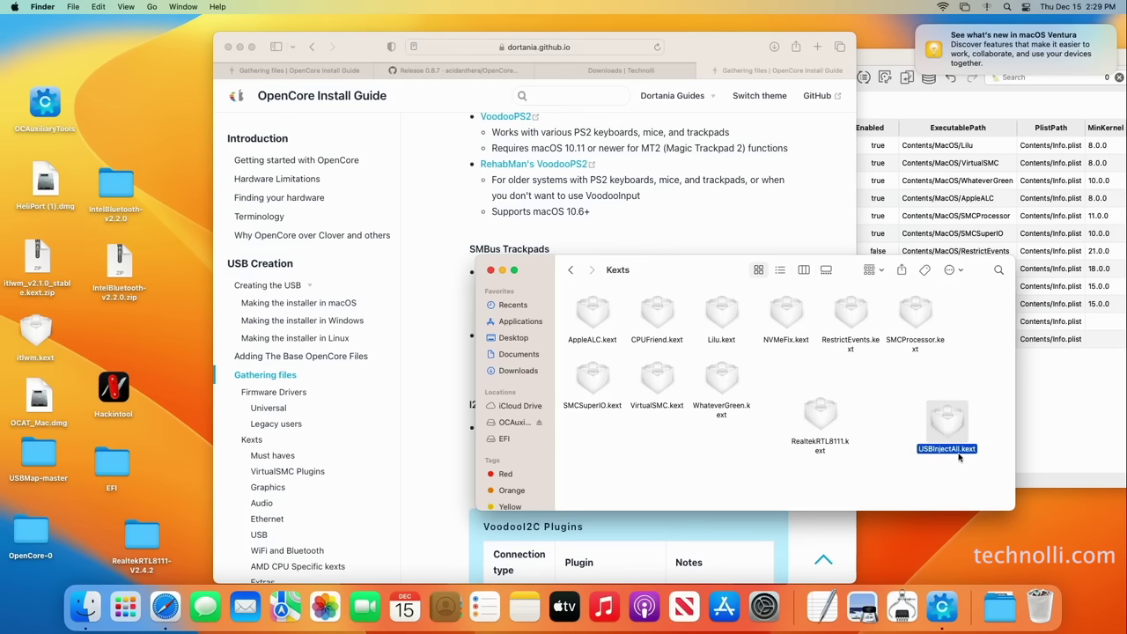
pyautogui.click(960, 465)
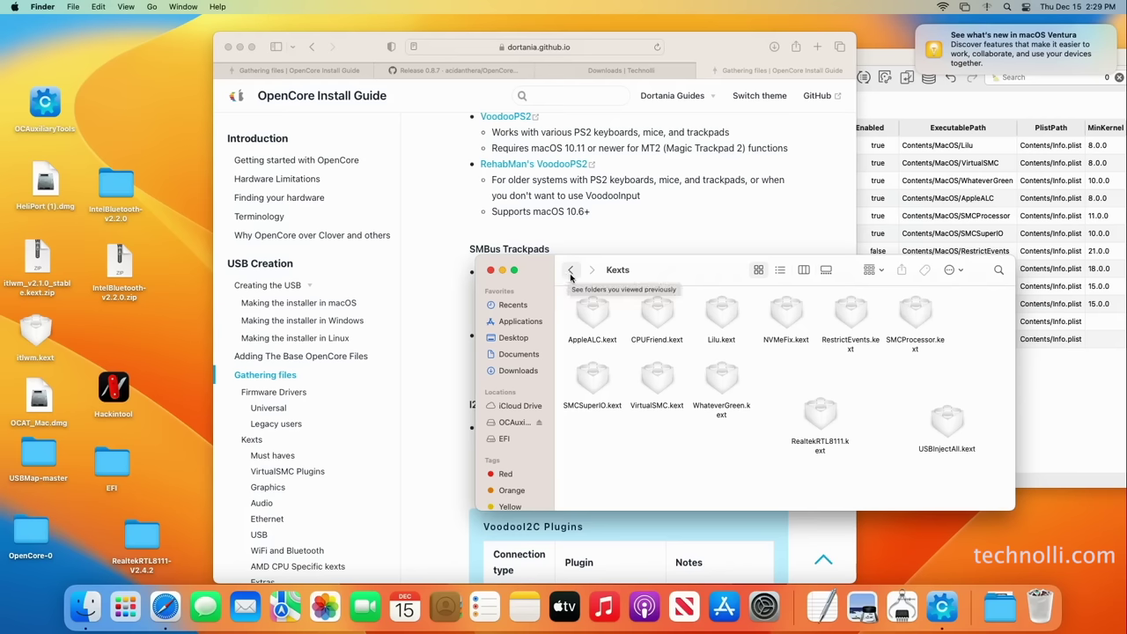
pyautogui.click(571, 270)
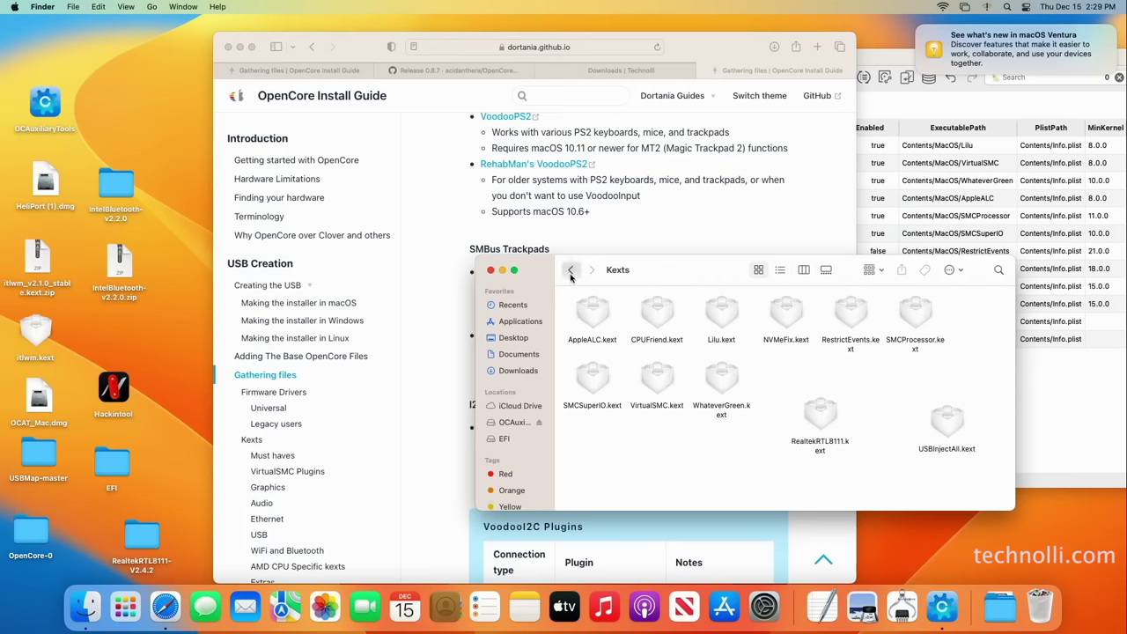
pyautogui.click(490, 270)
# Launch OCAuxiliaryTools from its desktop icon and move its window into view on the Kernel > Add list
pyautogui.click(52, 104)
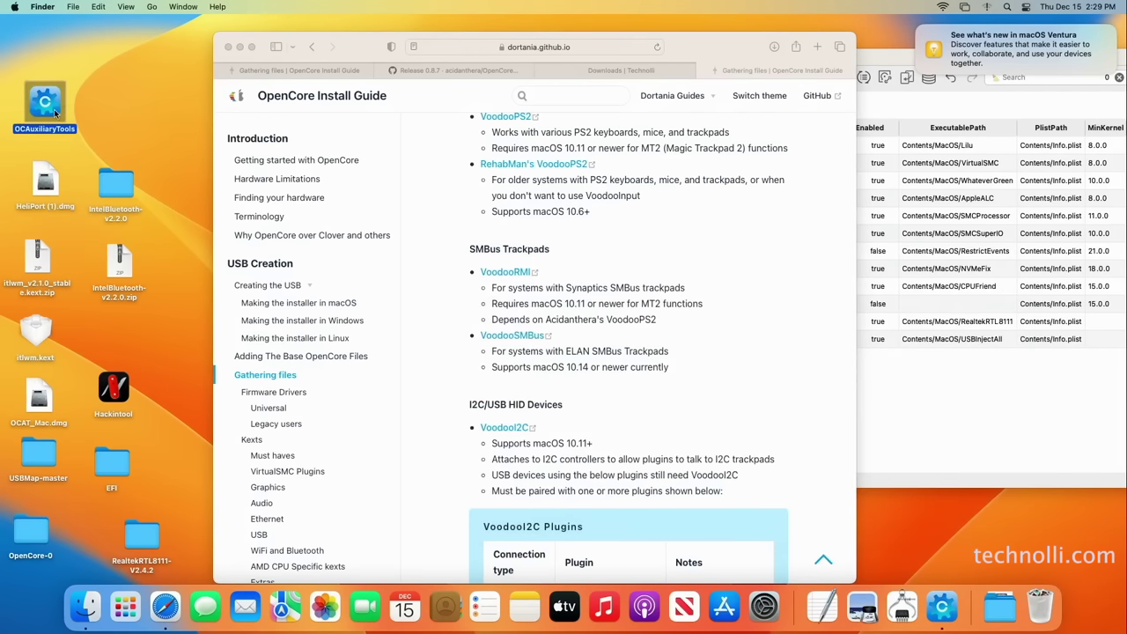
pyautogui.rightClick(59, 109)
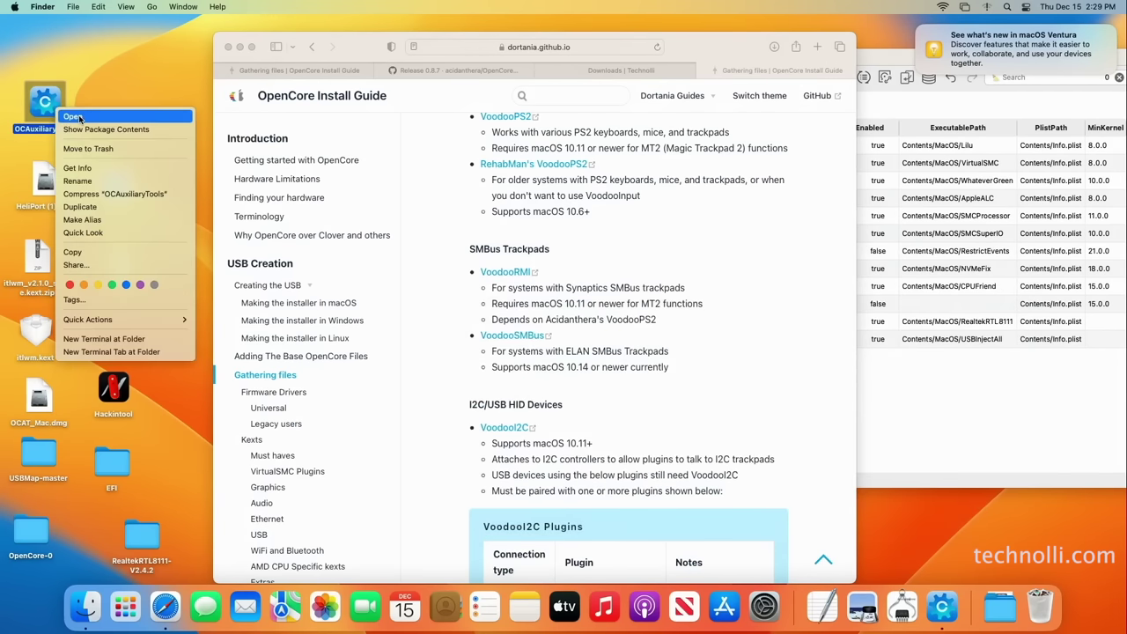
pyautogui.click(78, 118)
pyautogui.moveTo(727, 60); pyautogui.dragTo(486, 55)
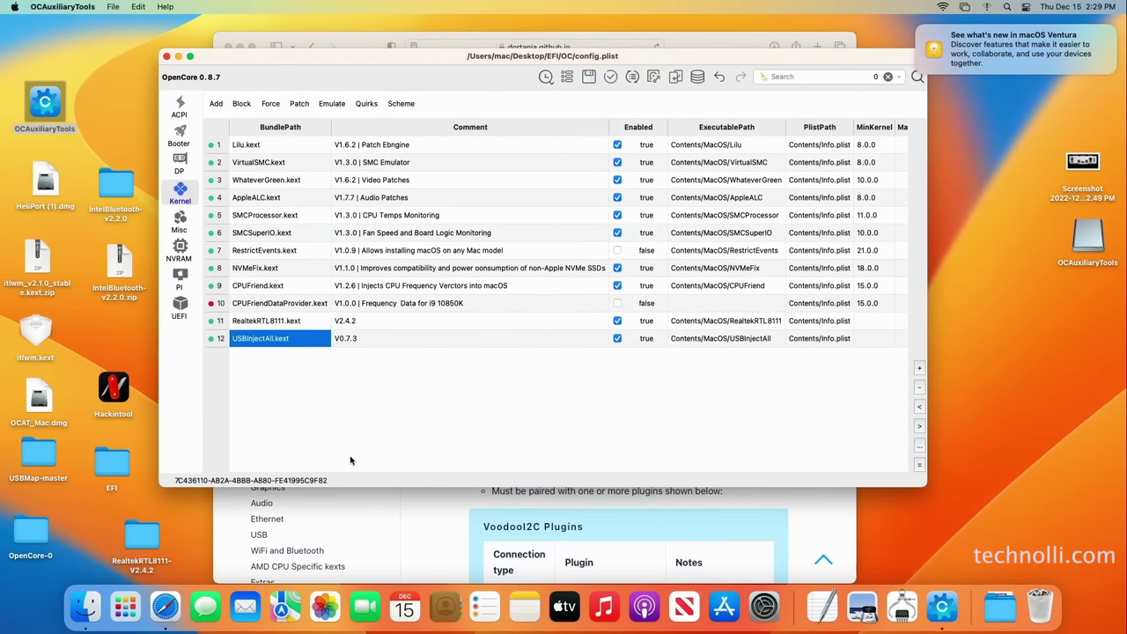
pyautogui.press('super+f')
# Download the latest OpenCore version package through the Sync/Upgrade dialog
pyautogui.click(633, 77)
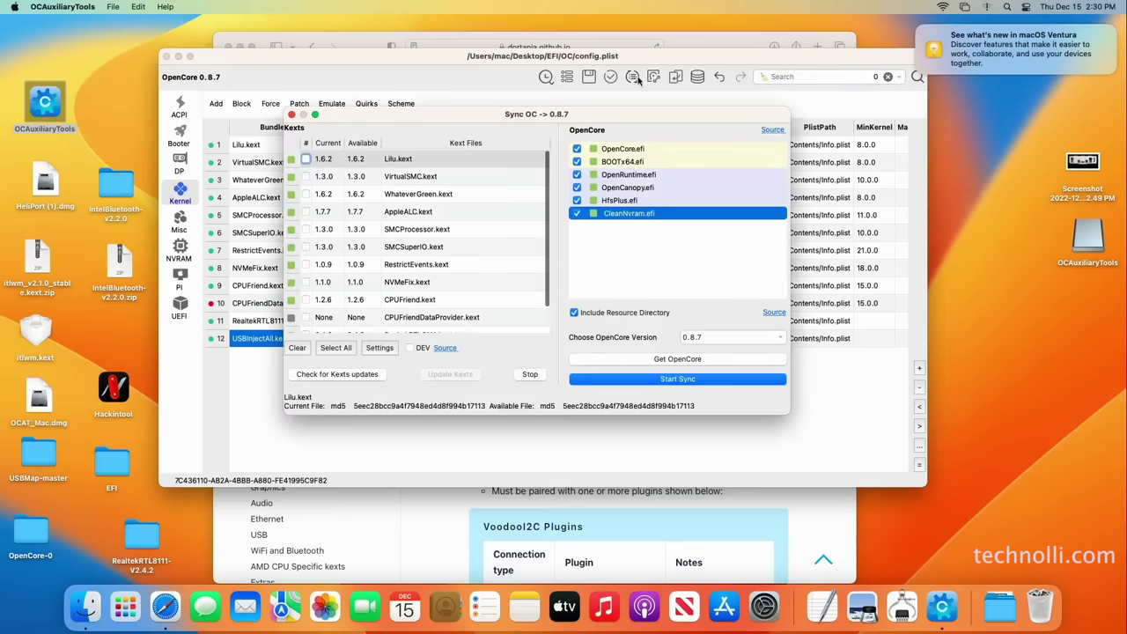
pyautogui.click(735, 341)
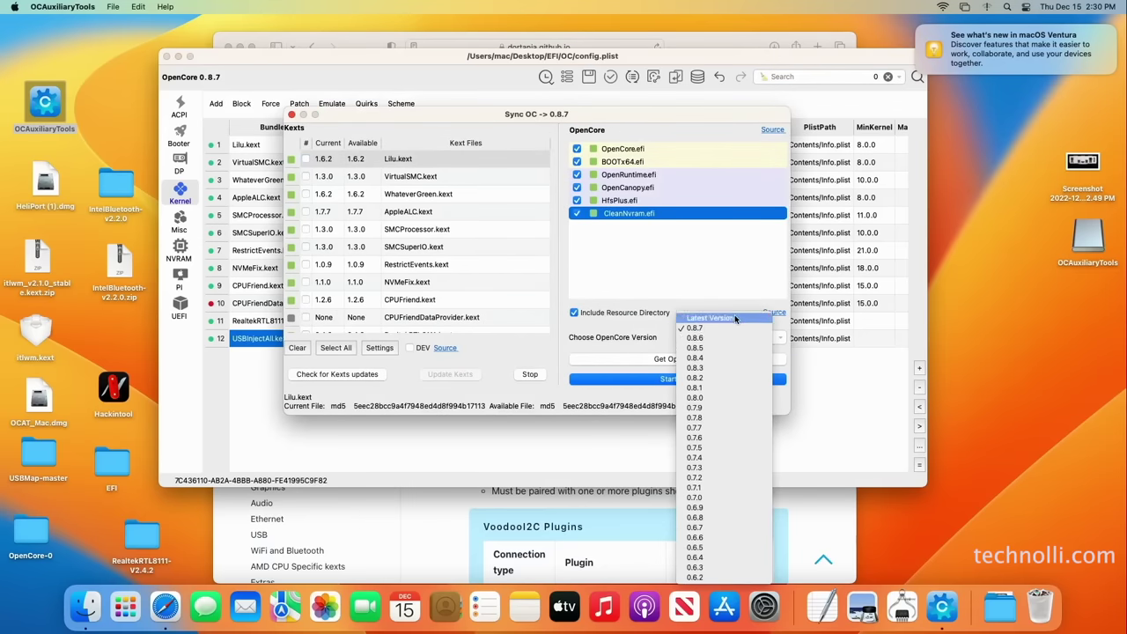
pyautogui.click(734, 318)
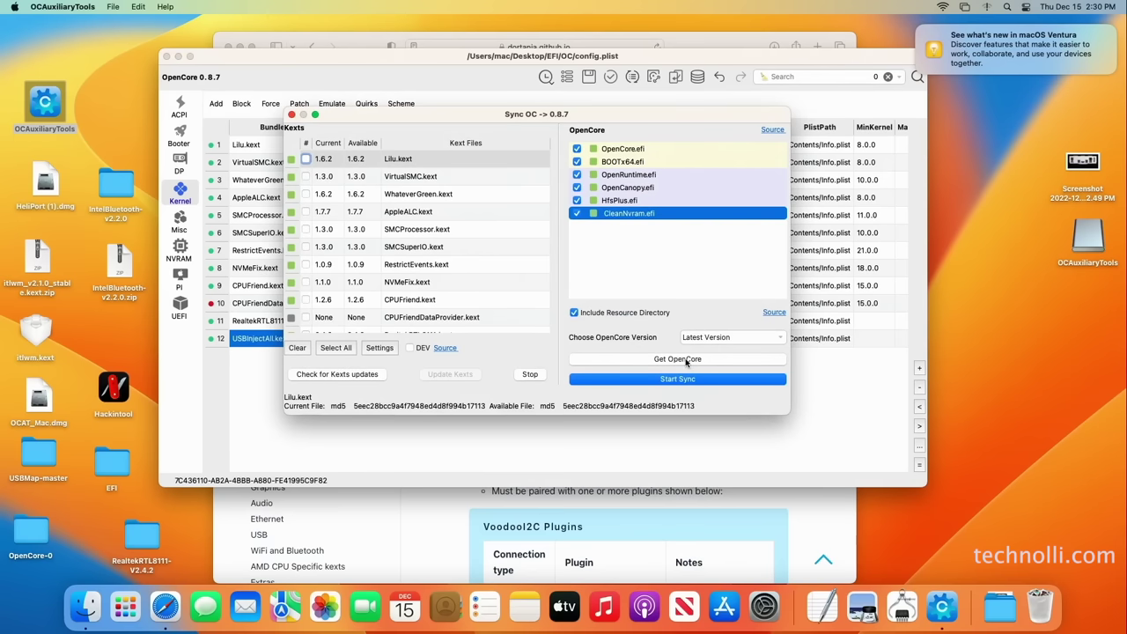
pyautogui.click(686, 360)
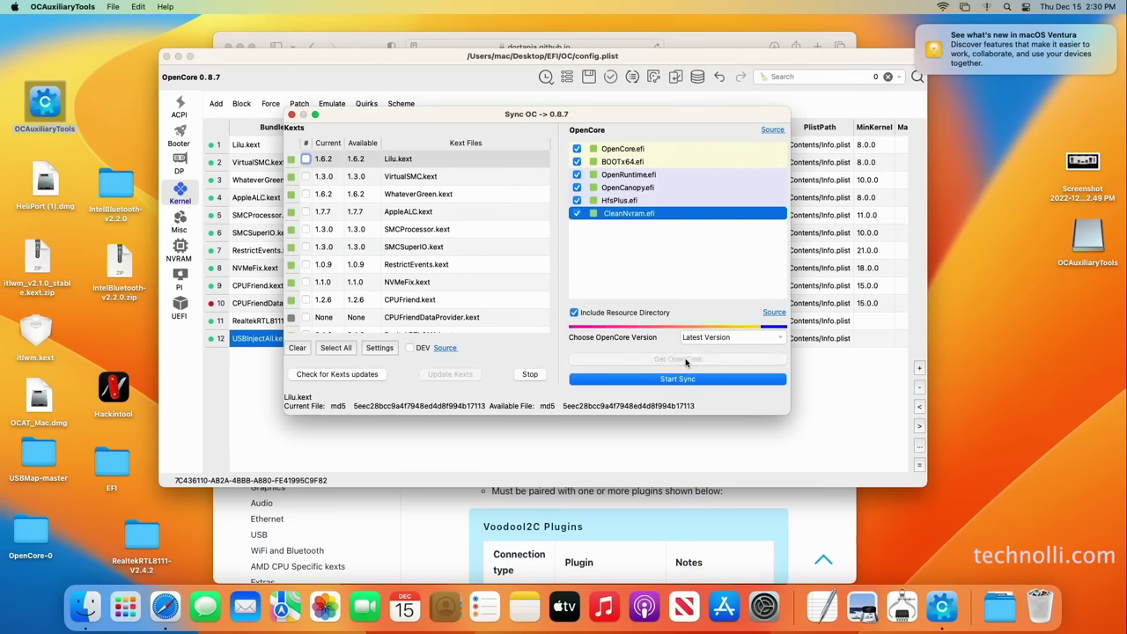
pyautogui.click(648, 303)
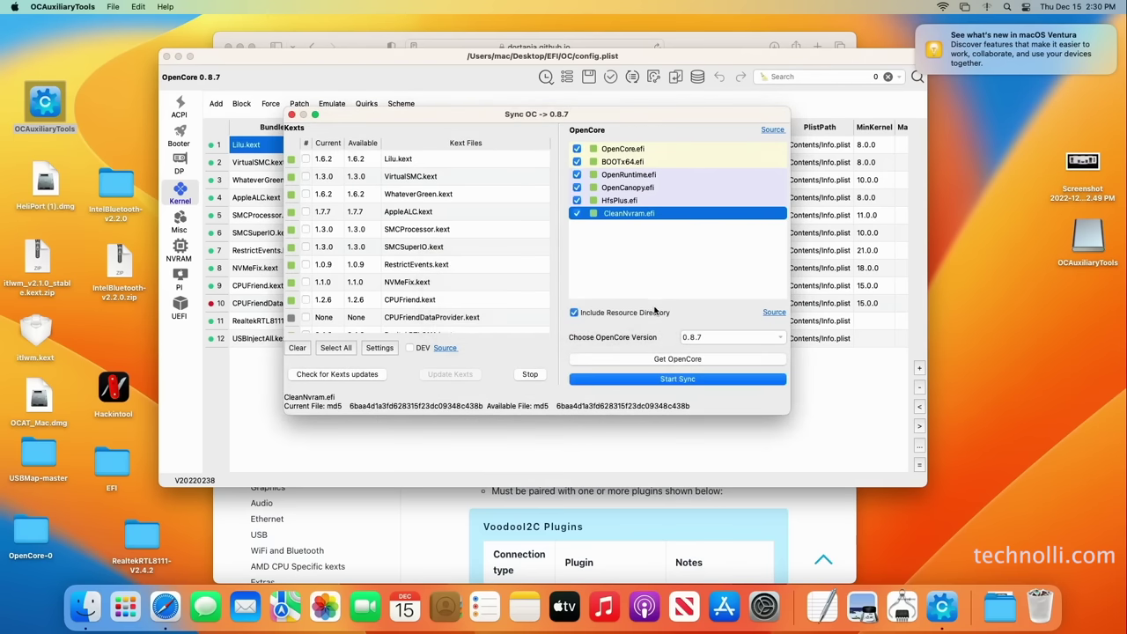
# Select all kexts, check them for updates, and start syncing the EFI files
pyautogui.click(337, 349)
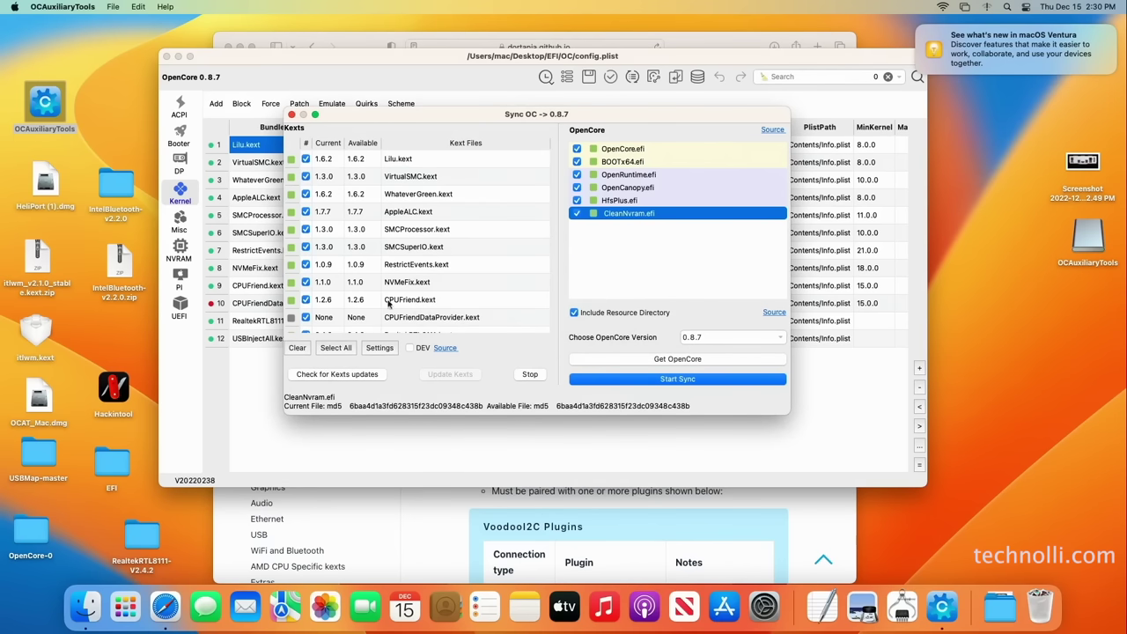
pyautogui.click(352, 374)
pyautogui.click(689, 381)
# After the sync finishes, quit OCAuxiliaryTools and save the modified config.plist
pyautogui.click(627, 299)
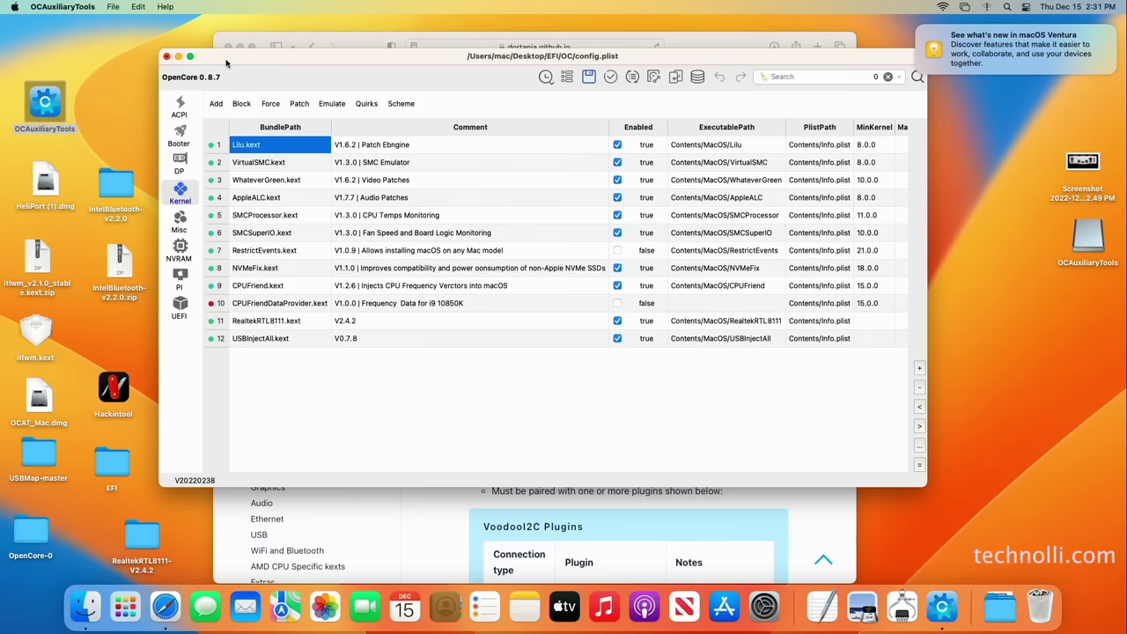
pyautogui.moveTo(226, 64); pyautogui.dragTo(203, 75)
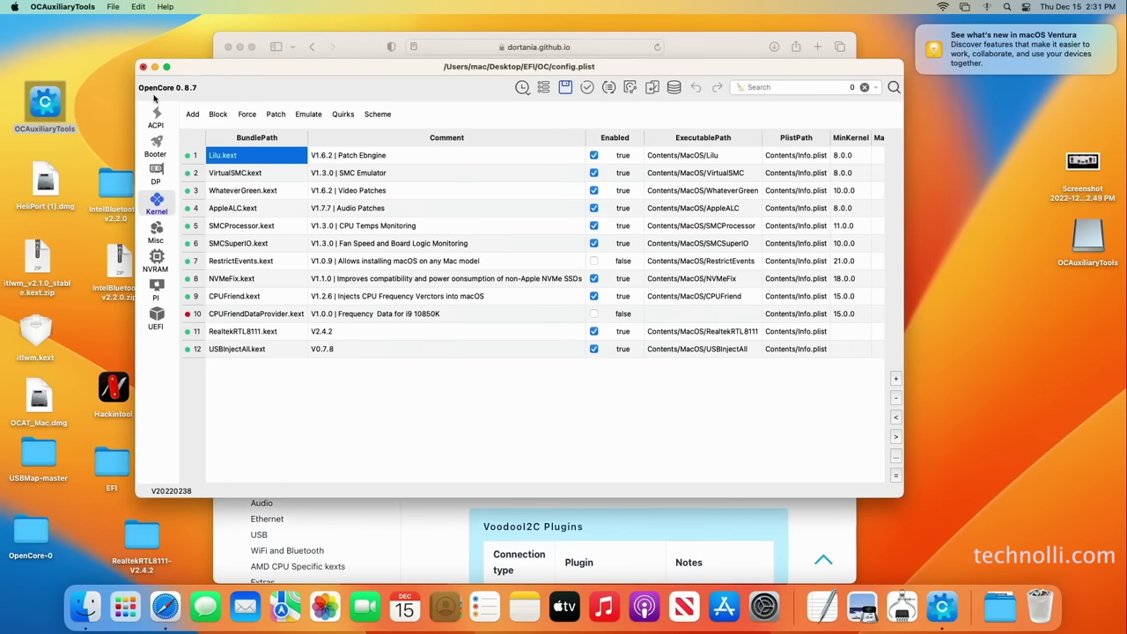
pyautogui.click(92, 8)
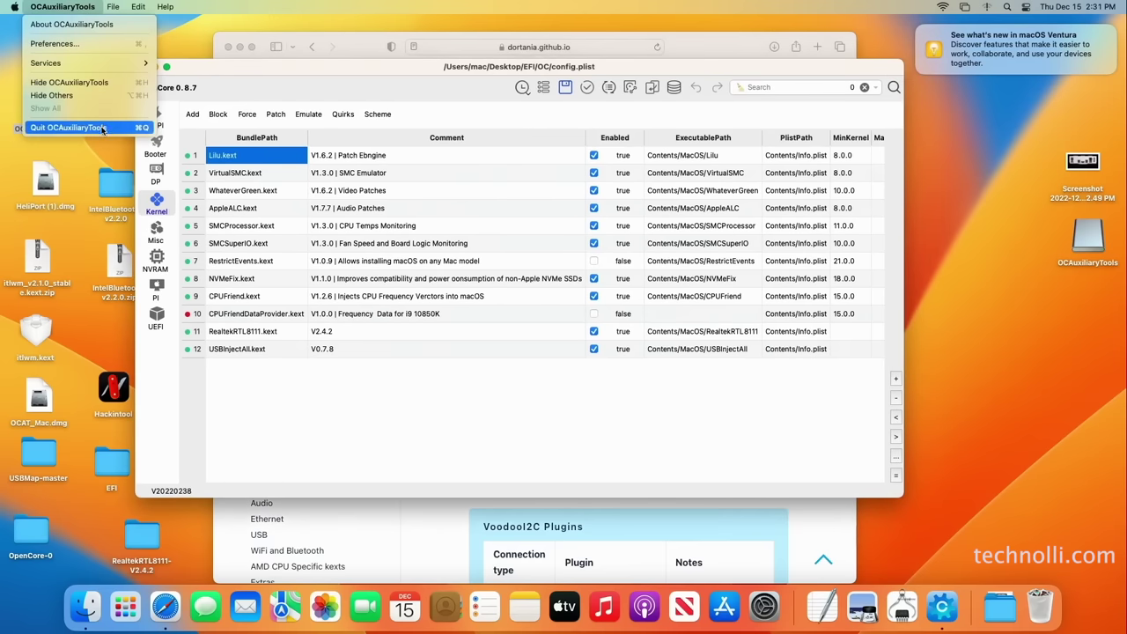
pyautogui.click(103, 128)
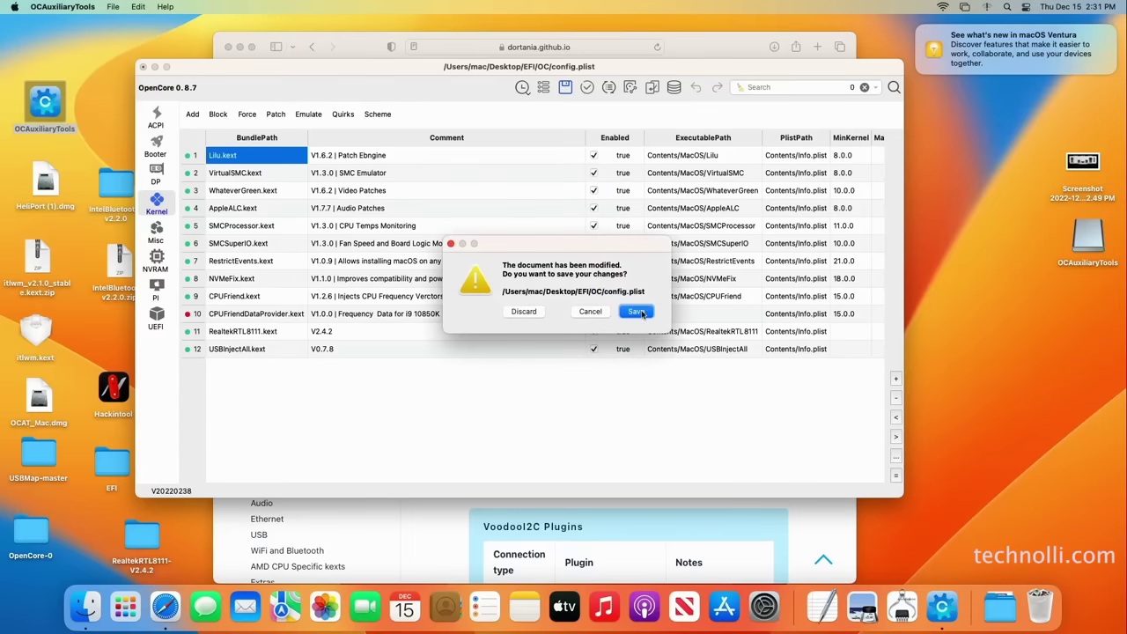
pyautogui.click(637, 311)
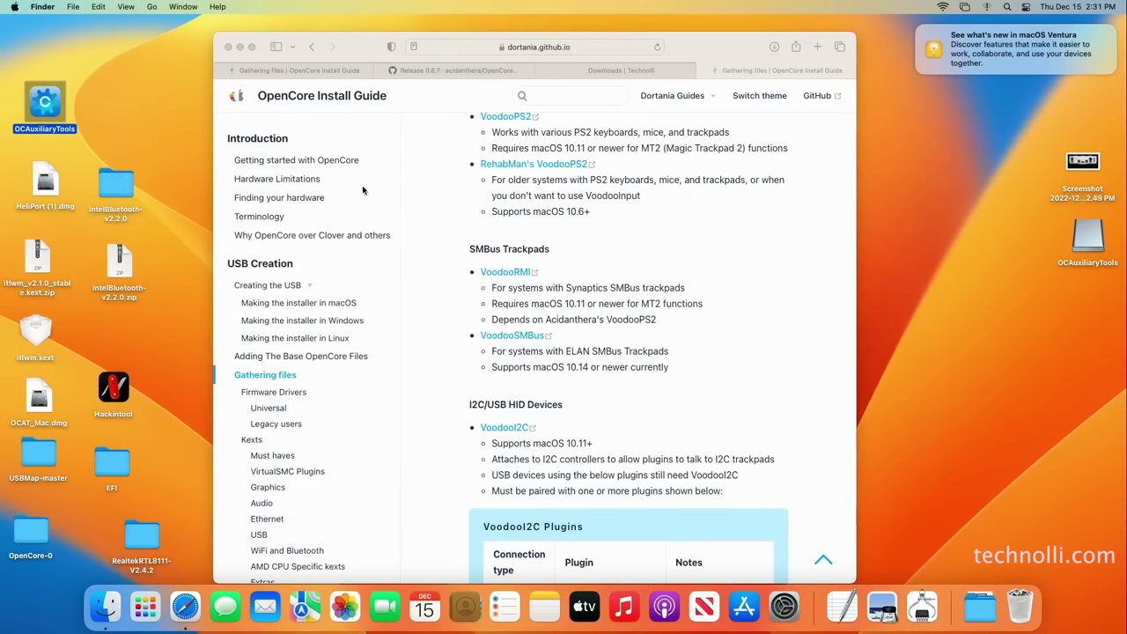
# Relaunch OCAuxiliaryTools and mount the disk0s1 EFI partition with the admin password, opening its config.plist
pyautogui.rightClick(59, 97)
pyautogui.click(81, 99)
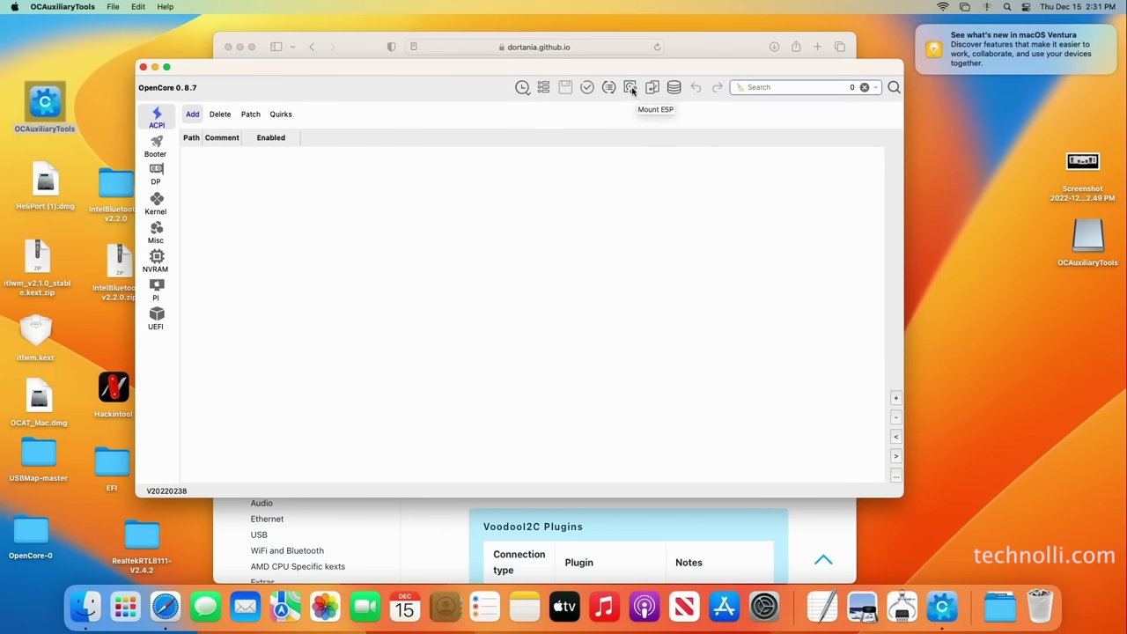
pyautogui.click(630, 89)
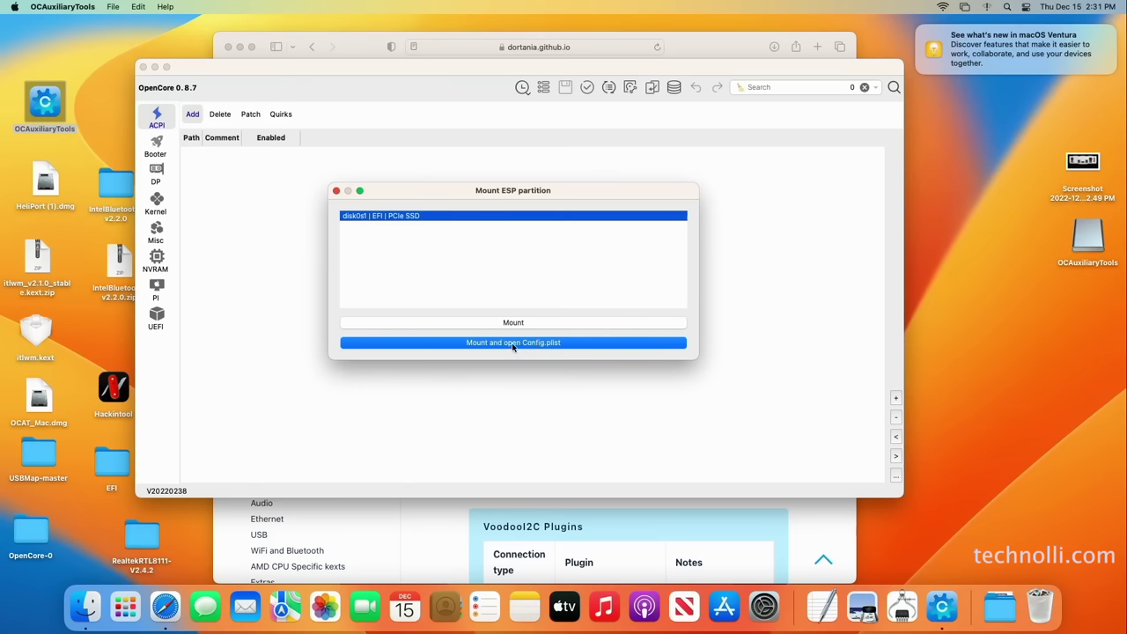
pyautogui.click(513, 345)
pyautogui.write('1234')
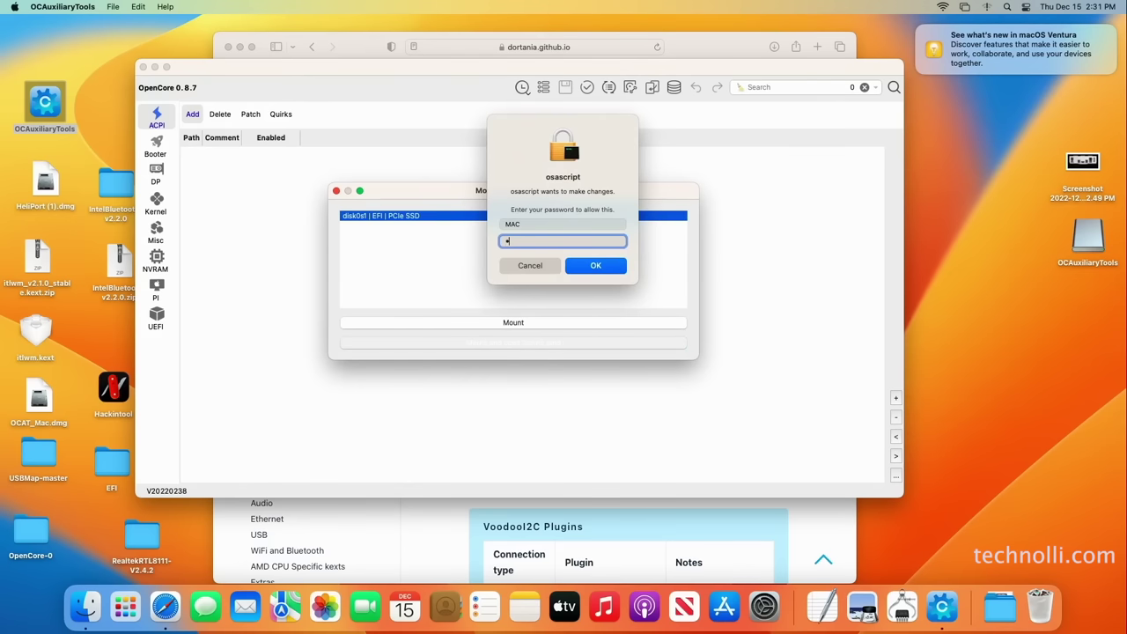
pyautogui.press('Return')
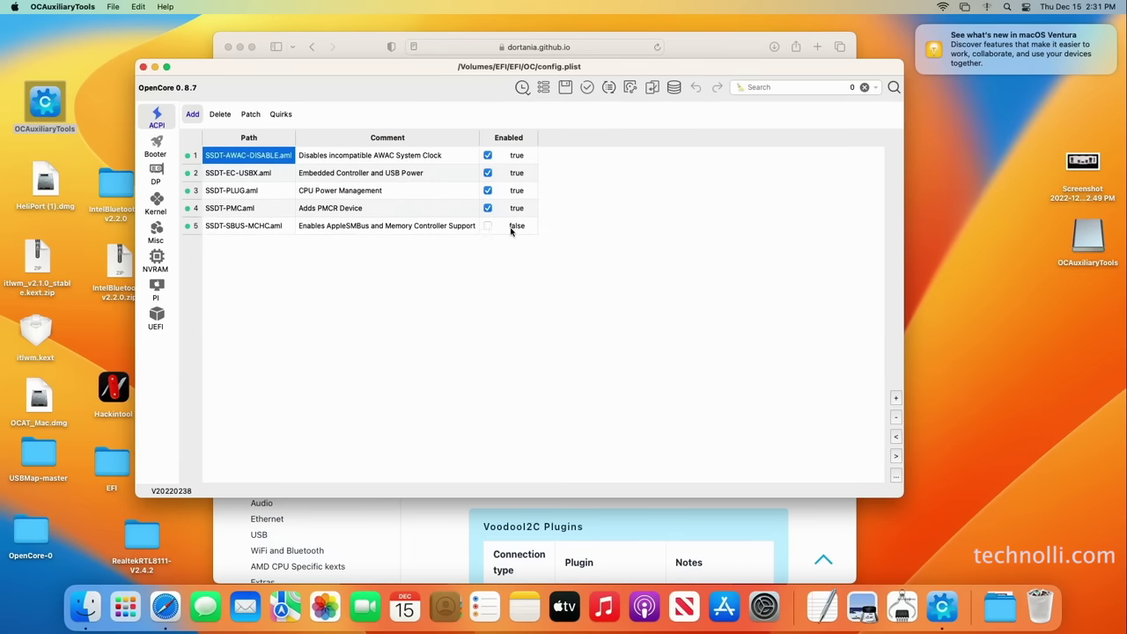
# Inspect the USBPorts.kext and itlwm.kext entries in the Kernel list, then close the config window
pyautogui.click(157, 210)
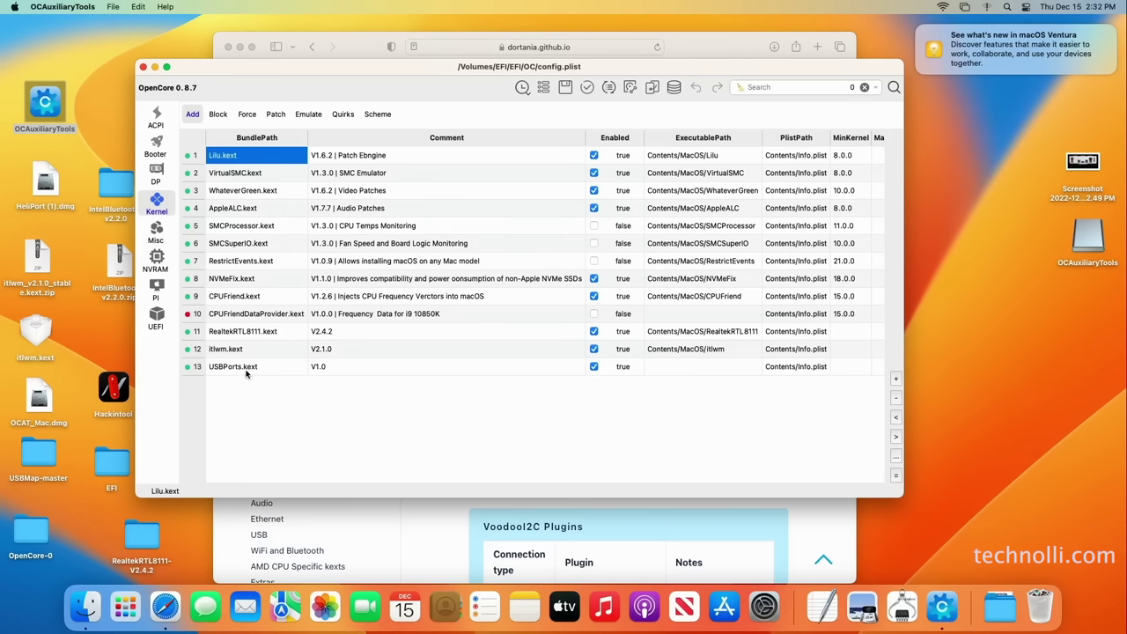
pyautogui.click(265, 389)
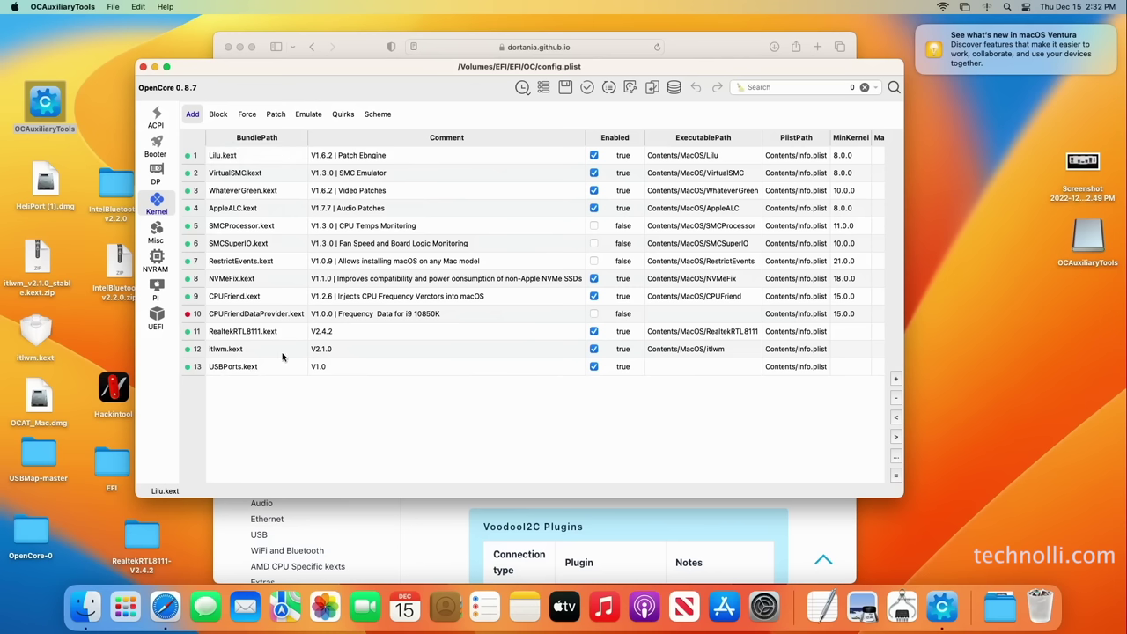
pyautogui.click(281, 370)
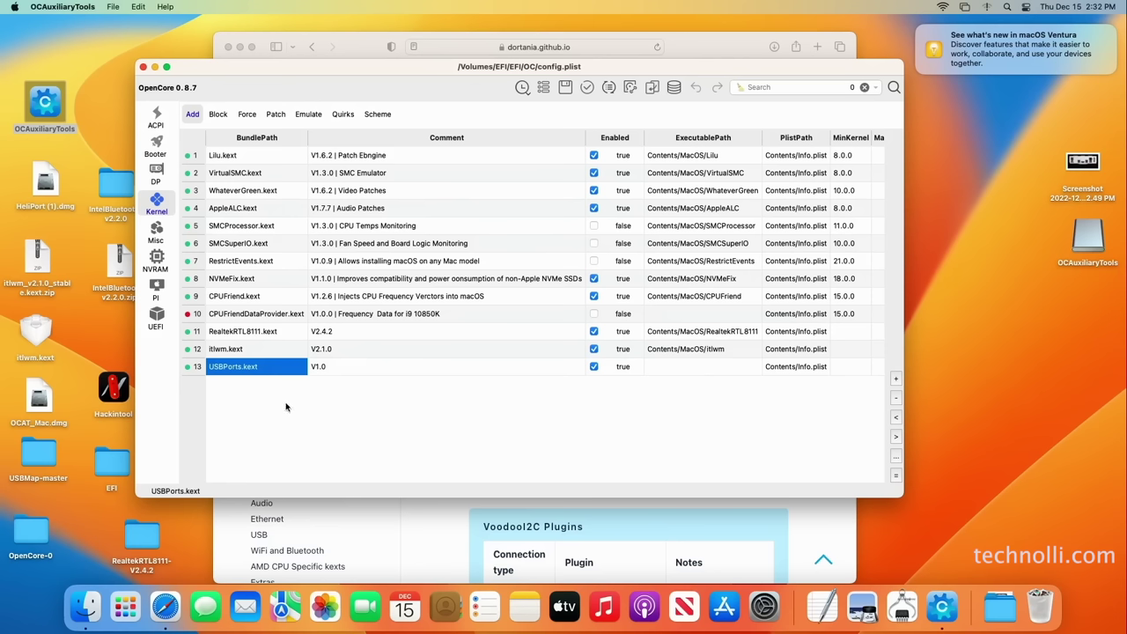
pyautogui.click(279, 407)
pyautogui.click(276, 352)
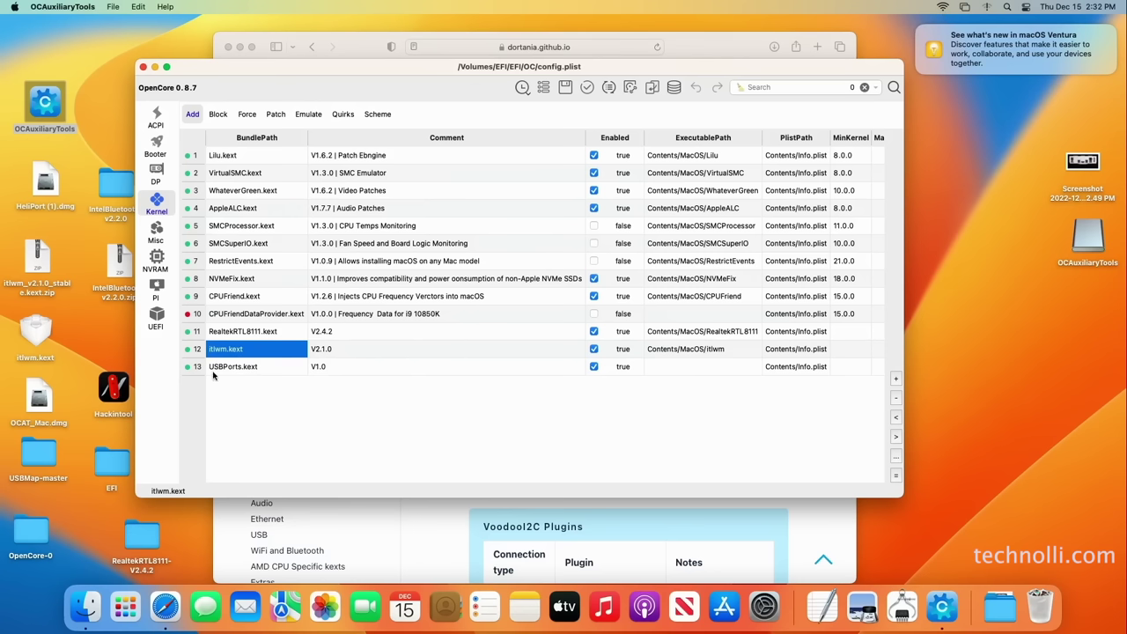
pyautogui.click(143, 67)
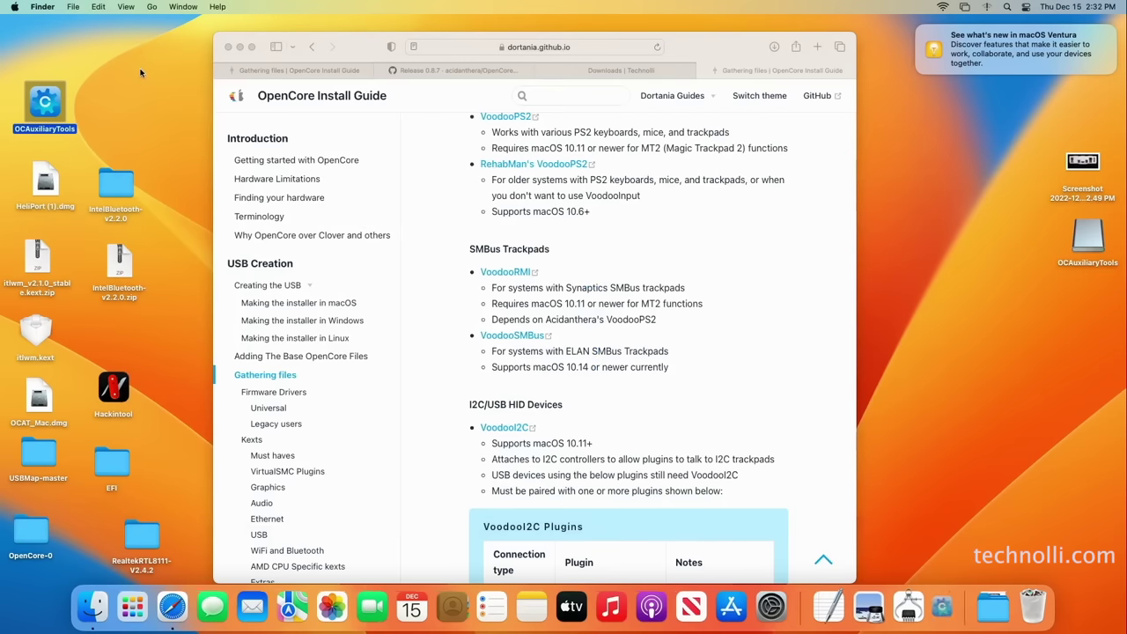
# Open the desktop EFI's OC/Kexts folder in Finder and shift Safari's guide window left
pyautogui.click(113, 459)
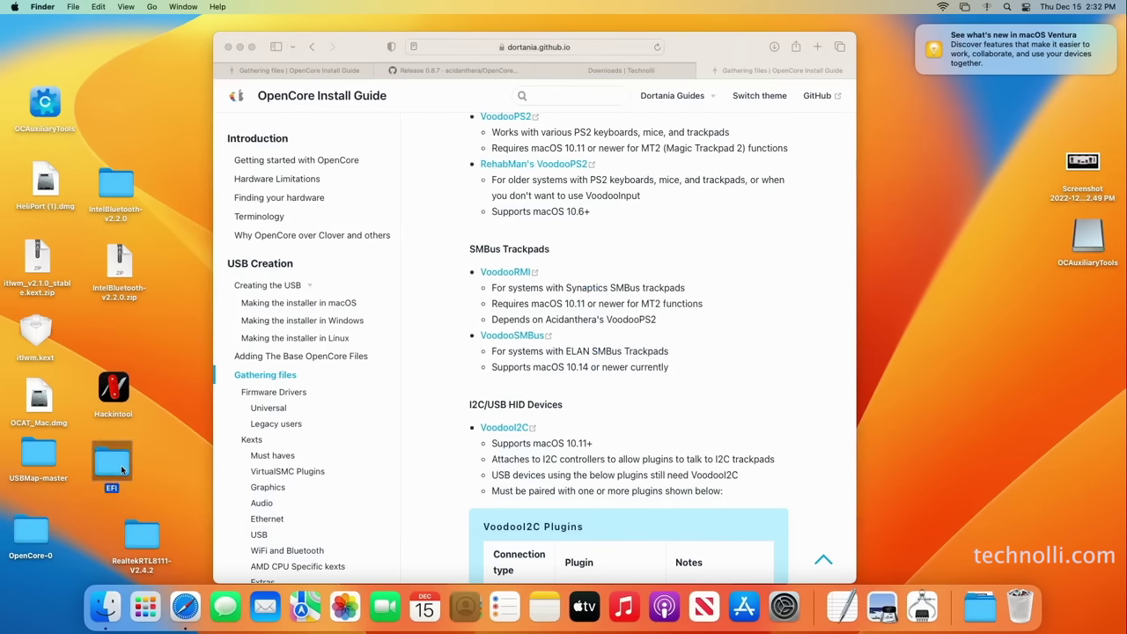
pyautogui.doubleClick(122, 469)
pyautogui.click(671, 312)
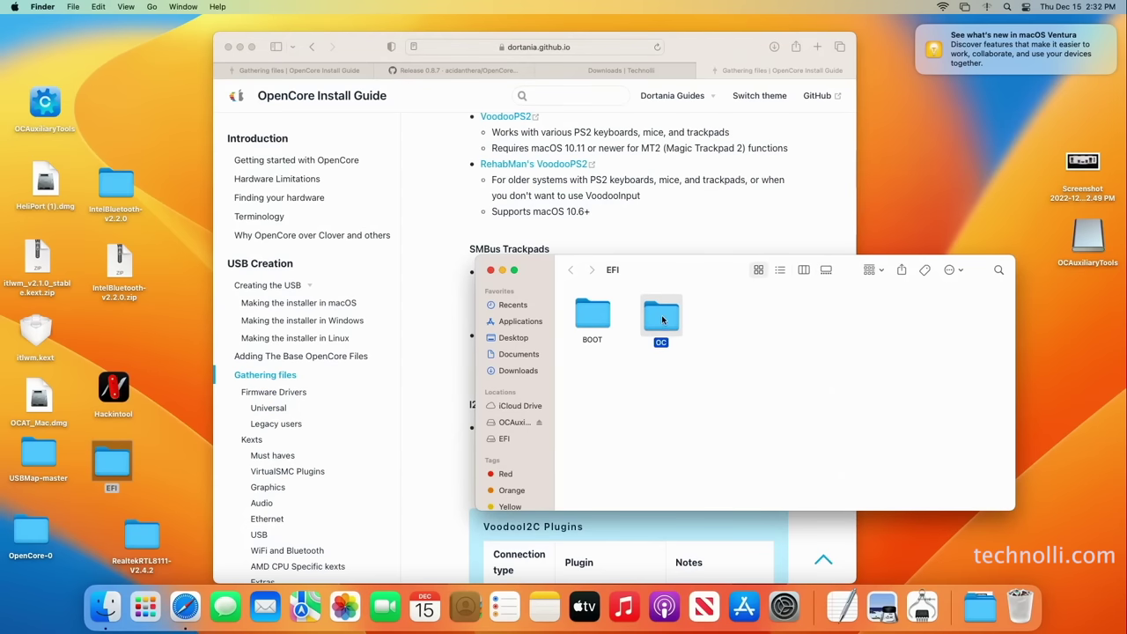
pyautogui.doubleClick(661, 322)
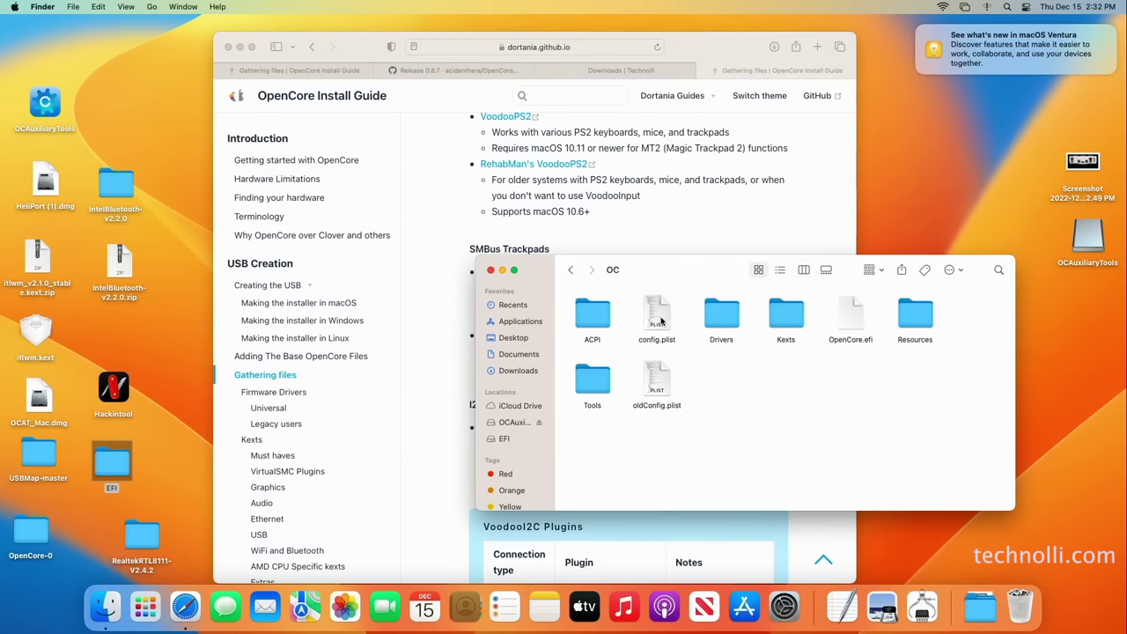
pyautogui.click(789, 320)
pyautogui.doubleClick(791, 324)
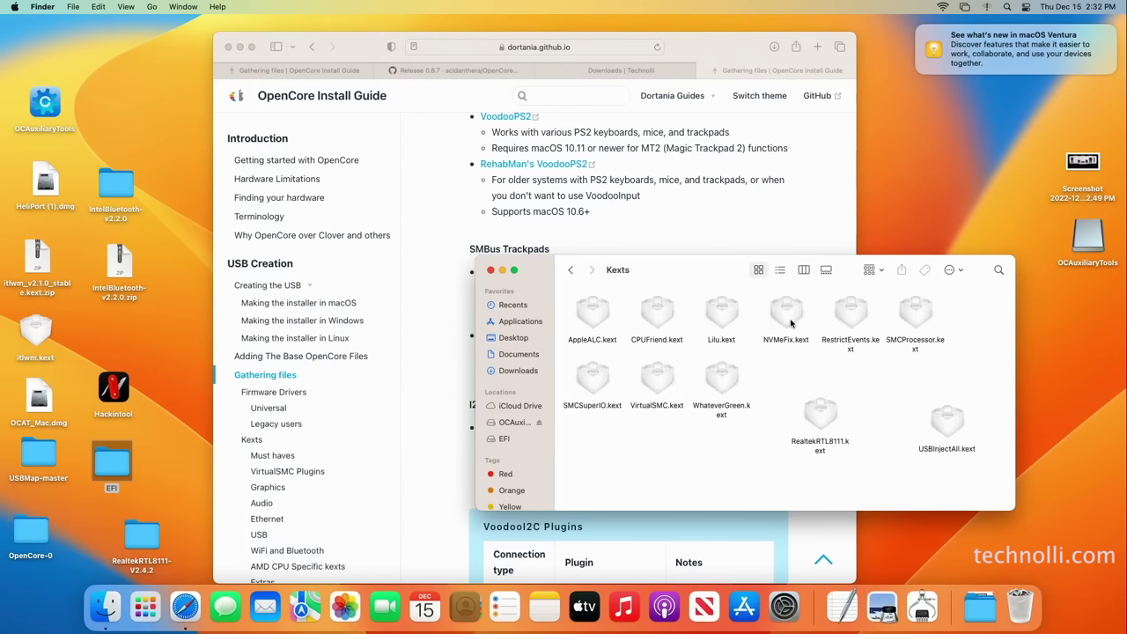
pyautogui.moveTo(702, 50); pyautogui.dragTo(639, 49)
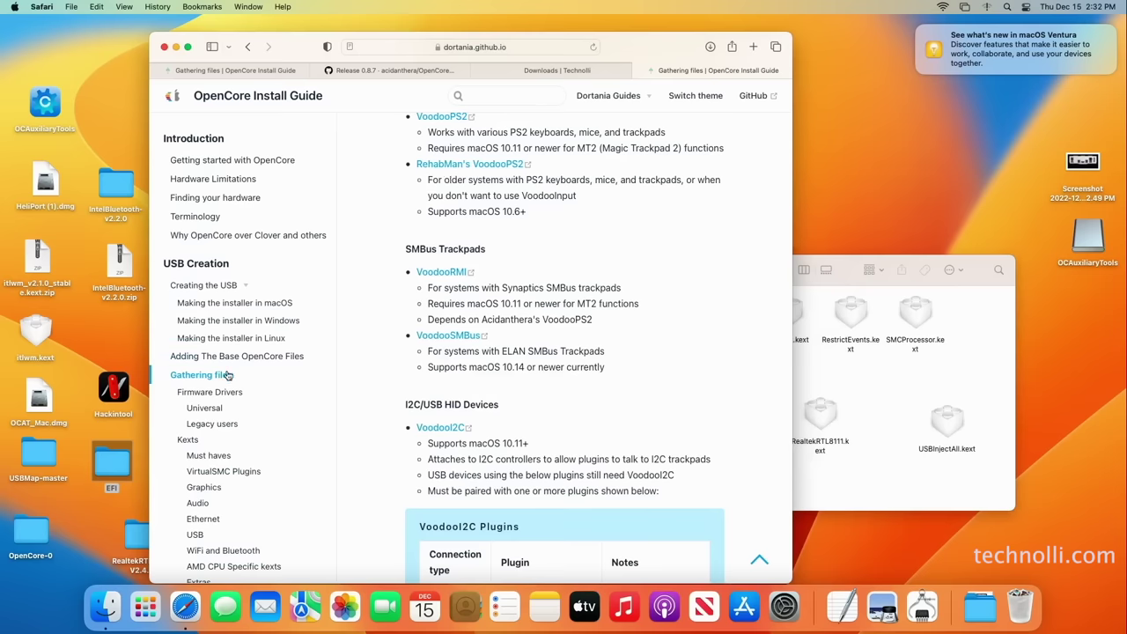
# Jump to the guide's WiFi and Bluetooth section to show the Intel kexts, then open and close Launchpad
pyautogui.scroll(5, 410, 278)
pyautogui.scroll(5, 416, 268)
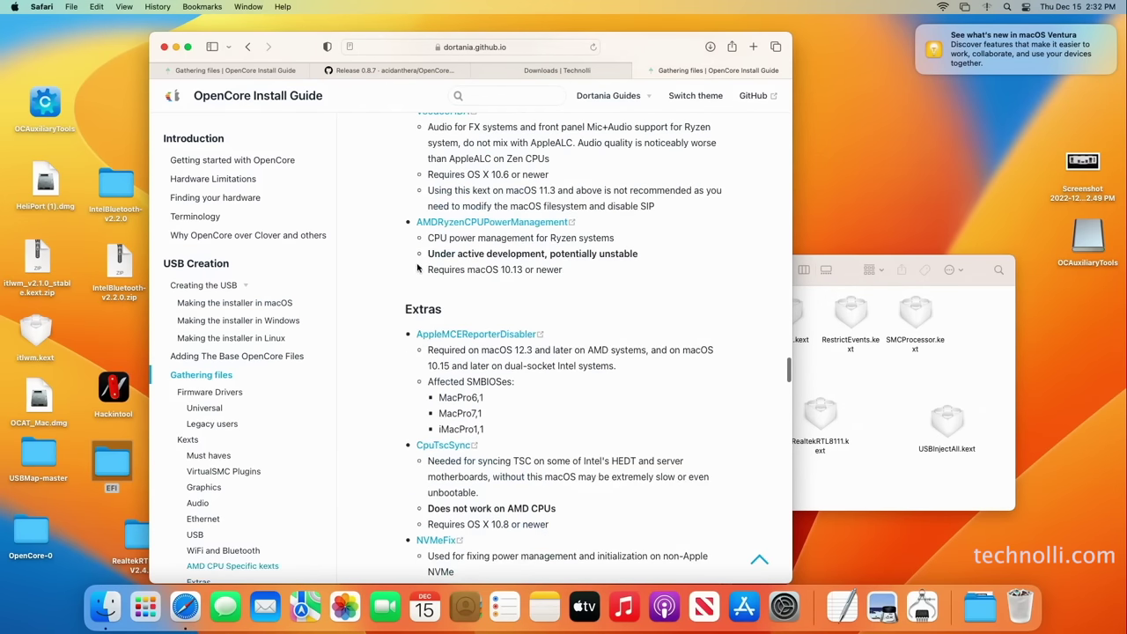
pyautogui.scroll(10, 415, 266)
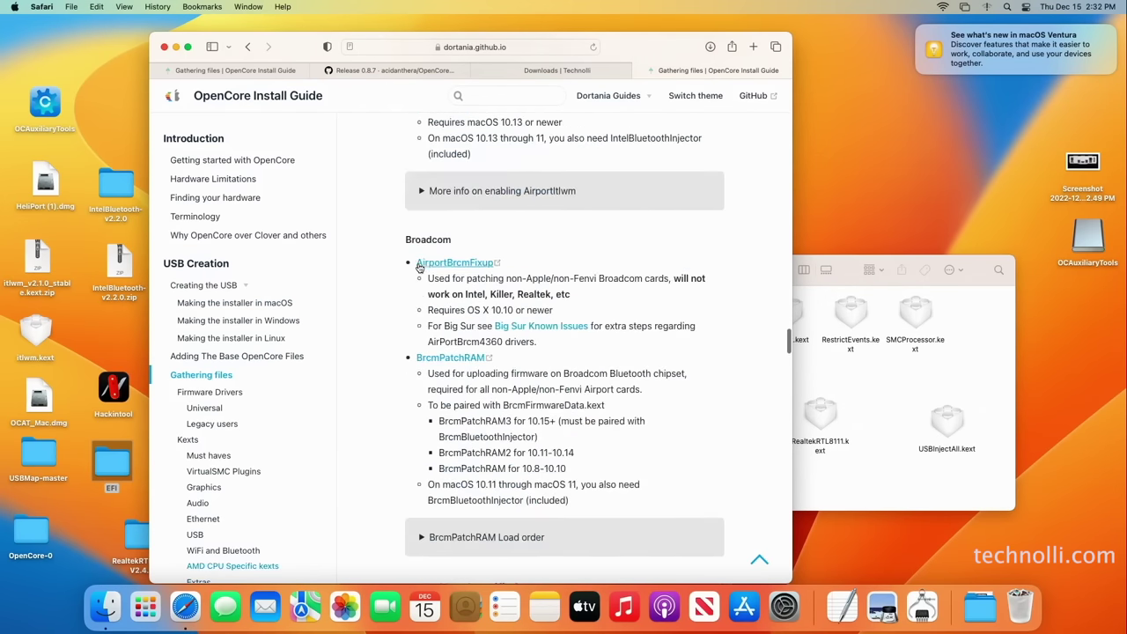
pyautogui.scroll(15, 413, 264)
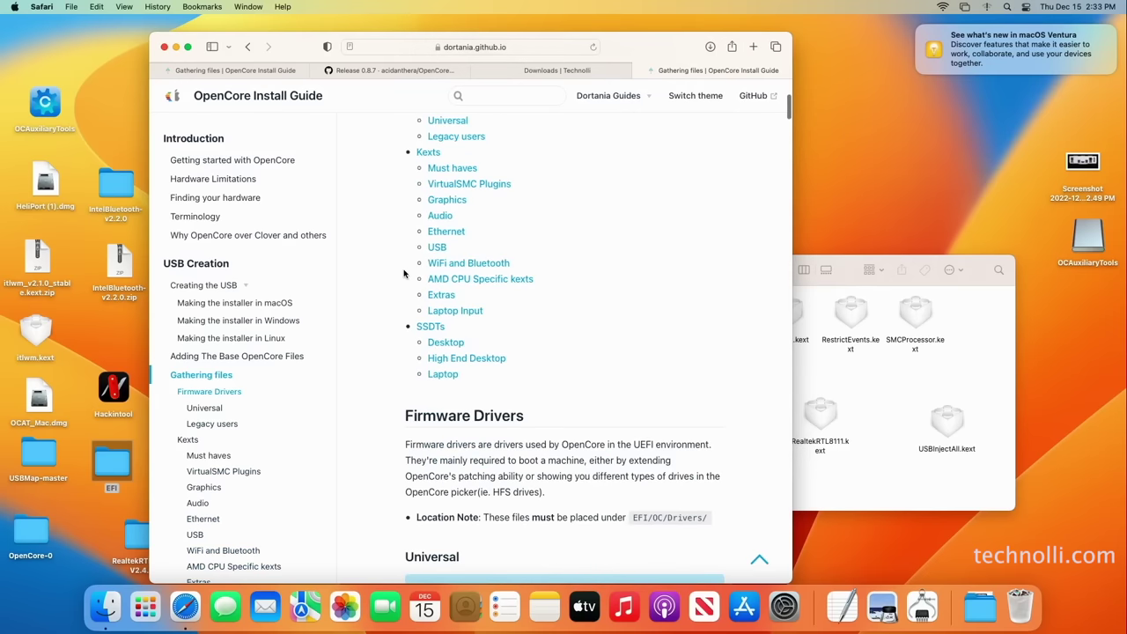
pyautogui.click(451, 264)
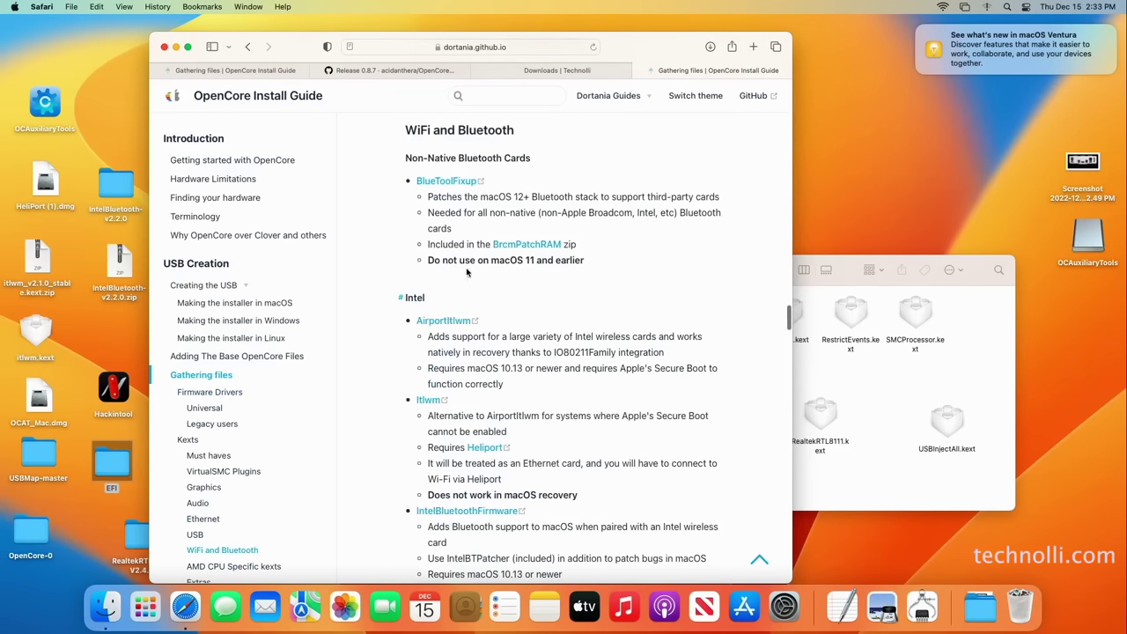
pyautogui.scroll(-3, 520, 309)
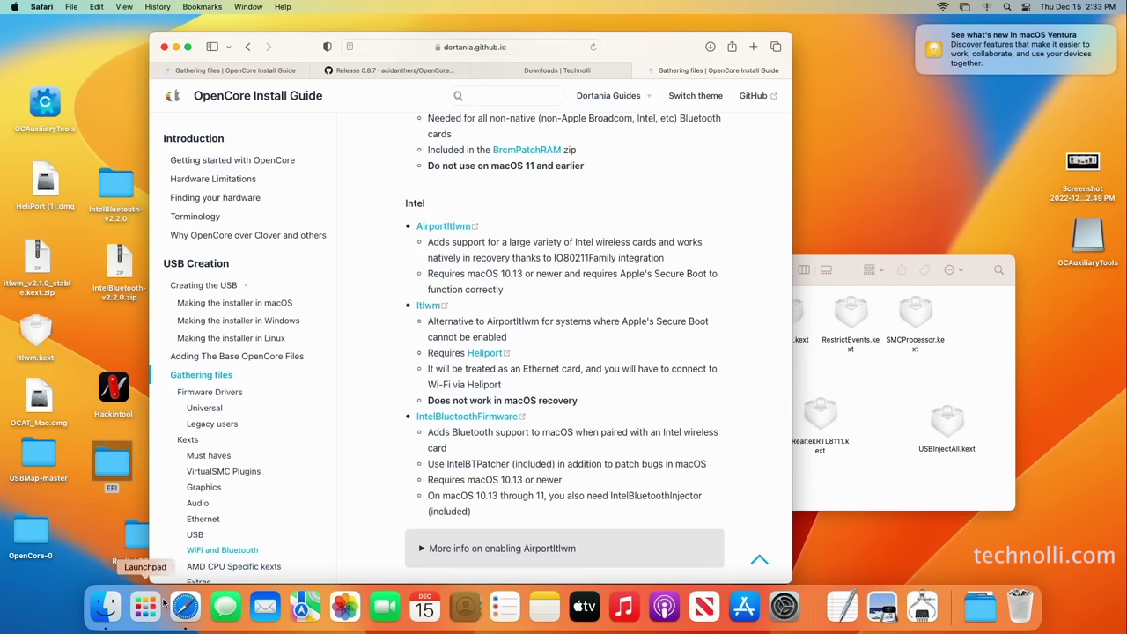
pyautogui.click(148, 606)
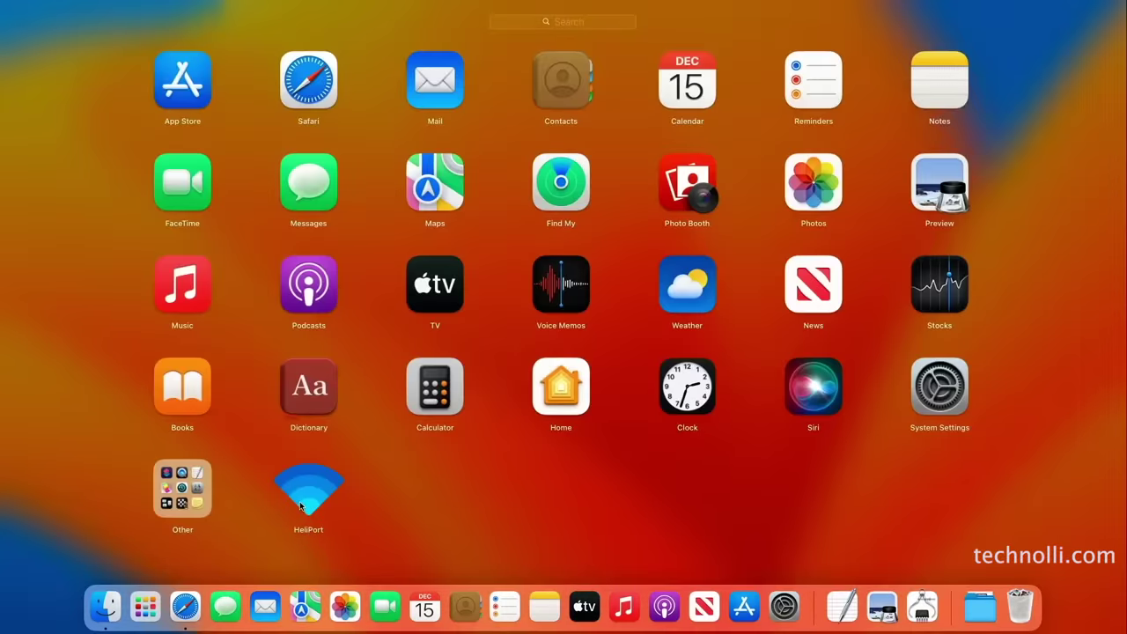
pyautogui.click(125, 464)
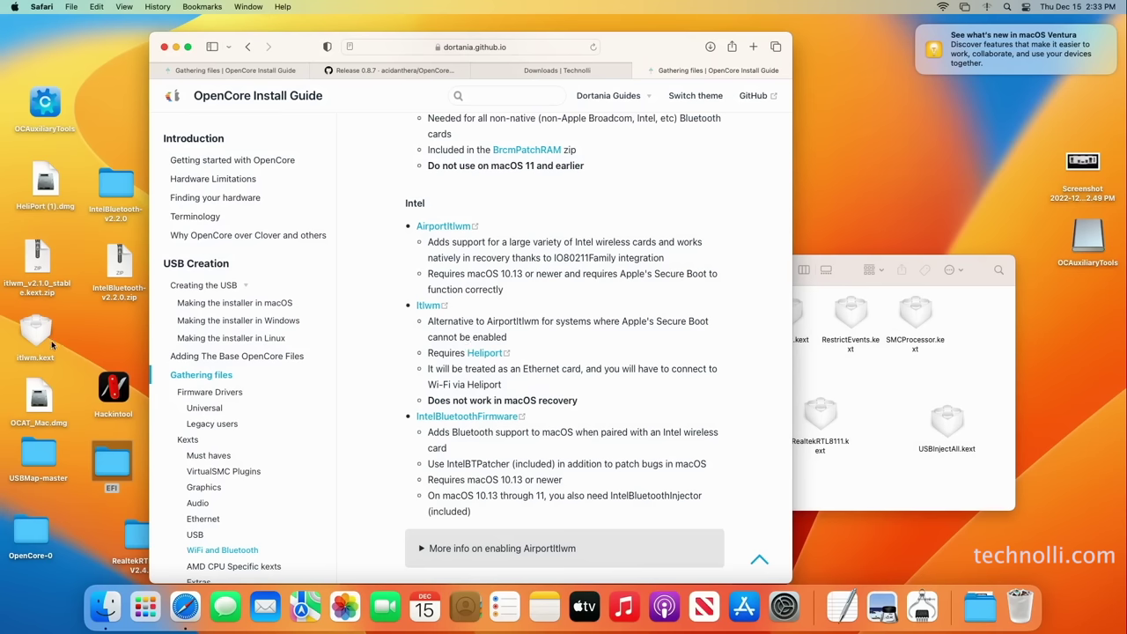
# Move itlwm.kext into the Kexts folder, minimize Safari, and leave Finder showing the OC folder
pyautogui.moveTo(40, 340); pyautogui.dragTo(887, 471)
pyautogui.click(855, 273)
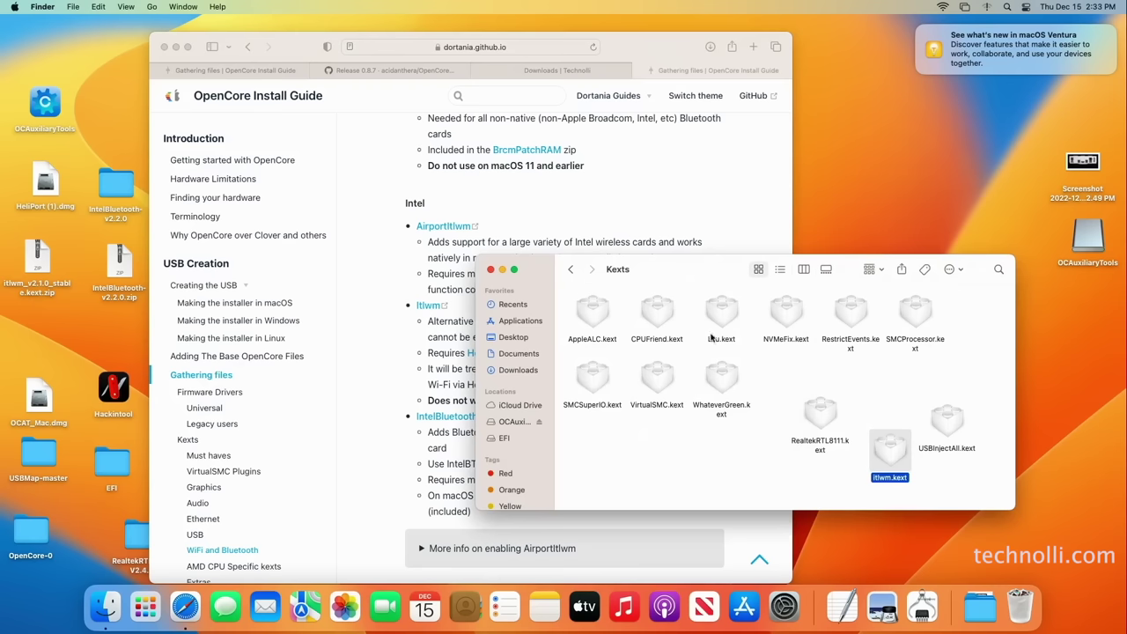
pyautogui.click(572, 270)
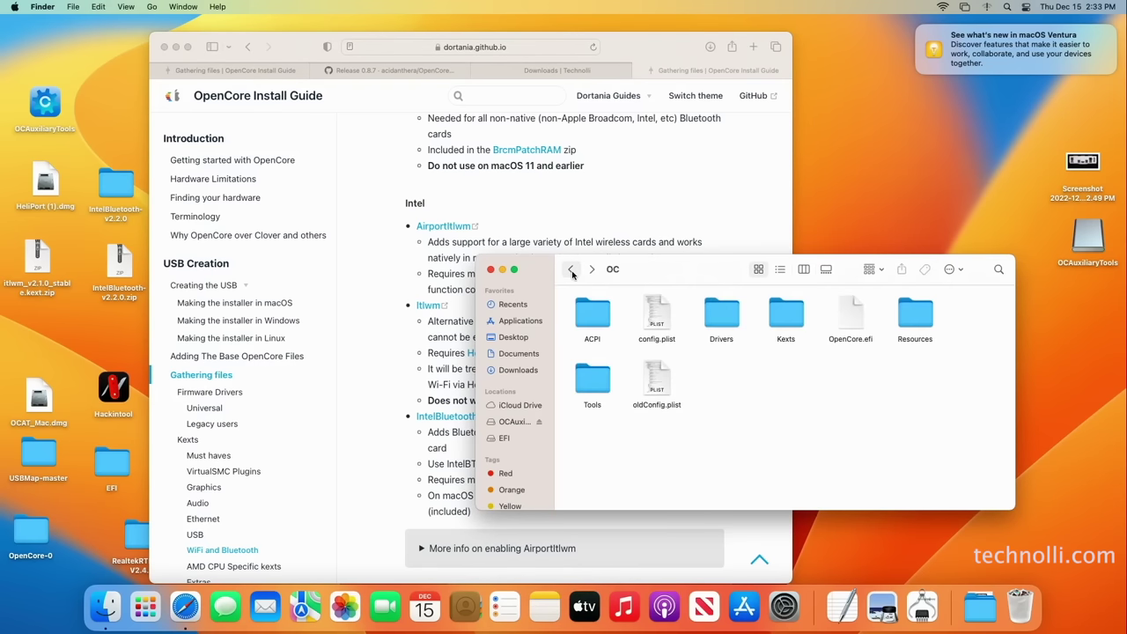
pyautogui.click(592, 270)
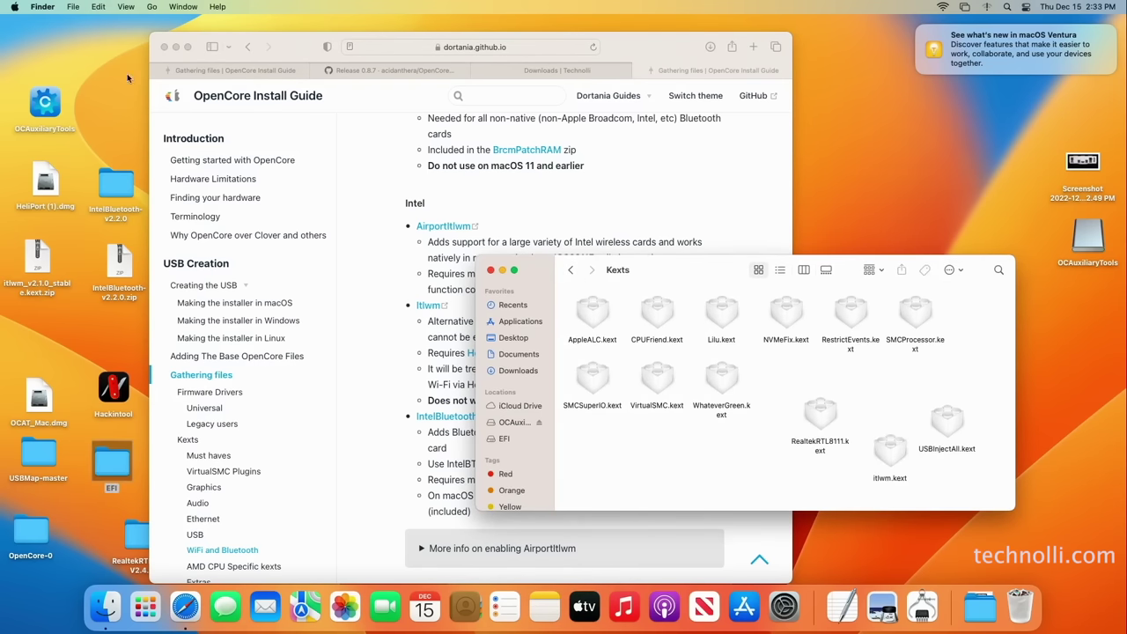
pyautogui.click(175, 48)
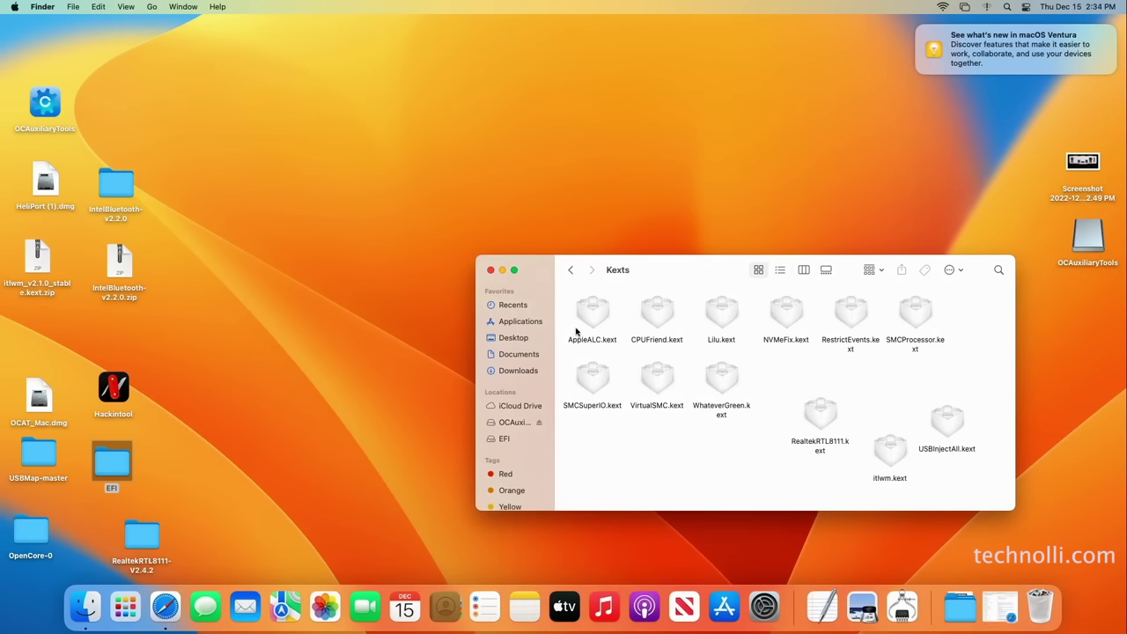
pyautogui.click(571, 270)
# Open the desktop EFI's config.plist in OCAuxiliaryTools and view its Kernel kext list
pyautogui.rightClick(661, 317)
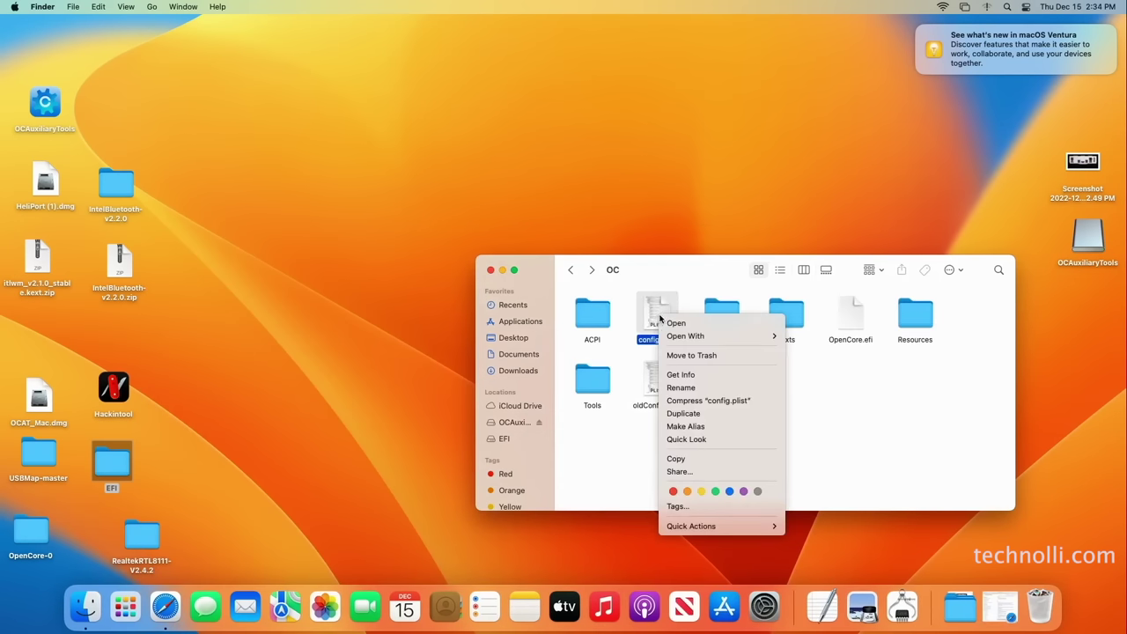
pyautogui.moveTo(696, 338)
pyautogui.click(841, 337)
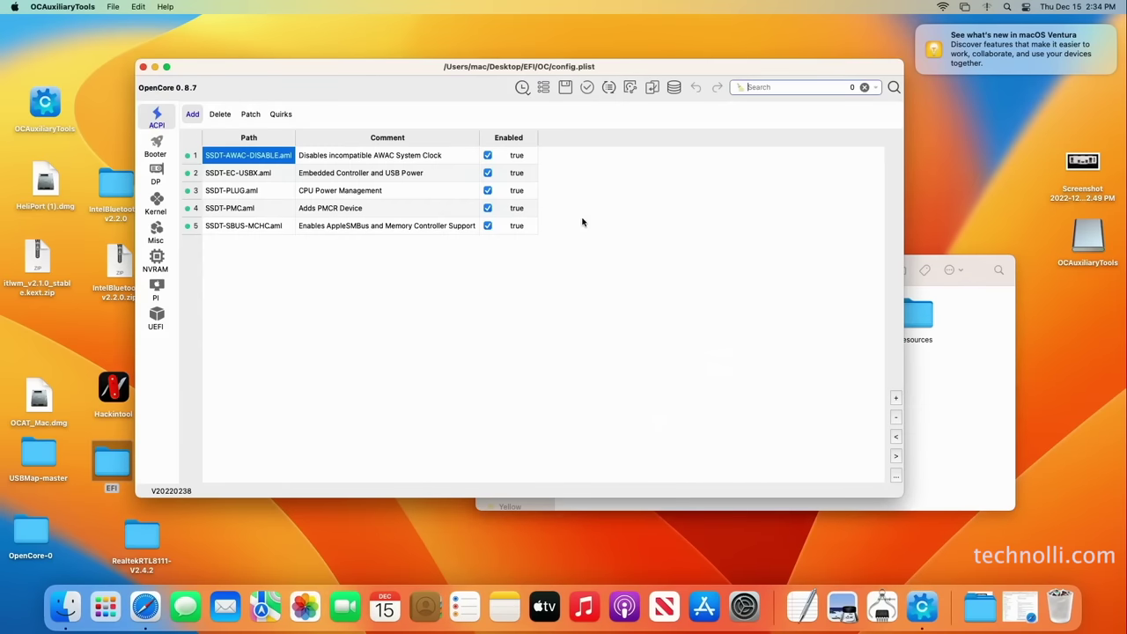
pyautogui.click(157, 147)
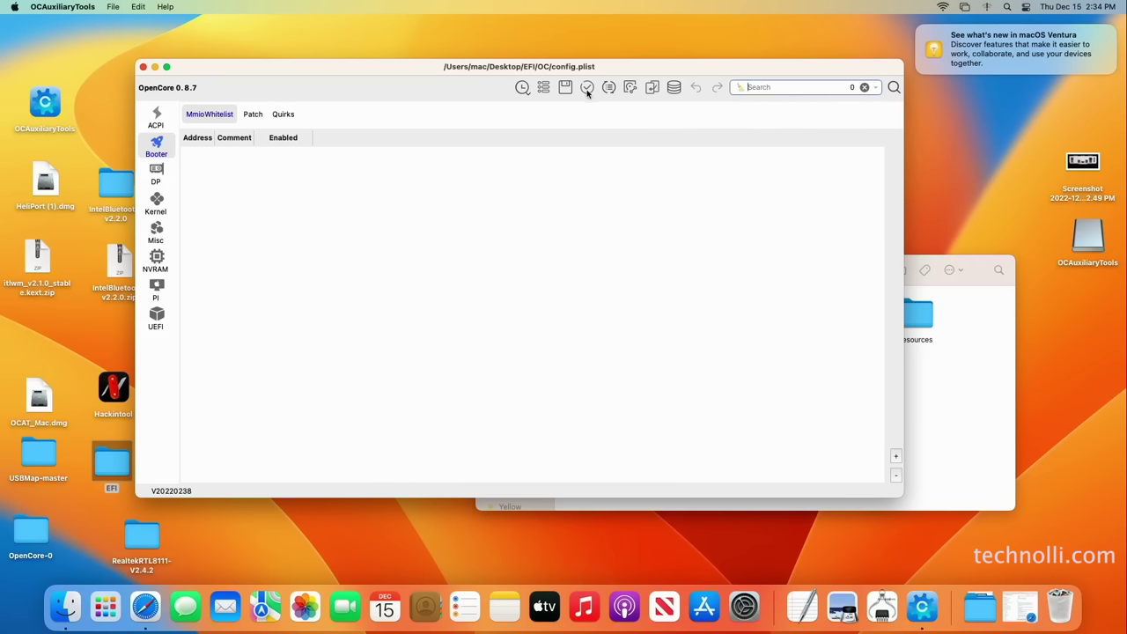
pyautogui.click(157, 205)
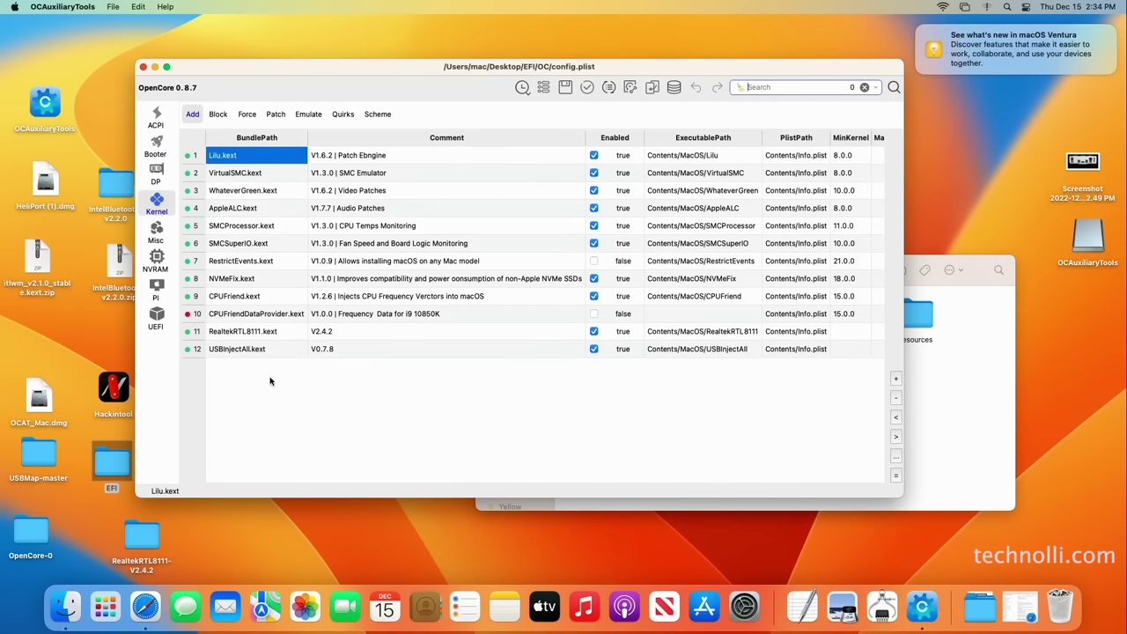
# Check the OC/Kexts folder contents in Finder, then return to the config's kext list
pyautogui.click(996, 368)
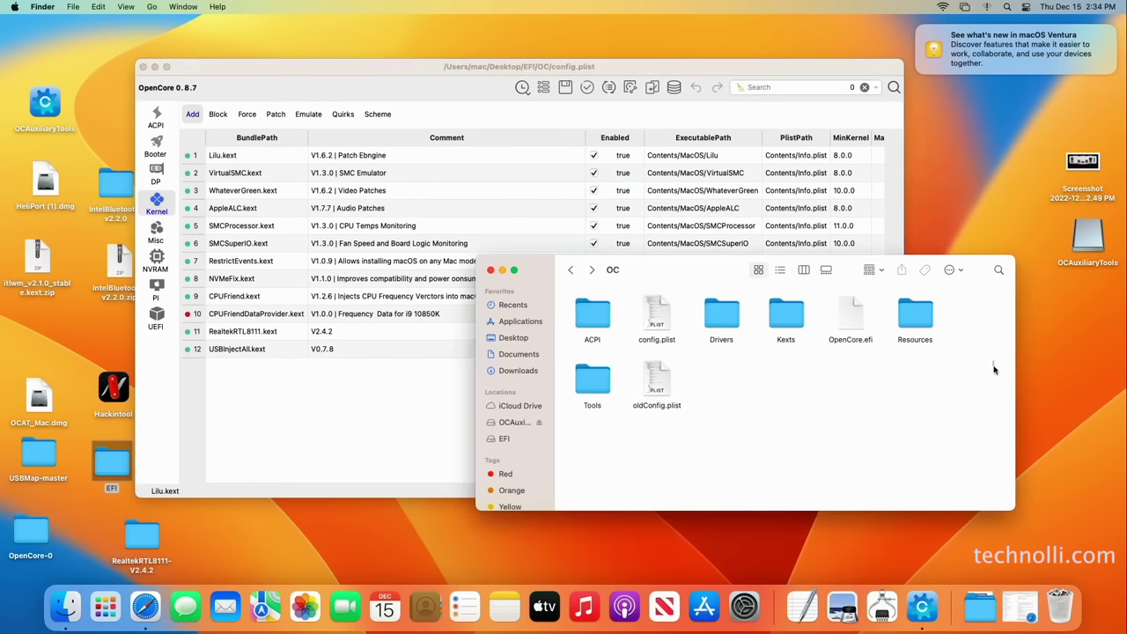
pyautogui.doubleClick(786, 317)
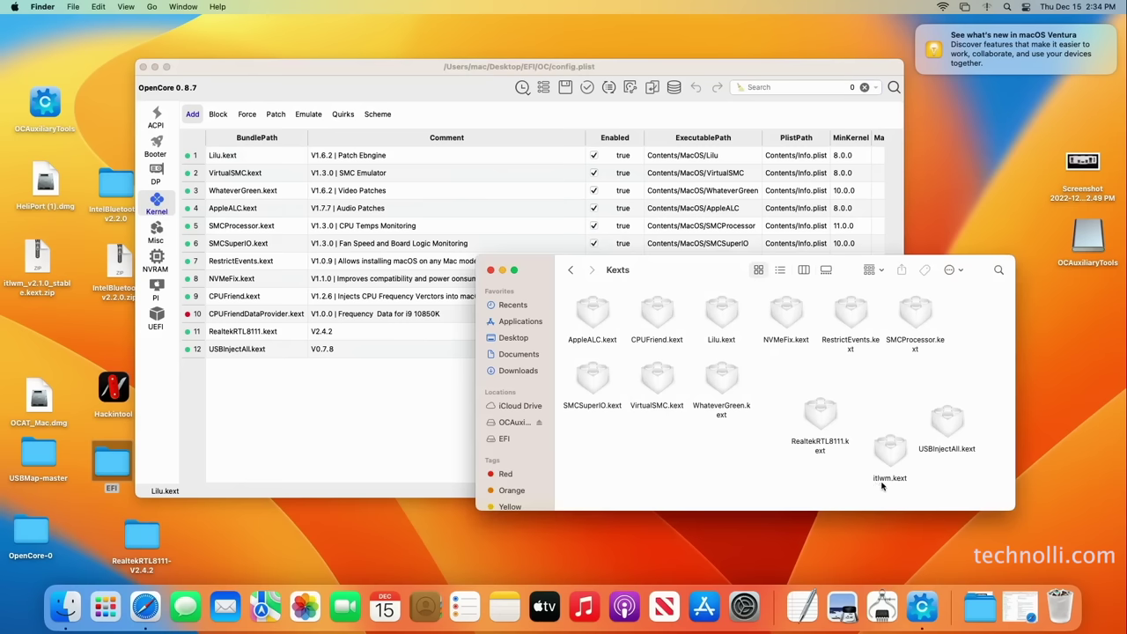
pyautogui.click(397, 427)
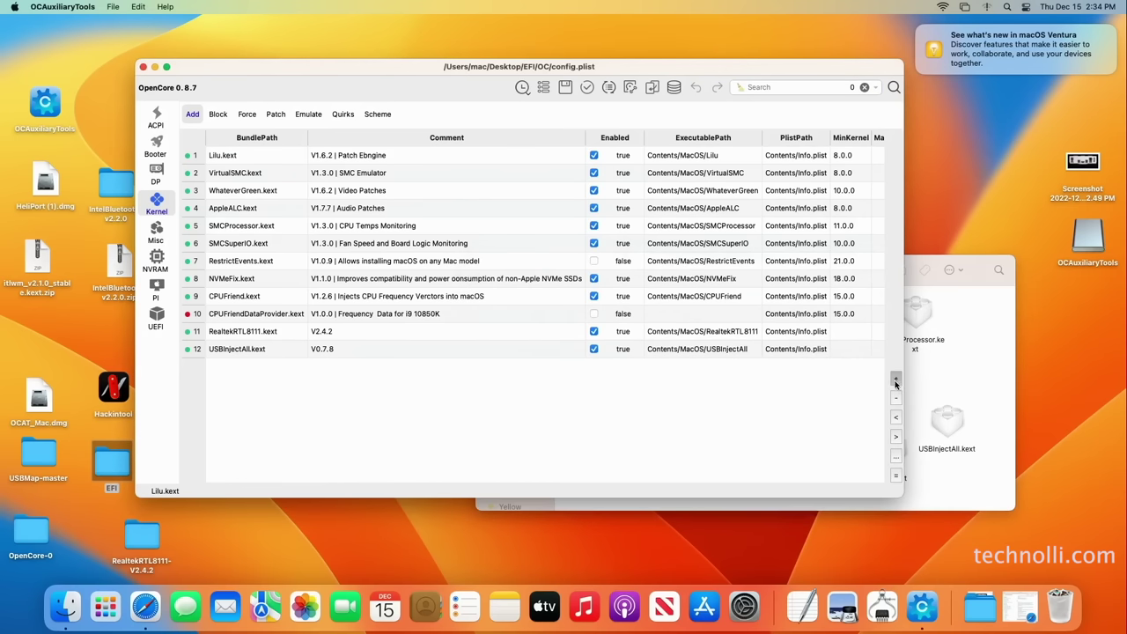
# Add itlwm.kext from OC/Kexts as kext entry 13, disable USBInjectAll.kext, and save the config
pyautogui.click(897, 381)
pyautogui.click(596, 219)
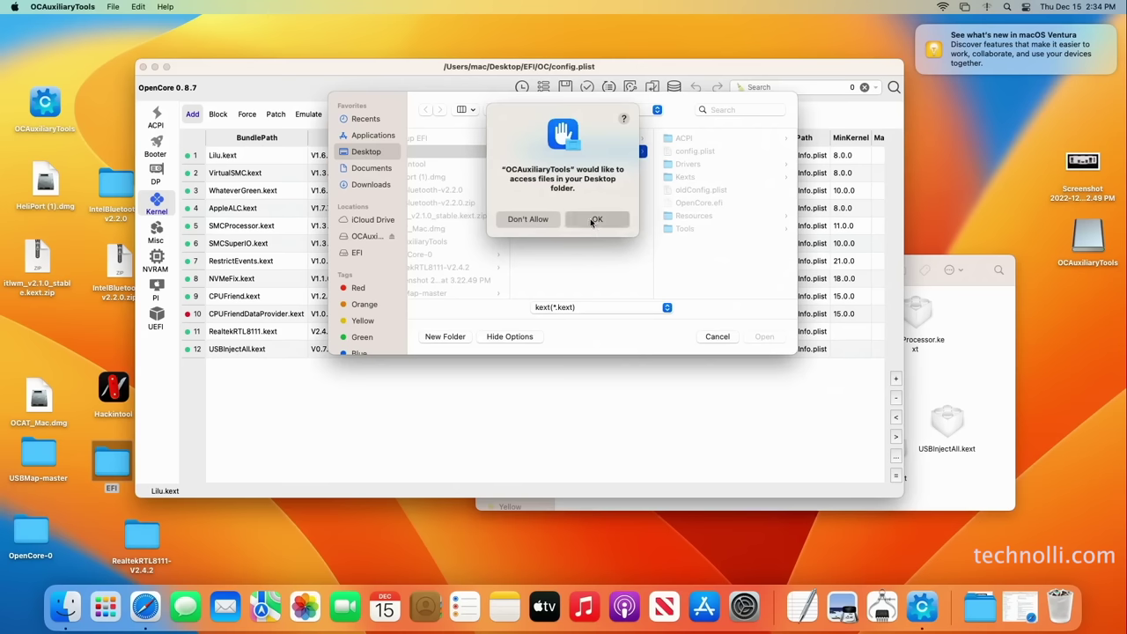
pyautogui.click(686, 177)
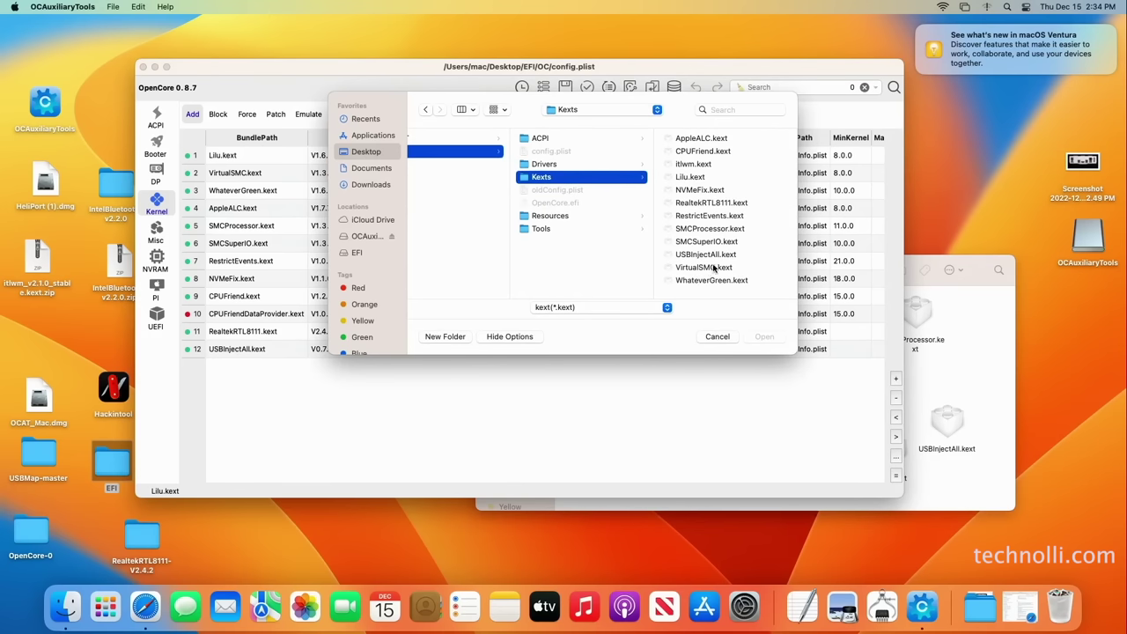
pyautogui.click(692, 165)
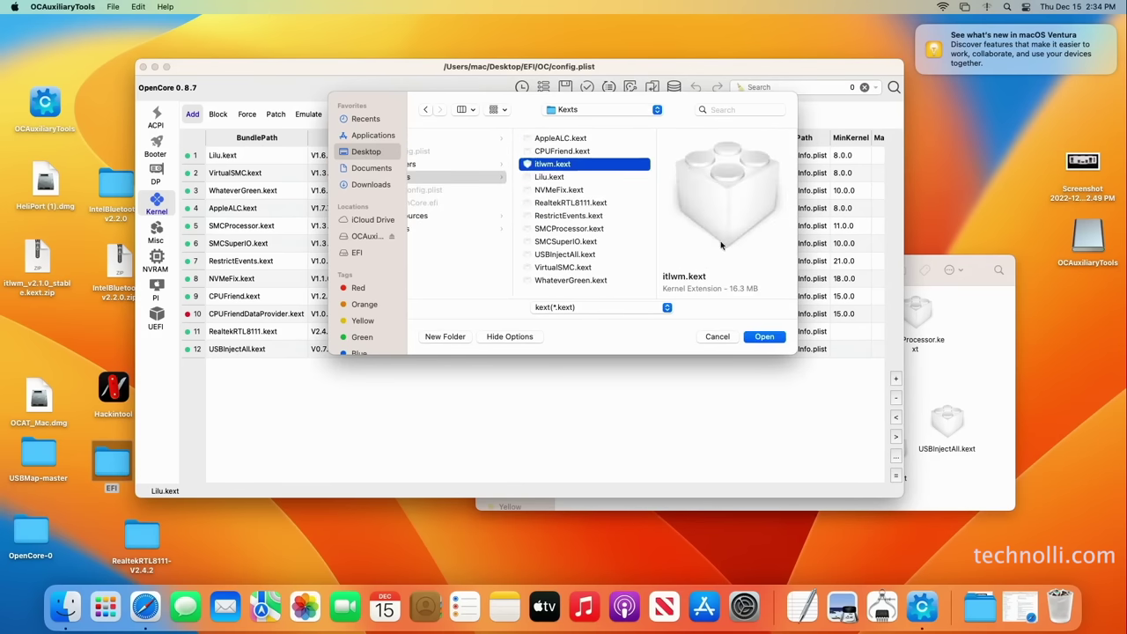
pyautogui.click(767, 338)
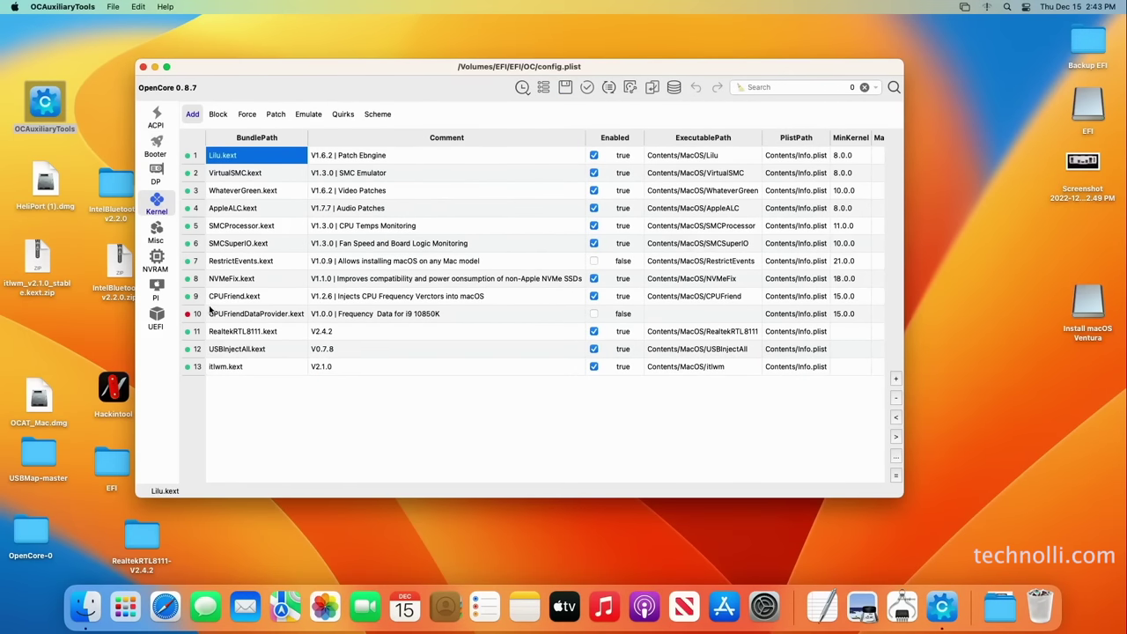
pyautogui.click(595, 350)
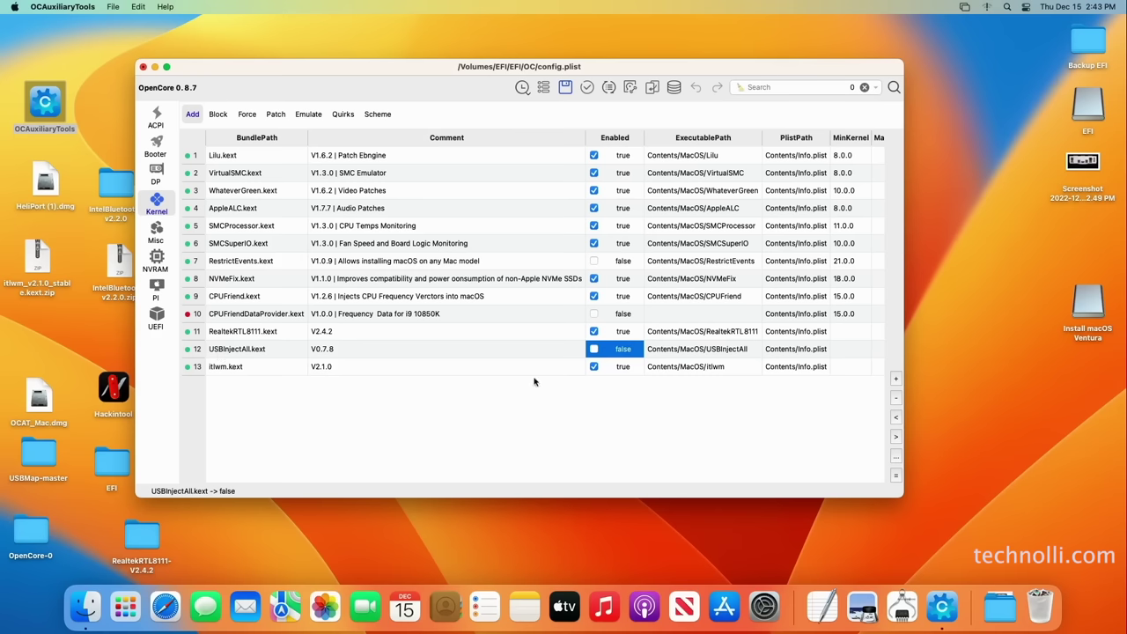
pyautogui.click(565, 88)
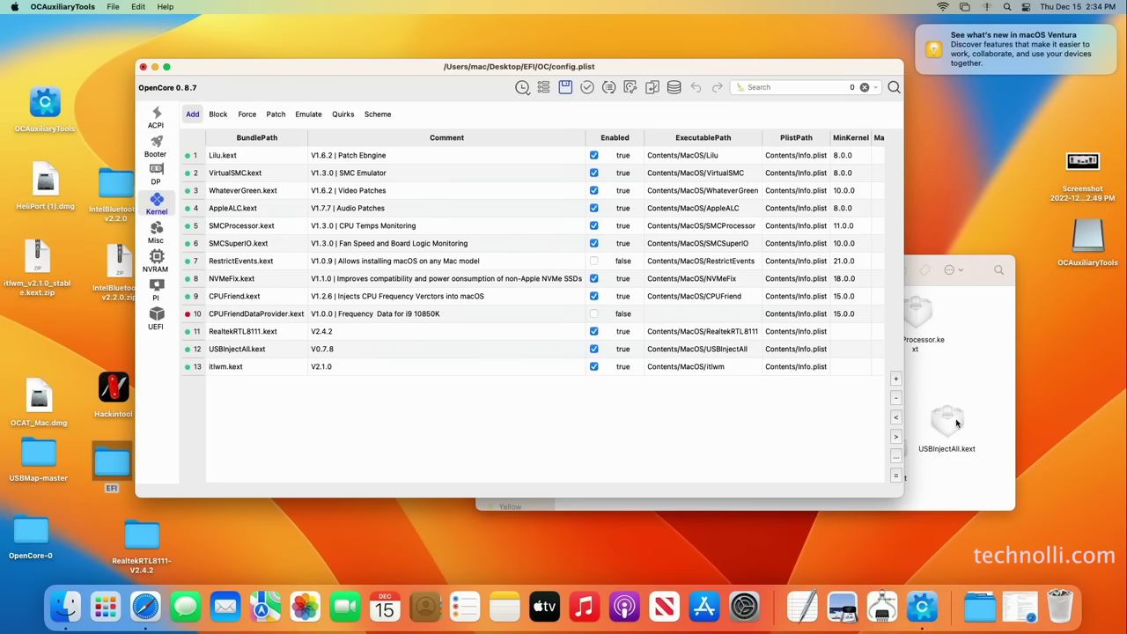
# Close the Kexts Finder window and save config.plist with itlwm.kext added
pyautogui.click(961, 386)
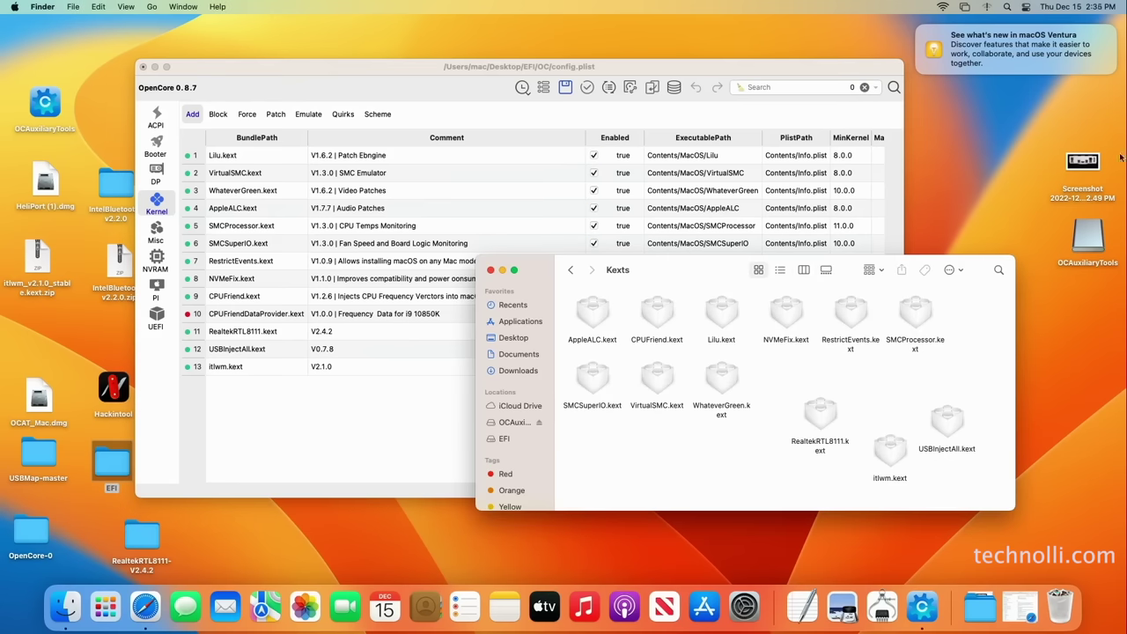
pyautogui.moveTo(1029, 42)
pyautogui.click(491, 271)
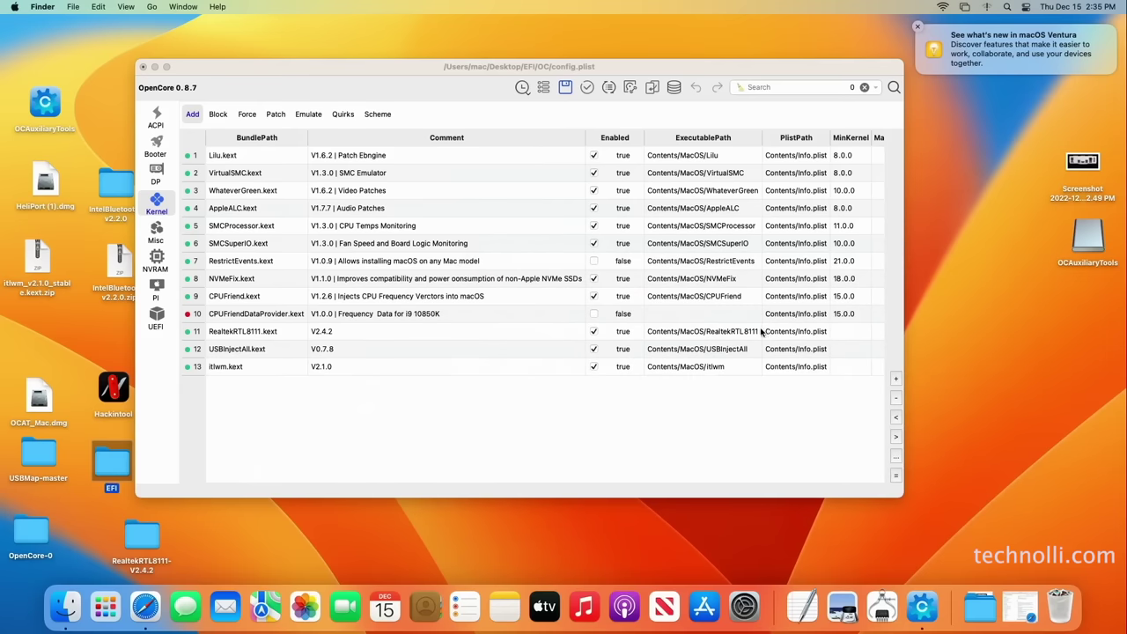
pyautogui.click(565, 88)
pyautogui.click(565, 88)
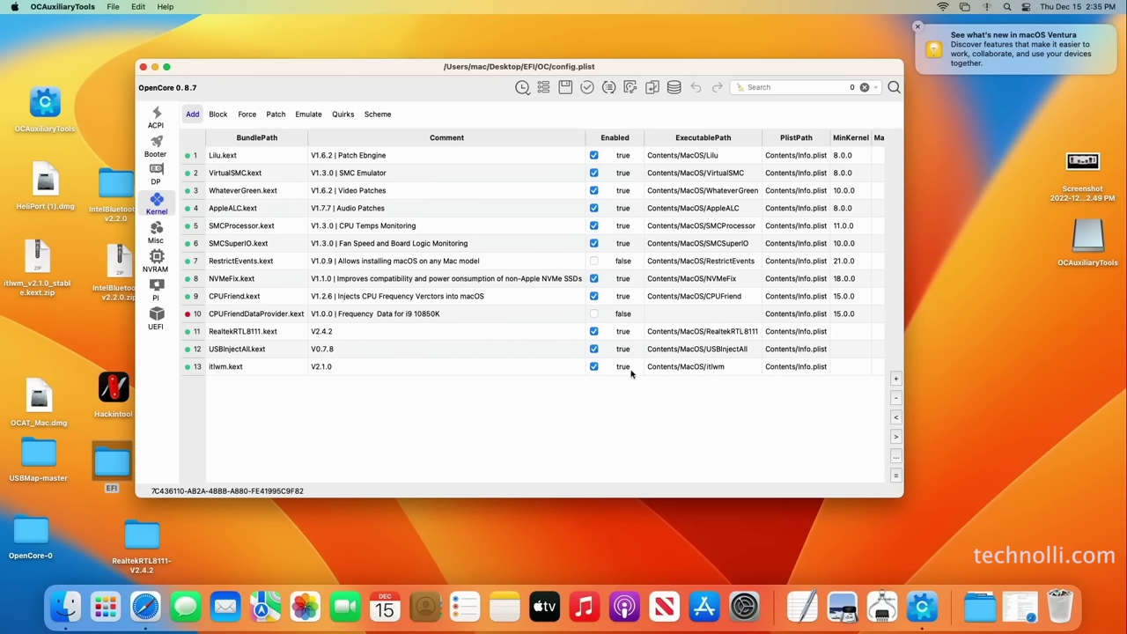
# Relaunch OCAuxiliaryTools and list its mountable EFI partitions, selecting the SanDisk one
pyautogui.click(144, 68)
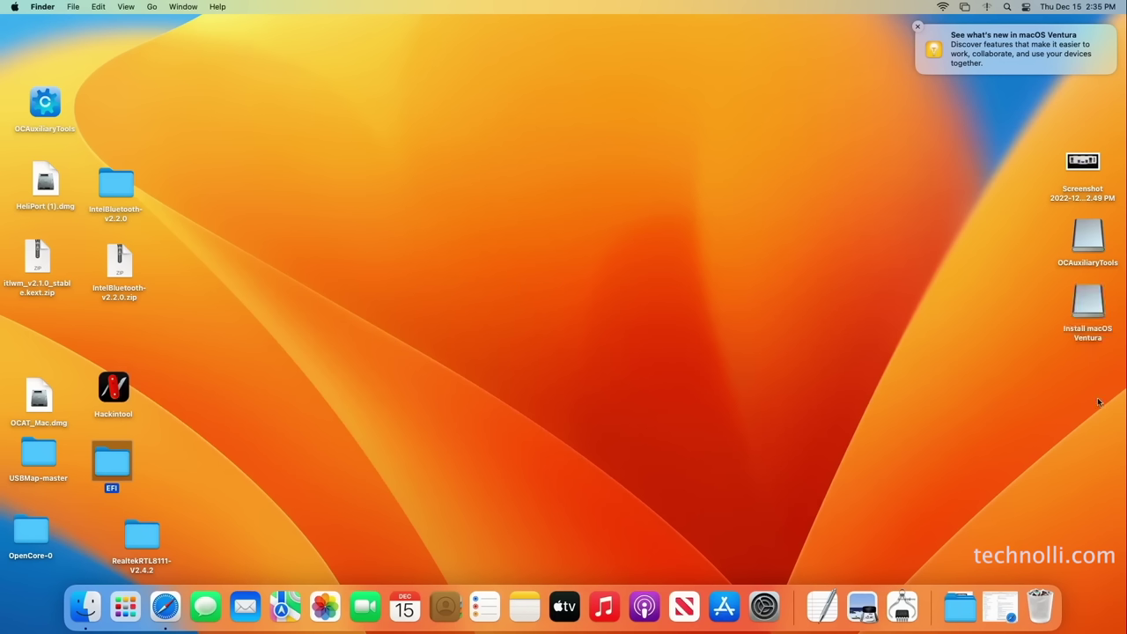
pyautogui.click(1071, 312)
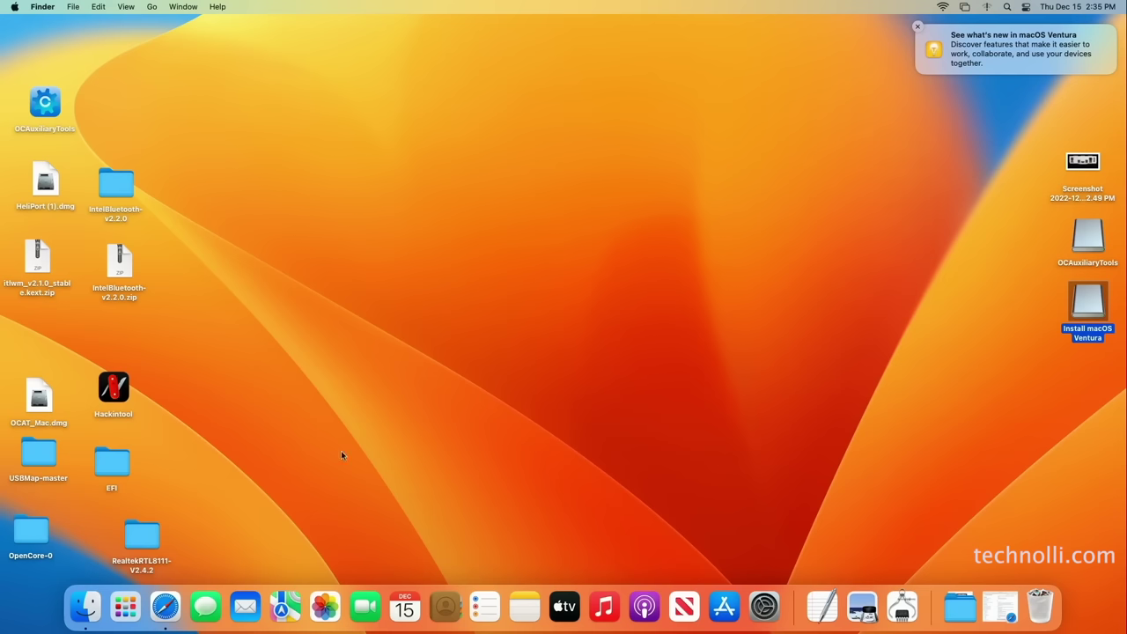
pyautogui.rightClick(50, 113)
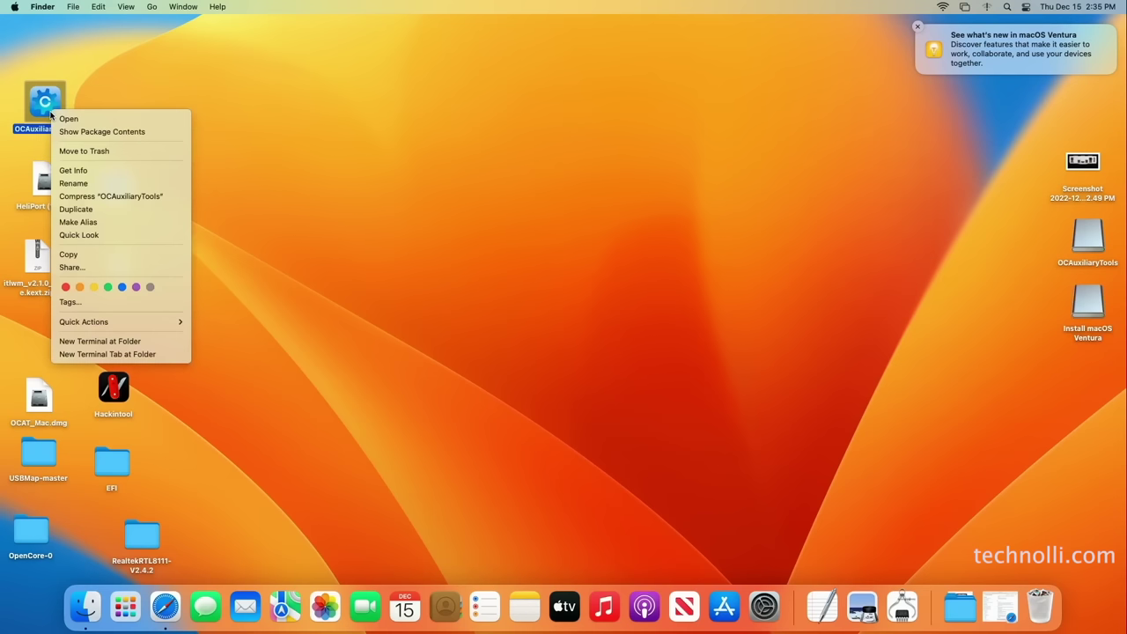
pyautogui.click(69, 118)
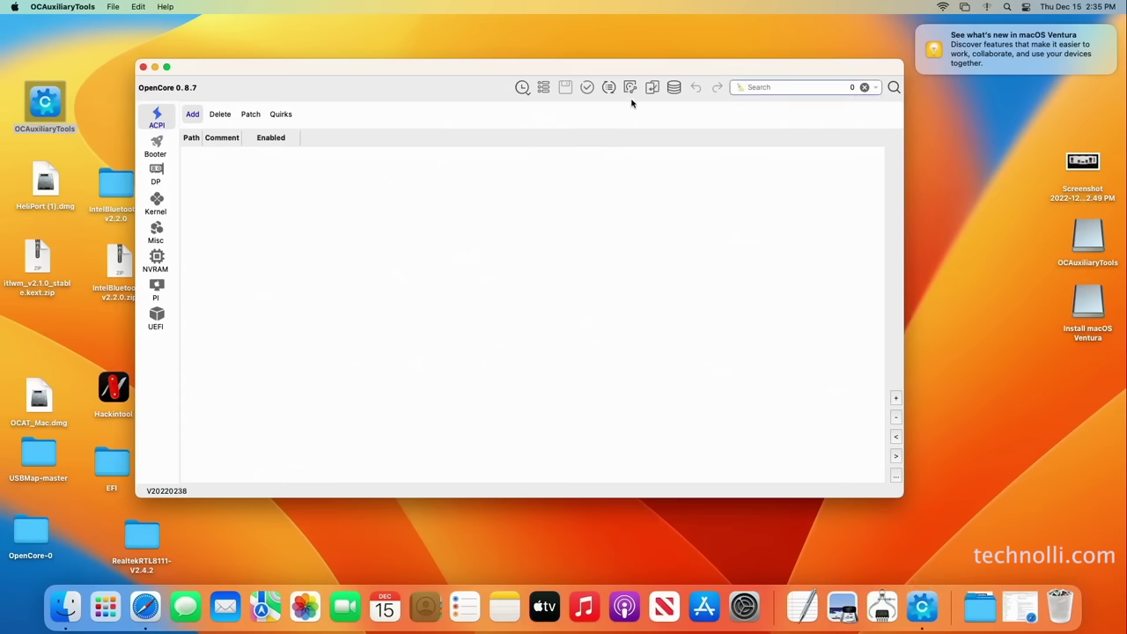
pyautogui.click(630, 88)
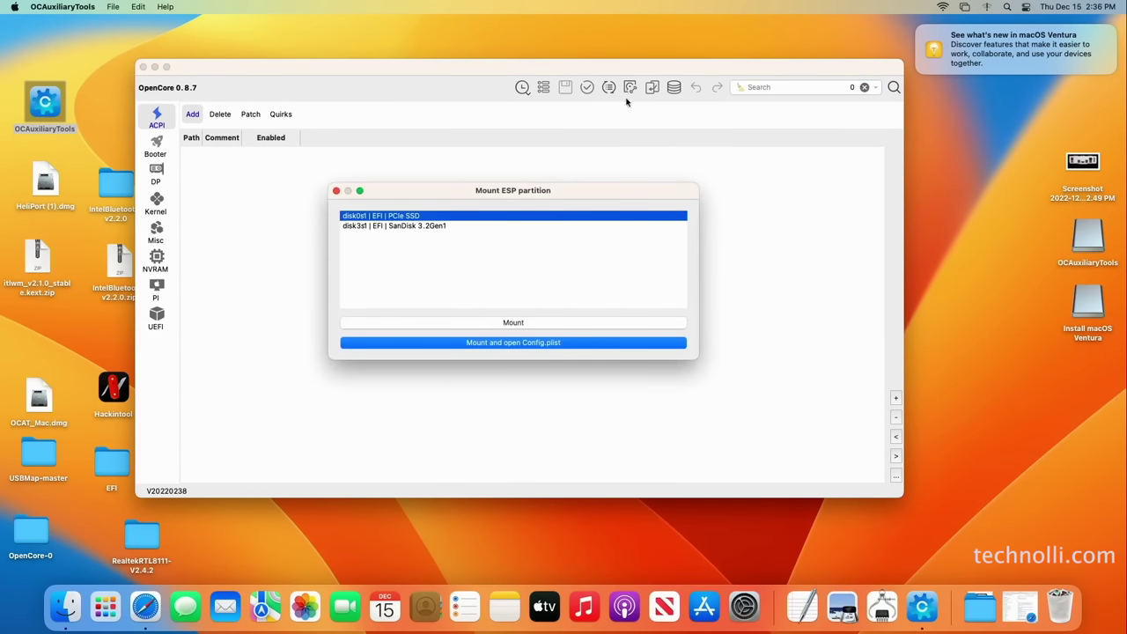
pyautogui.click(407, 226)
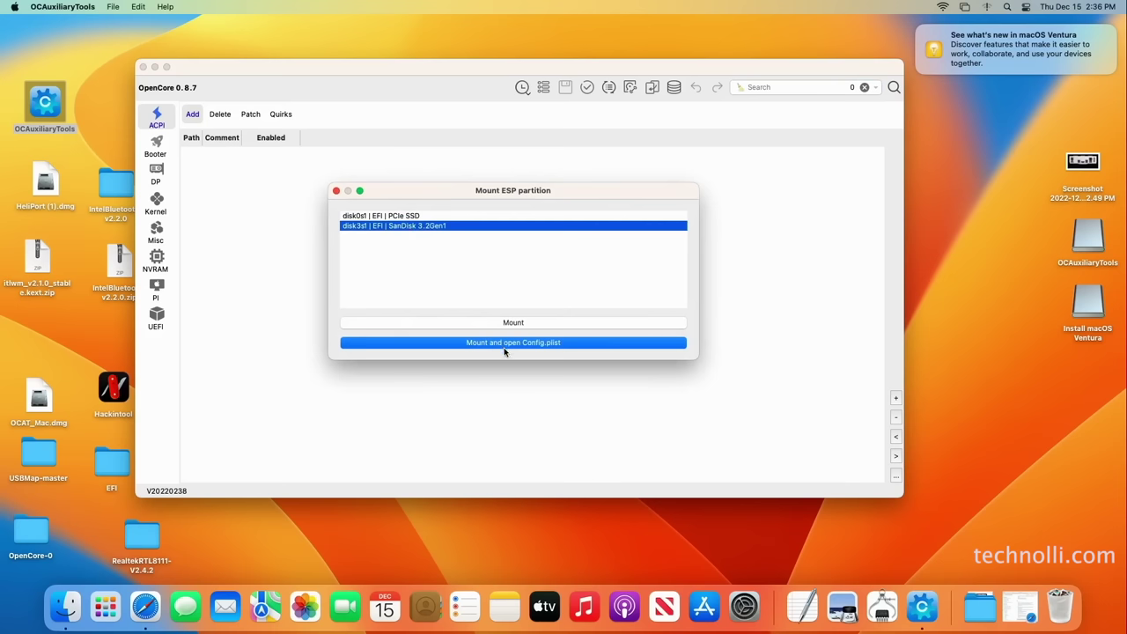
# Mount the SanDisk EFI partition disk3s1, authorising with the administrator password
pyautogui.click(525, 322)
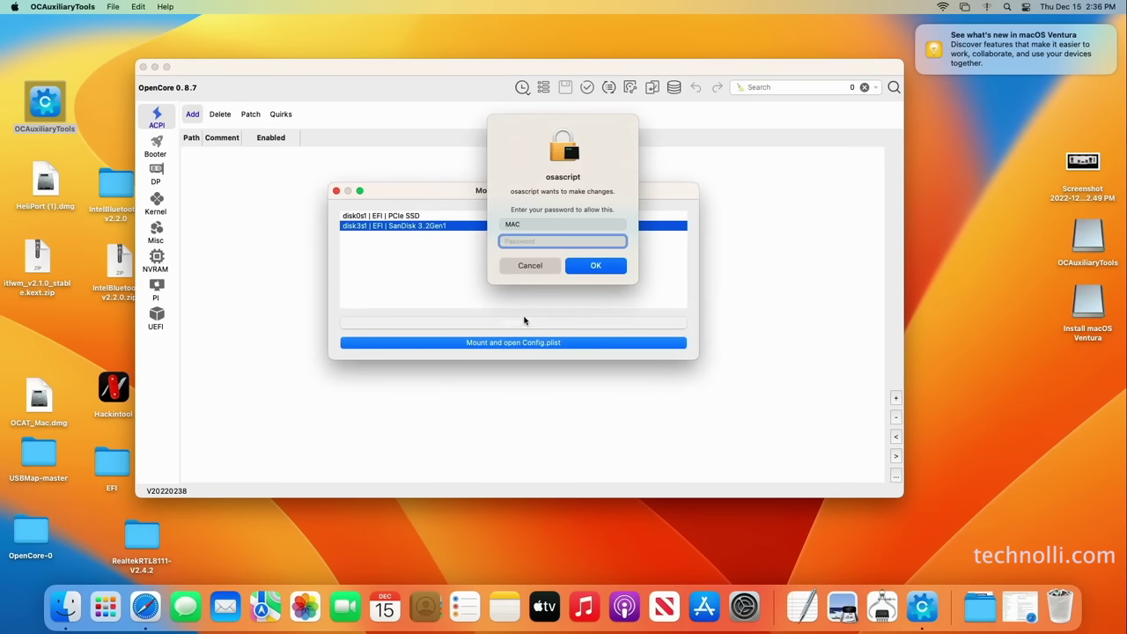
pyautogui.write('****')
pyautogui.press('Return')
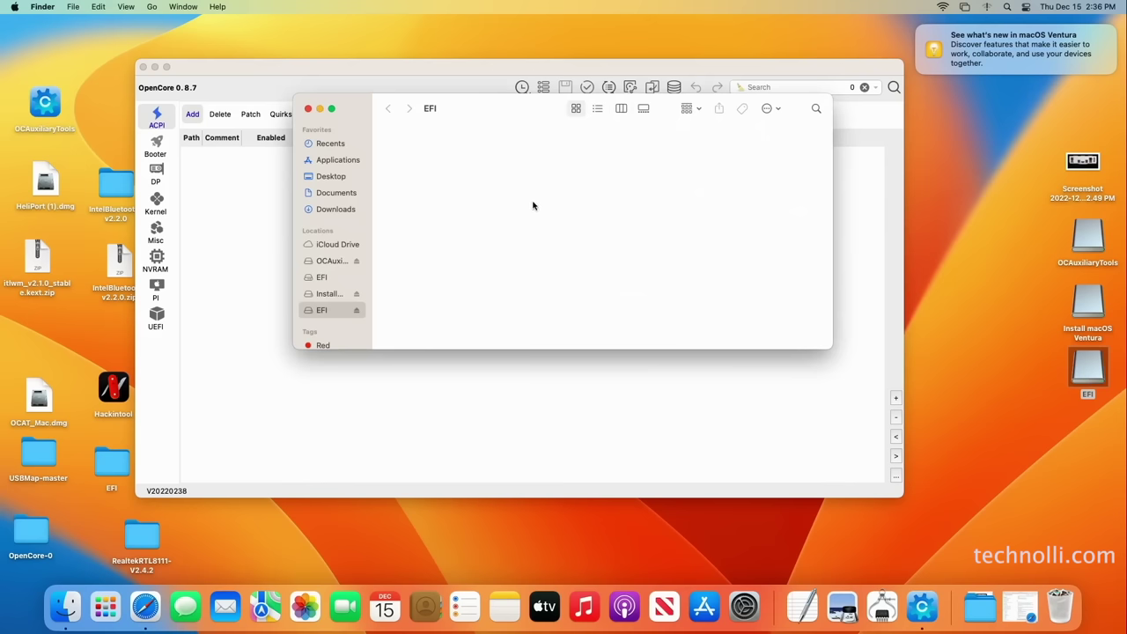
# Copy the desktop EFI folder onto the USB EFI volume, then close Finder and OCAuxiliaryTools
pyautogui.moveTo(103, 466); pyautogui.dragTo(538, 207)
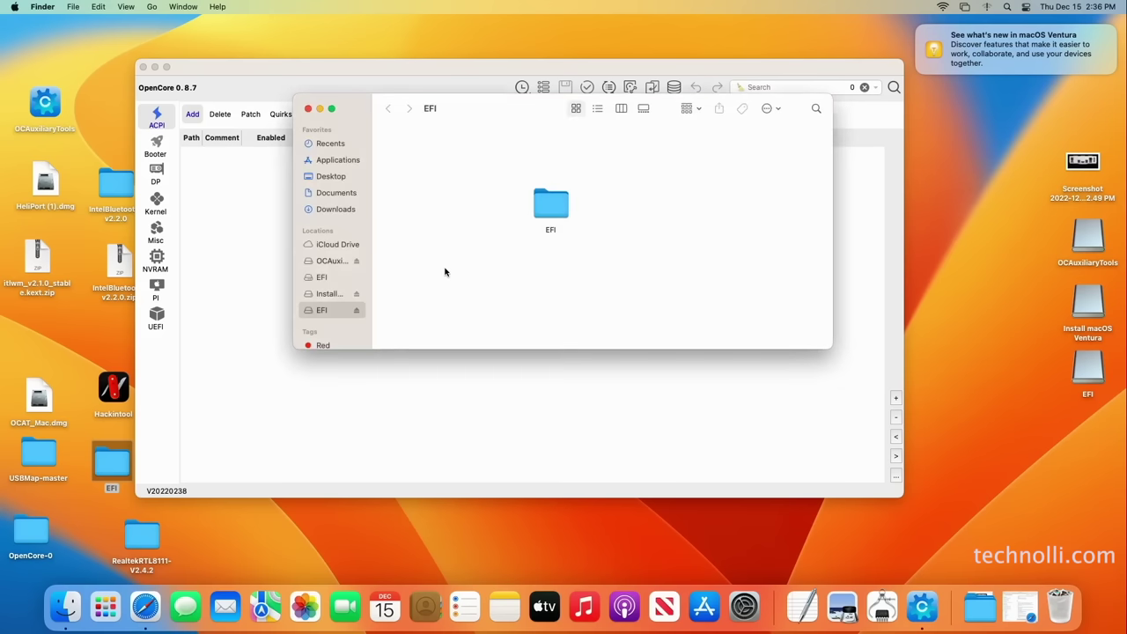
pyautogui.click(308, 108)
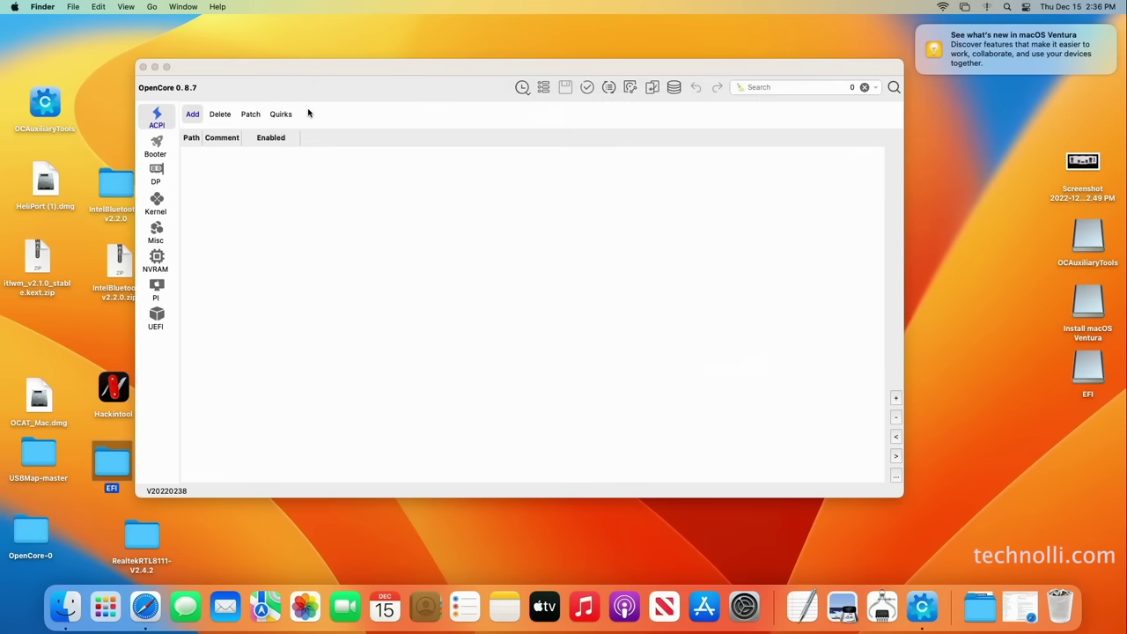
pyautogui.click(144, 67)
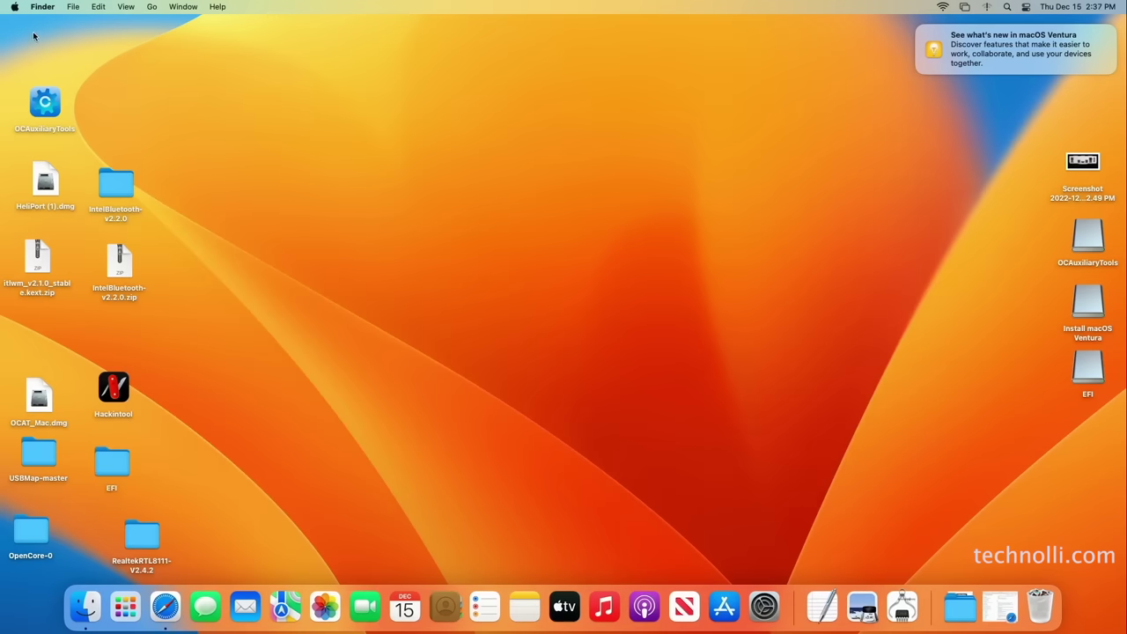
# Restart the Mac from the Apple menu and confirm, booting into the Gigabyte BIOS
pyautogui.click(14, 8)
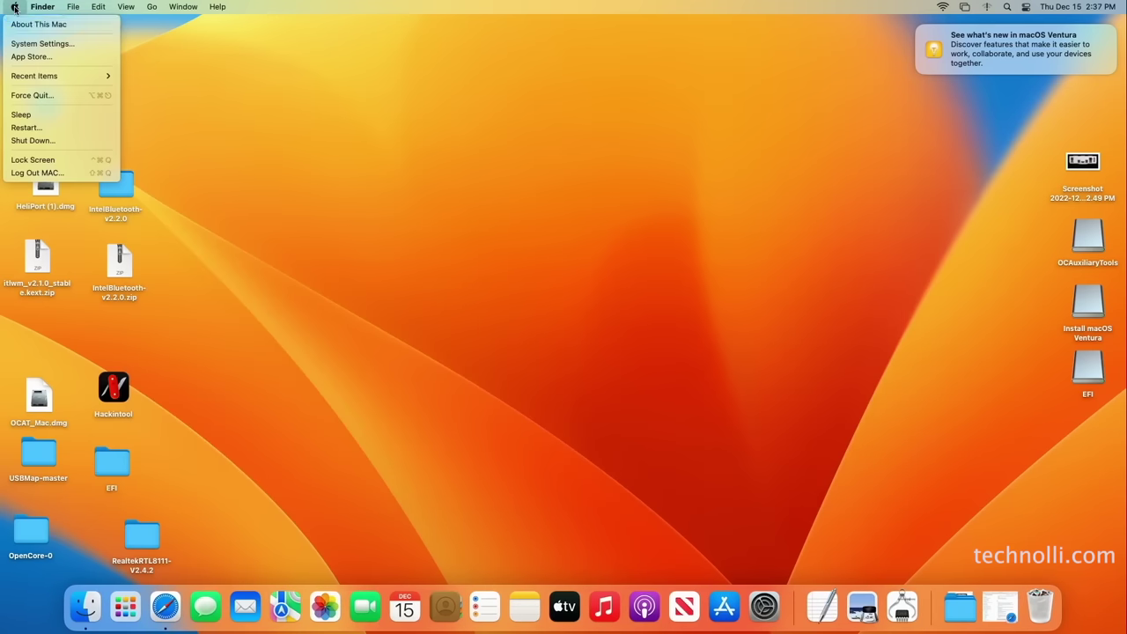
pyautogui.click(49, 131)
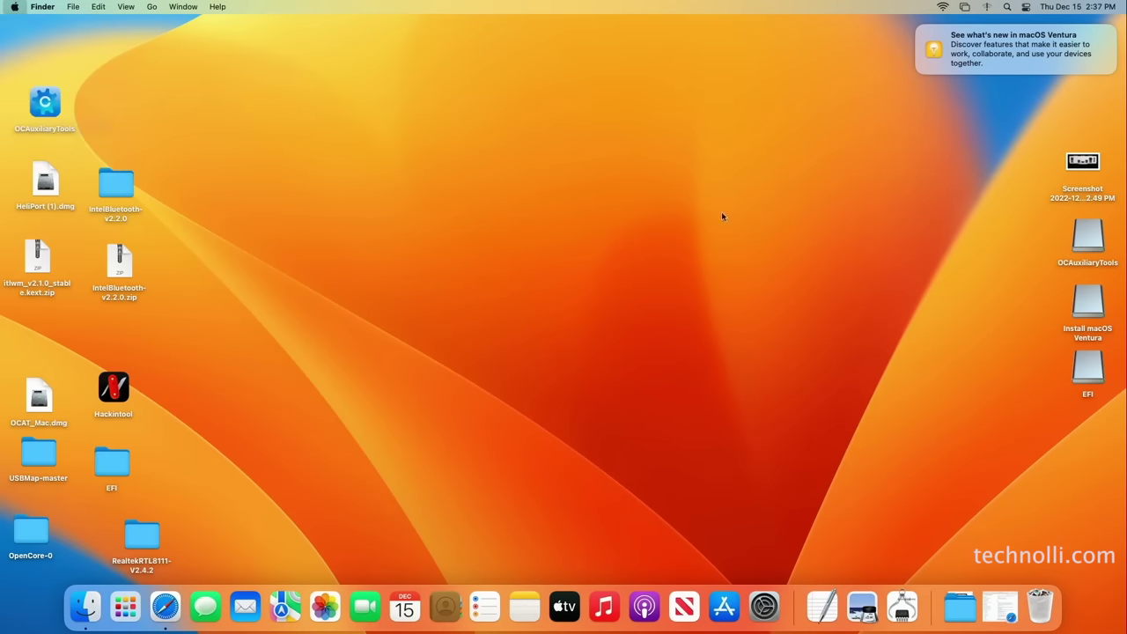
pyautogui.click(666, 221)
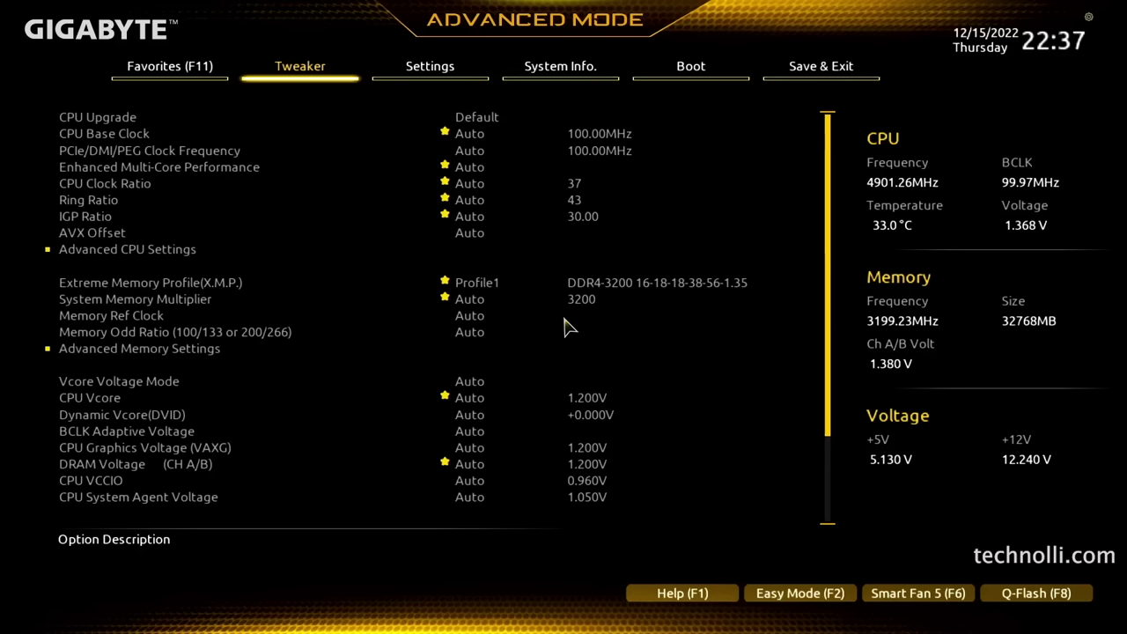
# On the Favorites page, review X.M.P., CSM Support, Secure Boot Mode and VT-d
pyautogui.press('F11')
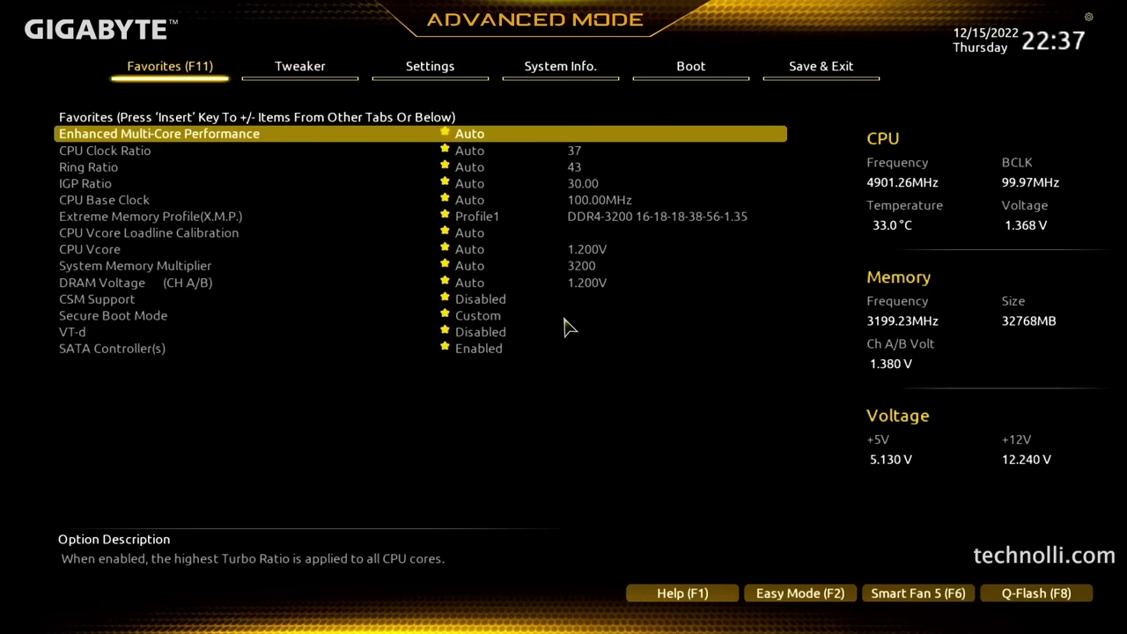
pyautogui.press('Down')
pyautogui.press('Down')
pyautogui.press('Down')
pyautogui.press('Down')
pyautogui.press('Down')
pyautogui.press('Down')
pyautogui.press('Down')
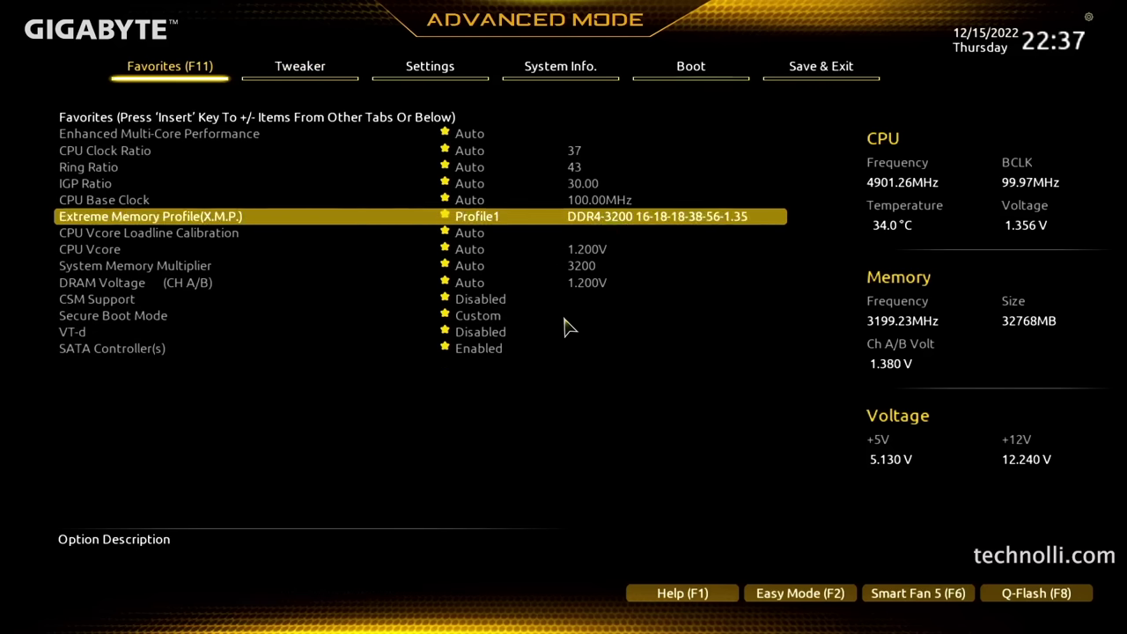
pyautogui.press('Down')
pyautogui.press('Down')
pyautogui.press('Down')
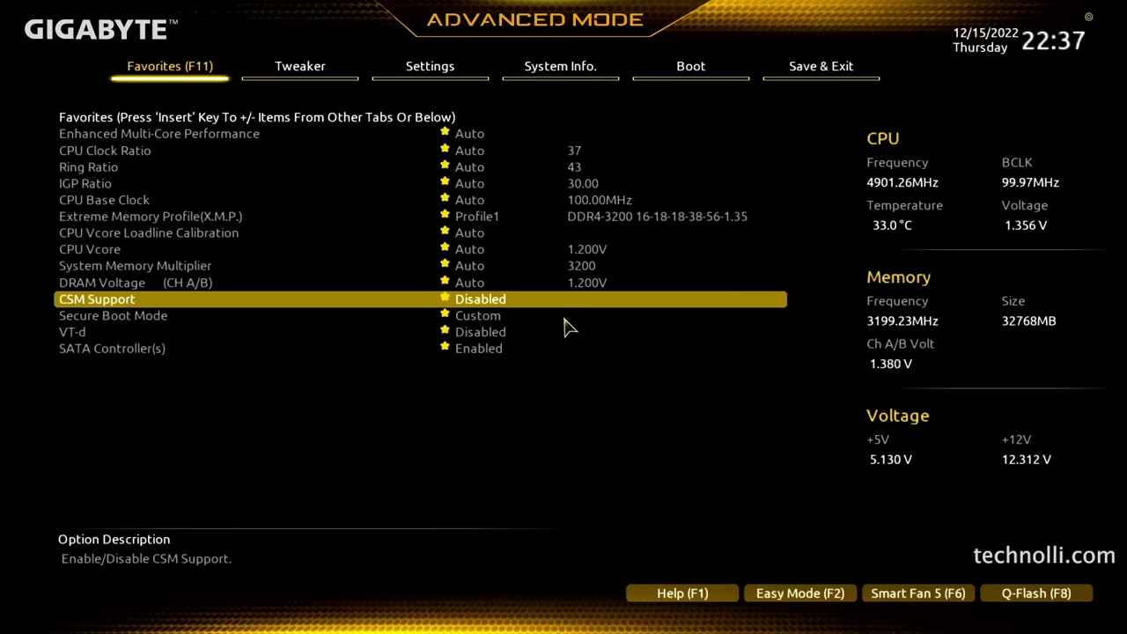
pyautogui.press('Down')
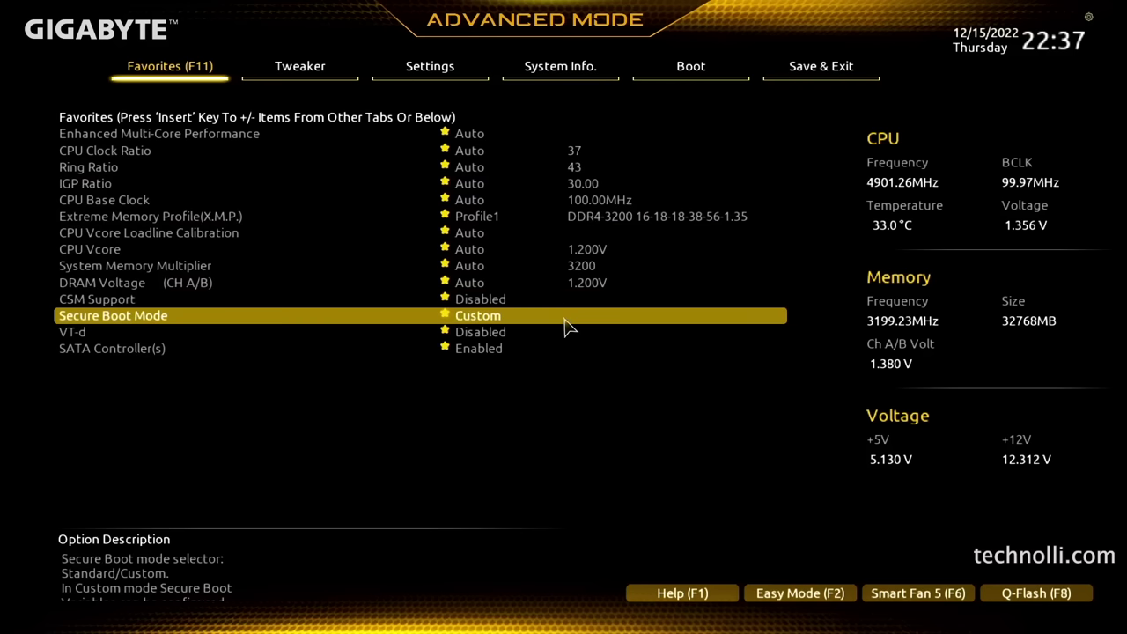
pyautogui.press('Down')
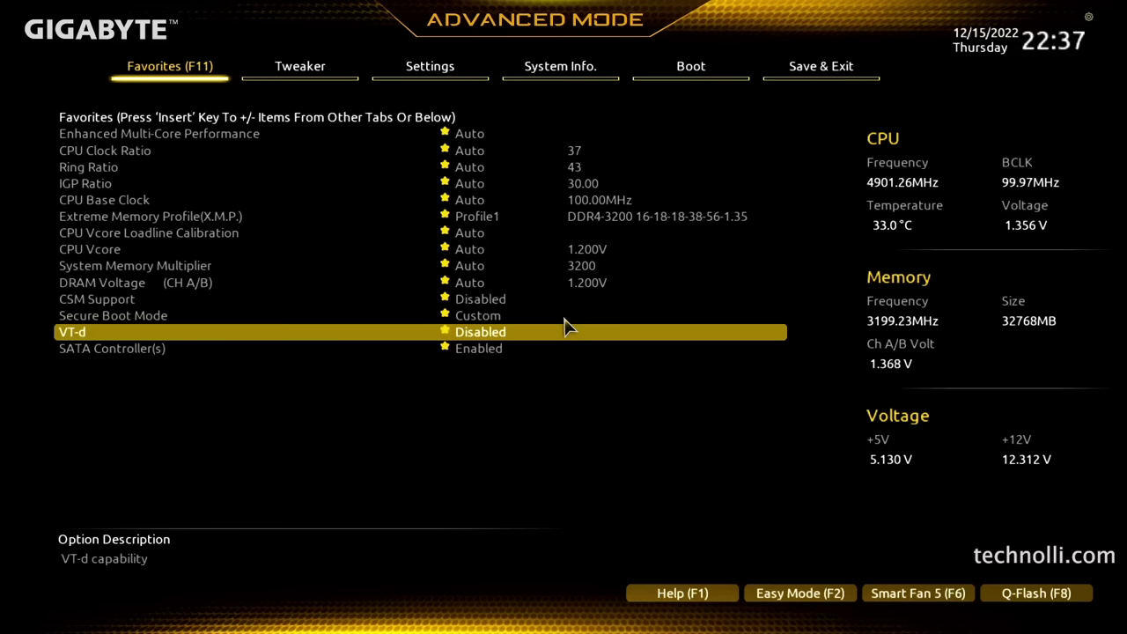
# On the Tweaker page, check Advanced Voltage Settings, AVX Offset and X.M.P., then move to Settings
pyautogui.press('Right')
pyautogui.press('Up')
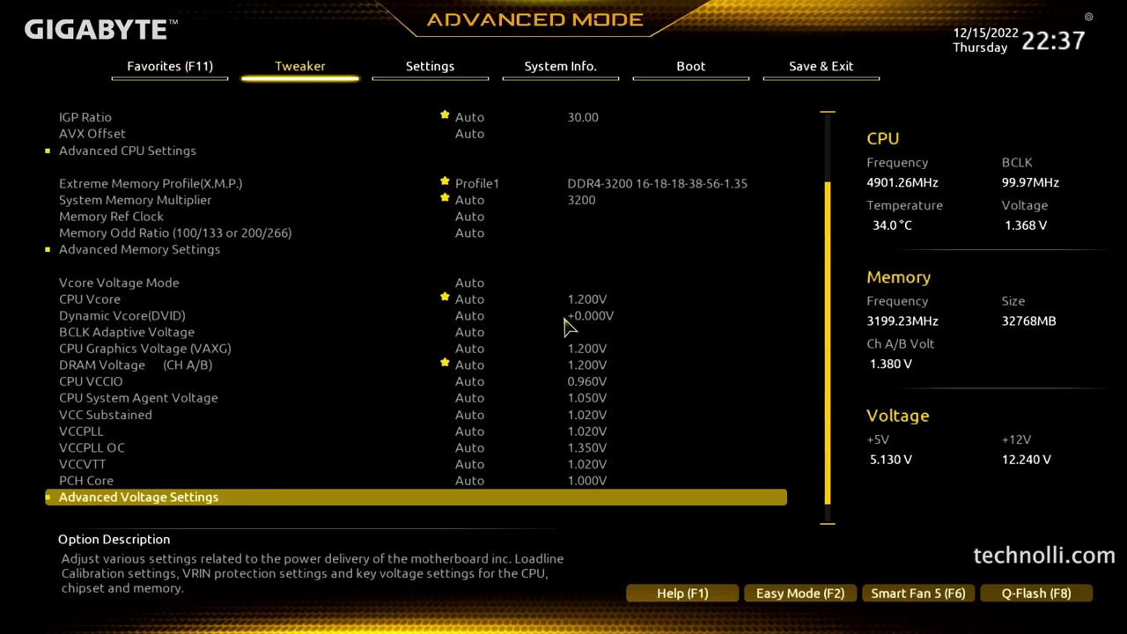
pyautogui.press('Up')
pyautogui.press('Up')
pyautogui.press('Up')
pyautogui.press('Up')
pyautogui.press('Up')
pyautogui.press('Up')
pyautogui.press('Up')
pyautogui.press('Up')
pyautogui.press('Up')
pyautogui.press('Up')
pyautogui.press('Up')
pyautogui.press('Up')
pyautogui.press('Up')
pyautogui.press('Up')
pyautogui.press('Up')
pyautogui.press('Up')
pyautogui.press('Up')
pyautogui.press('Up')
pyautogui.press('Up')
pyautogui.press('Up')
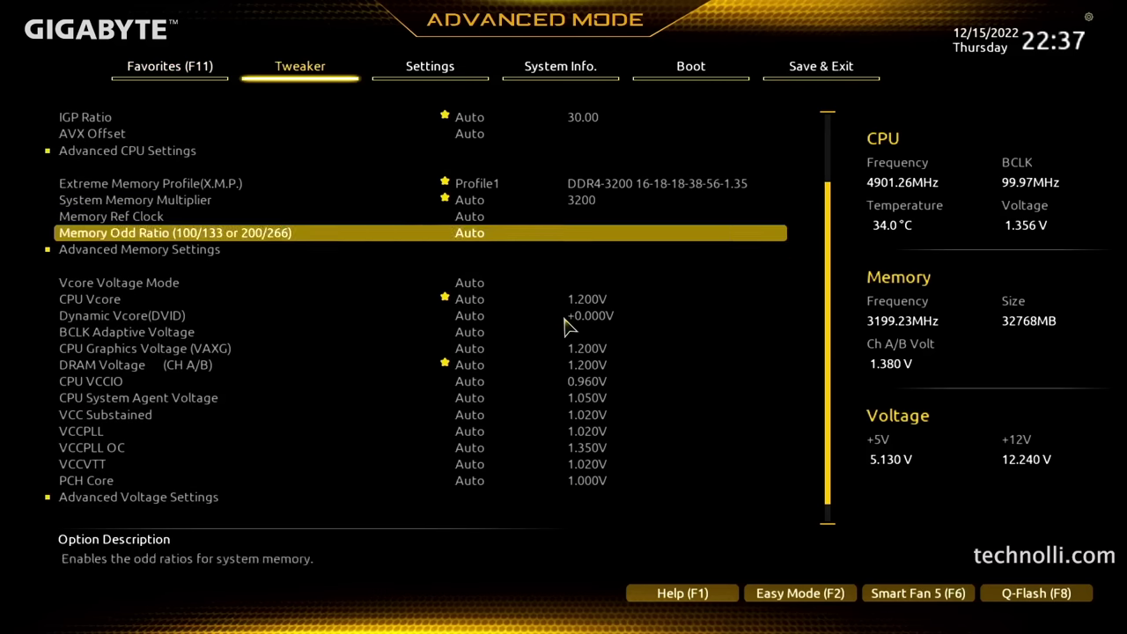
pyautogui.press('Down')
pyautogui.press('Down')
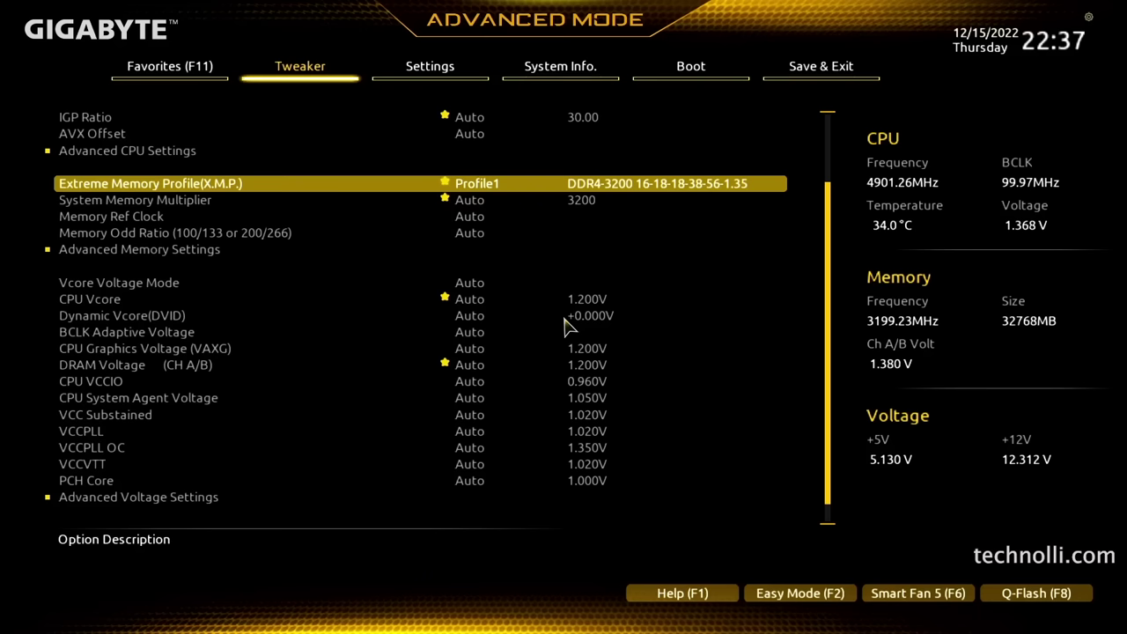
pyautogui.press('Right')
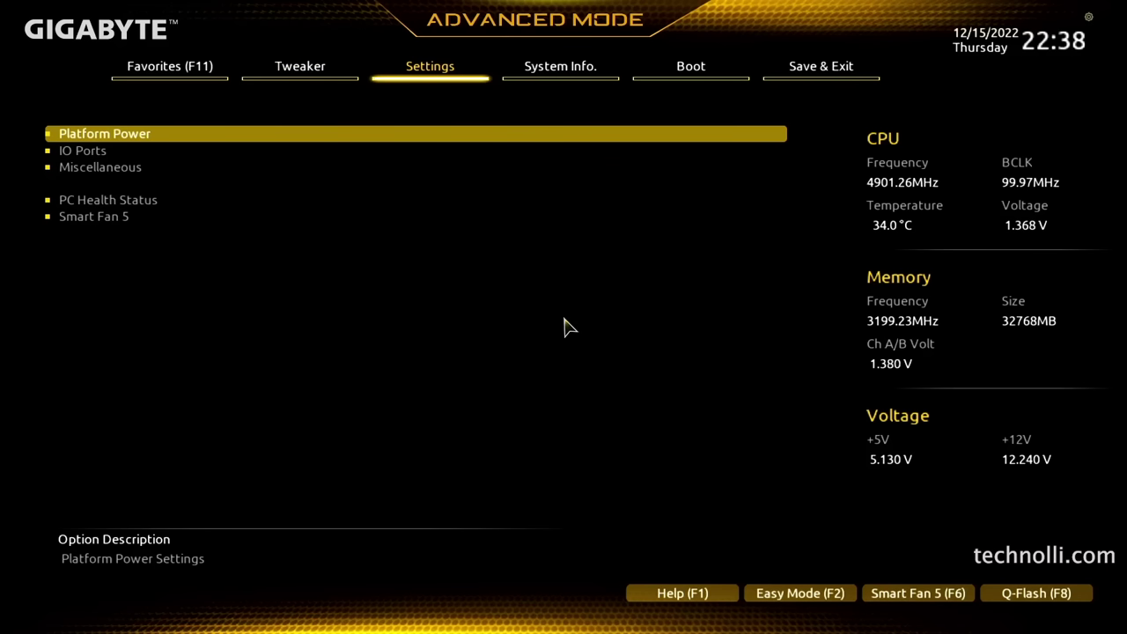
# Open IO Ports and review Audio Controller, Above 4G Decoding and IOAPIC 24-119 Entries
pyautogui.press('Down')
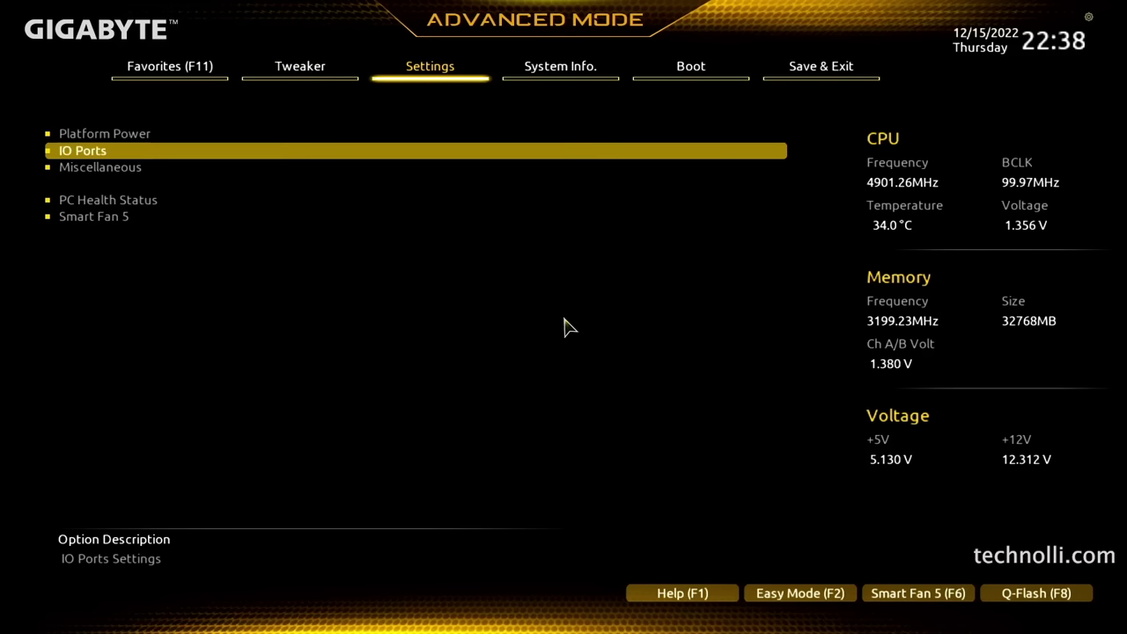
pyautogui.press('Return')
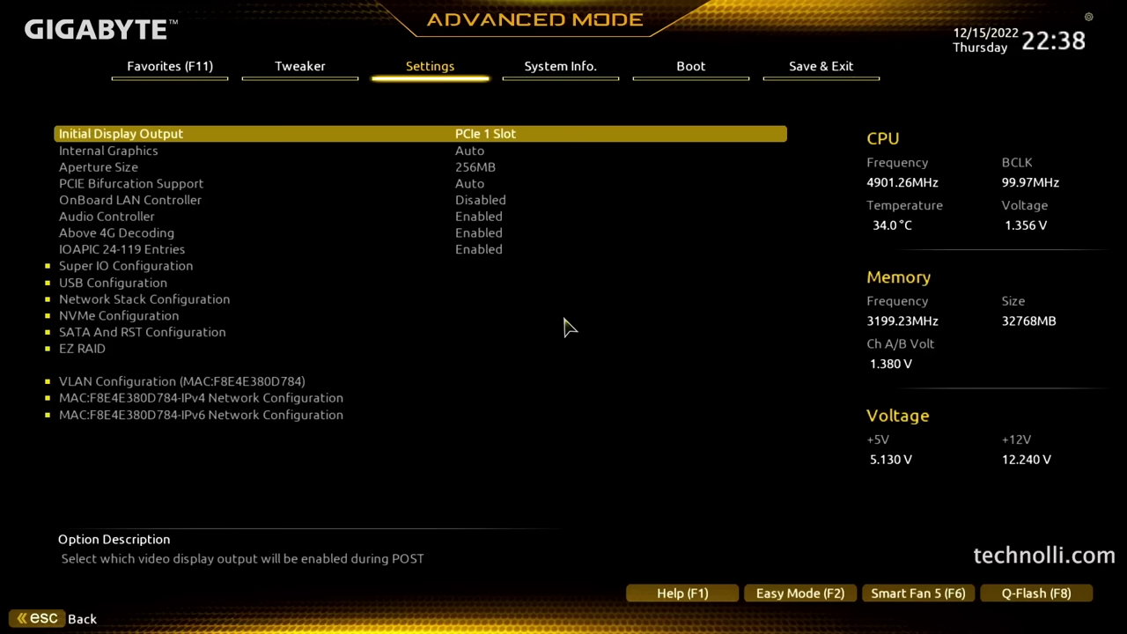
pyautogui.press('Down')
pyautogui.press('Down')
pyautogui.press('Down')
pyautogui.press('Down')
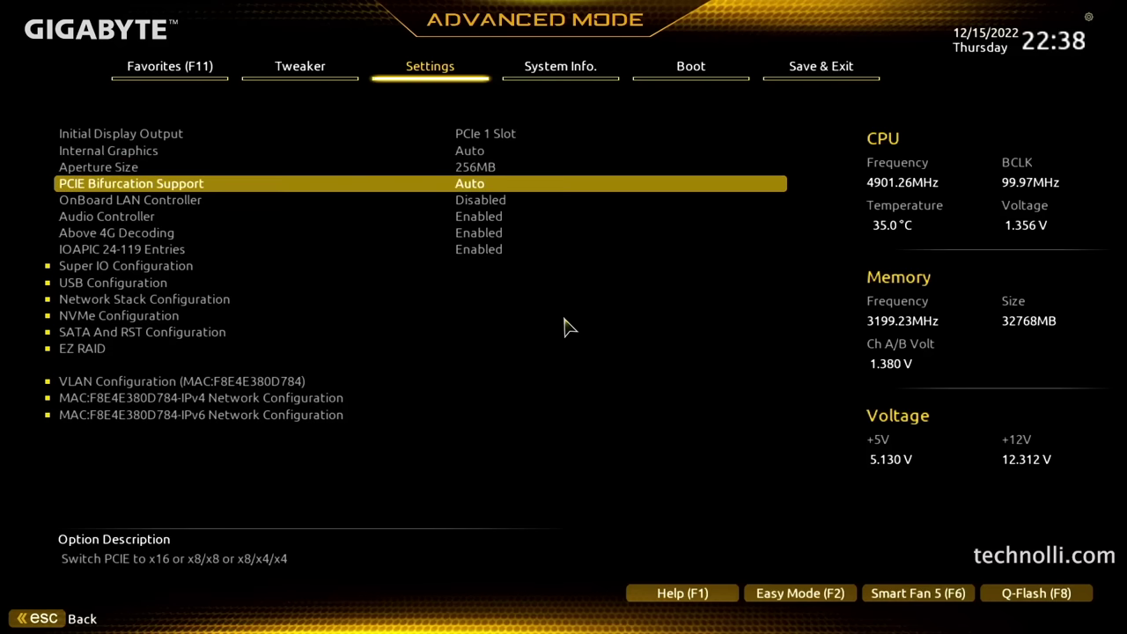
pyautogui.press('Down')
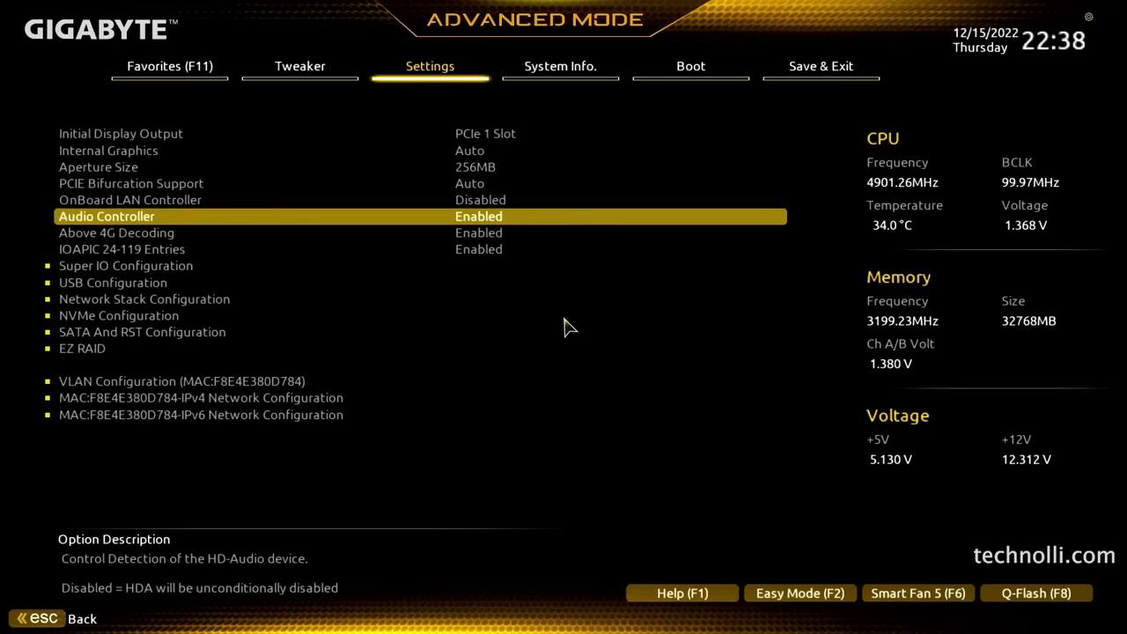
pyautogui.press('Down')
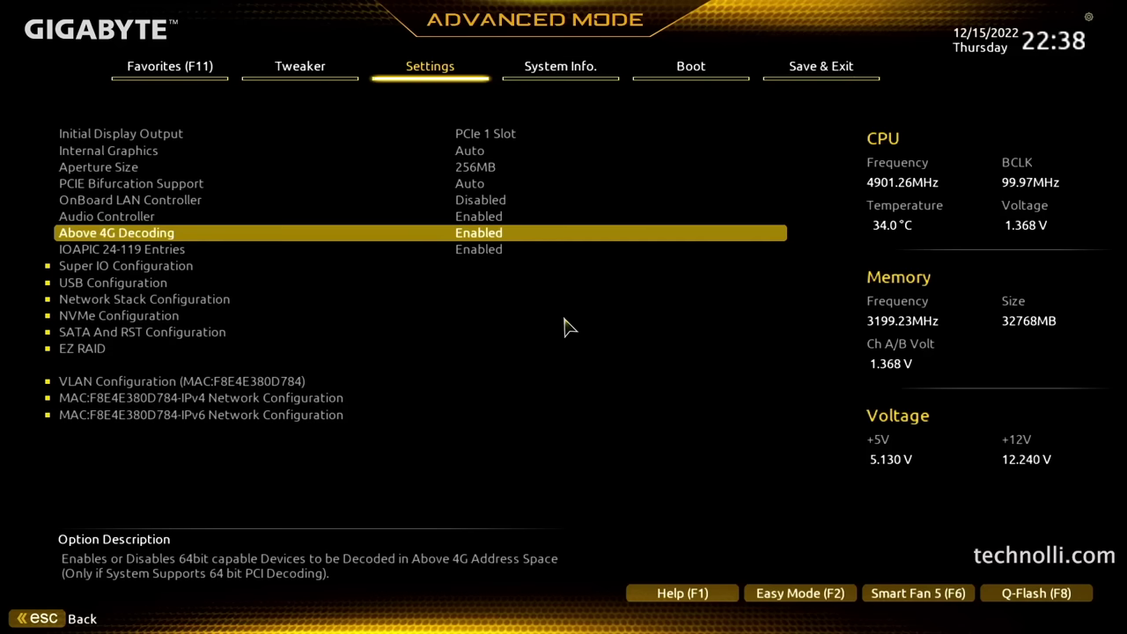
pyautogui.press('Down')
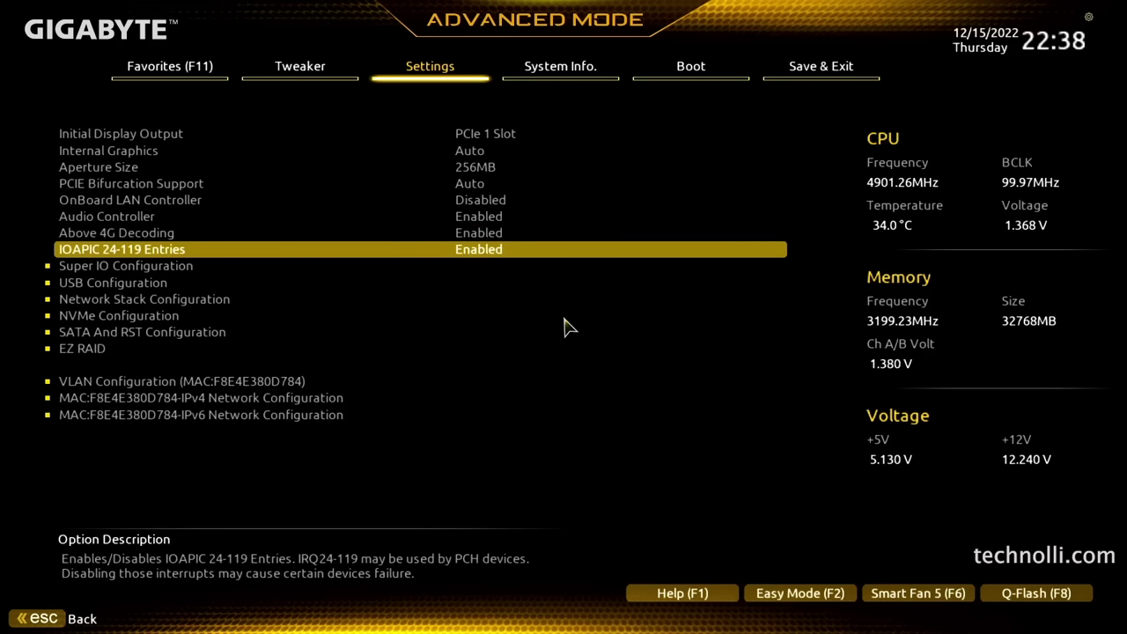
# Inspect the Super IO Configuration and USB Configuration submenus, returning to IO Ports each time
pyautogui.press('Down')
pyautogui.press('Return')
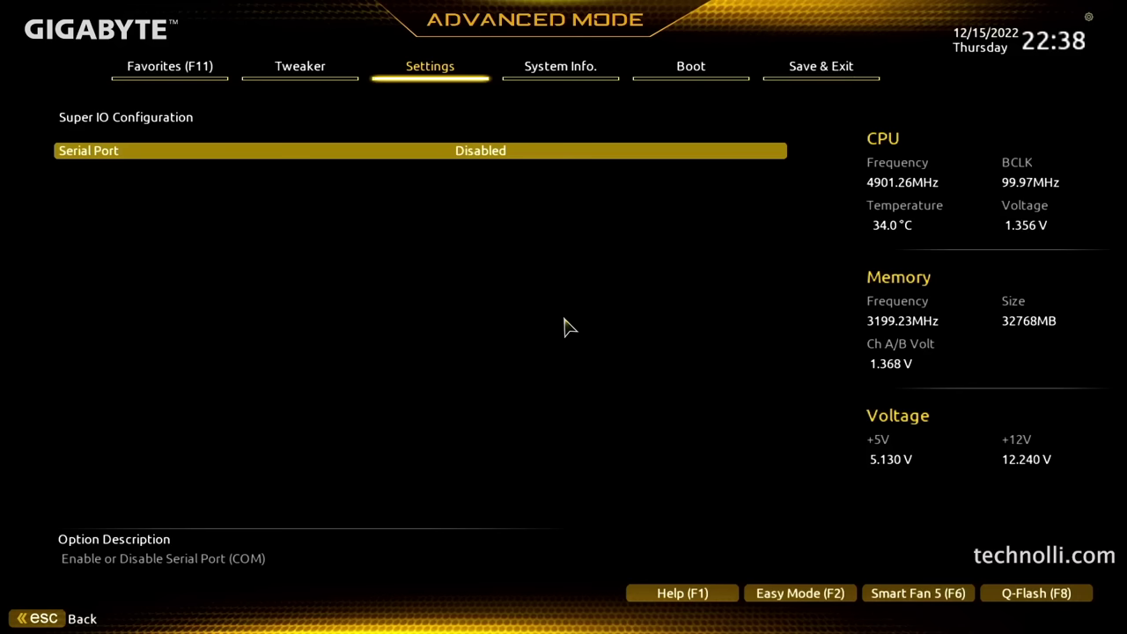
pyautogui.press('Escape')
pyautogui.press('Down')
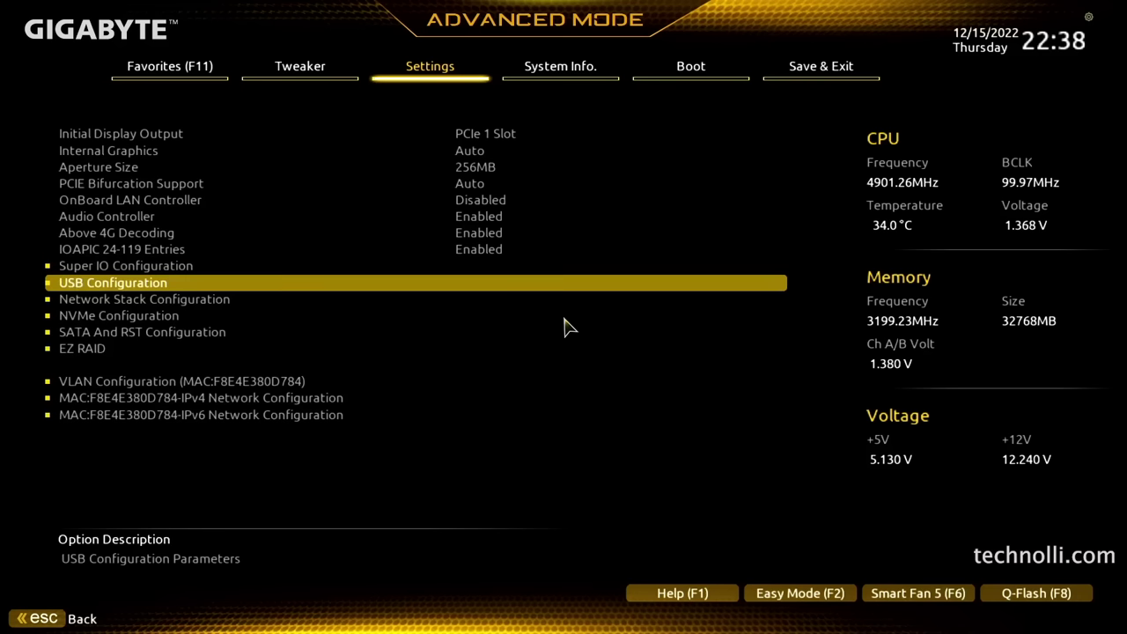
pyautogui.press('Return')
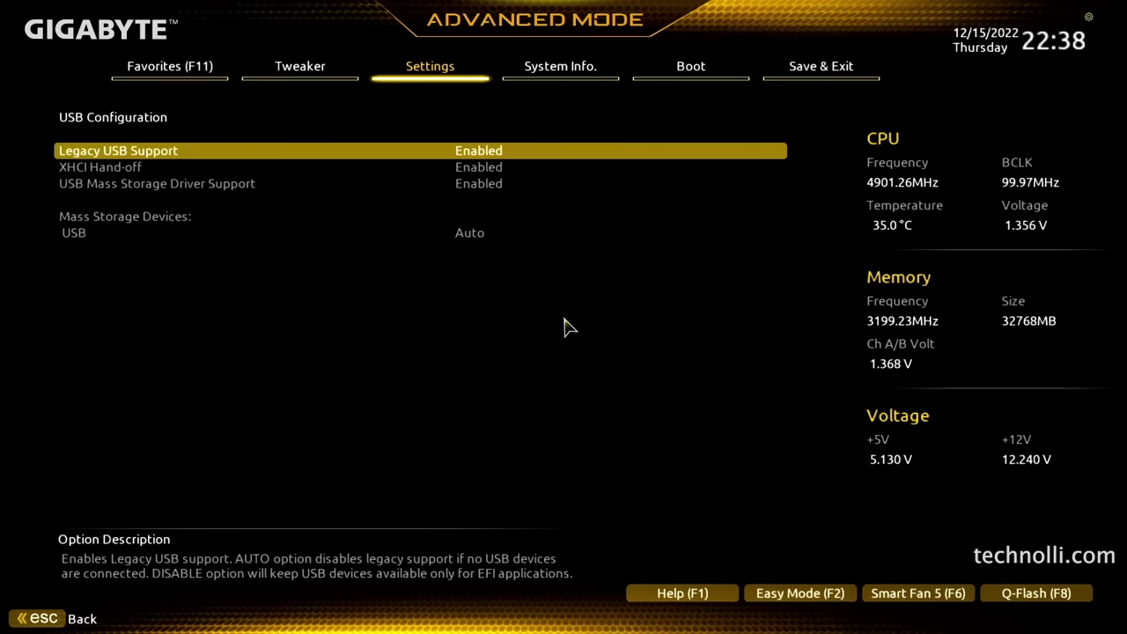
pyautogui.press('Escape')
# Check Network Stack and VLAN Configuration, then move through System Info. to the Boot page
pyautogui.press('Down')
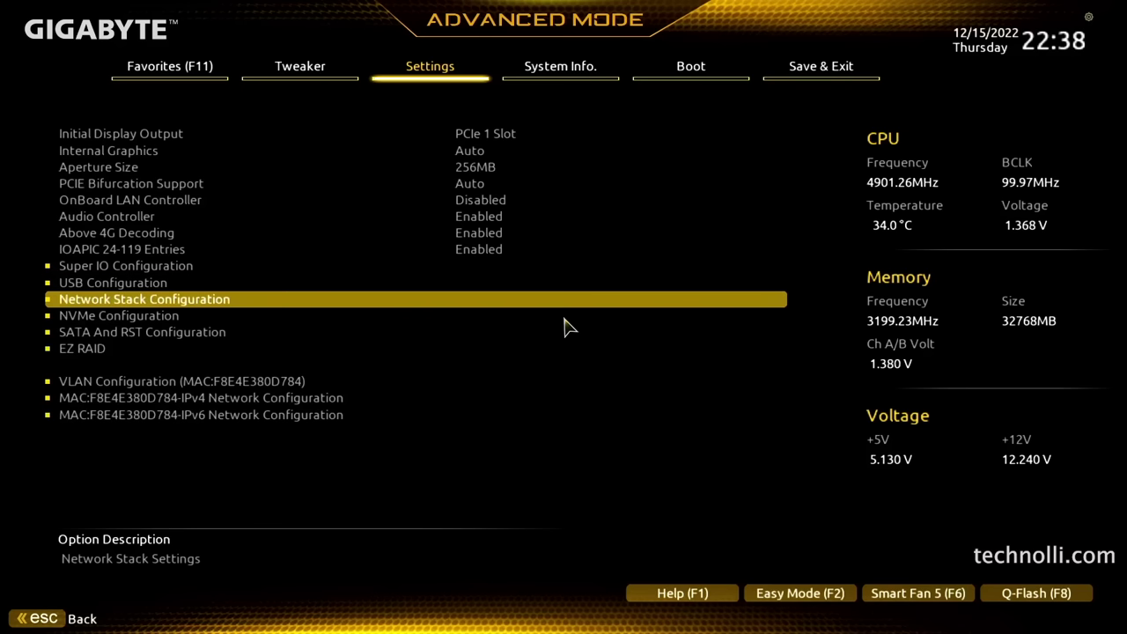
pyautogui.press('Down')
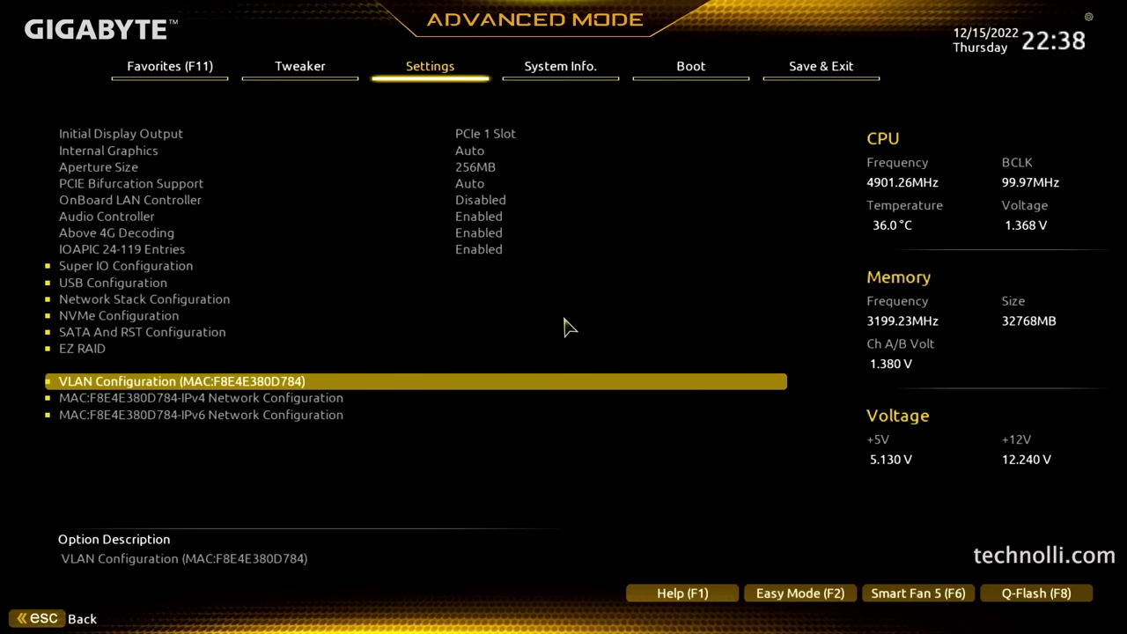
pyautogui.press('Right')
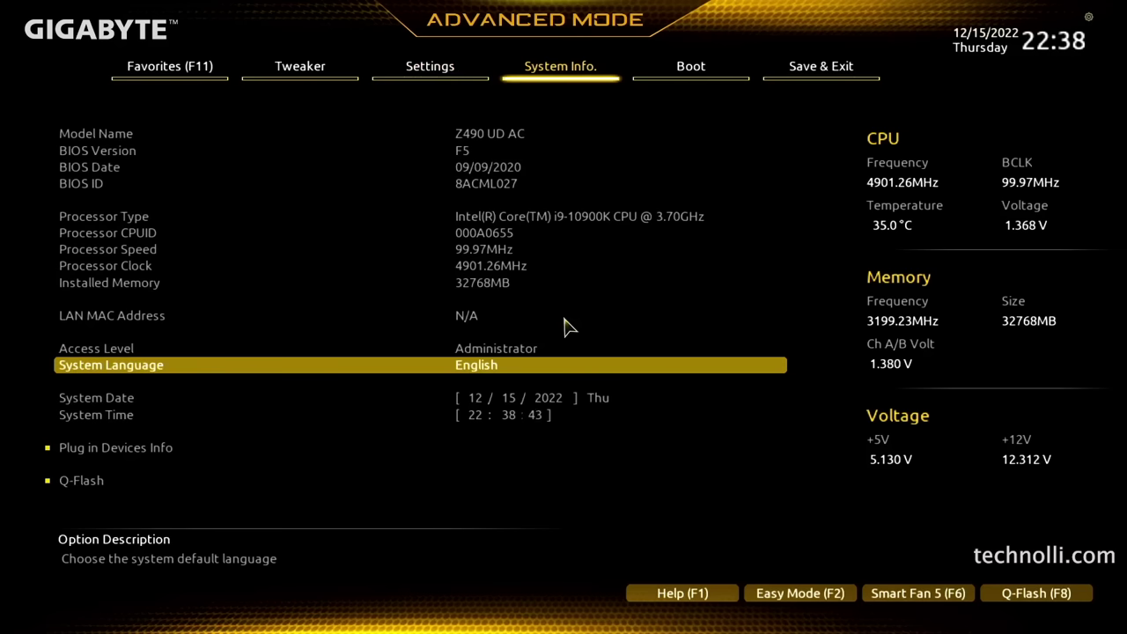
pyautogui.press('Right')
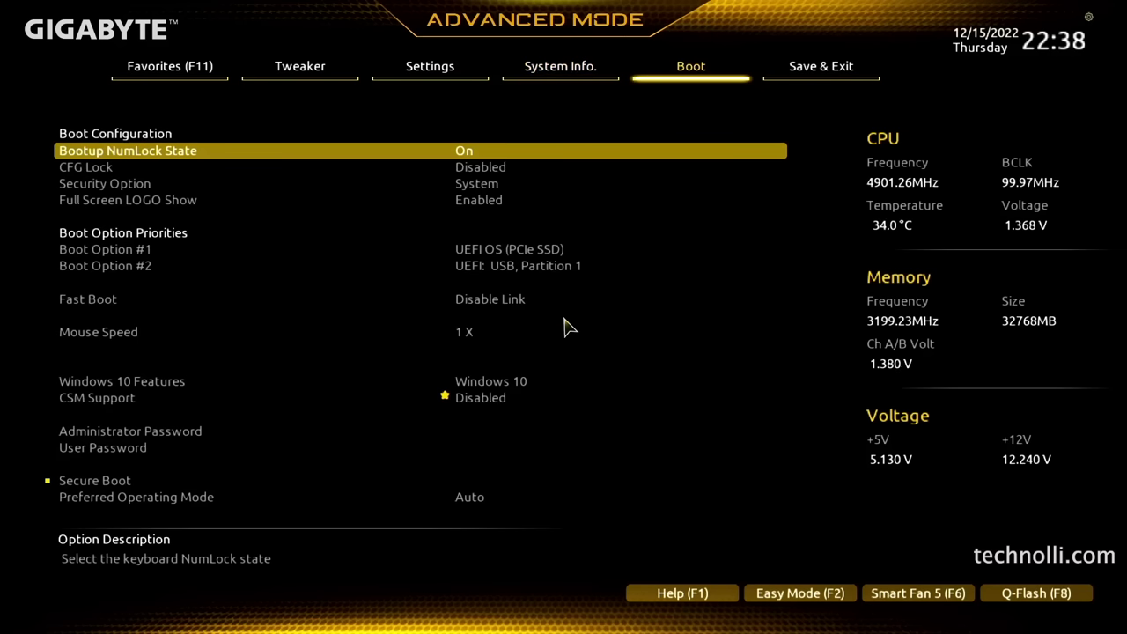
# Set Boot Option #1 to UEFI: USB, Partition 1 after checking CFG Lock and Fast Boot
pyautogui.press('Down')
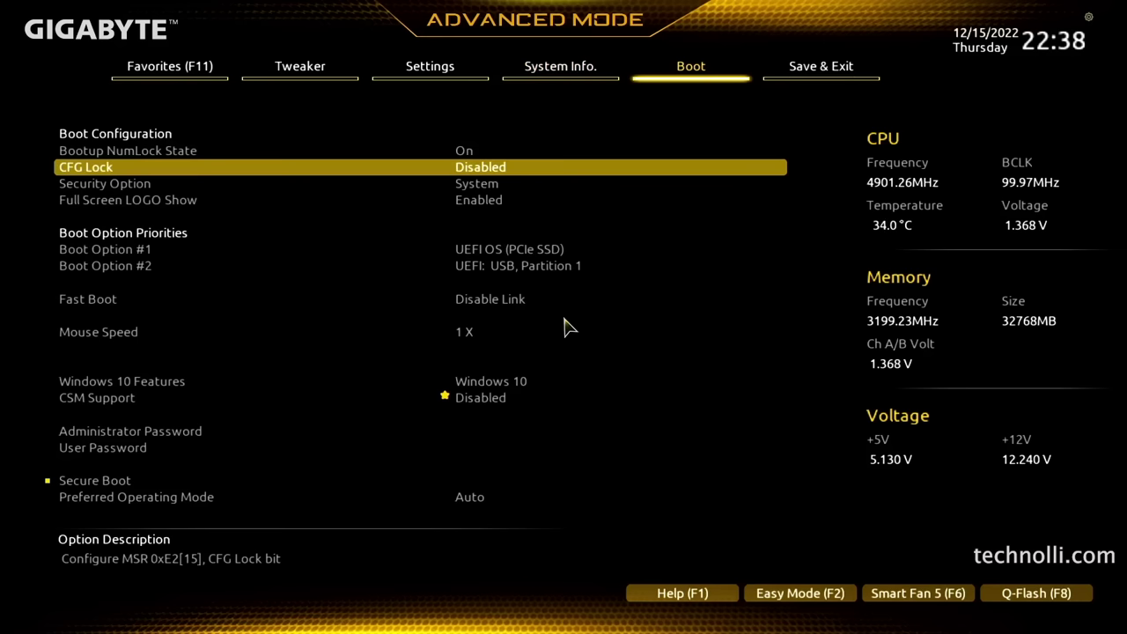
pyautogui.press('Down')
pyautogui.press('Down')
pyautogui.press('Down')
pyautogui.press('Down')
pyautogui.press('Down')
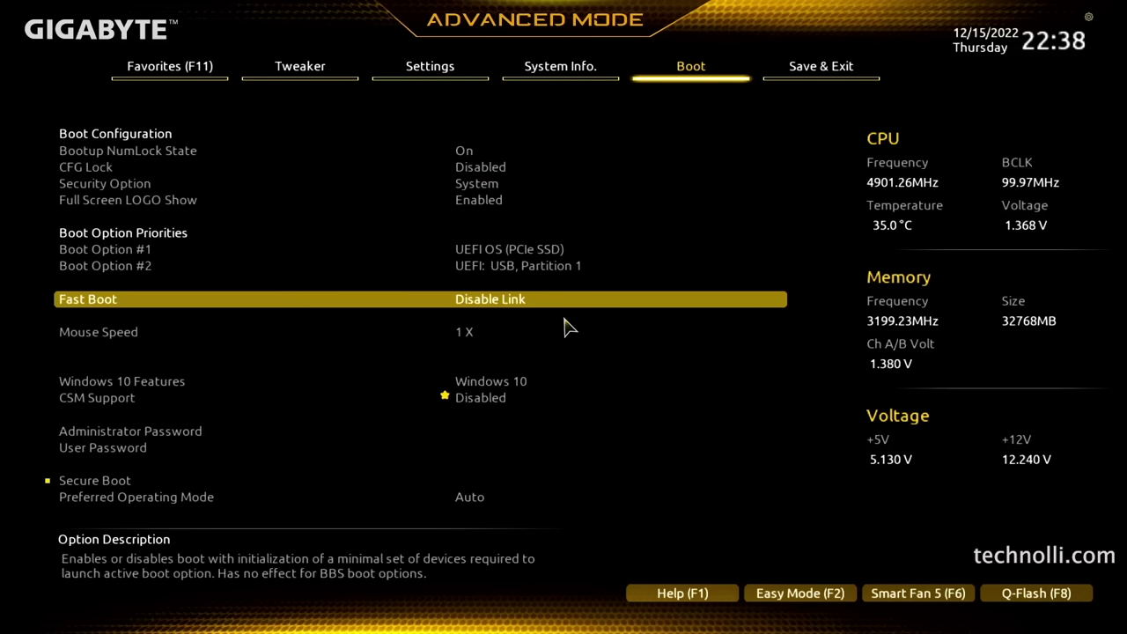
pyautogui.press('Up')
pyautogui.press('Up')
pyautogui.press('Return')
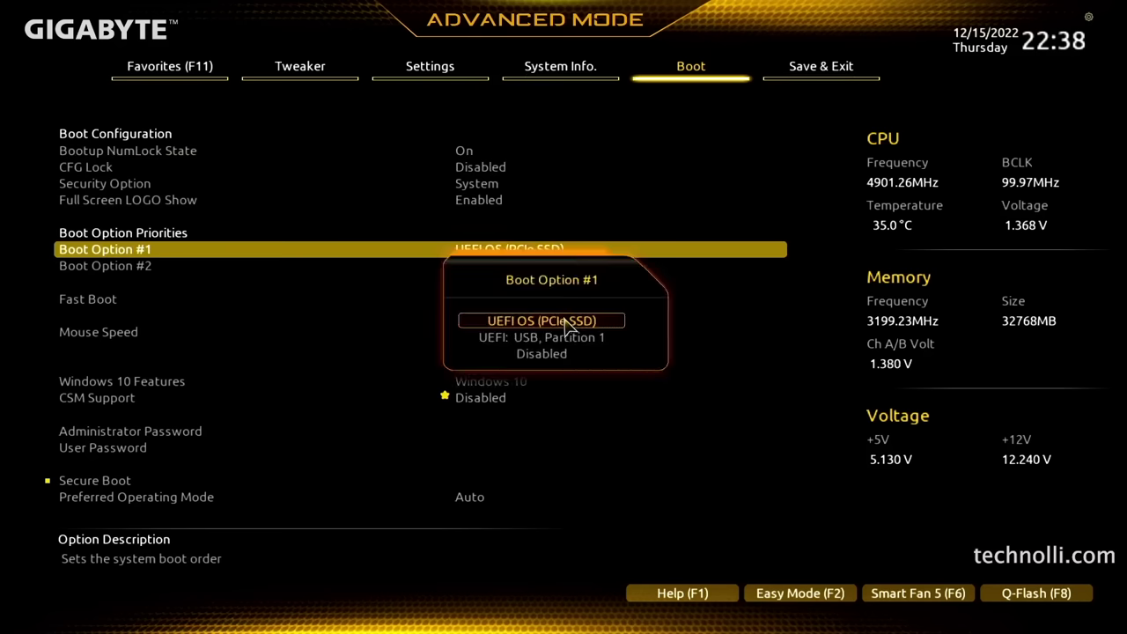
pyautogui.press('Down')
pyautogui.press('Return')
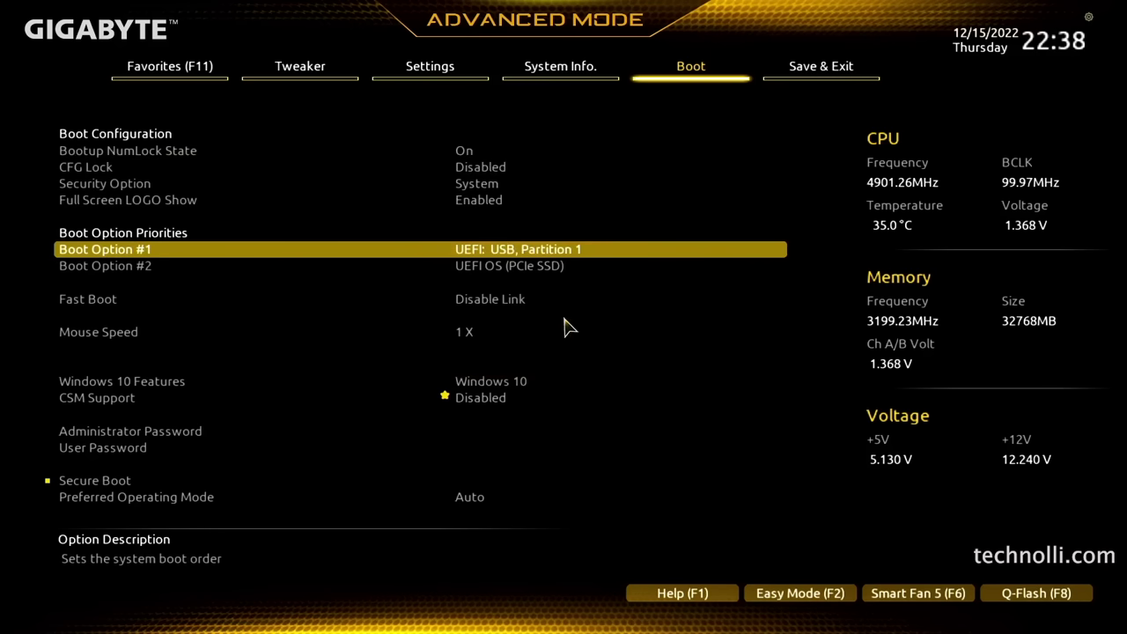
# Check CSM Support and Windows 10 Features, then move to the Save & Exit page
pyautogui.press('Down')
pyautogui.press('Down')
pyautogui.press('Down')
pyautogui.press('Down')
pyautogui.press('Down')
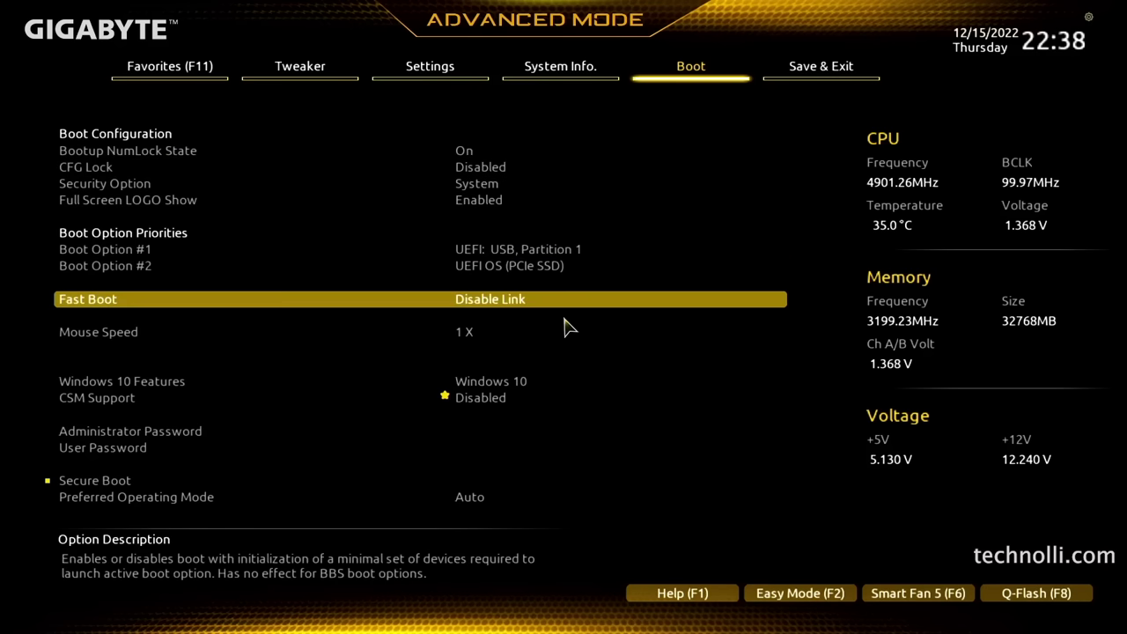
pyautogui.press('Up')
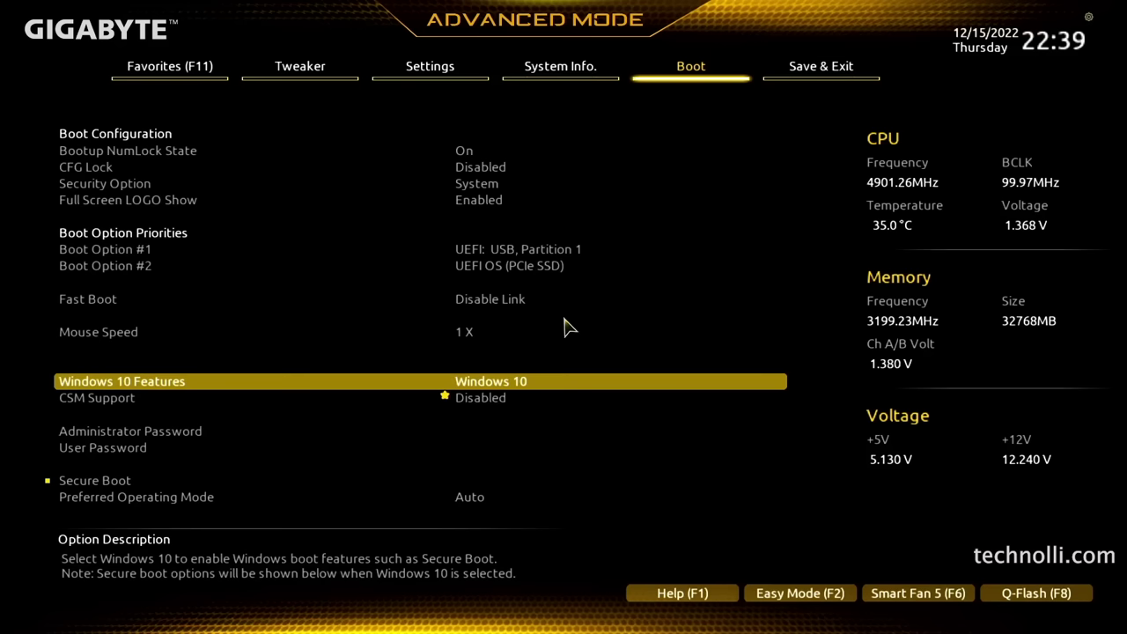
pyautogui.press('Down')
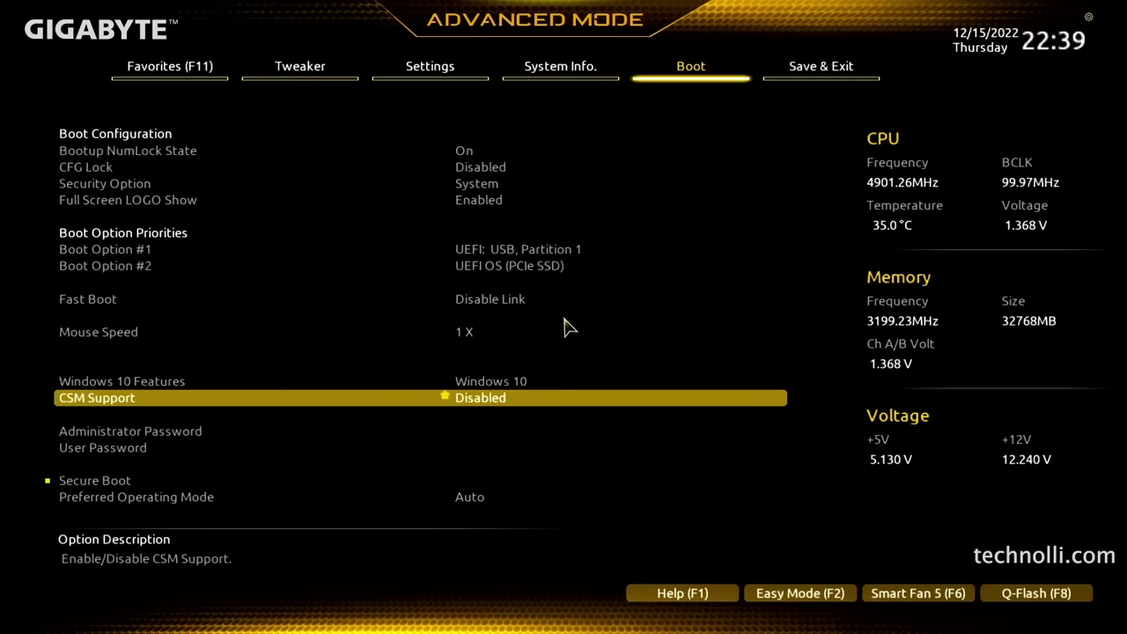
pyautogui.press('Right')
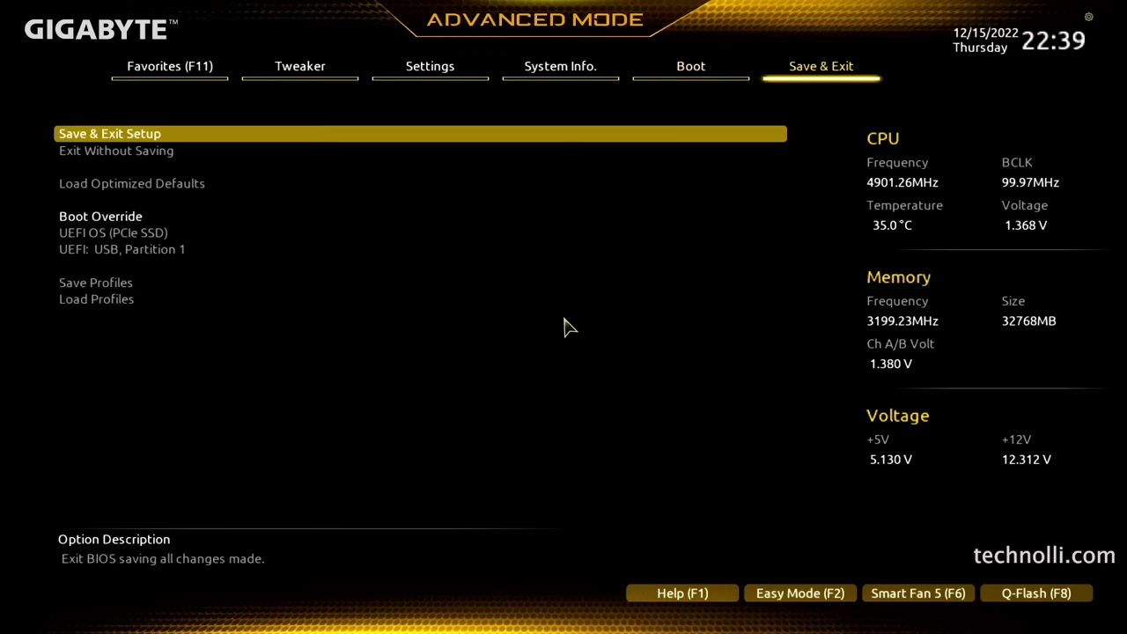
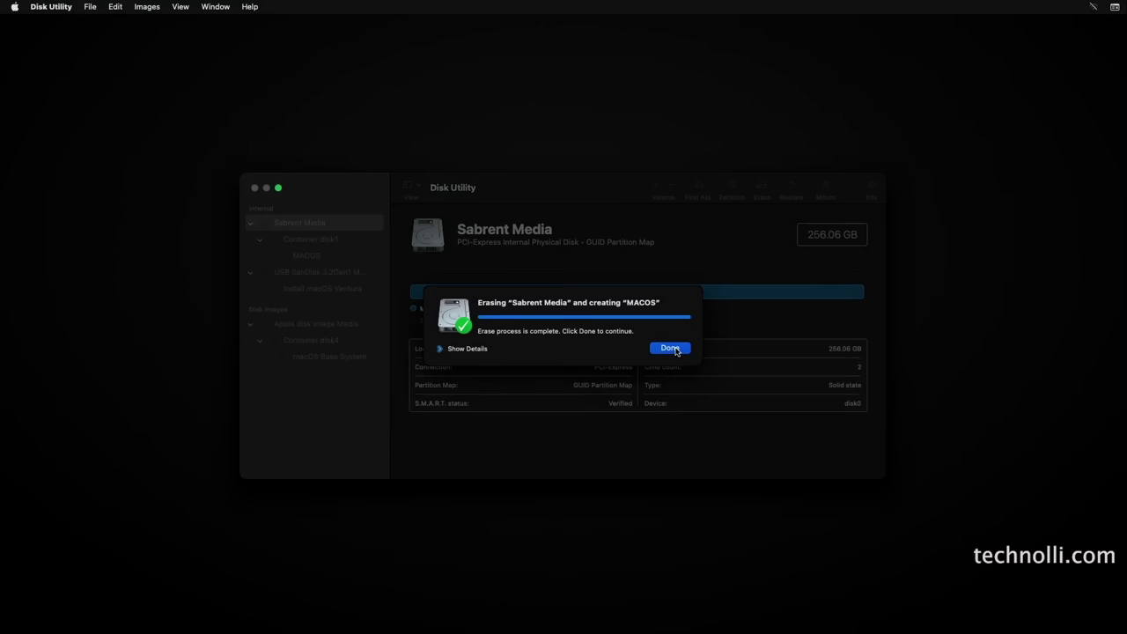
# Dismiss the erase summary, quit Disk Utility and launch the Install macOS Ventura installer
pyautogui.click(670, 349)
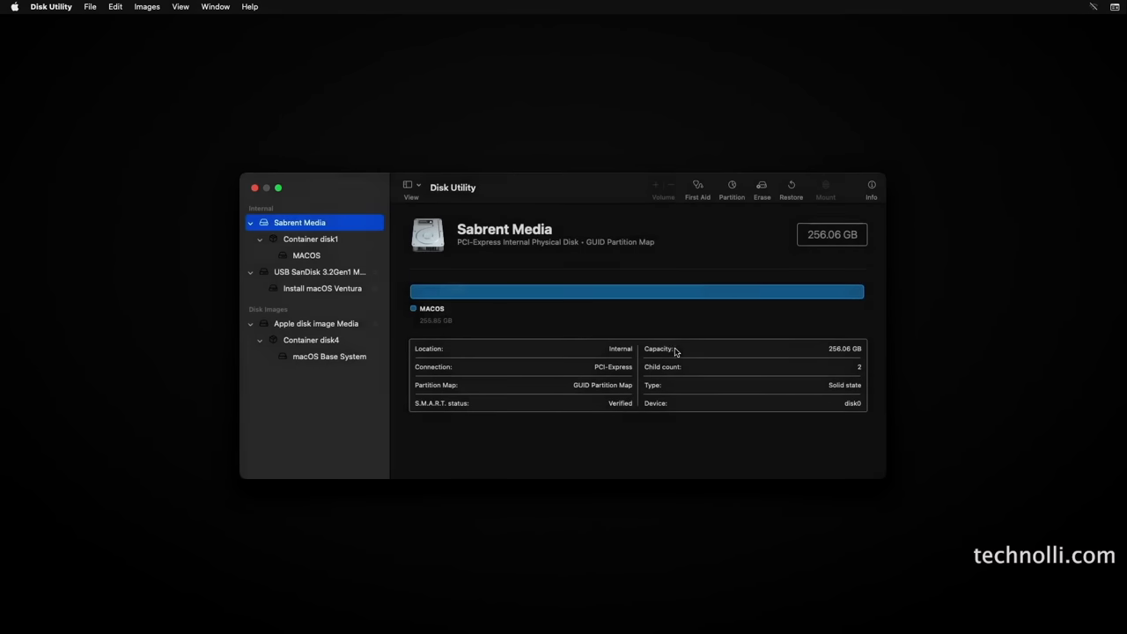
pyautogui.click(257, 190)
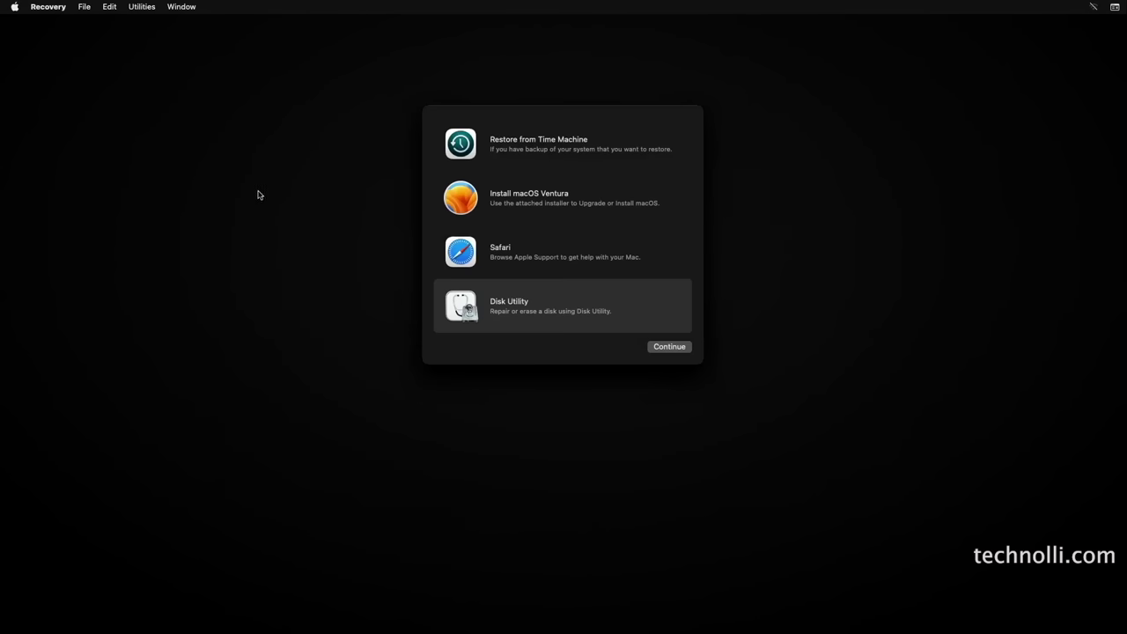
pyautogui.click(513, 201)
pyautogui.click(676, 350)
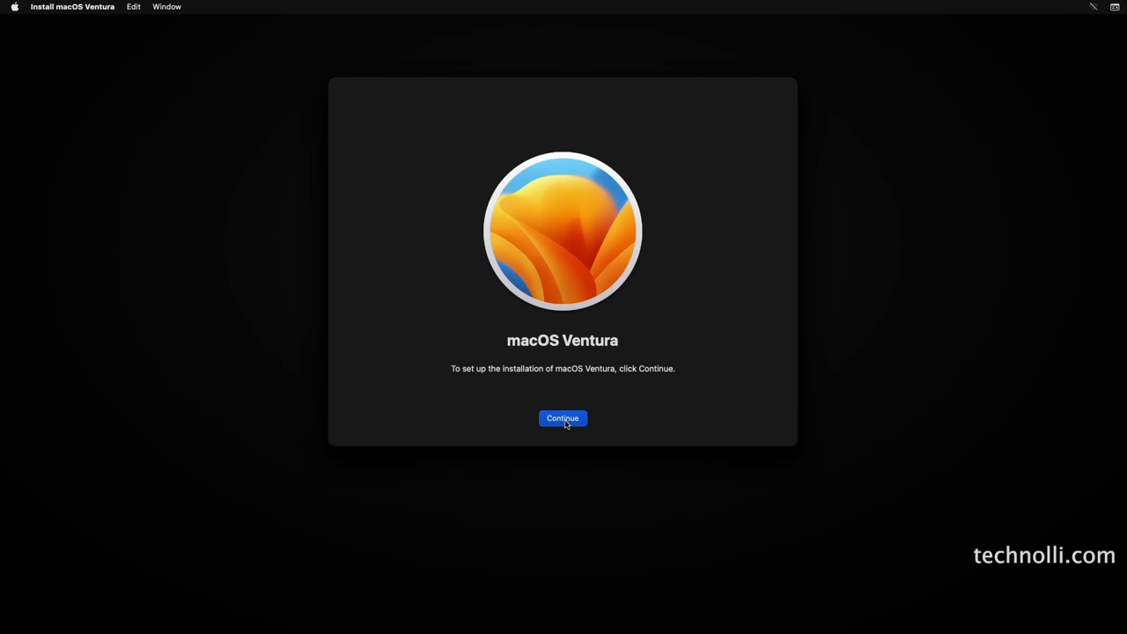
pyautogui.click(563, 419)
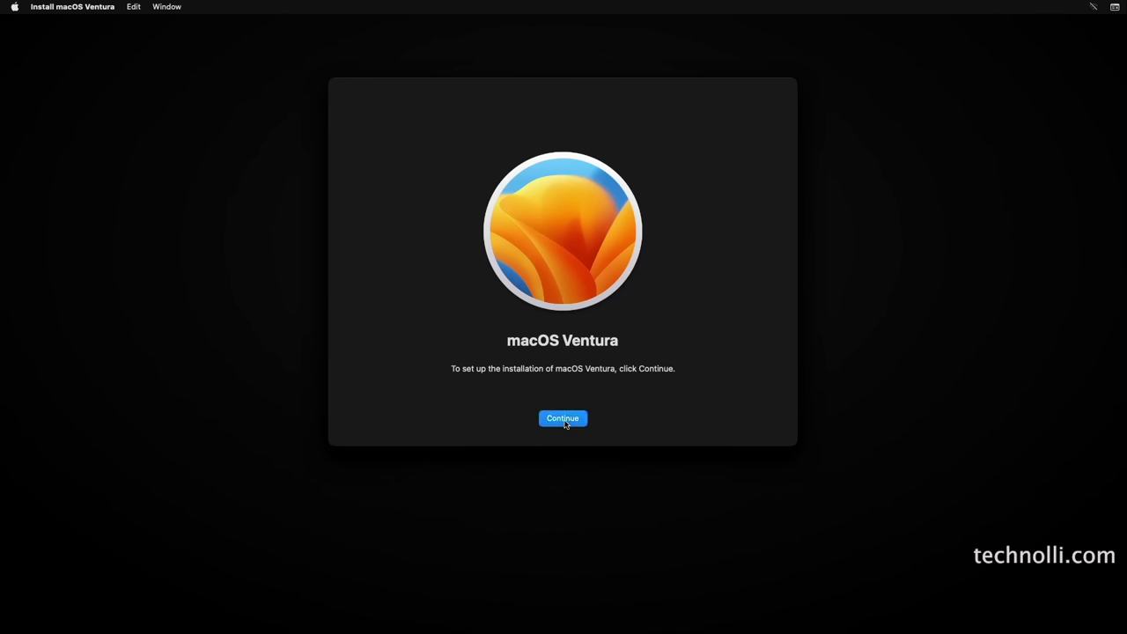
pyautogui.click(564, 420)
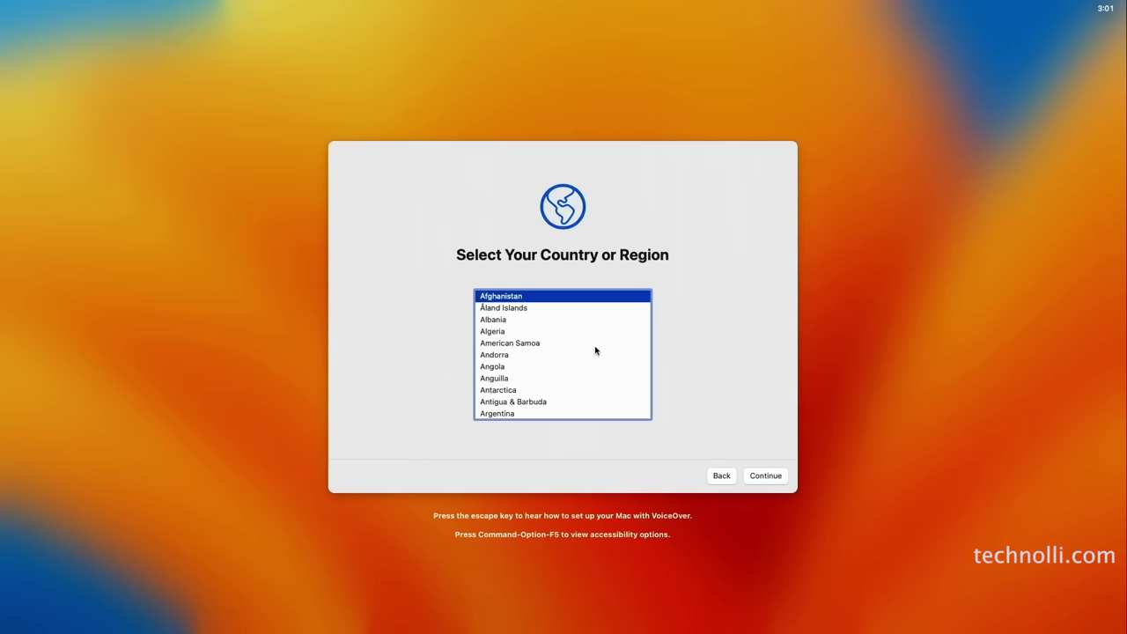
# Select United States as the region, accept the language settings and skip accessibility
pyautogui.press('u')
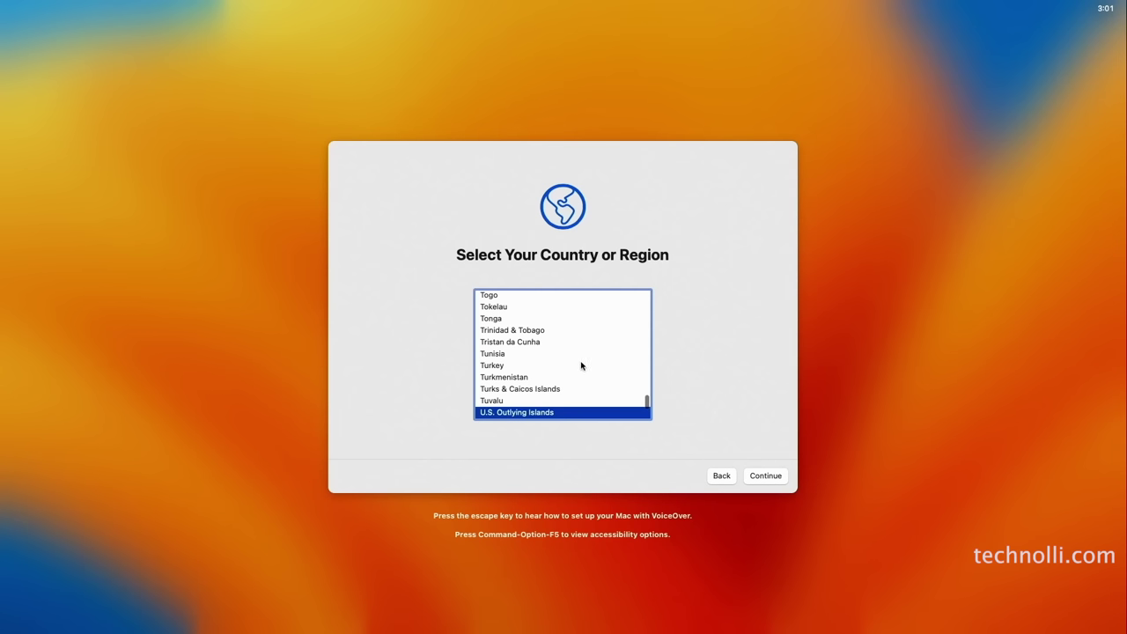
pyautogui.scroll(-4, 563, 396)
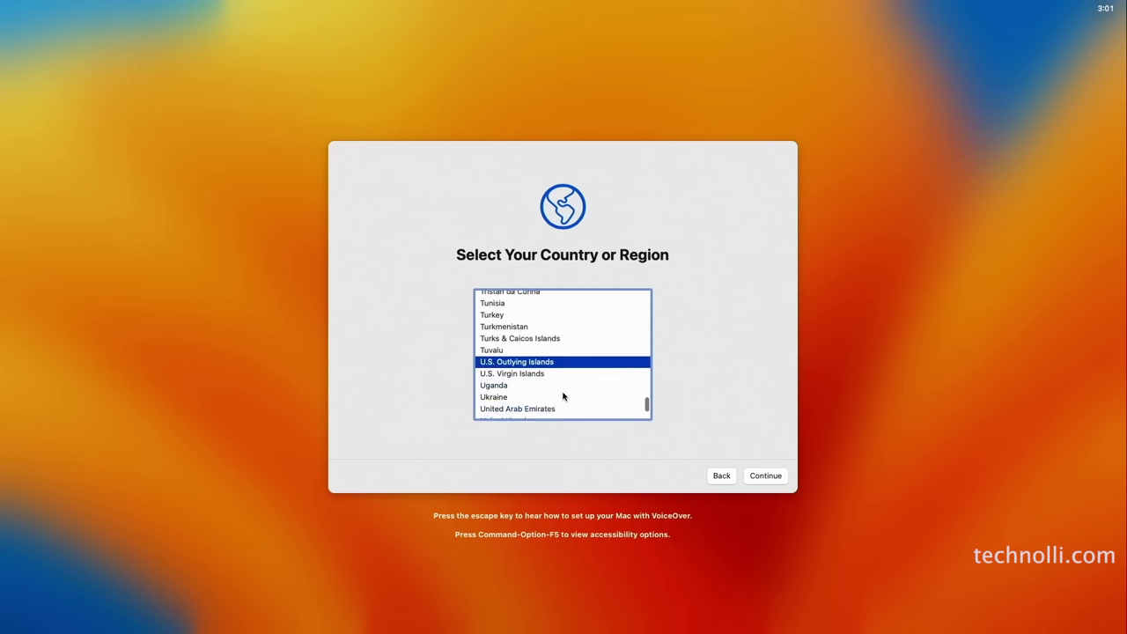
pyautogui.scroll(-2, 559, 395)
pyautogui.click(519, 407)
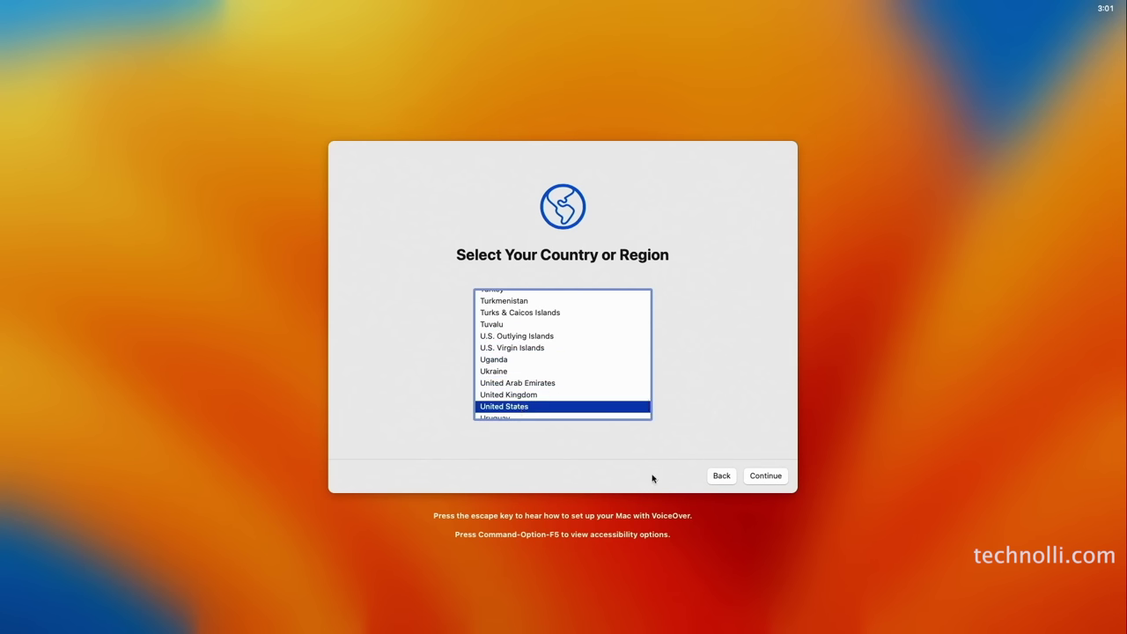
pyautogui.click(768, 477)
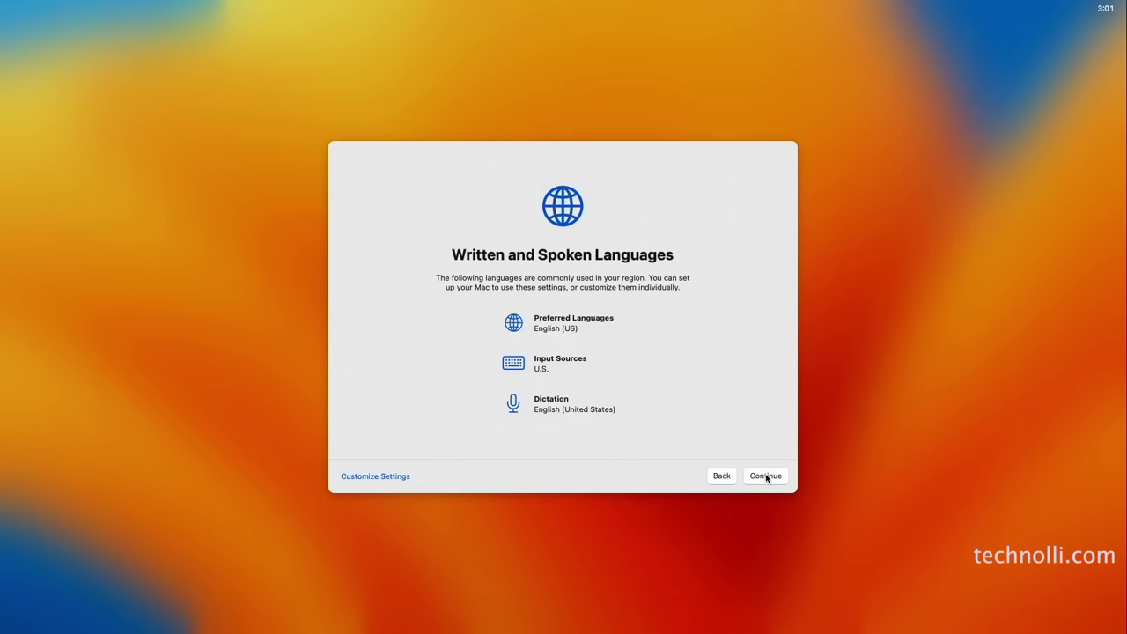
pyautogui.click(766, 476)
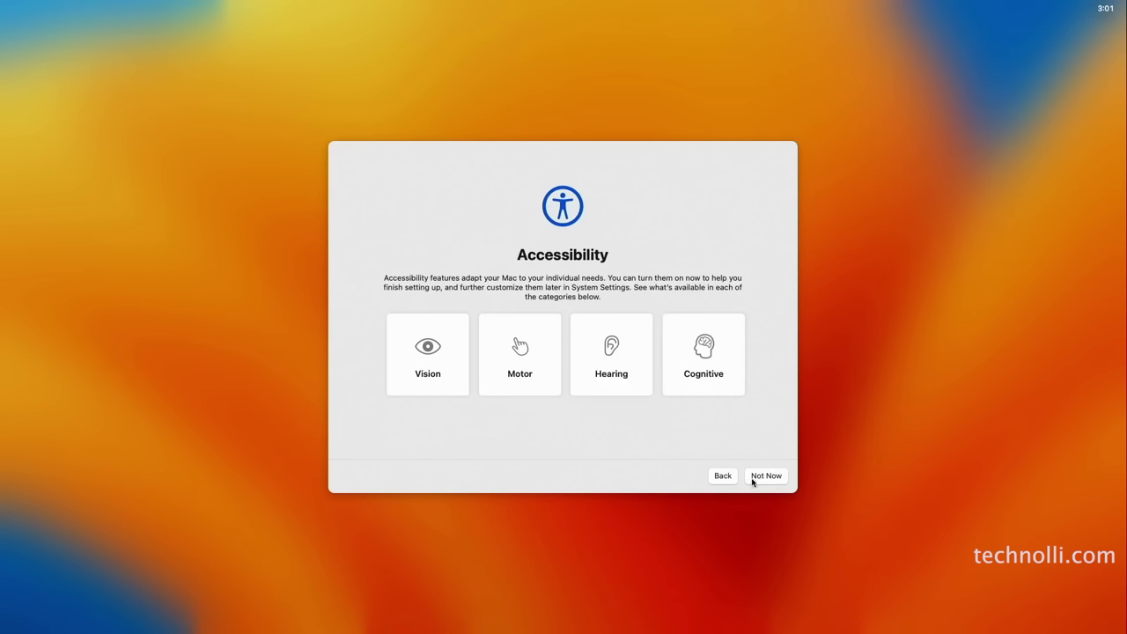
pyautogui.click(766, 479)
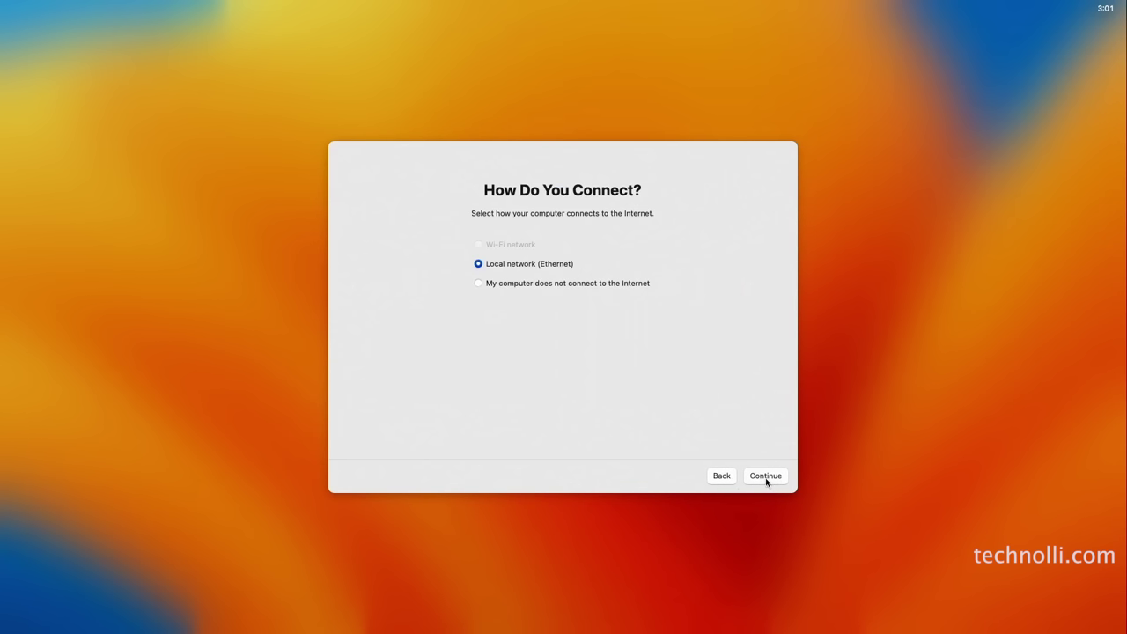
# Continue without internet, skip Migration Assistant and agree to the macOS licence terms
pyautogui.click(519, 288)
pyautogui.click(767, 475)
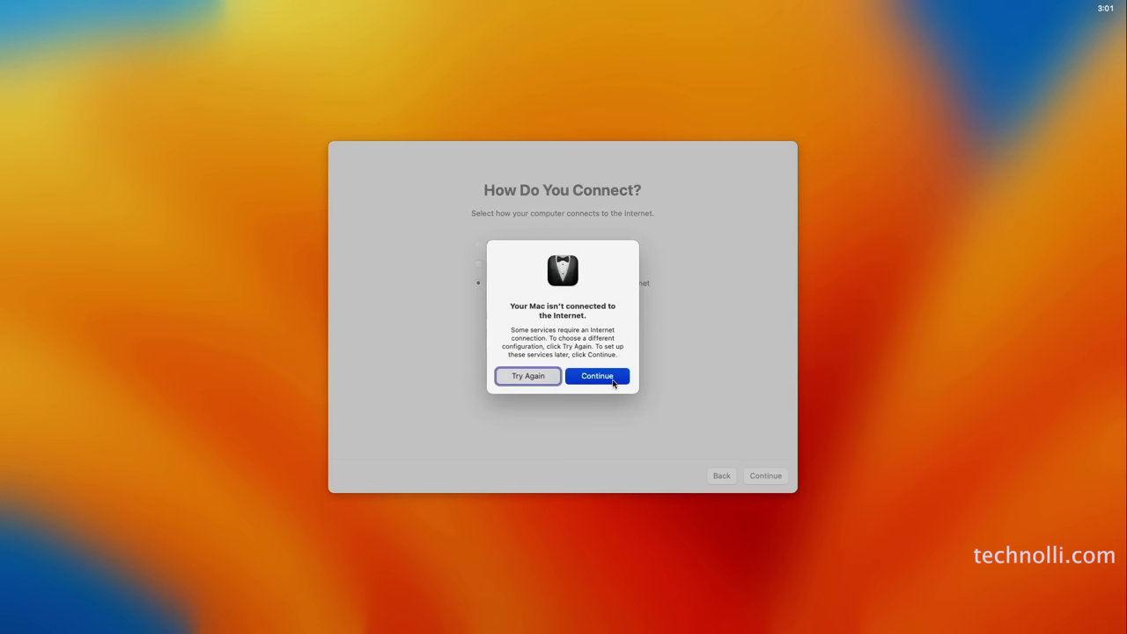
pyautogui.click(610, 381)
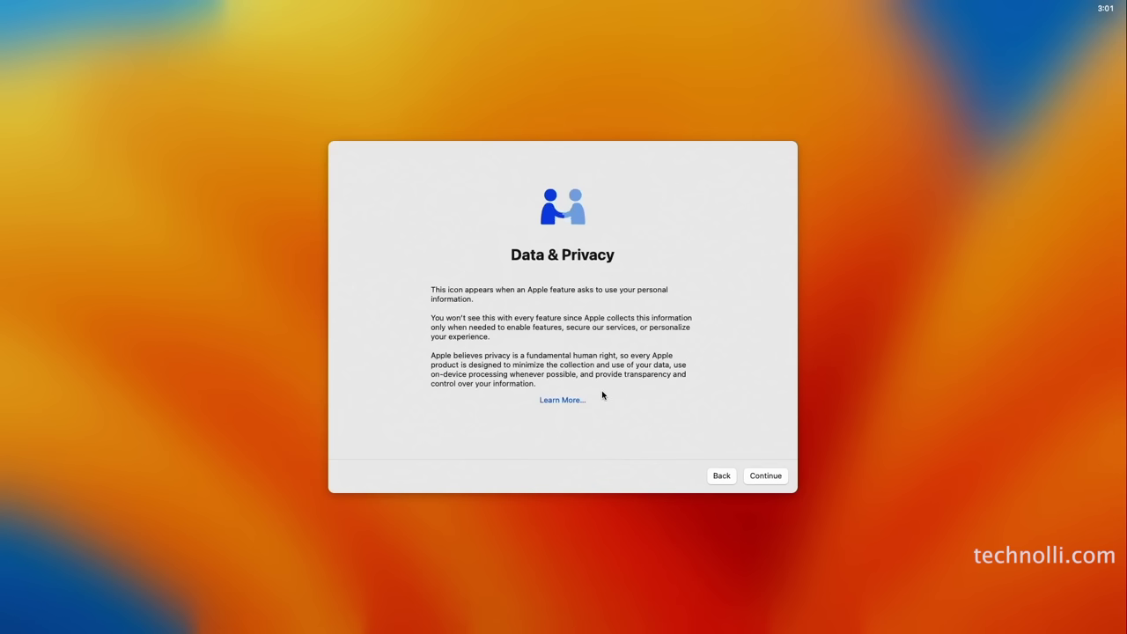
pyautogui.click(766, 478)
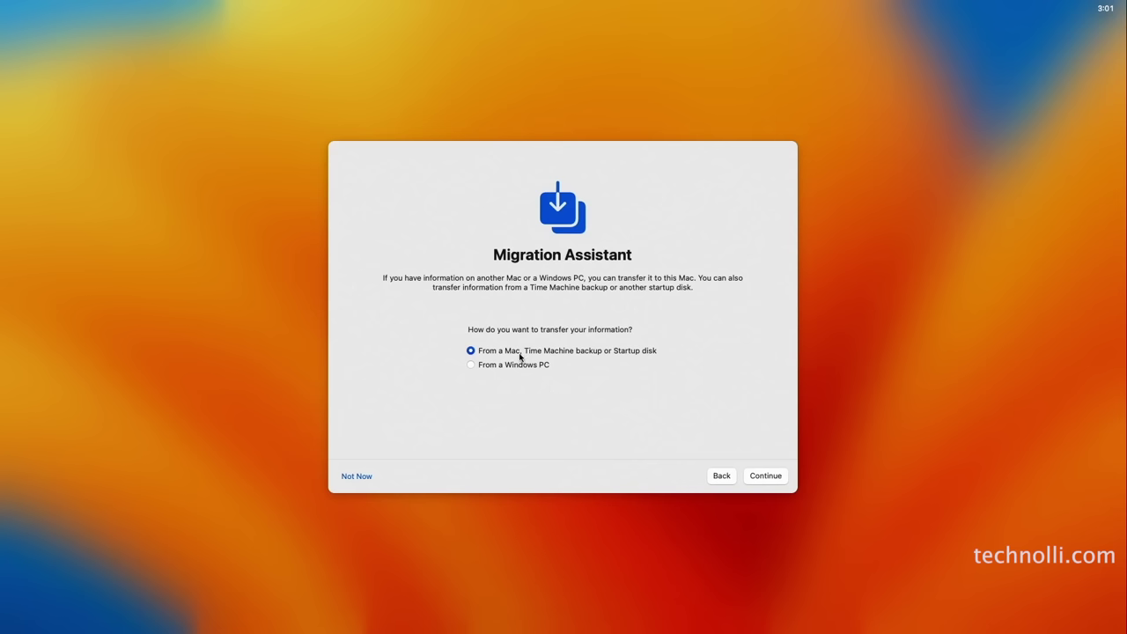
pyautogui.click(357, 477)
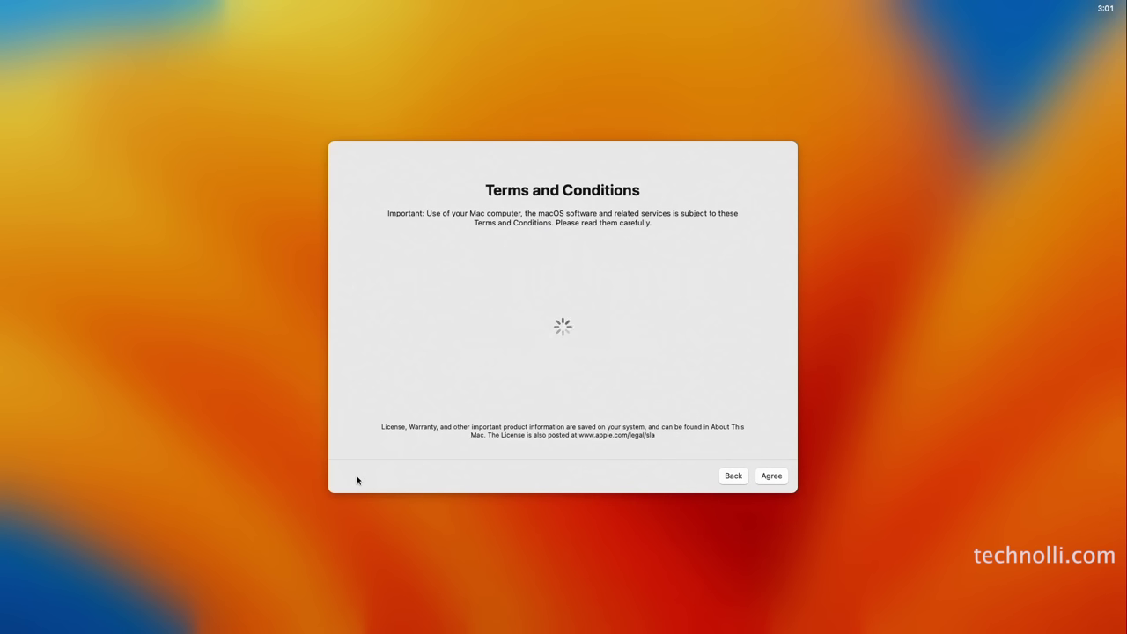
pyautogui.click(771, 476)
pyautogui.click(593, 363)
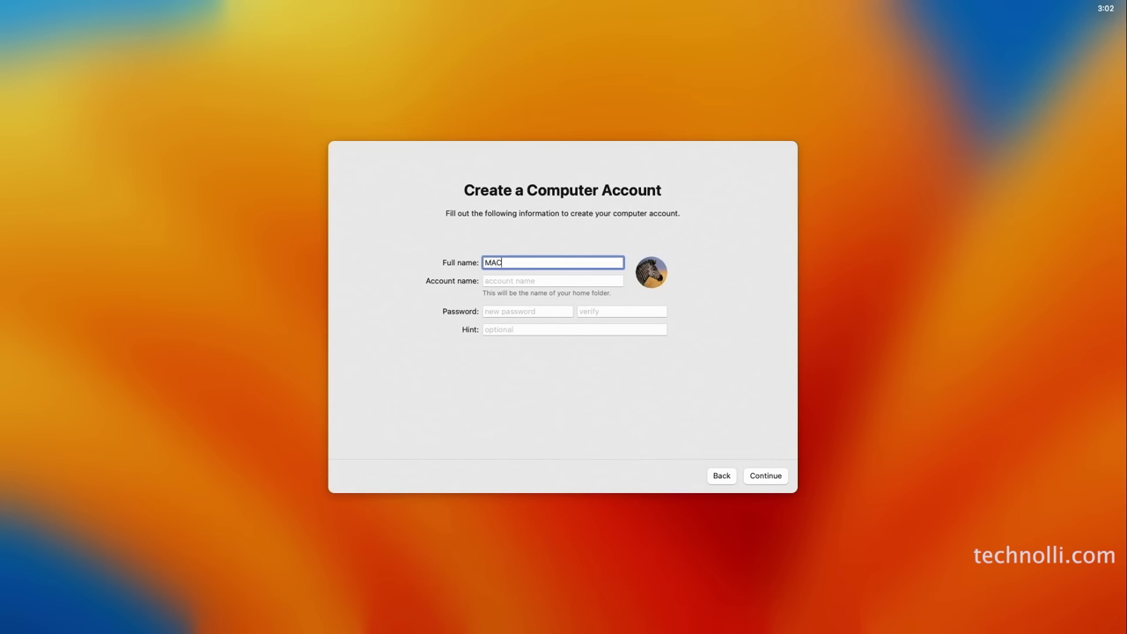
# Create the computer account by entering an account name and password
pyautogui.press('Tab')
pyautogui.press('Tab')
pyautogui.write('m')
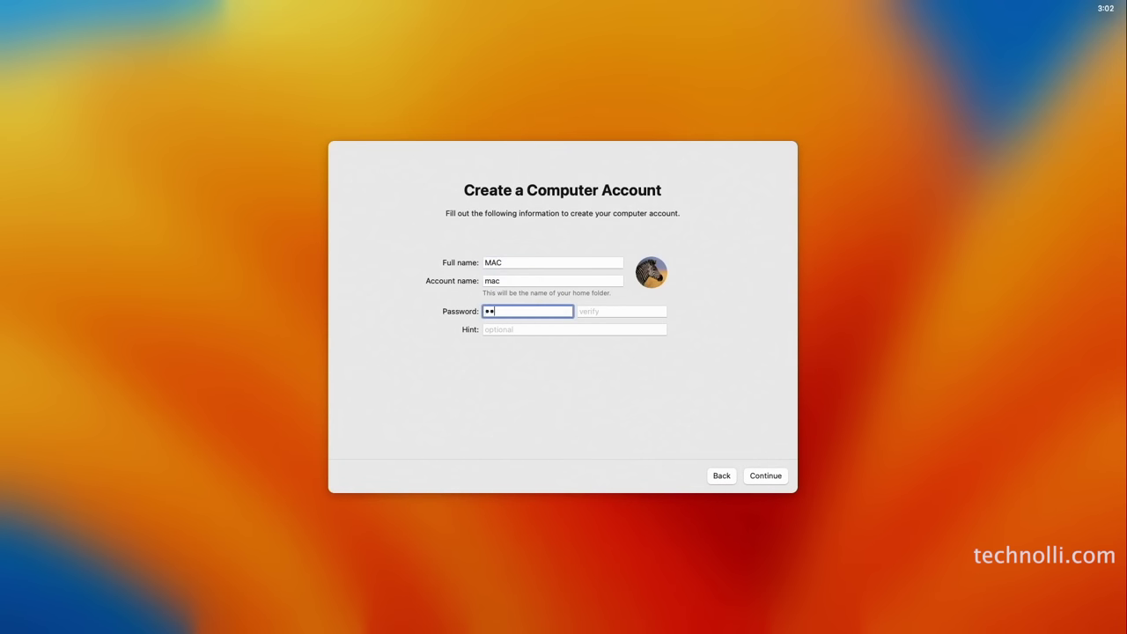
pyautogui.press('Tab')
pyautogui.write('ma')
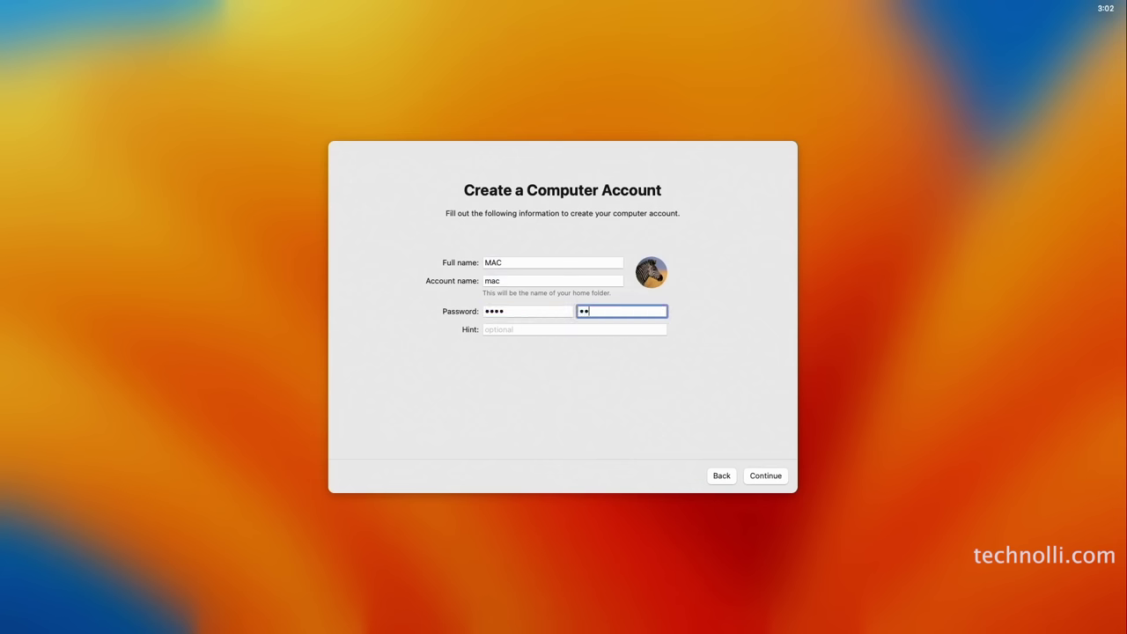
pyautogui.click(780, 478)
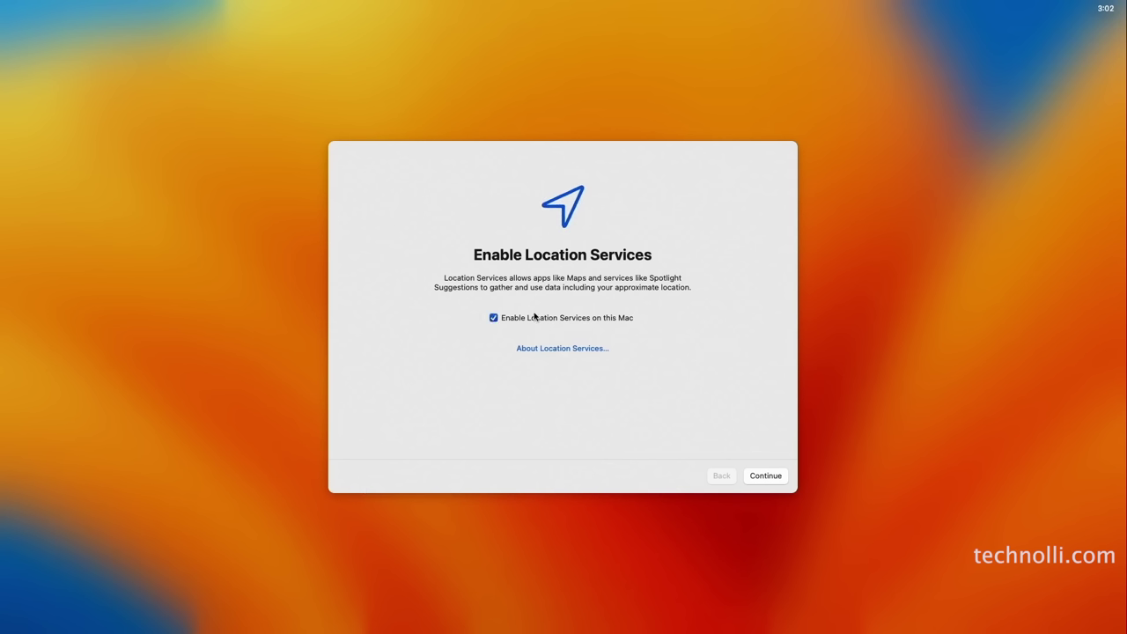
# Keep location services, turn off Mac Analytics and Ask Siri, and postpone Screen Time
pyautogui.click(765, 478)
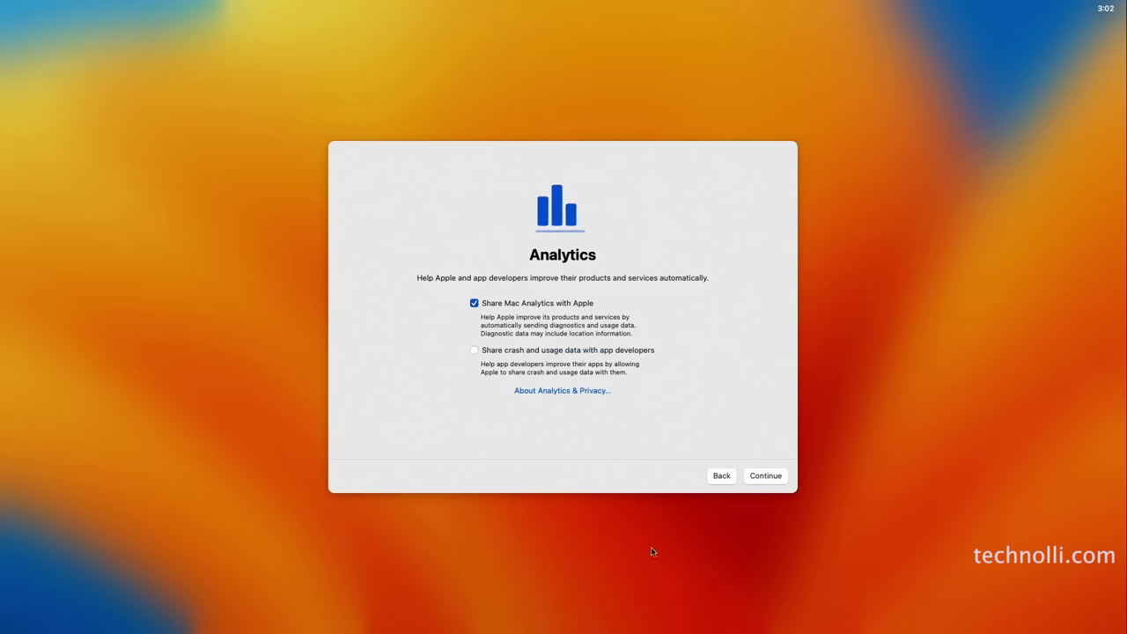
pyautogui.click(474, 303)
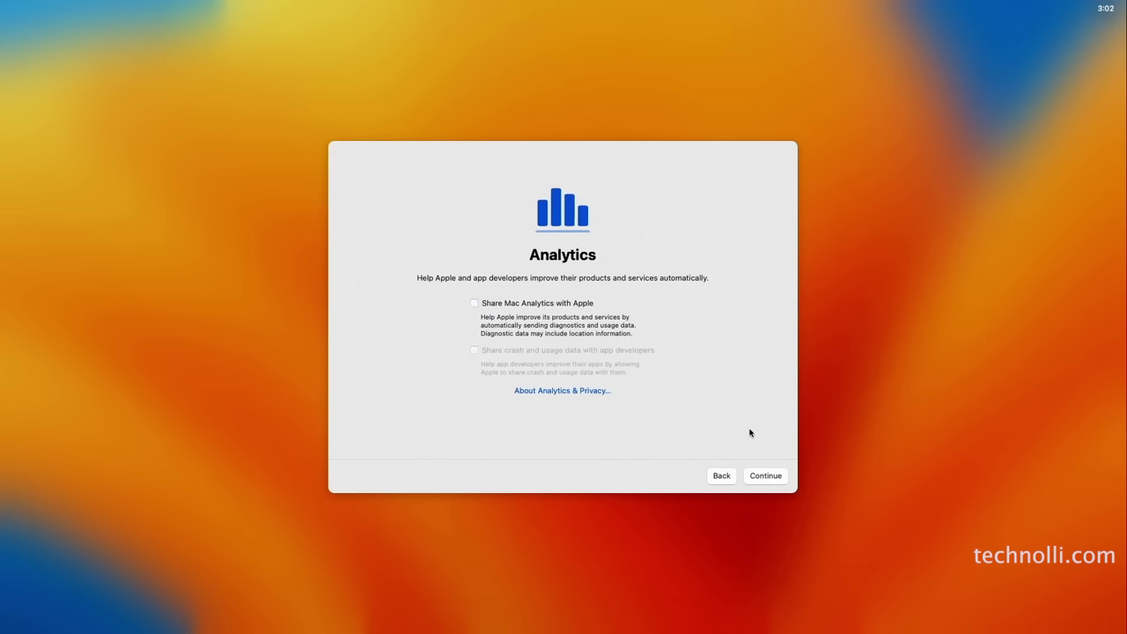
pyautogui.click(766, 476)
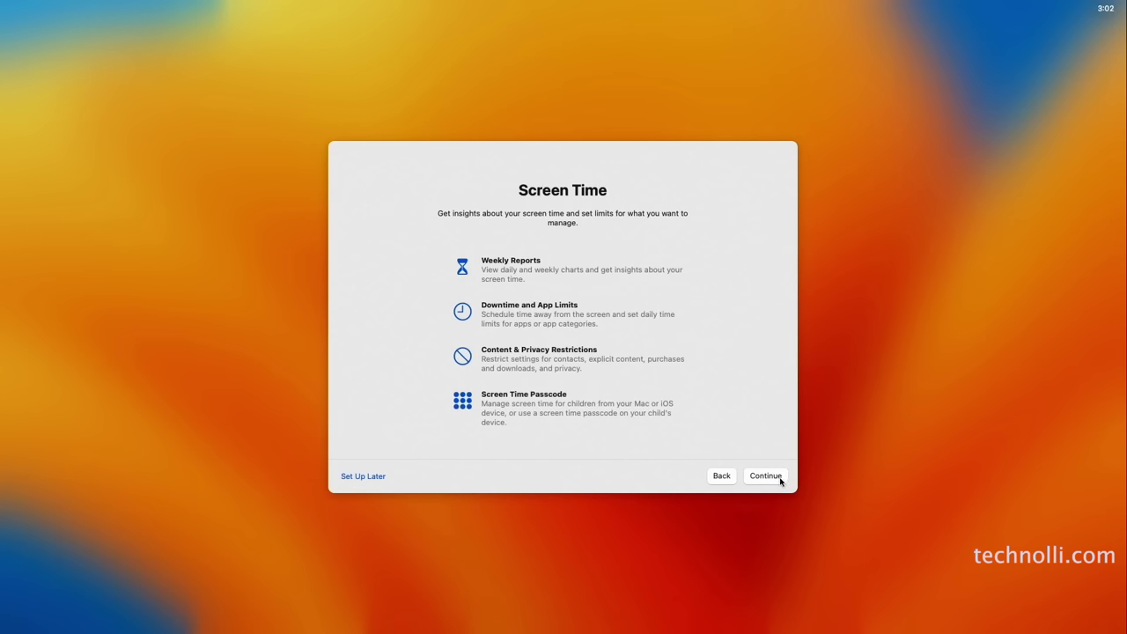
pyautogui.click(380, 477)
pyautogui.click(547, 319)
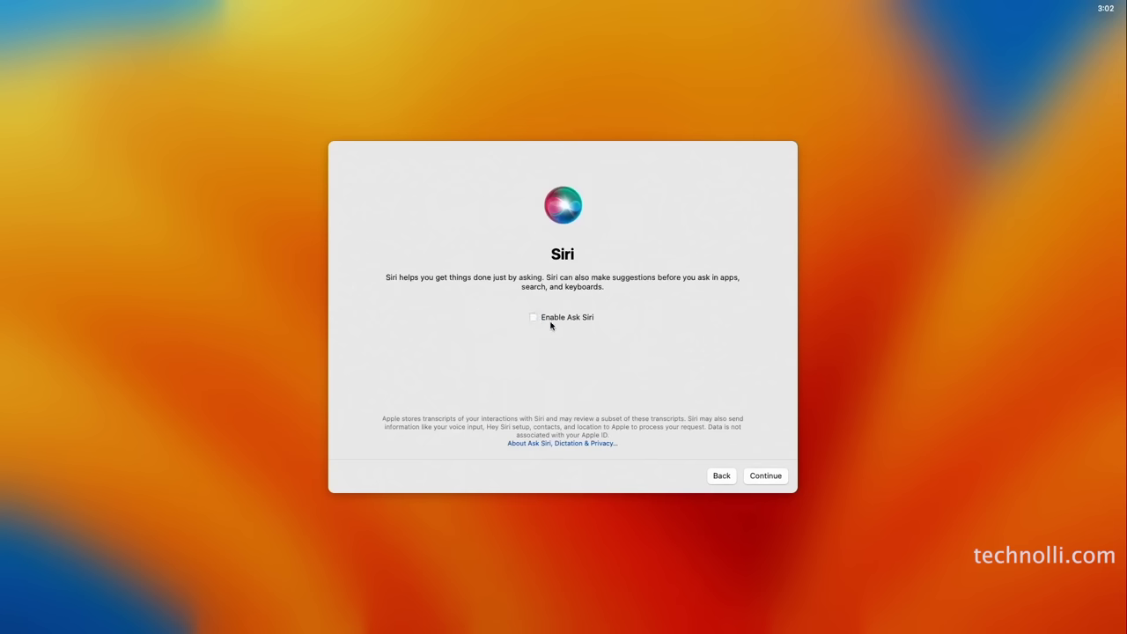
pyautogui.click(766, 475)
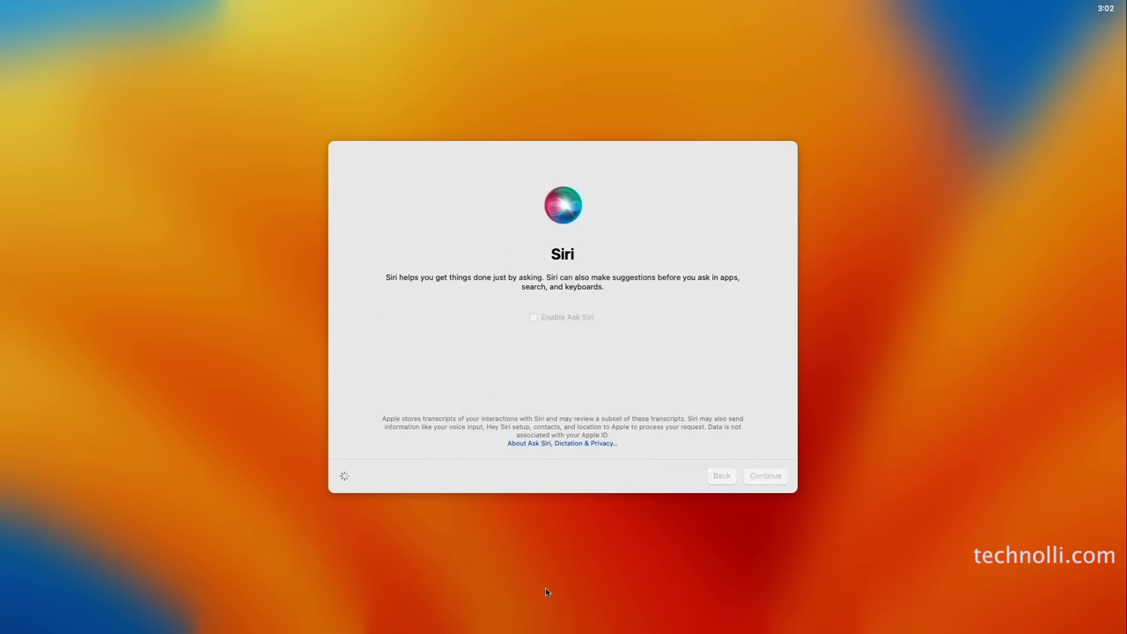
# Preview Dark and Auto, then choose the Light appearance and finish setup
pyautogui.click(581, 340)
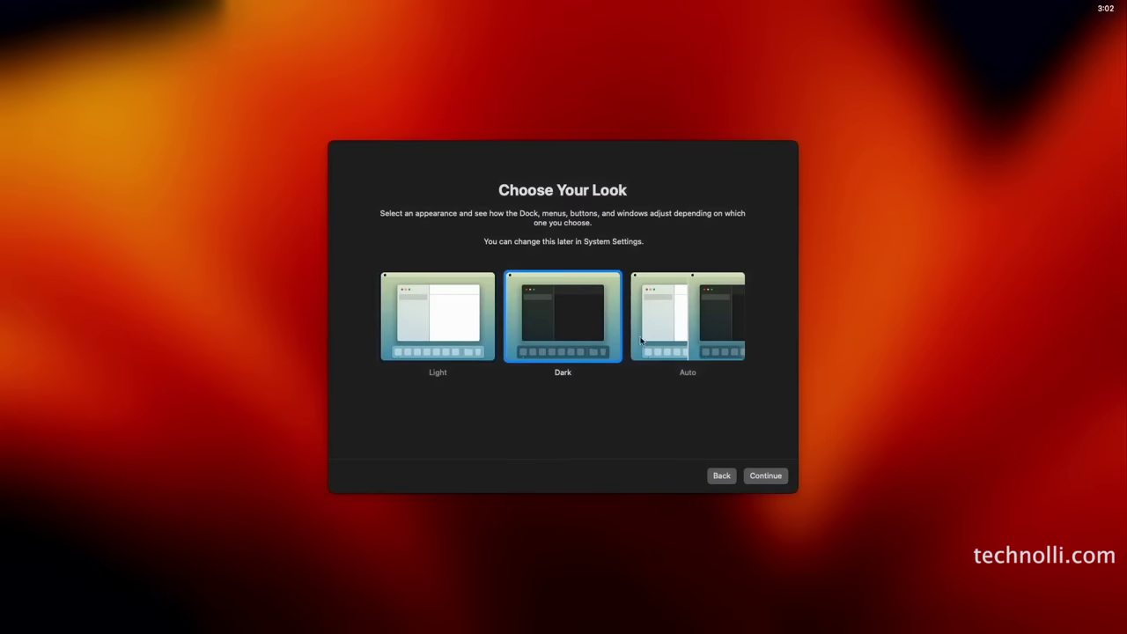
pyautogui.click(681, 339)
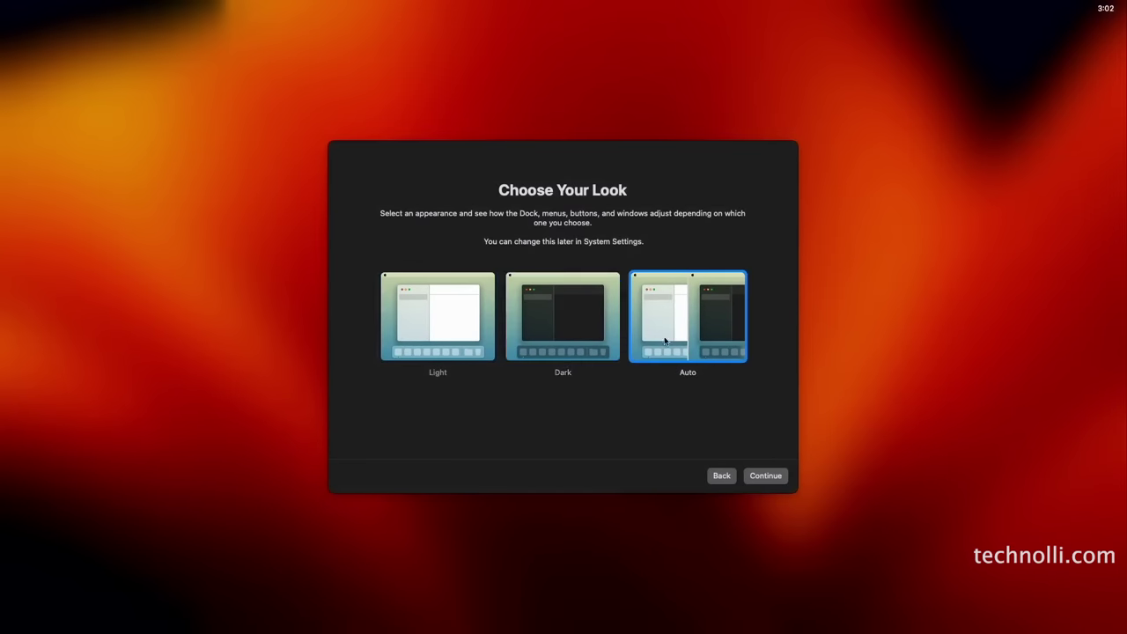
pyautogui.click(455, 331)
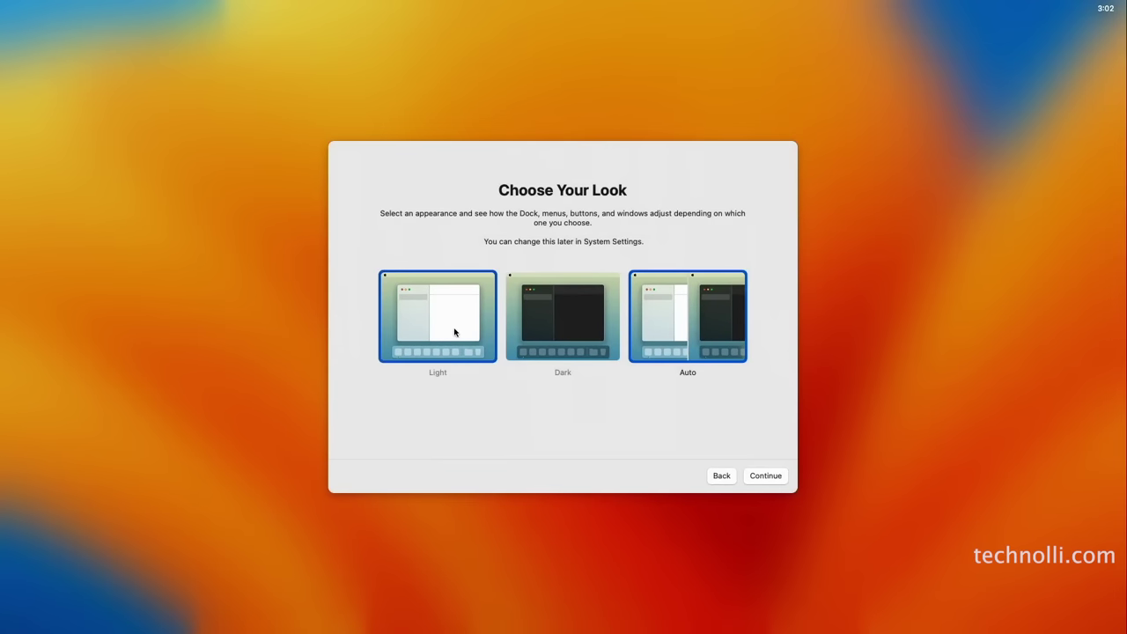
pyautogui.click(766, 476)
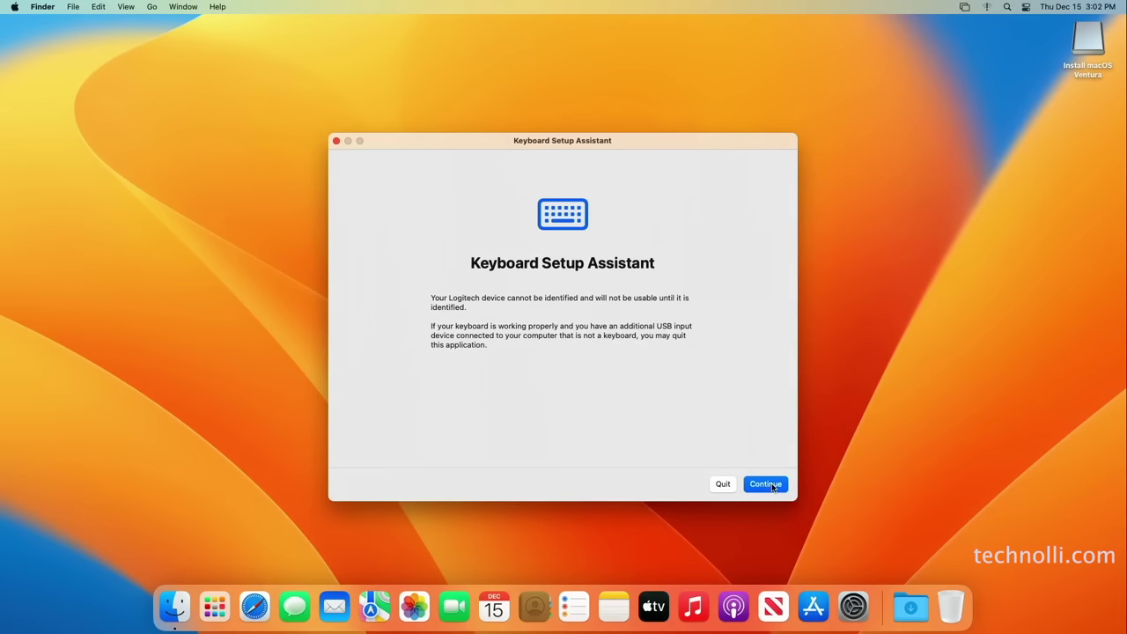
# Identify the keyboard as ANSI using the Z and slash keys, then open the USB drive
pyautogui.click(771, 486)
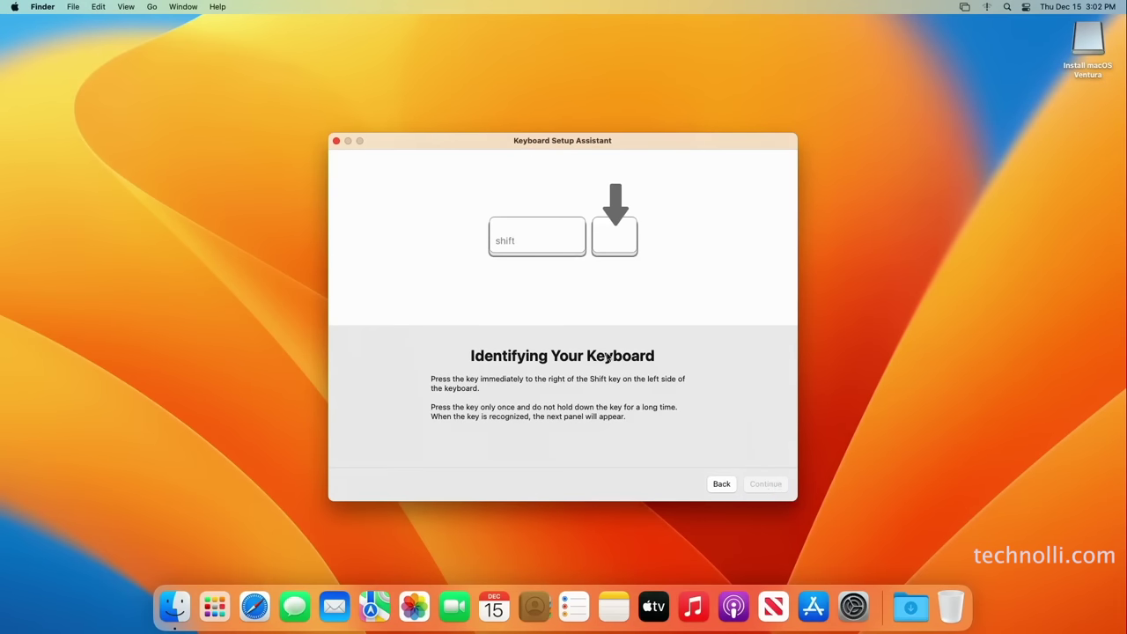
pyautogui.press('z')
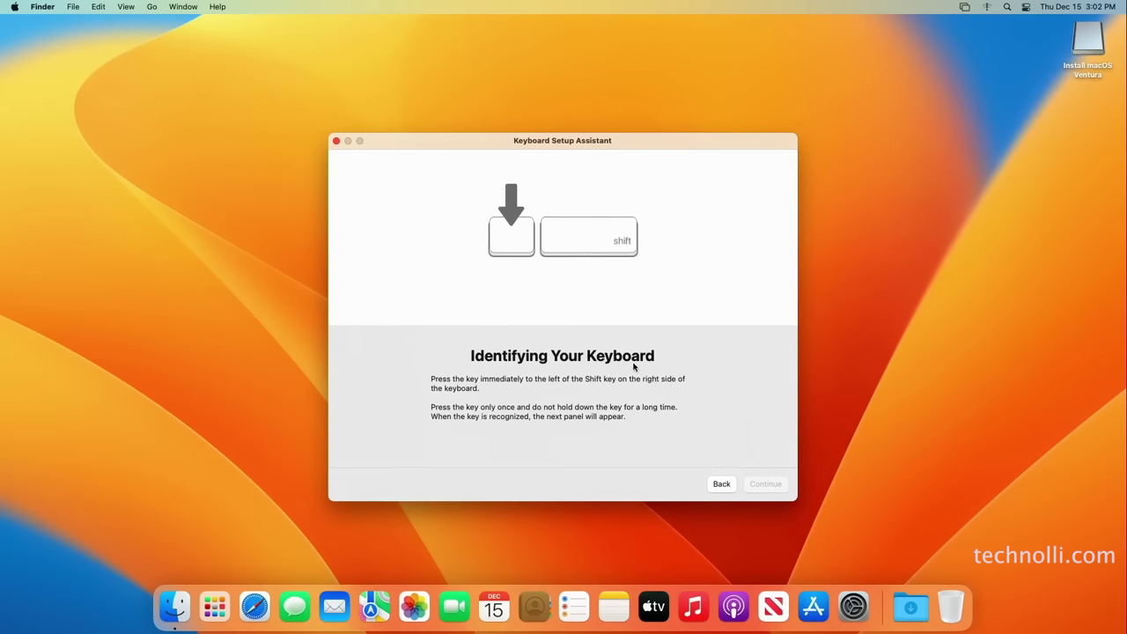
pyautogui.press('/')
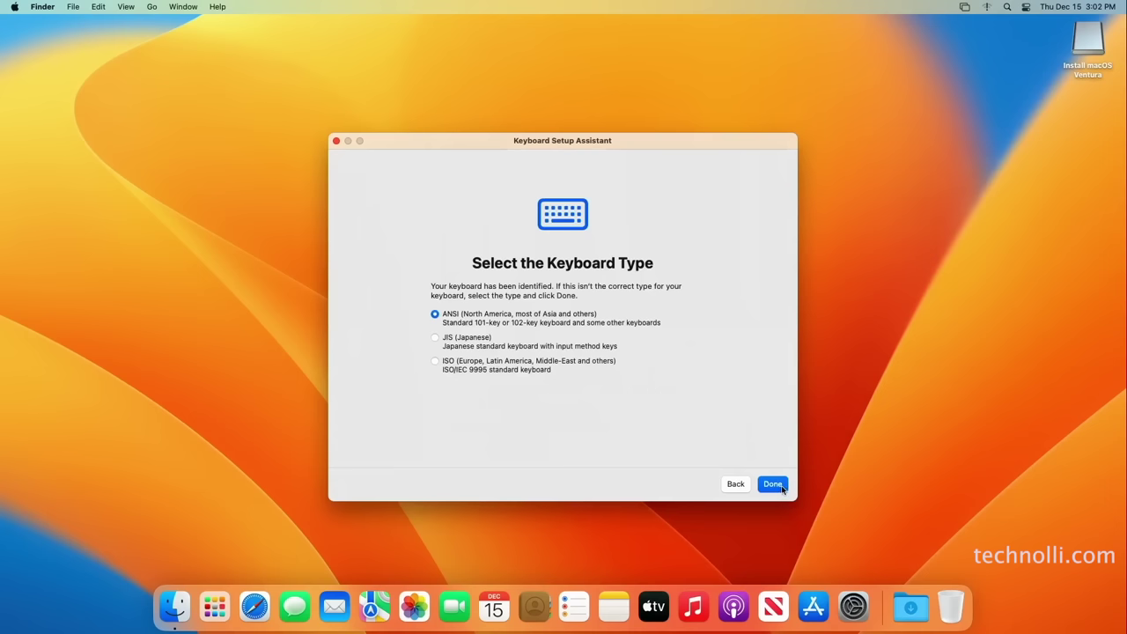
pyautogui.click(778, 488)
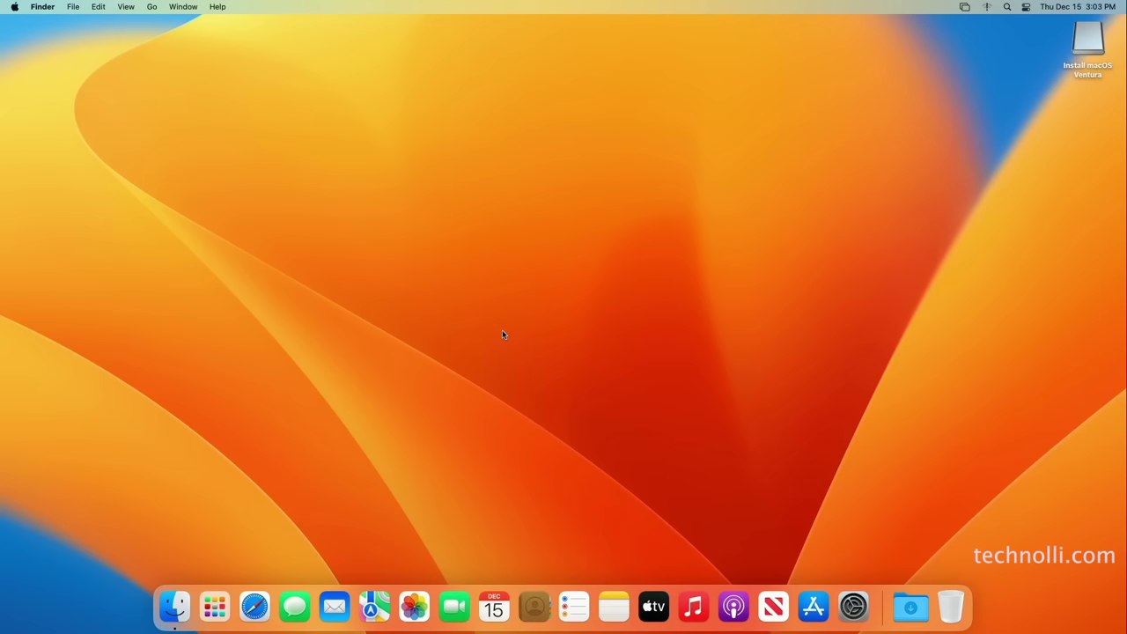
pyautogui.click(1089, 110)
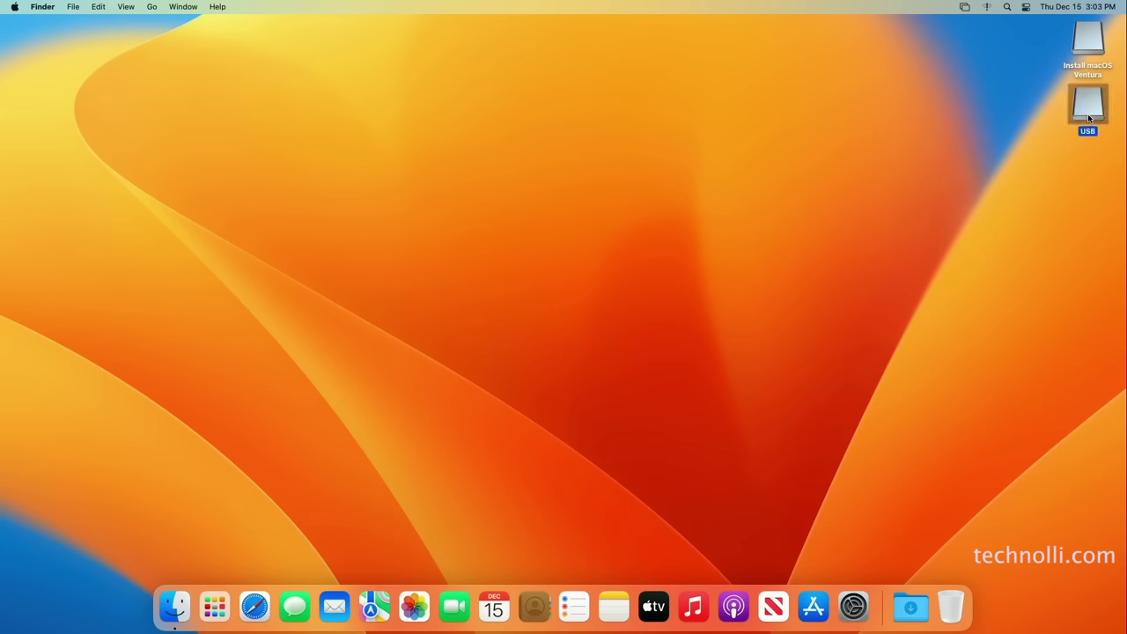
pyautogui.doubleClick(1090, 118)
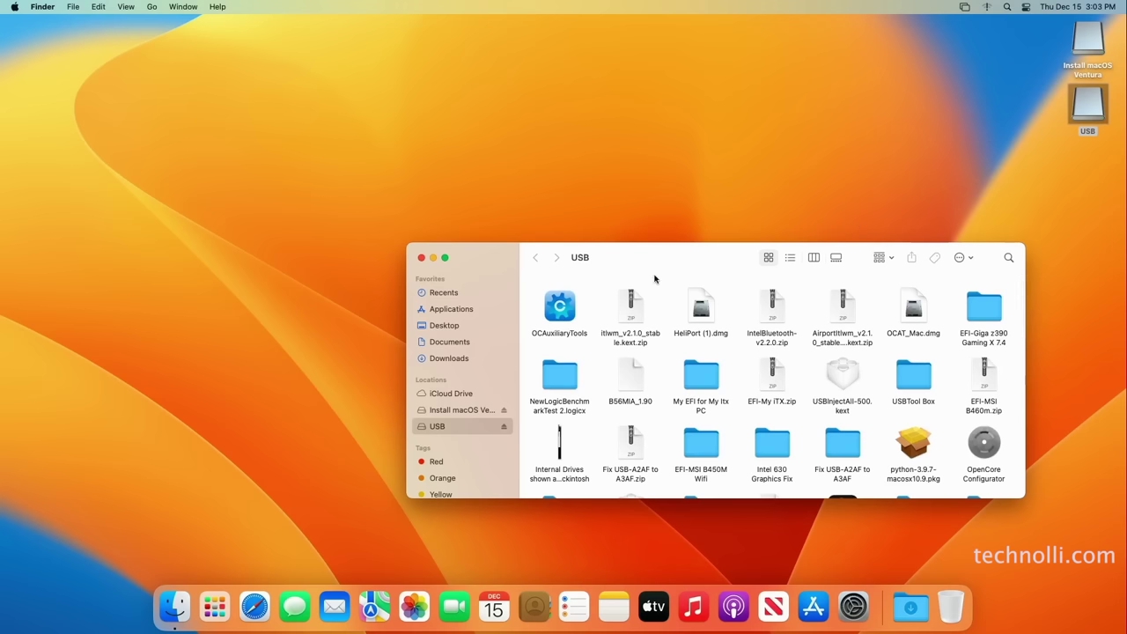
# Copy OCAuxiliaryTools and HeliPort (1).dmg from the USB drive to the desktop and close its window
pyautogui.click(573, 311)
pyautogui.moveTo(584, 306); pyautogui.dragTo(129, 269)
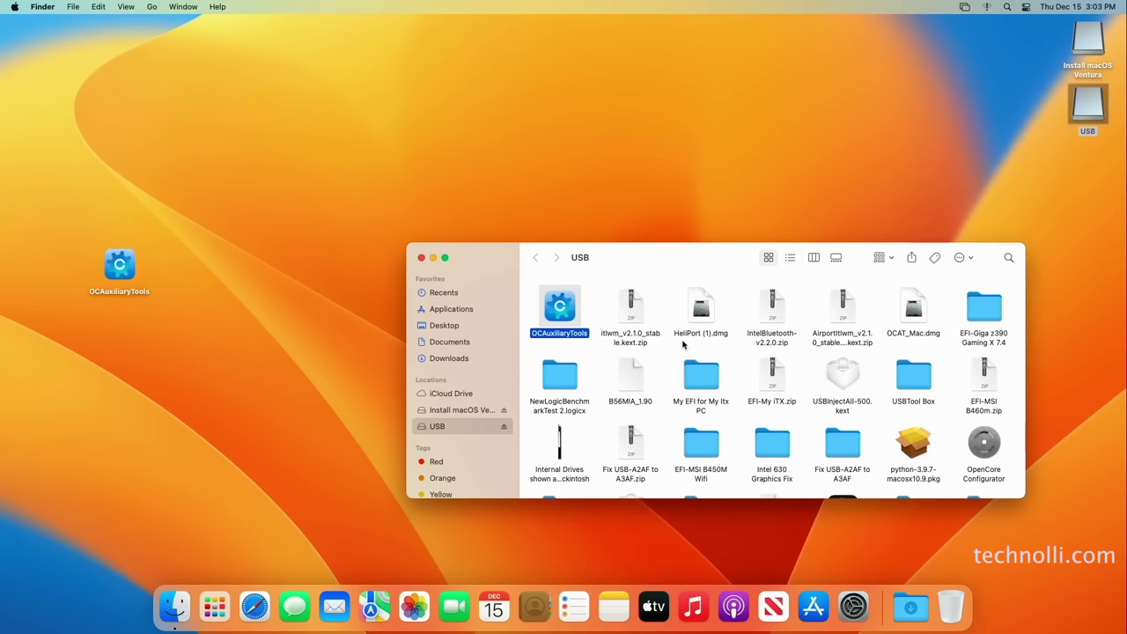
pyautogui.moveTo(708, 315); pyautogui.dragTo(132, 370)
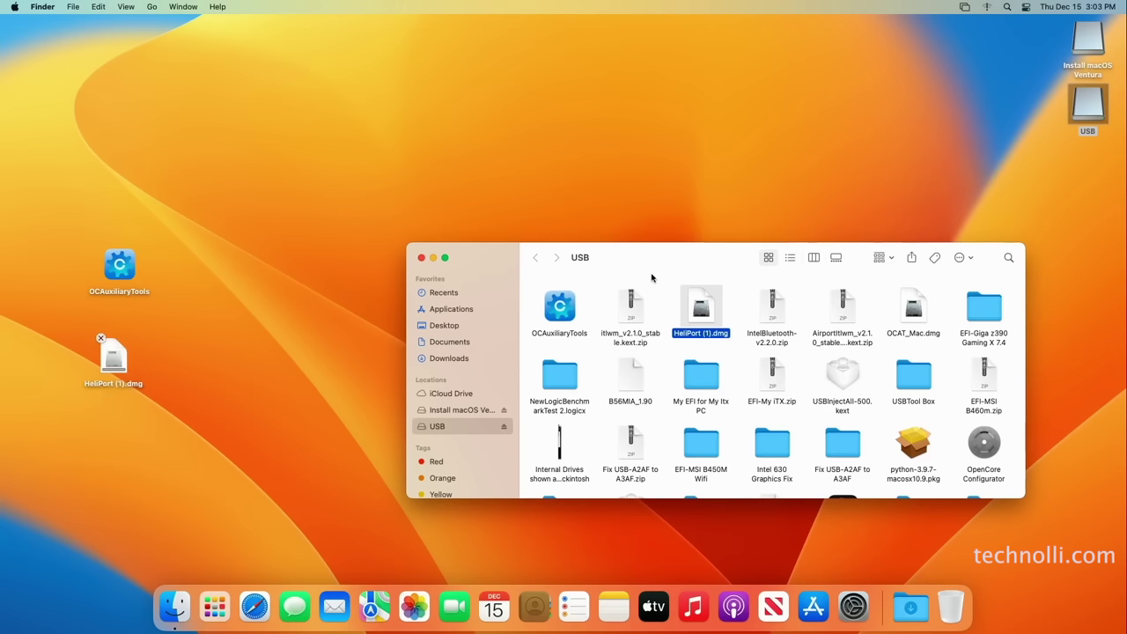
pyautogui.click(421, 258)
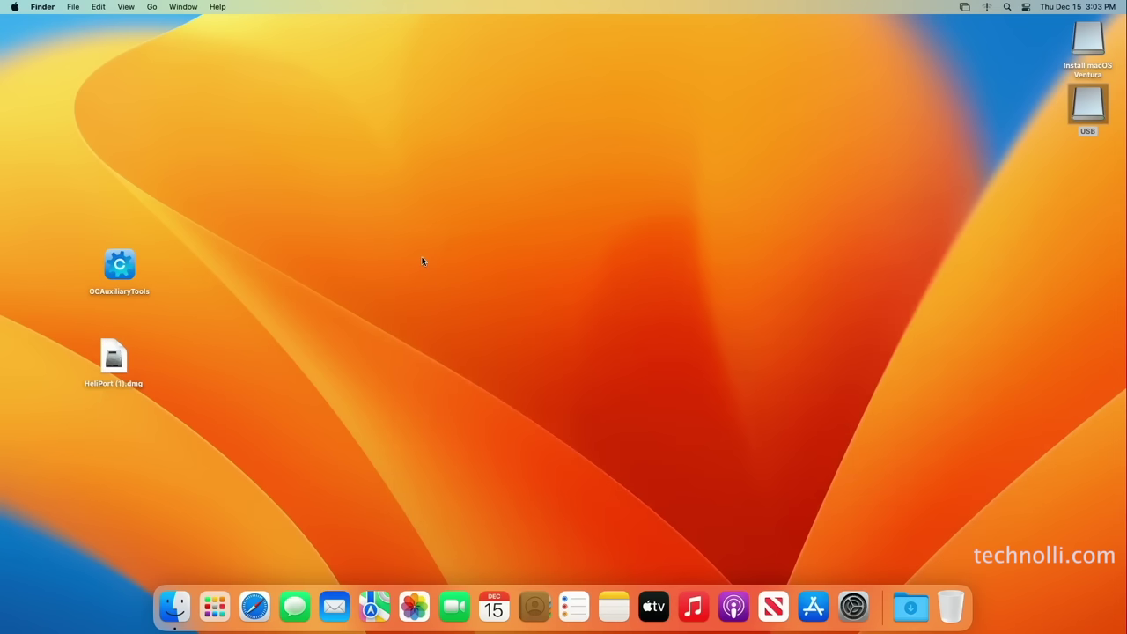
pyautogui.rightClick(128, 269)
# Launch OCAuxiliaryTools, allow removable-volume access and mount the Sabrent disk's EFI partition
pyautogui.click(144, 272)
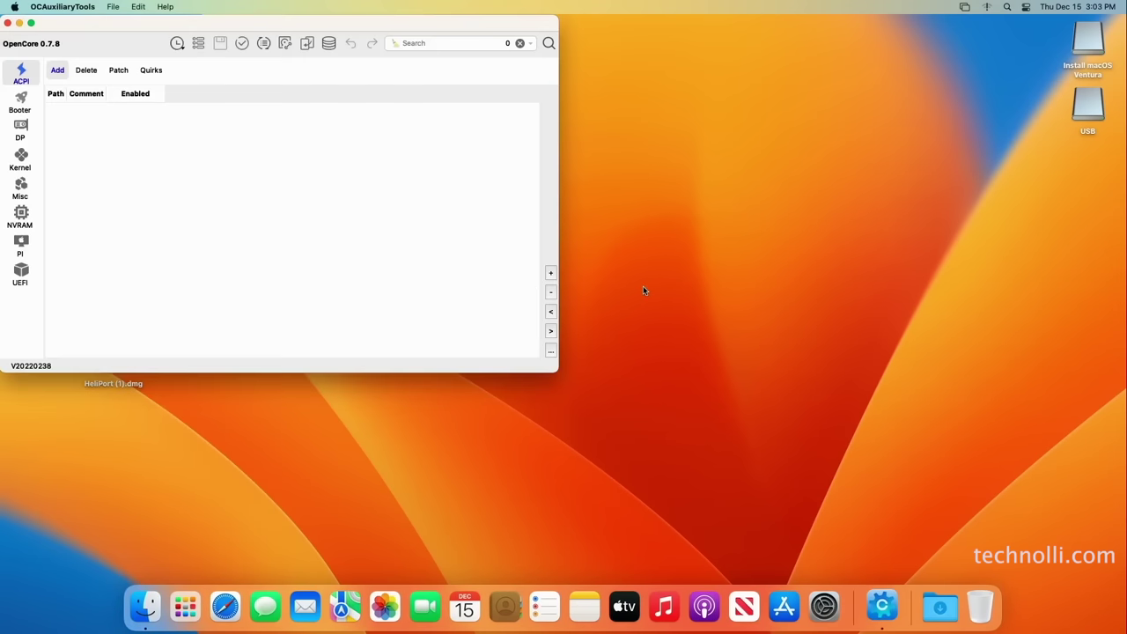
pyautogui.moveTo(435, 24); pyautogui.dragTo(727, 97)
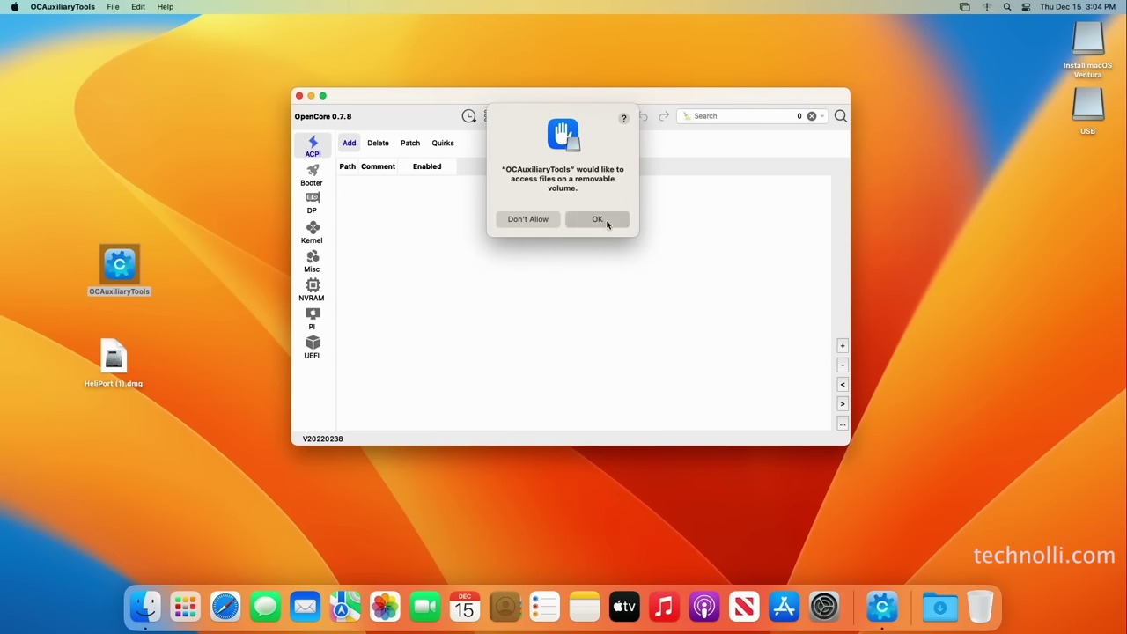
pyautogui.click(602, 219)
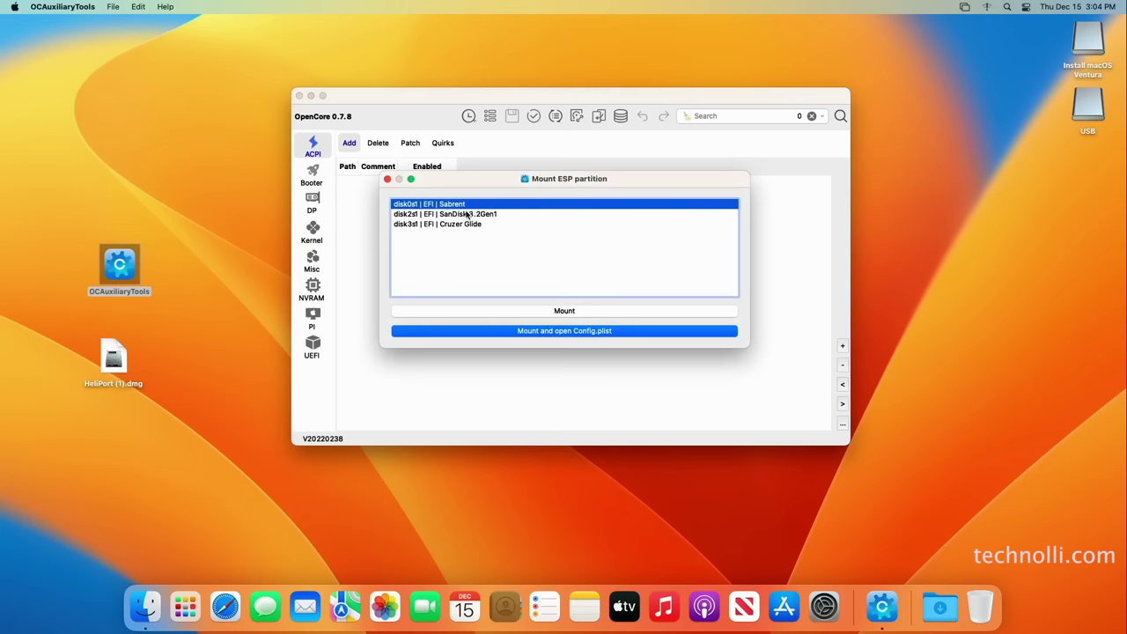
pyautogui.click(567, 313)
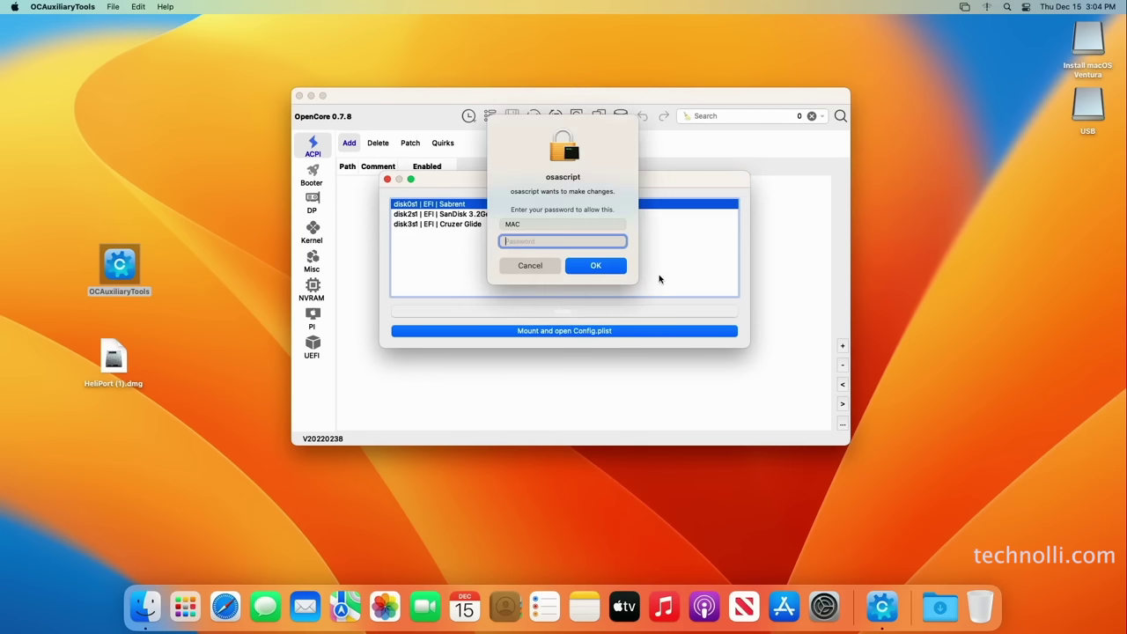
pyautogui.write('***')
pyautogui.press('Return')
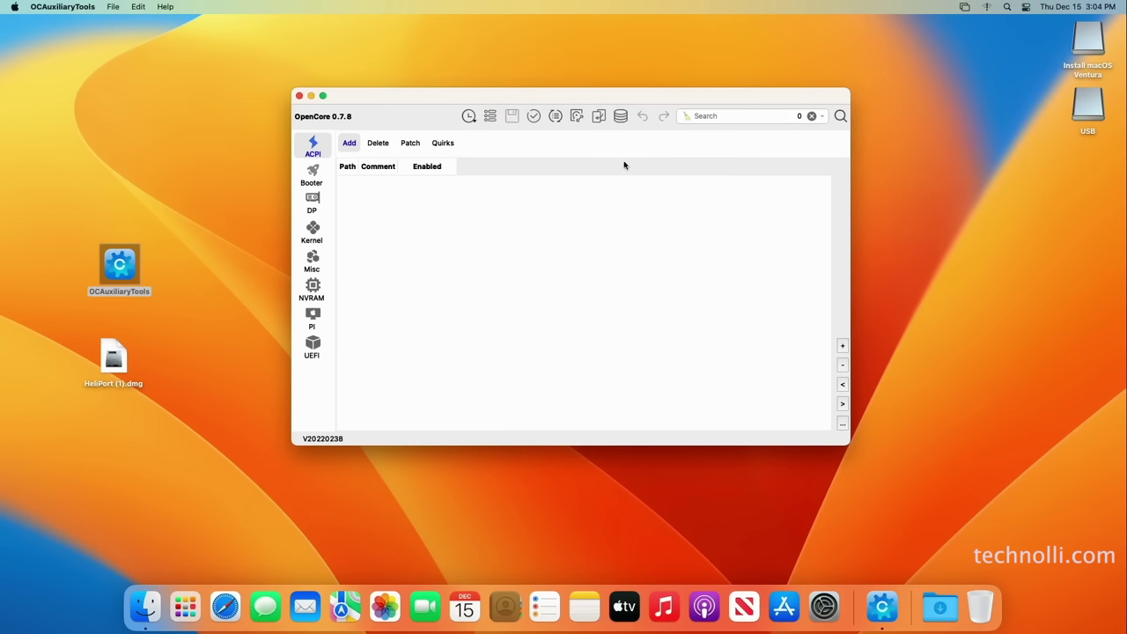
# Mount the SanDisk 3.2Gen1 EFI partition (disk2s1), authorising with the password
pyautogui.click(576, 124)
pyautogui.click(480, 216)
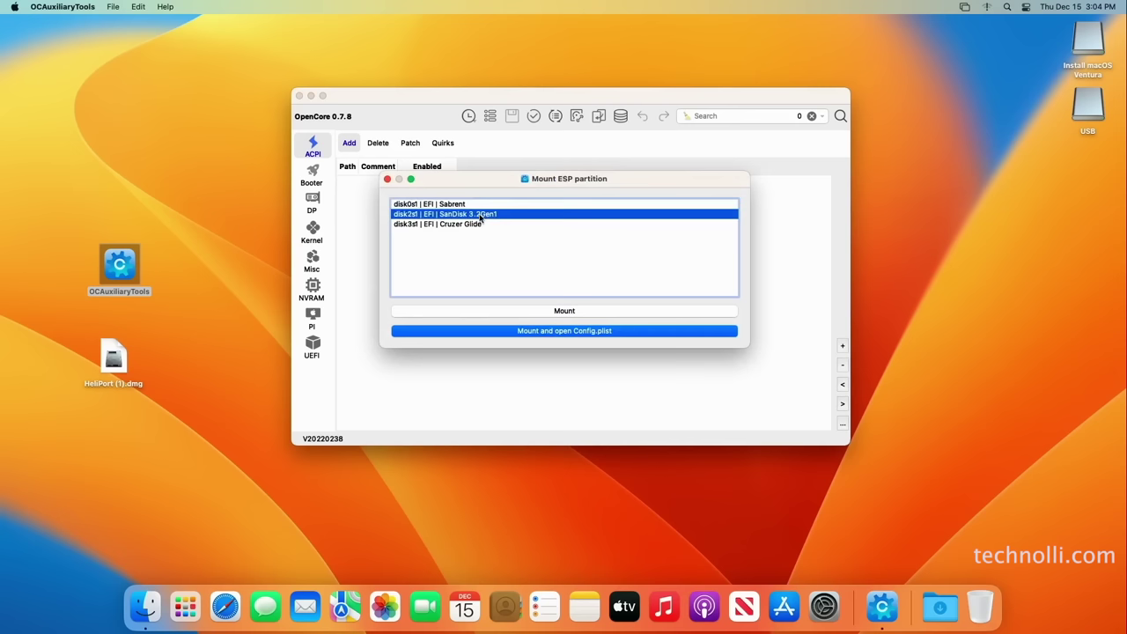
pyautogui.click(582, 311)
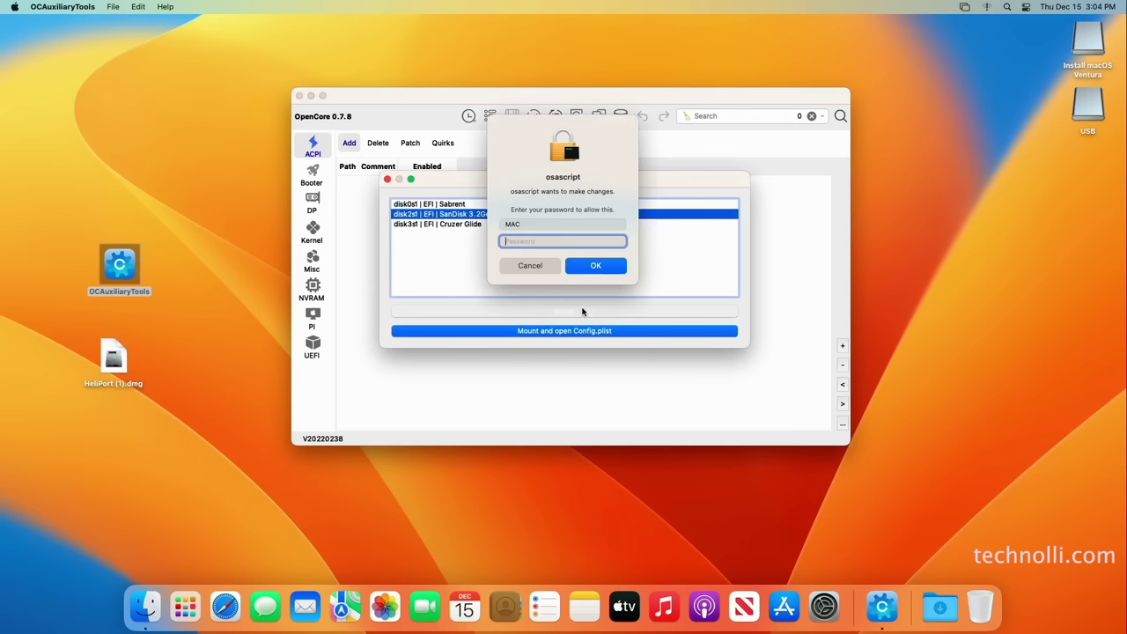
pyautogui.write('••••')
pyautogui.press('Return')
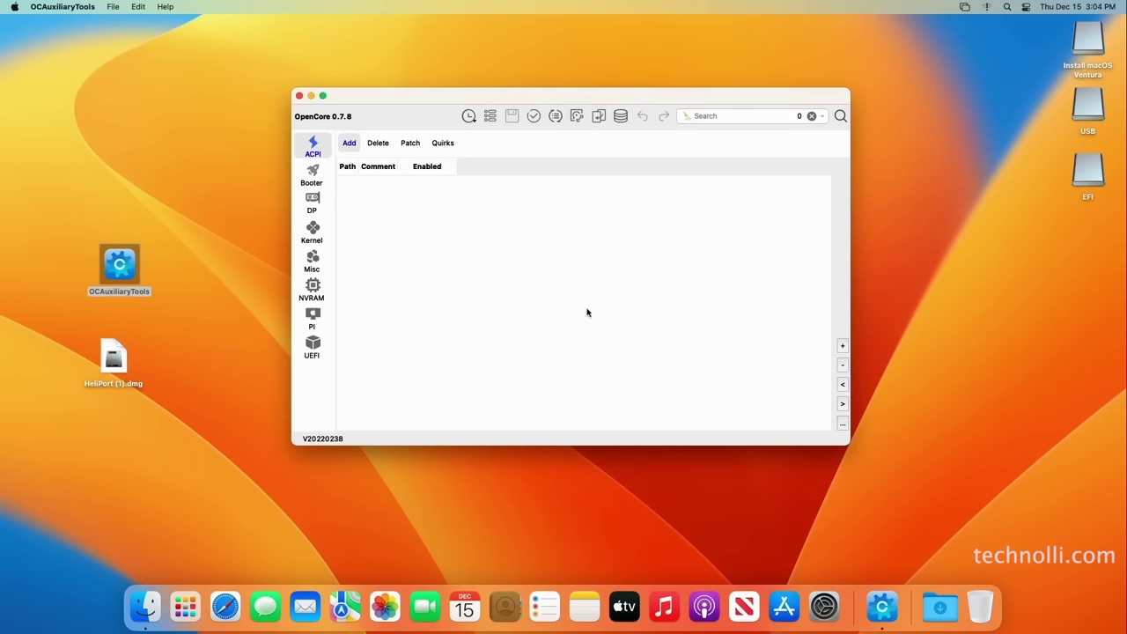
pyautogui.click(1088, 180)
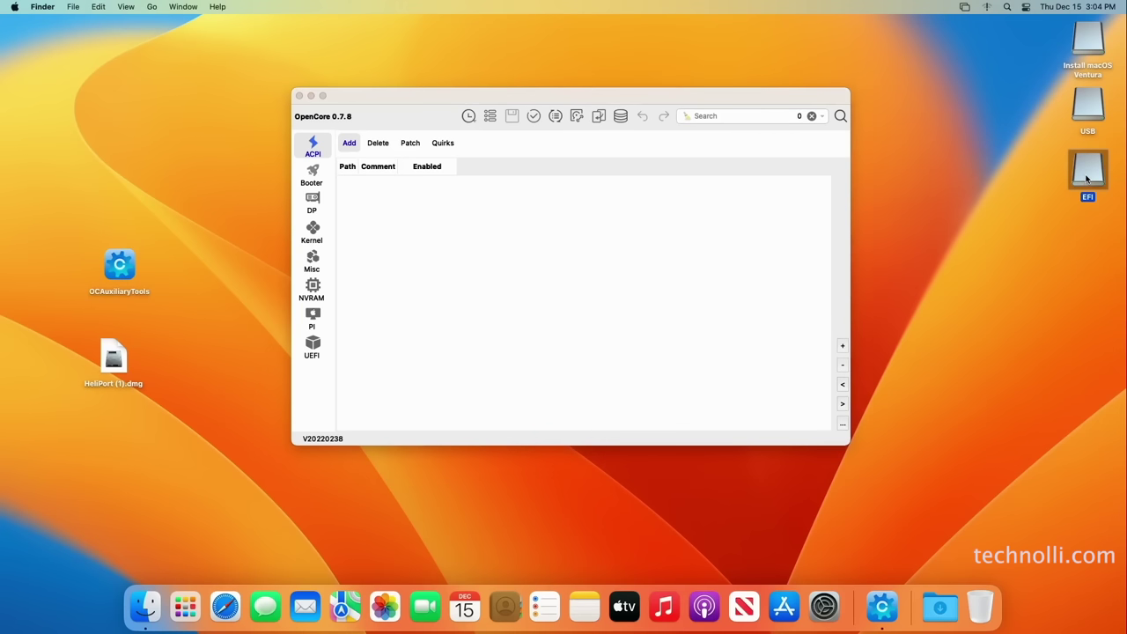
# Open both EFI volumes in separate Finder windows, arranged side by side
pyautogui.doubleClick(1087, 180)
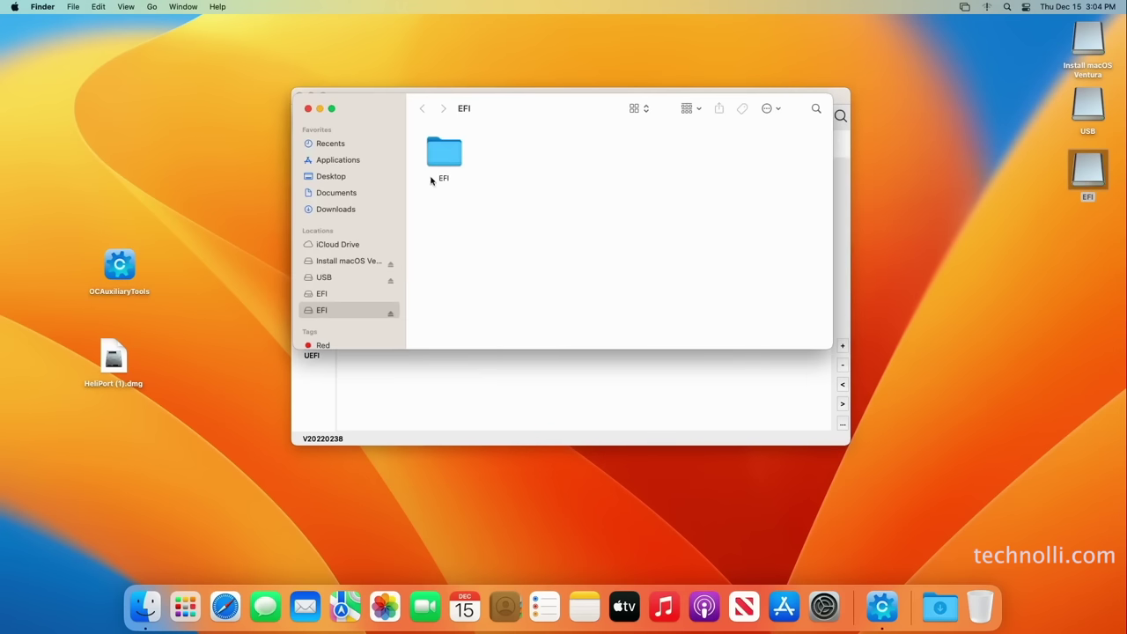
pyautogui.moveTo(581, 107); pyautogui.dragTo(793, 62)
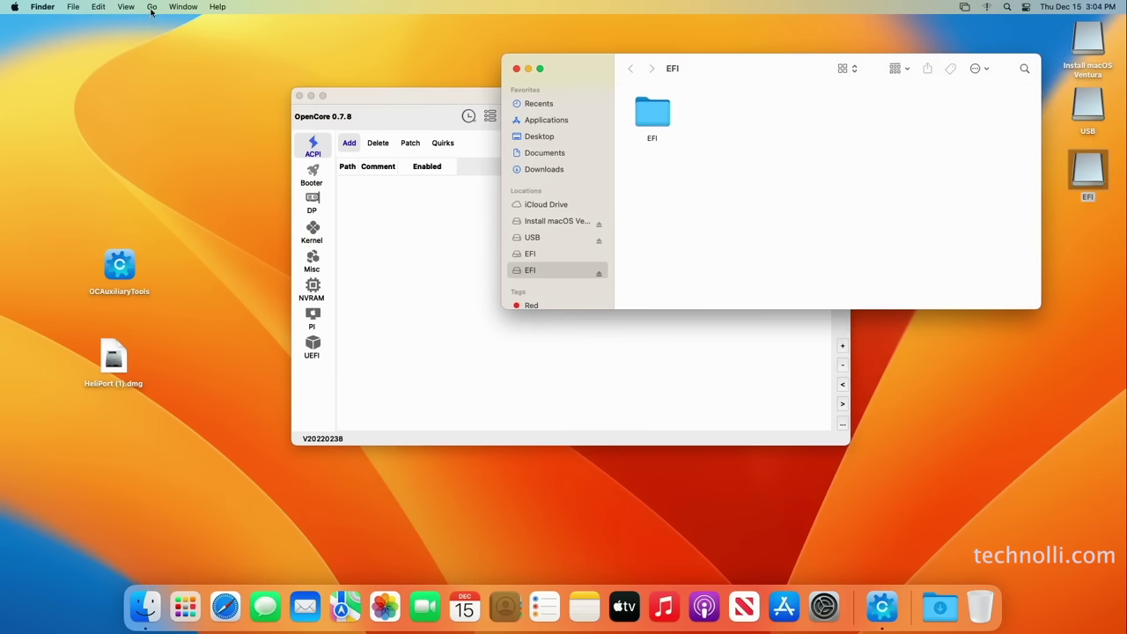
pyautogui.click(152, 7)
pyautogui.click(181, 122)
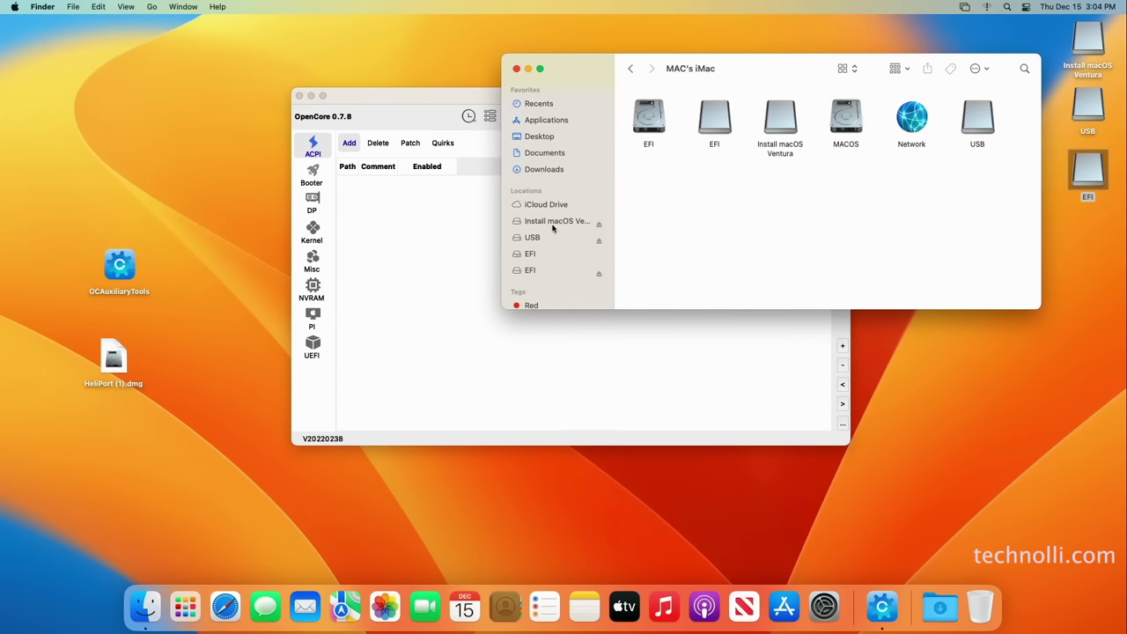
pyautogui.doubleClick(657, 126)
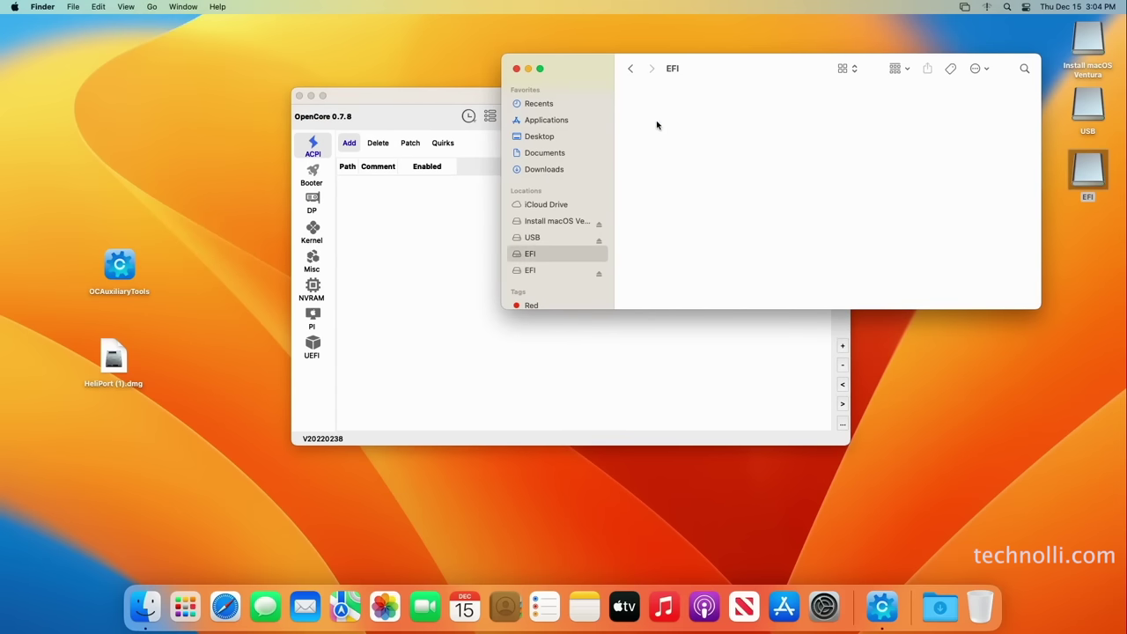
pyautogui.moveTo(782, 61); pyautogui.dragTo(392, 73)
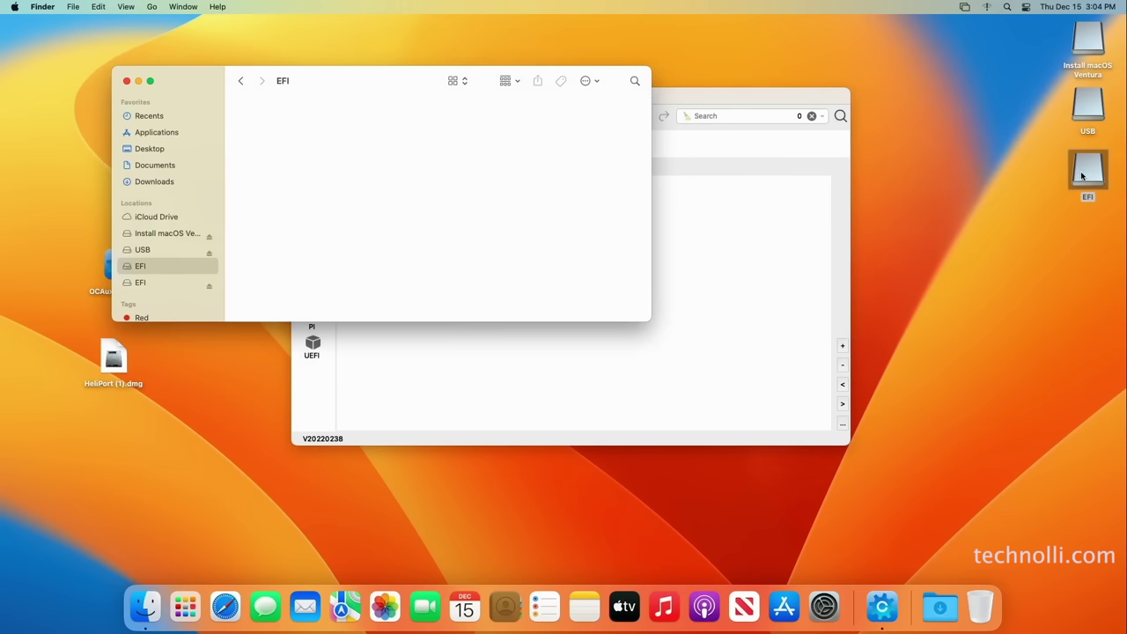
pyautogui.rightClick(1082, 176)
pyautogui.click(1065, 183)
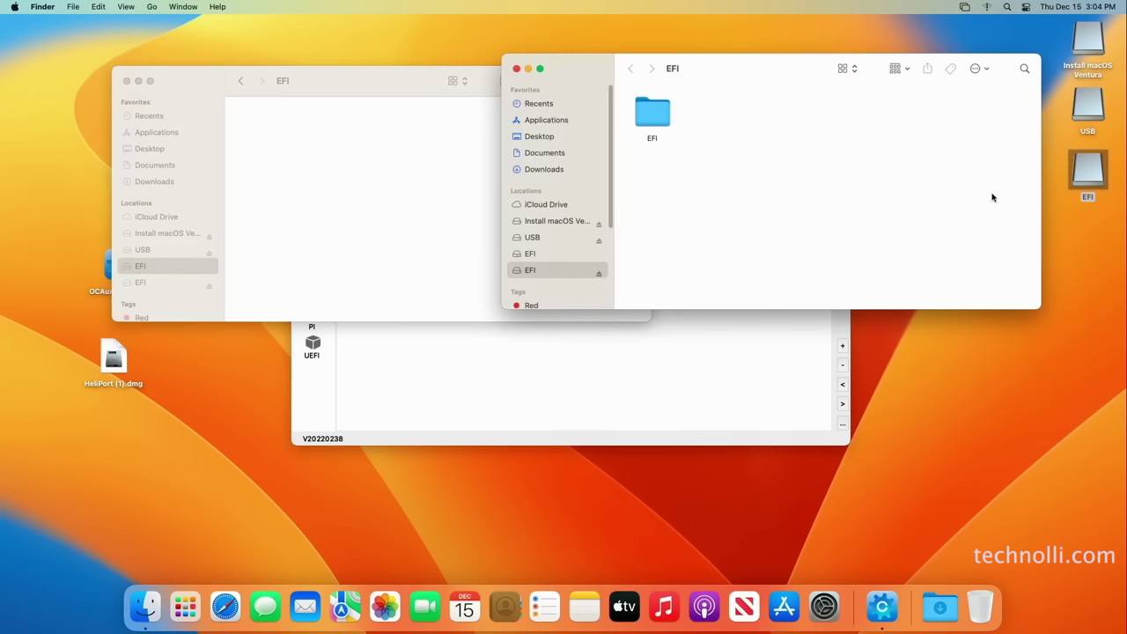
# Copy the 25.7 MB EFI folder into the empty EFI volume and close both windows
pyautogui.moveTo(656, 118); pyautogui.dragTo(322, 197)
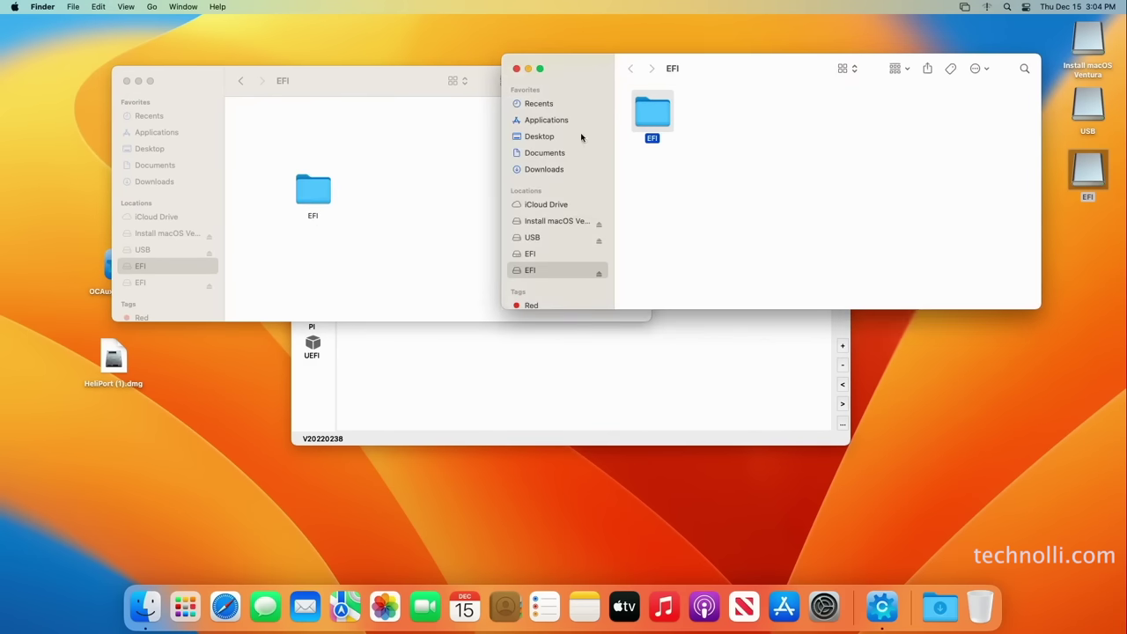
pyautogui.click(514, 71)
pyautogui.click(534, 71)
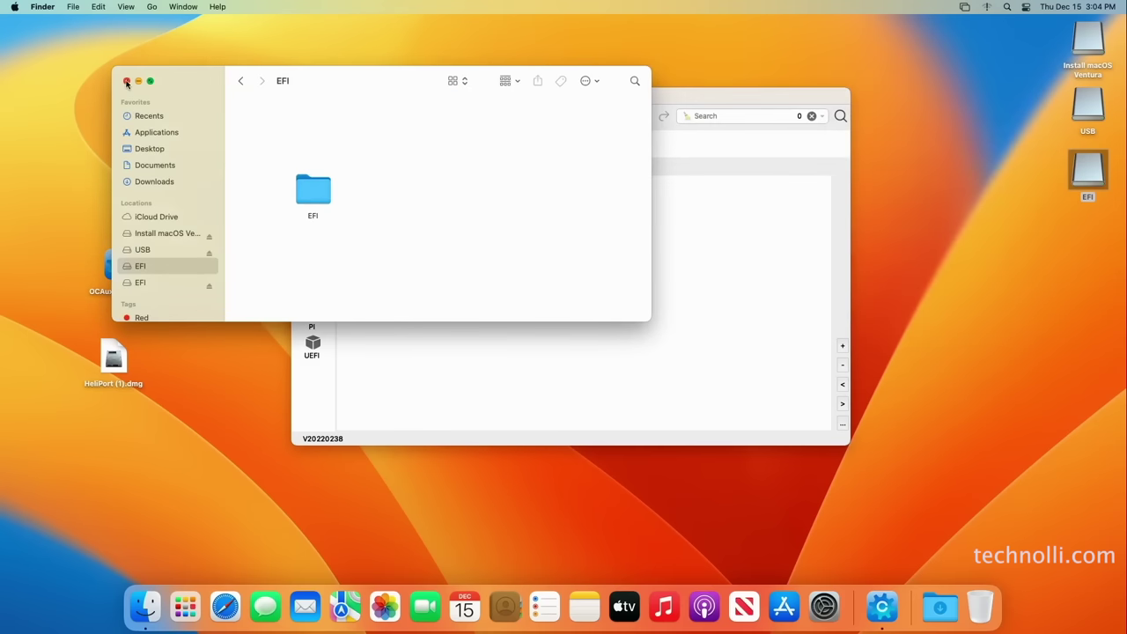
pyautogui.click(126, 81)
# Close OpenCore, open HeliPort (1).dmg, accept its licence and drag HeliPort into Applications
pyautogui.click(299, 96)
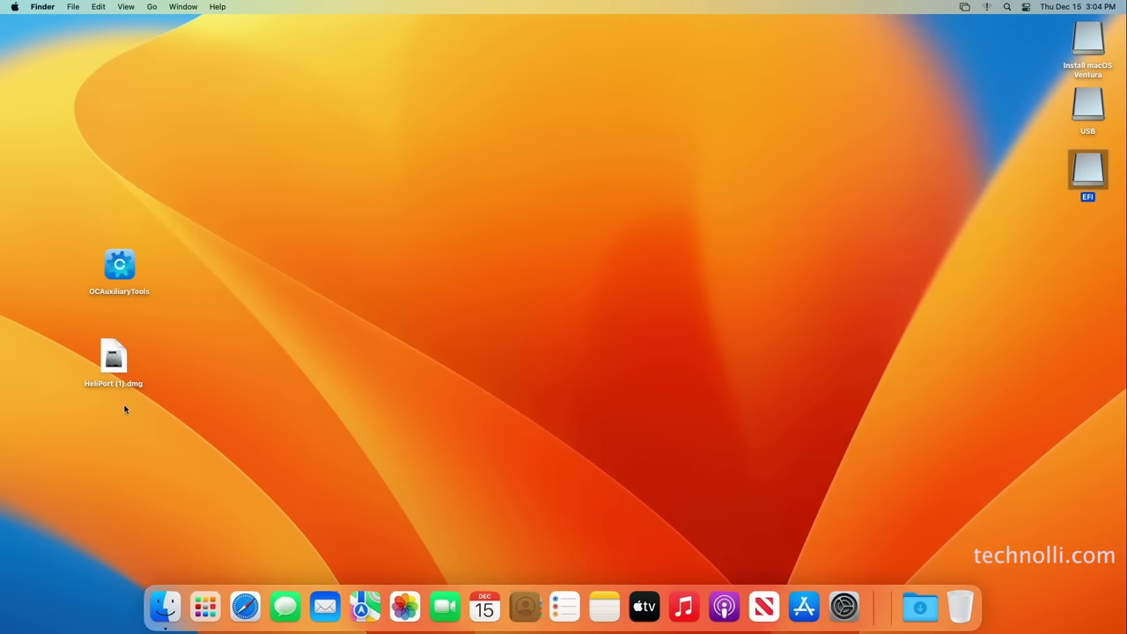
pyautogui.rightClick(118, 361)
pyautogui.click(141, 371)
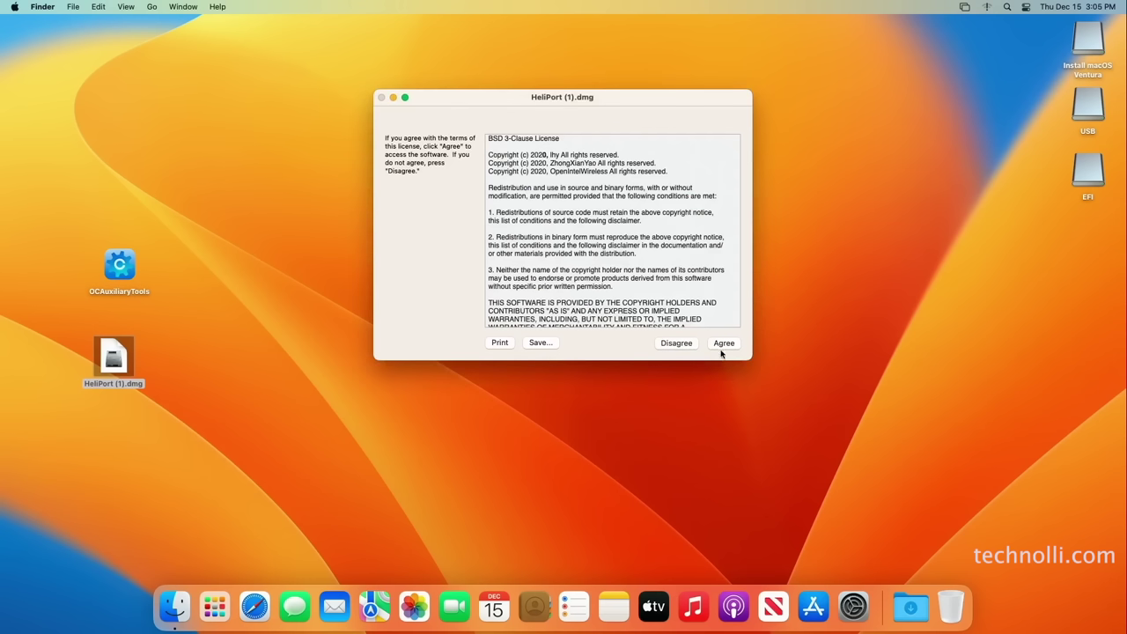
pyautogui.click(723, 345)
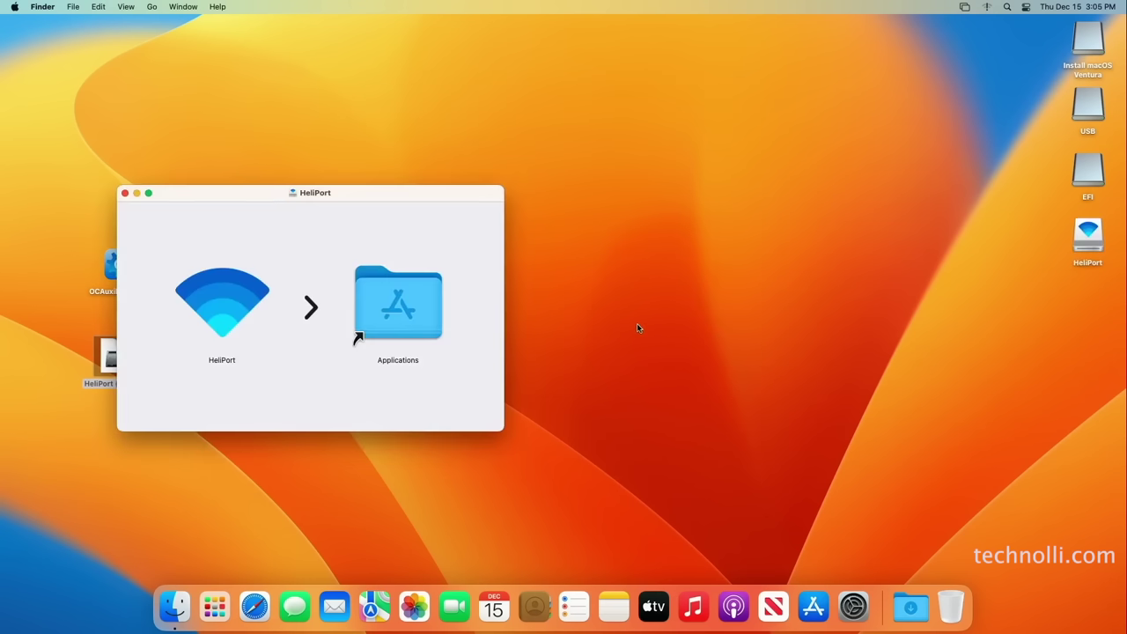
pyautogui.moveTo(216, 304); pyautogui.dragTo(386, 319)
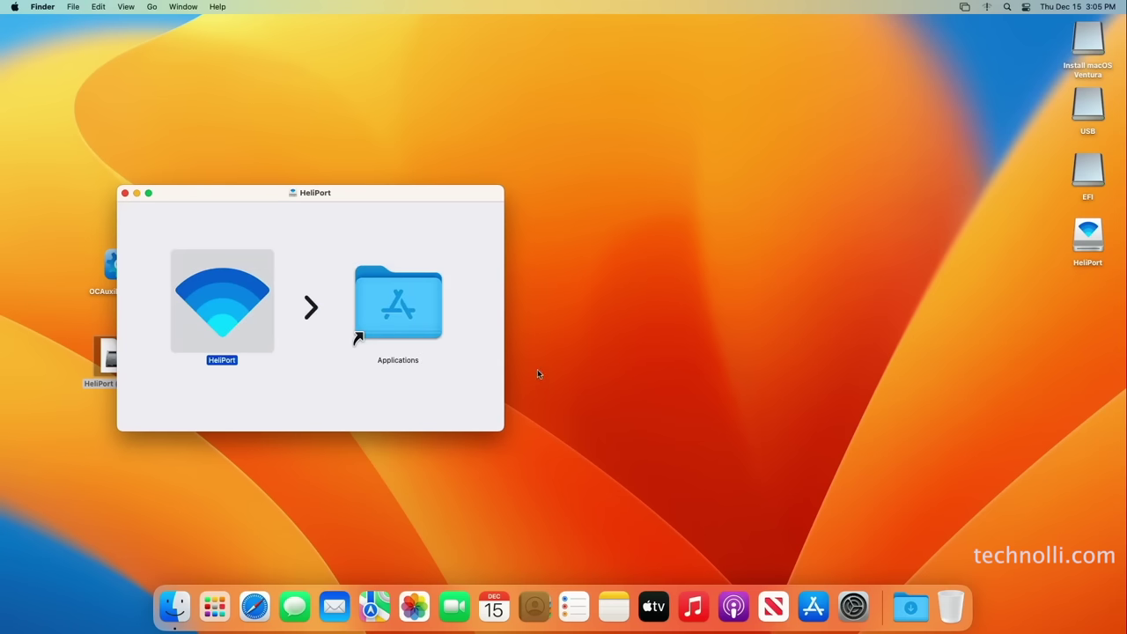
pyautogui.click(125, 193)
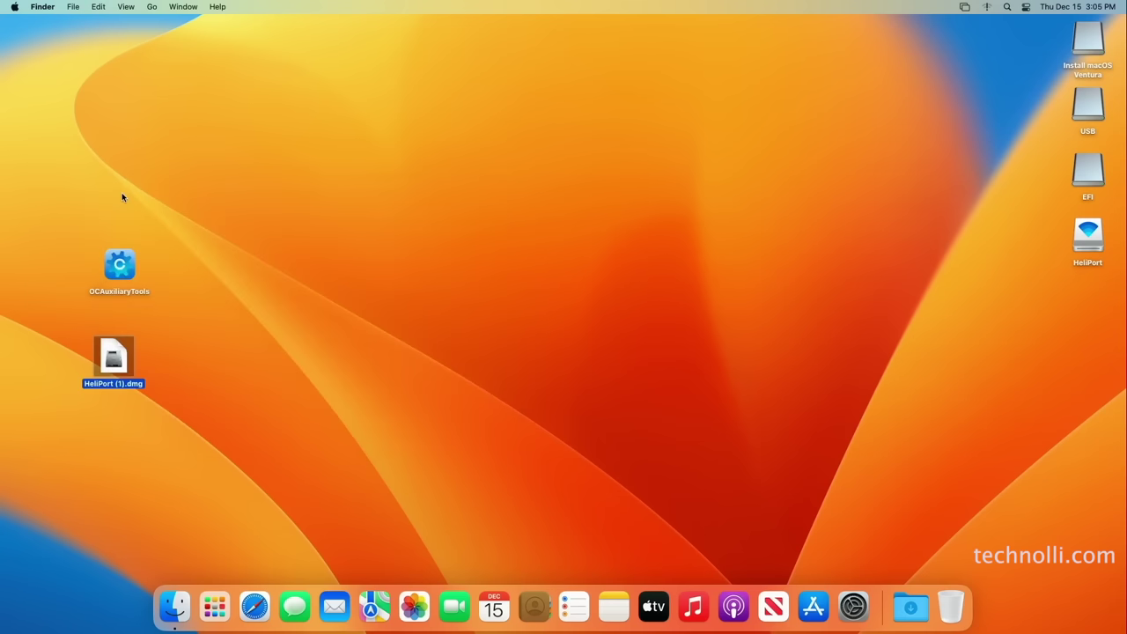
pyautogui.click(638, 225)
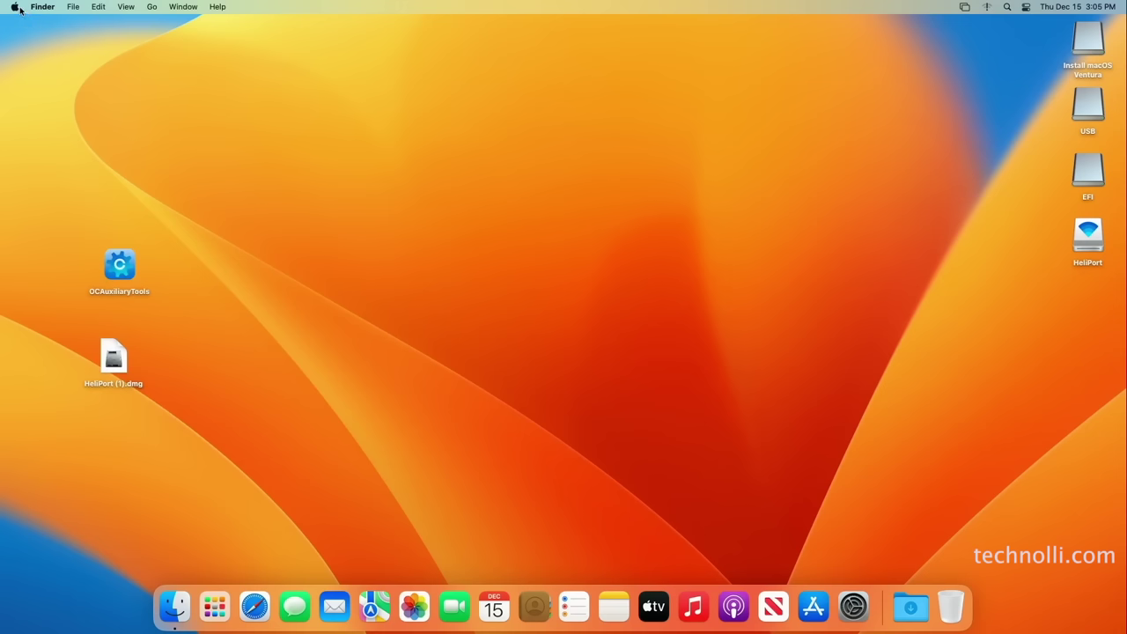
# Eject the Install macOS Ventura and USB drives, then choose Restart from the Apple menu
pyautogui.rightClick(1093, 41)
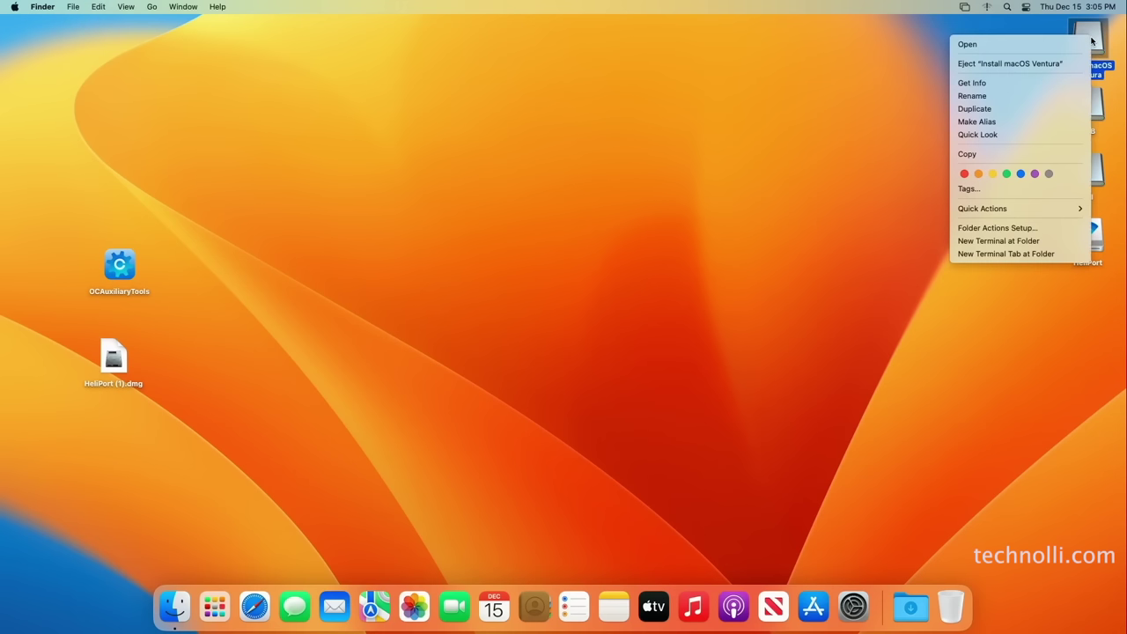
pyautogui.click(1046, 65)
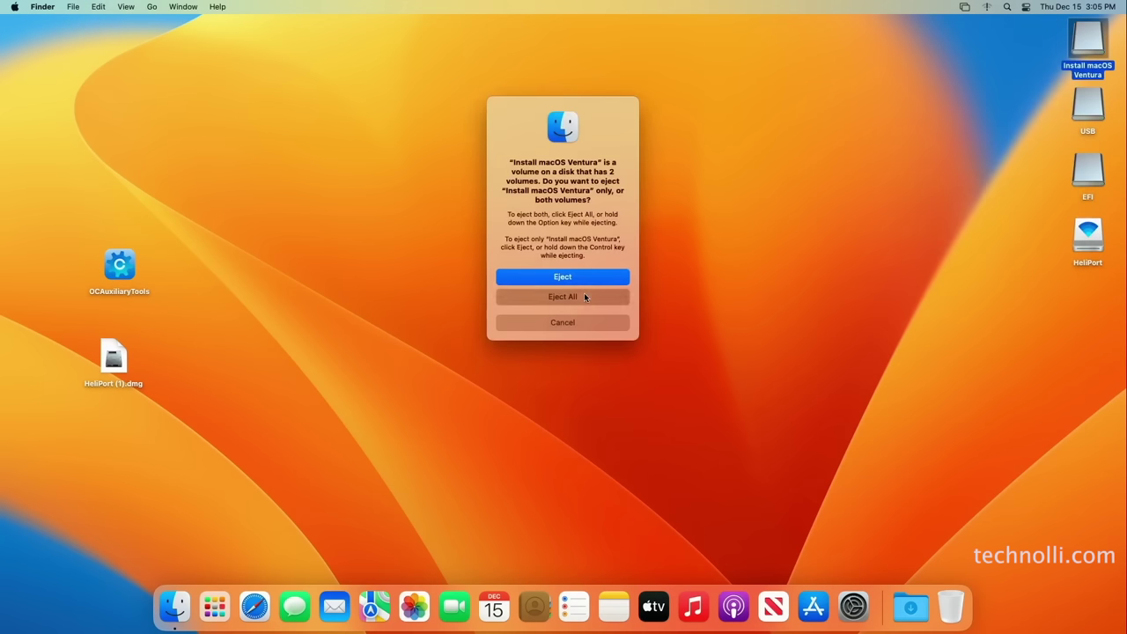
pyautogui.click(584, 295)
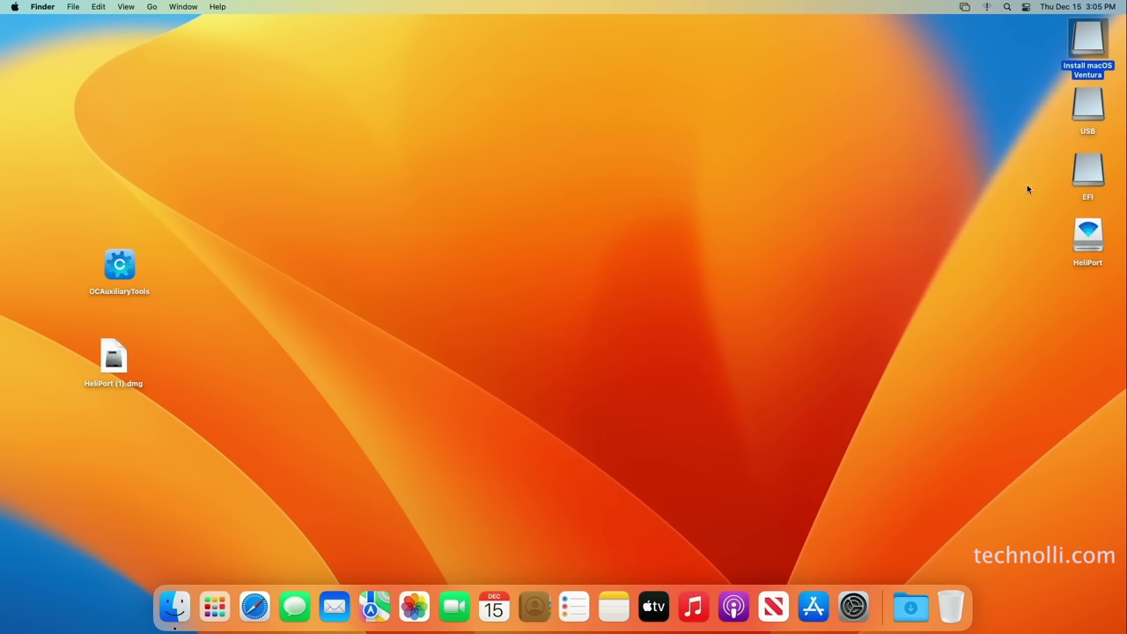
pyautogui.rightClick(1091, 113)
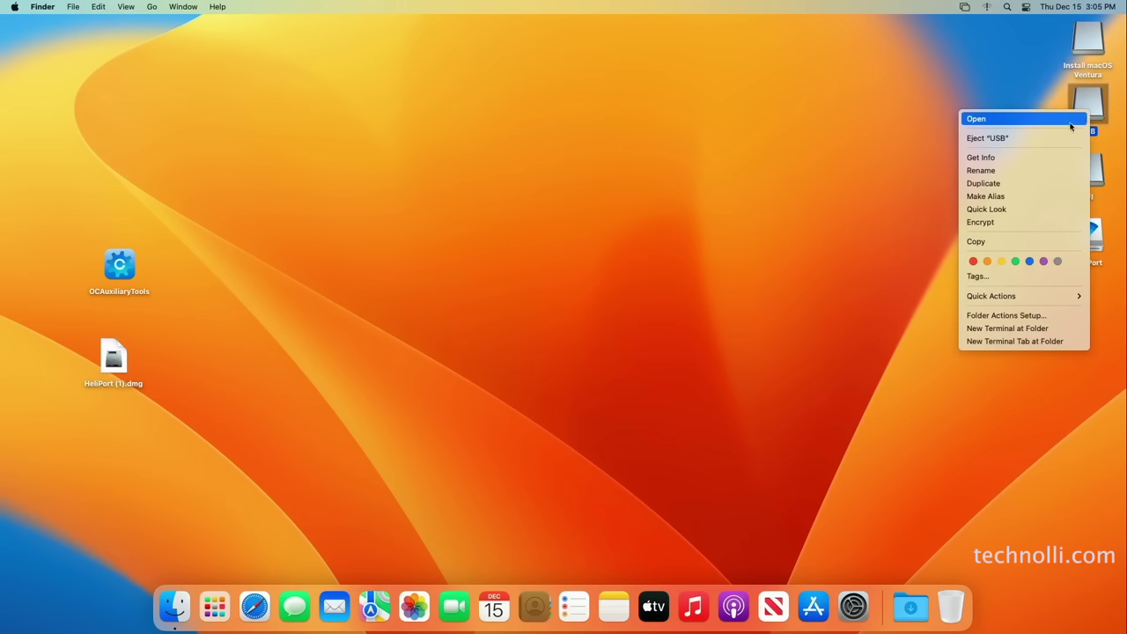
pyautogui.click(1021, 138)
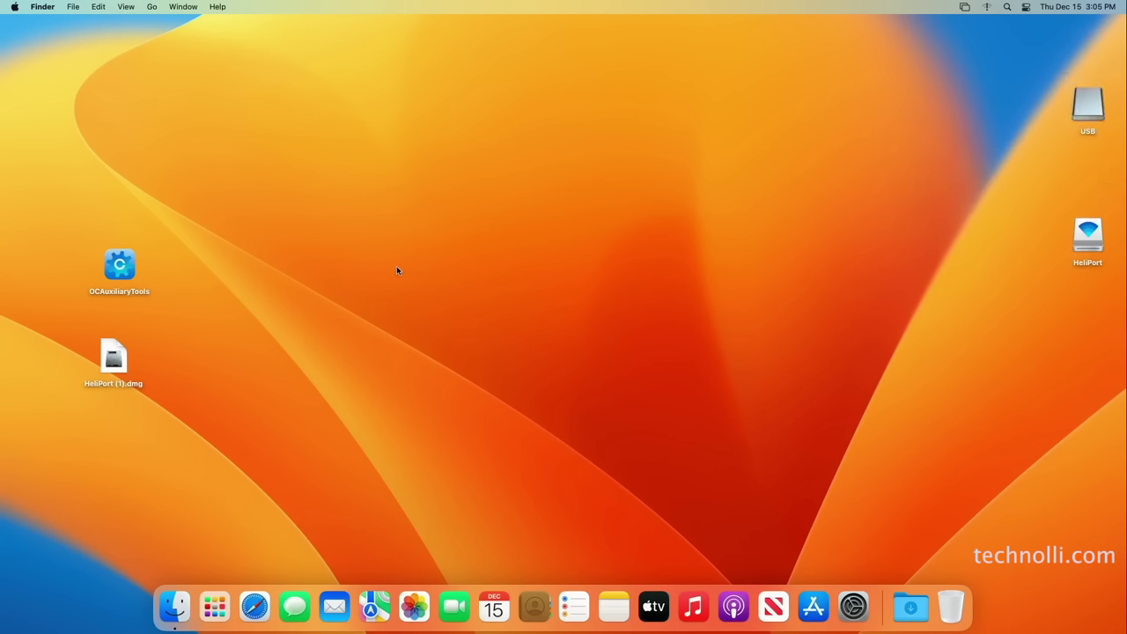
pyautogui.click(16, 8)
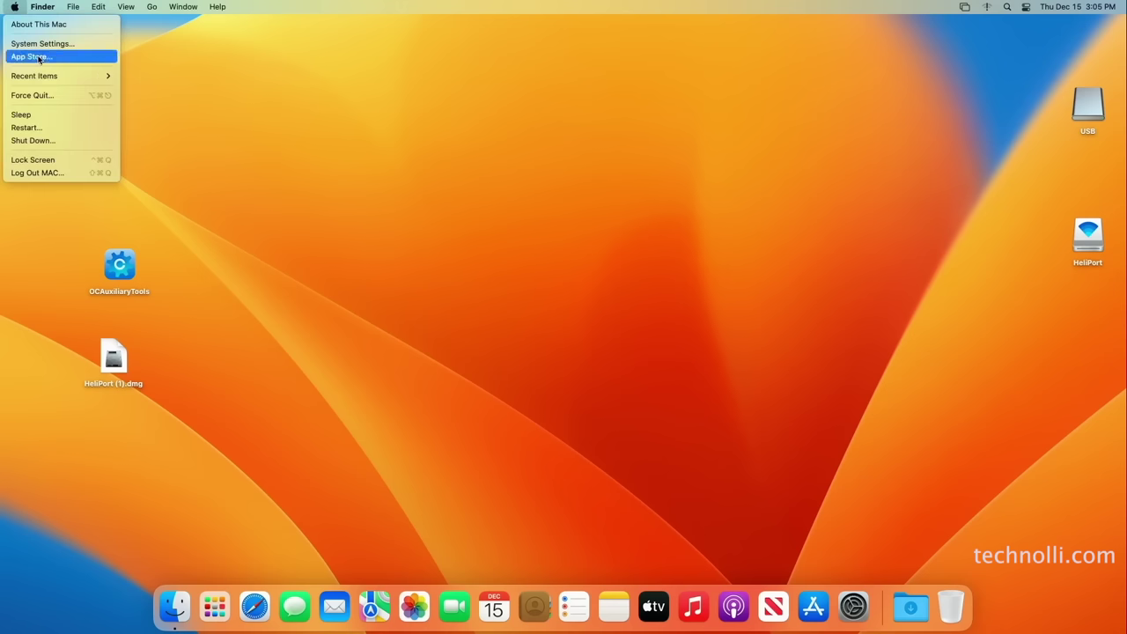
pyautogui.click(55, 129)
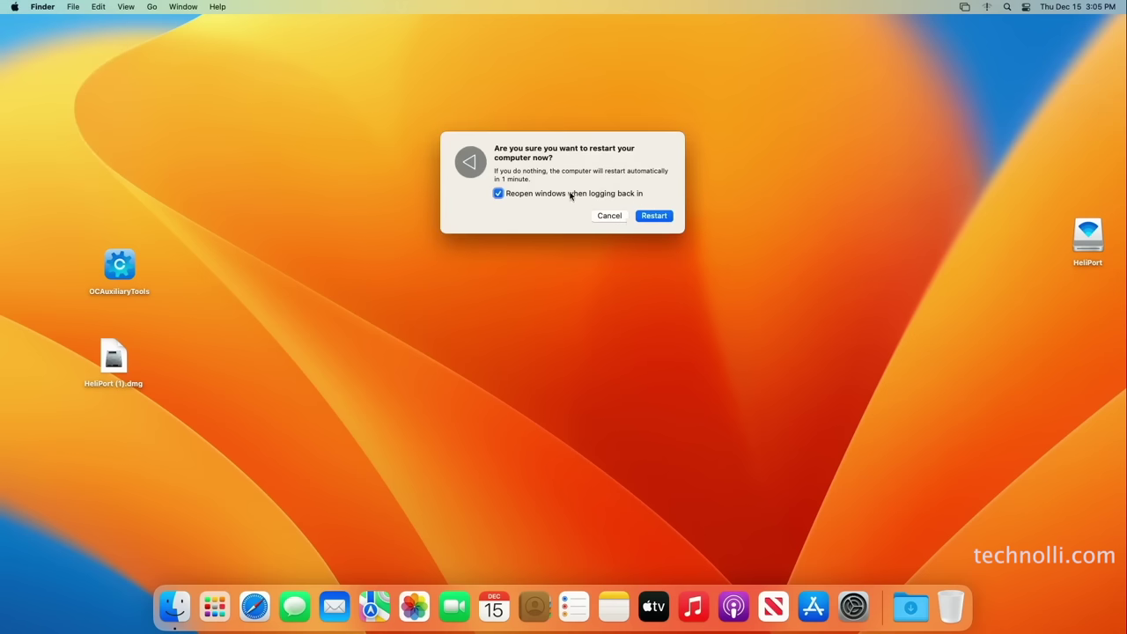
# Restart without reopening windows, then log back in with the account password
pyautogui.click(571, 195)
pyautogui.click(654, 216)
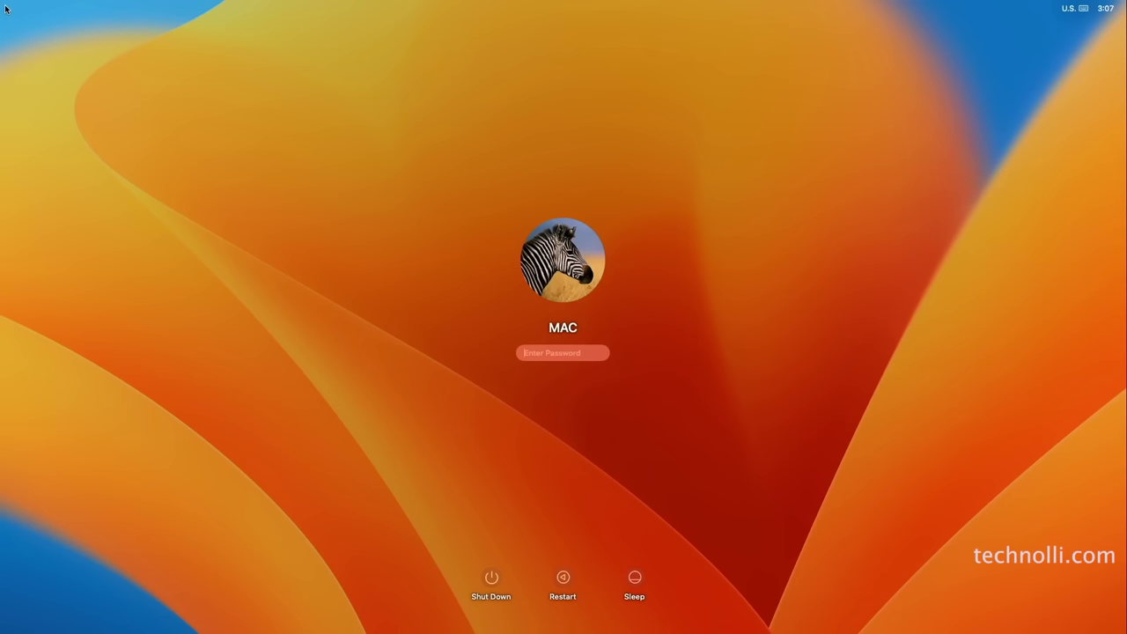
pyautogui.write('12')
pyautogui.press('Return')
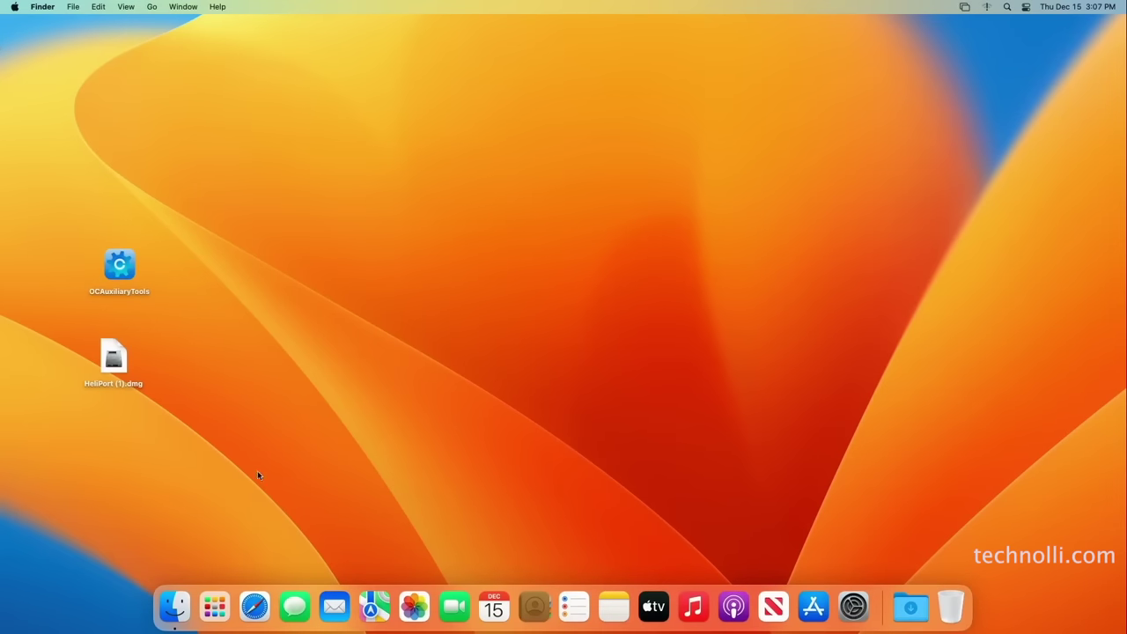
# Try launching HeliPort from Launchpad; the unverified-developer warning blocks it
pyautogui.click(215, 621)
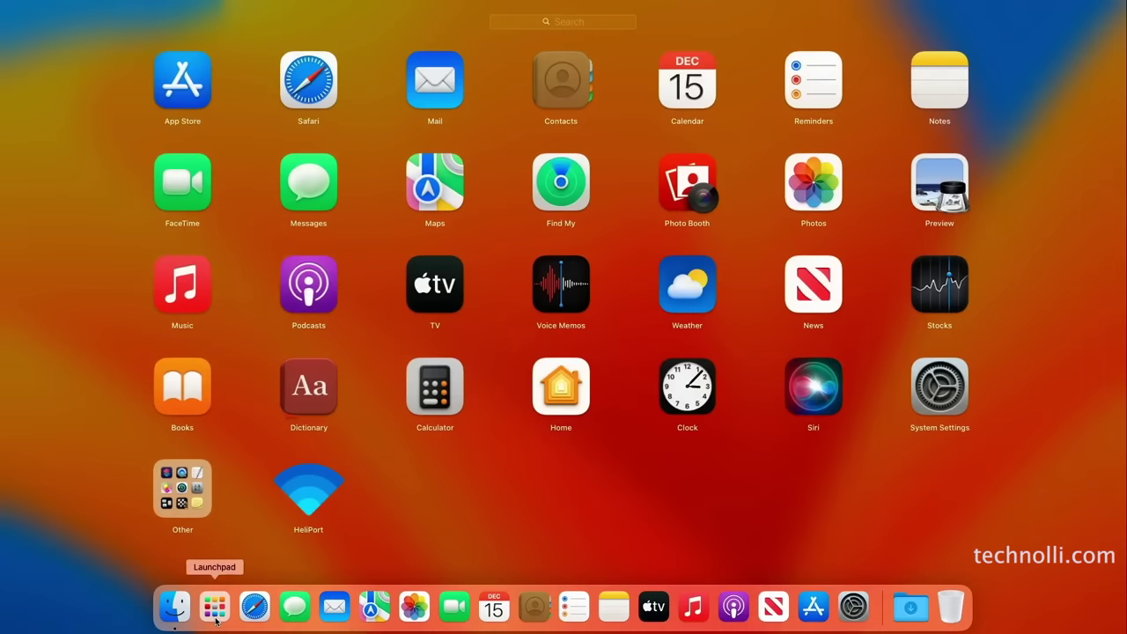
pyautogui.click(354, 531)
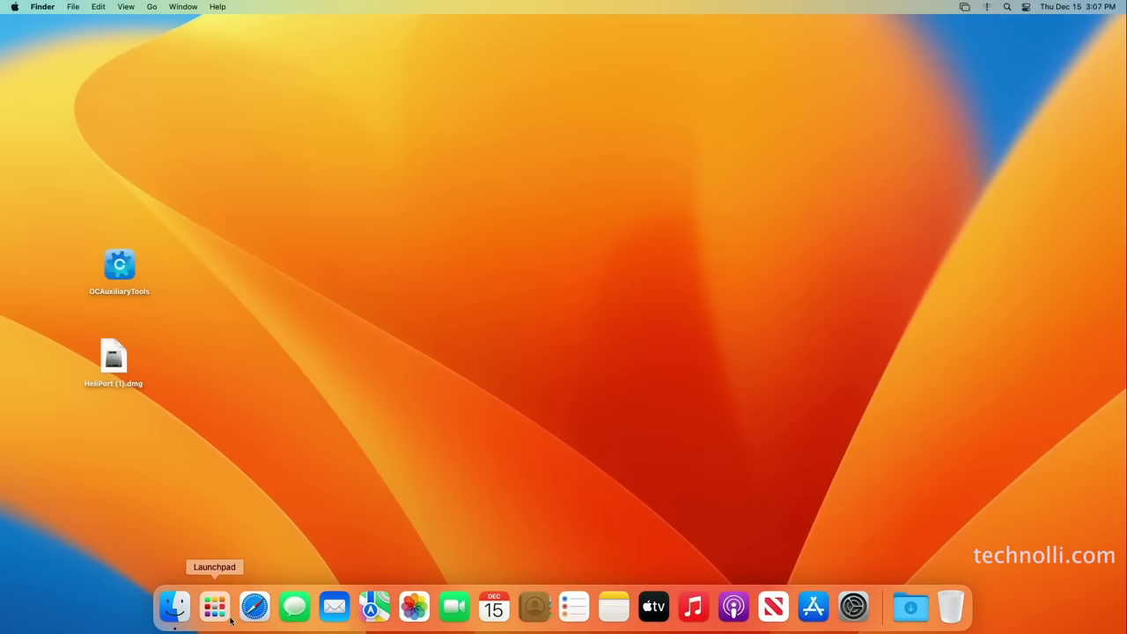
pyautogui.click(234, 621)
pyautogui.click(306, 495)
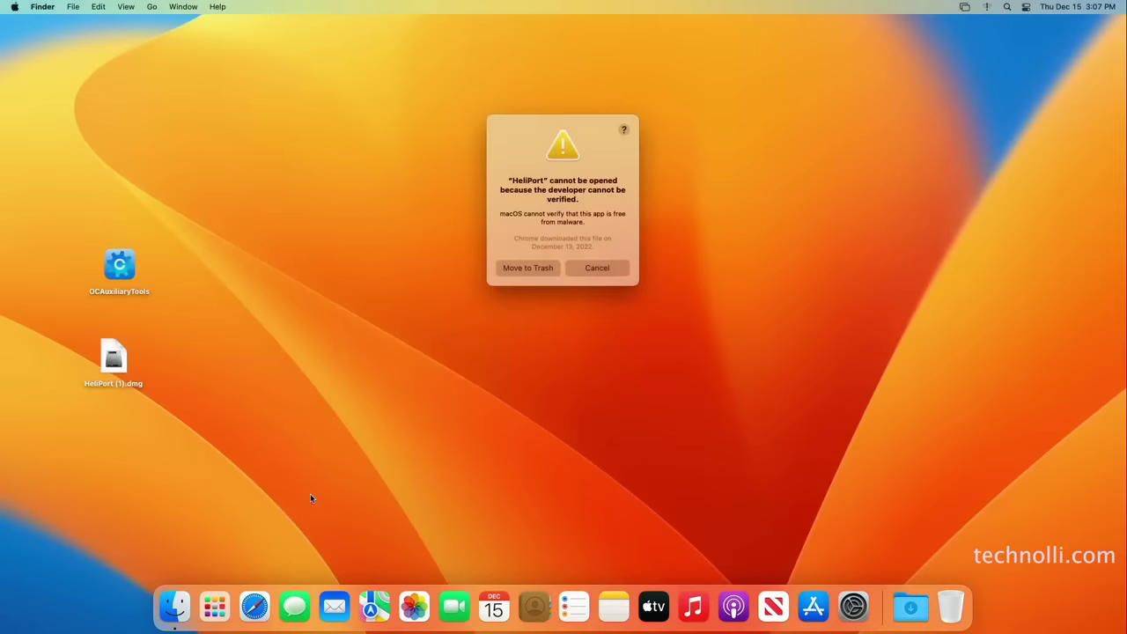
pyautogui.click(597, 268)
pyautogui.click(215, 606)
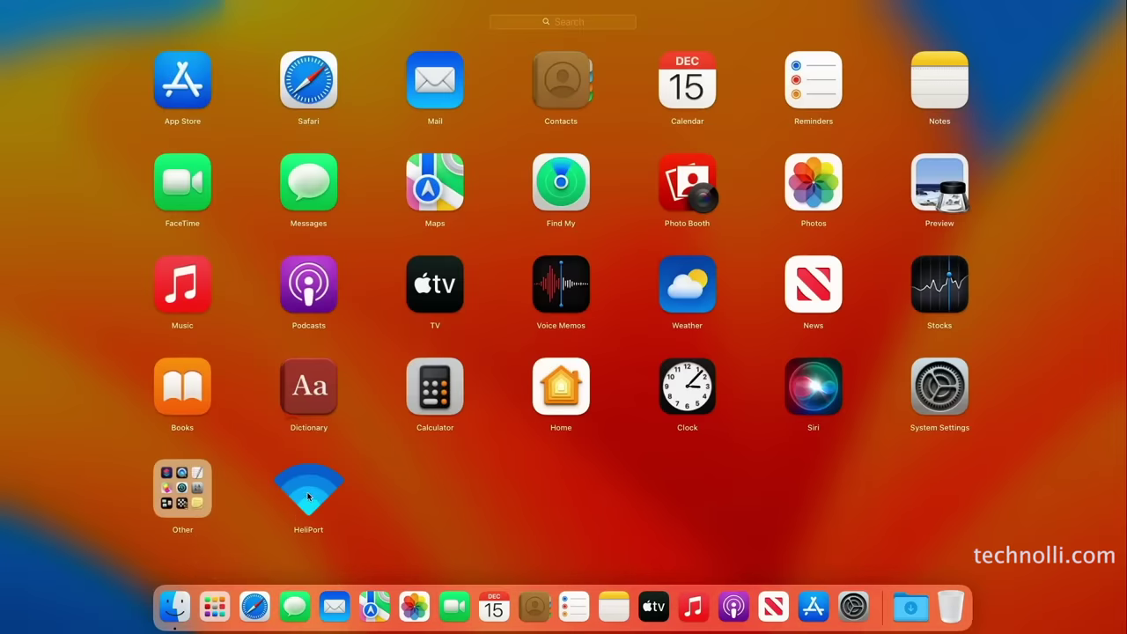
pyautogui.click(373, 523)
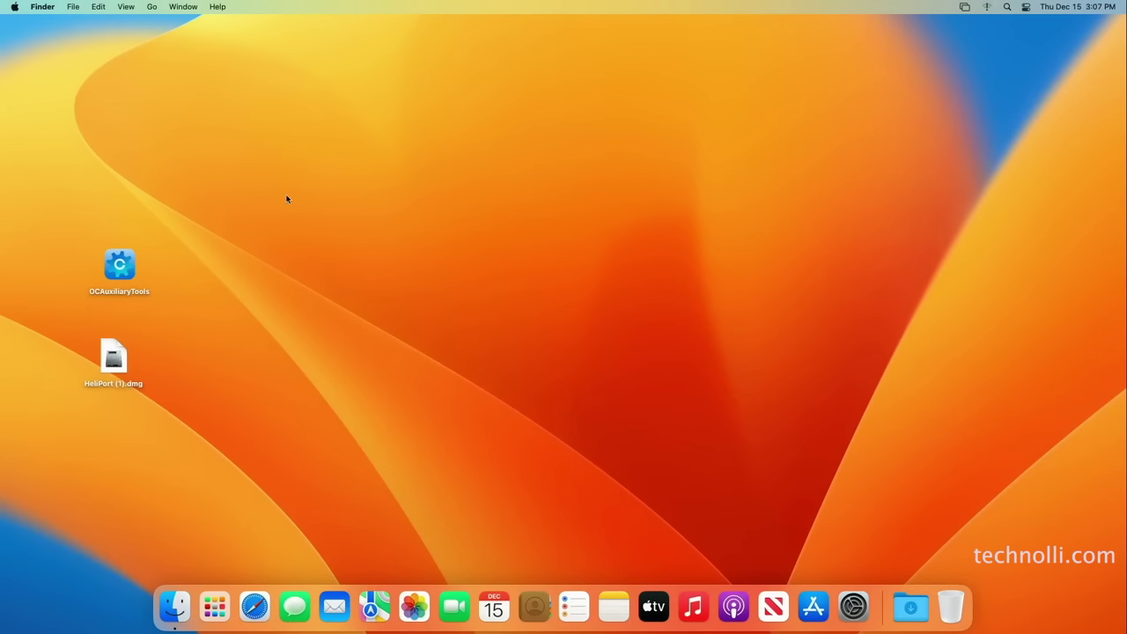
# Open HeliPort from Applications with the right-click Open override, choose Don't Check, and show Wi-Fi networks
pyautogui.click(154, 8)
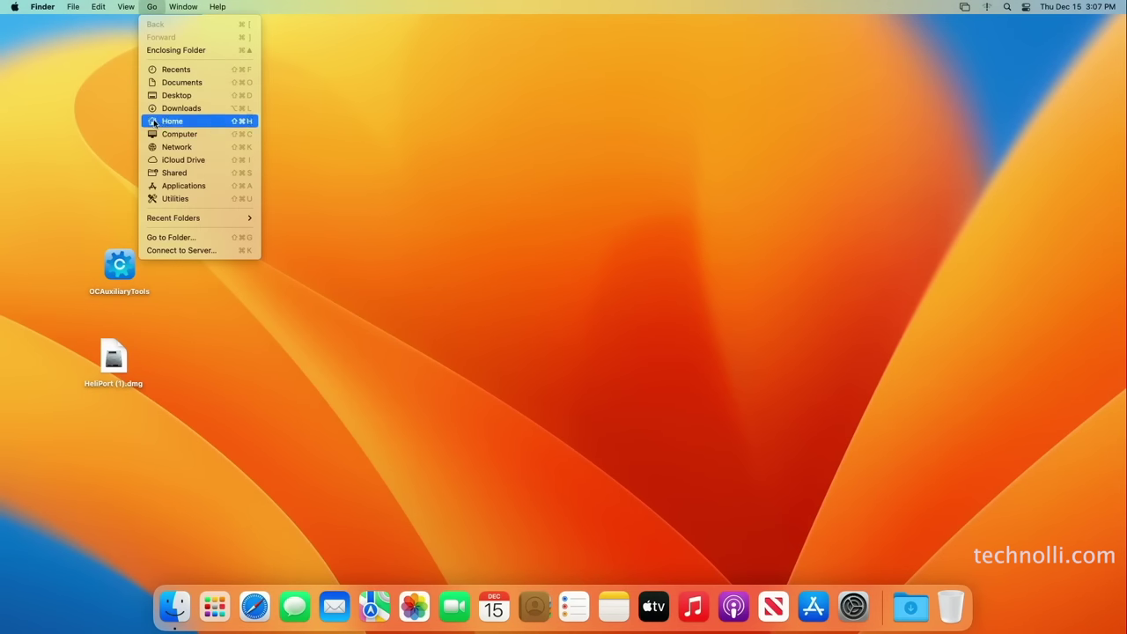
pyautogui.click(175, 186)
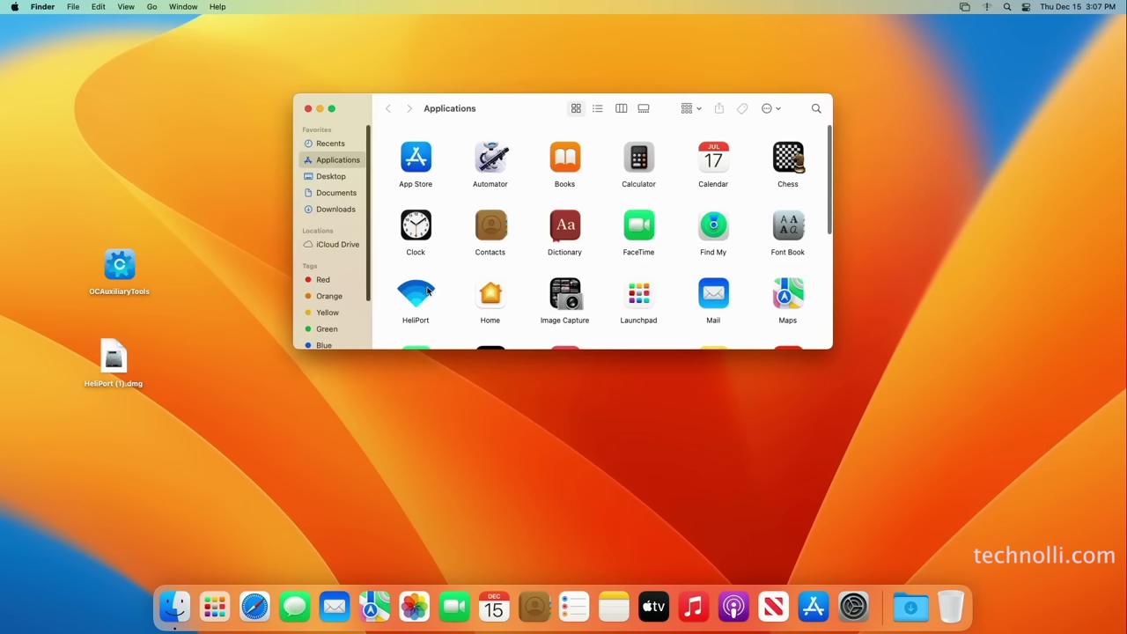
pyautogui.rightClick(428, 289)
pyautogui.click(445, 292)
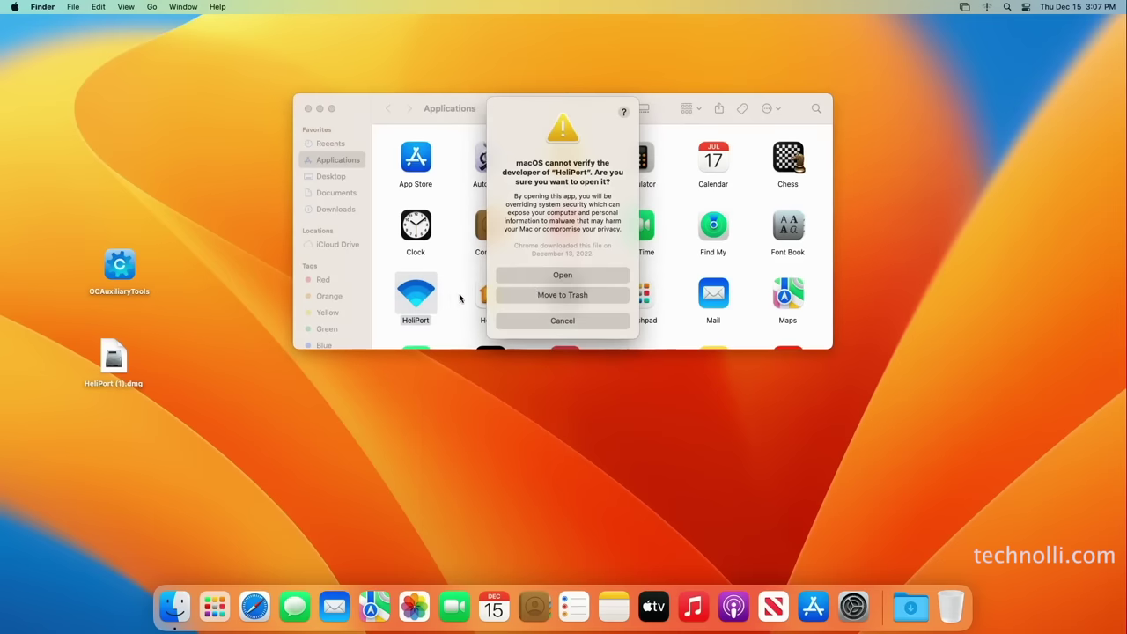
pyautogui.click(562, 275)
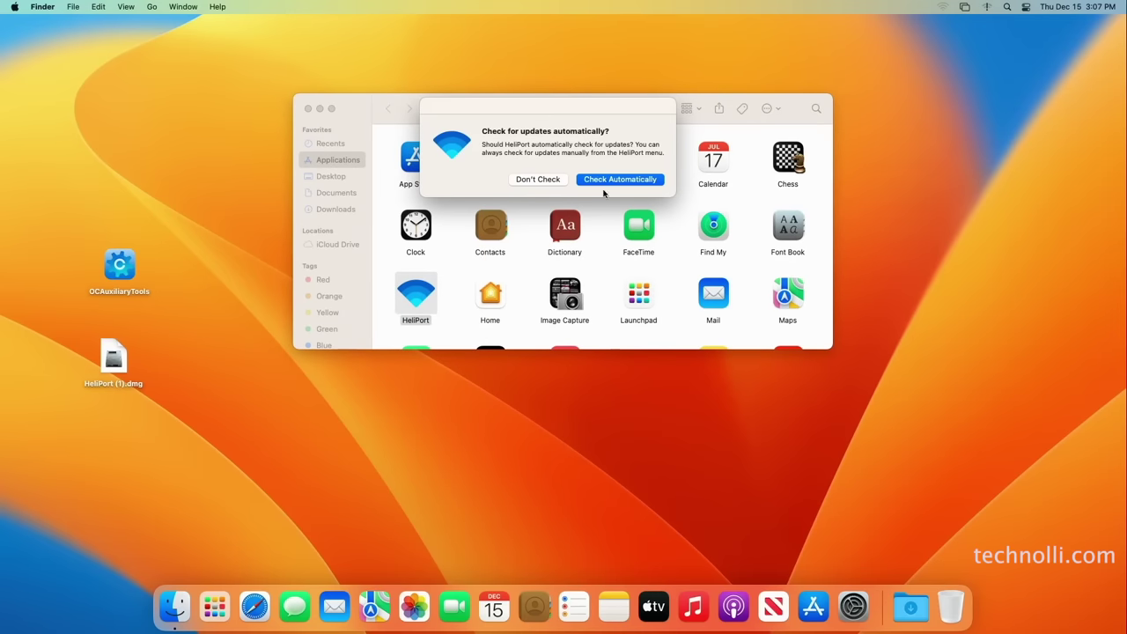
pyautogui.click(543, 180)
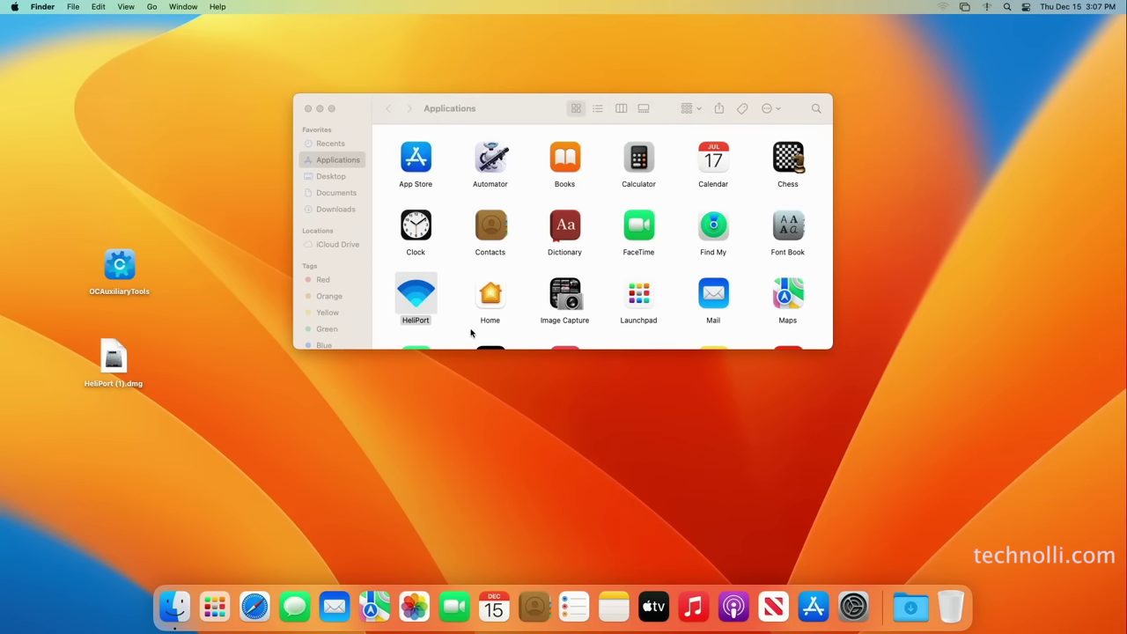
pyautogui.press('super+w')
pyautogui.click(939, 7)
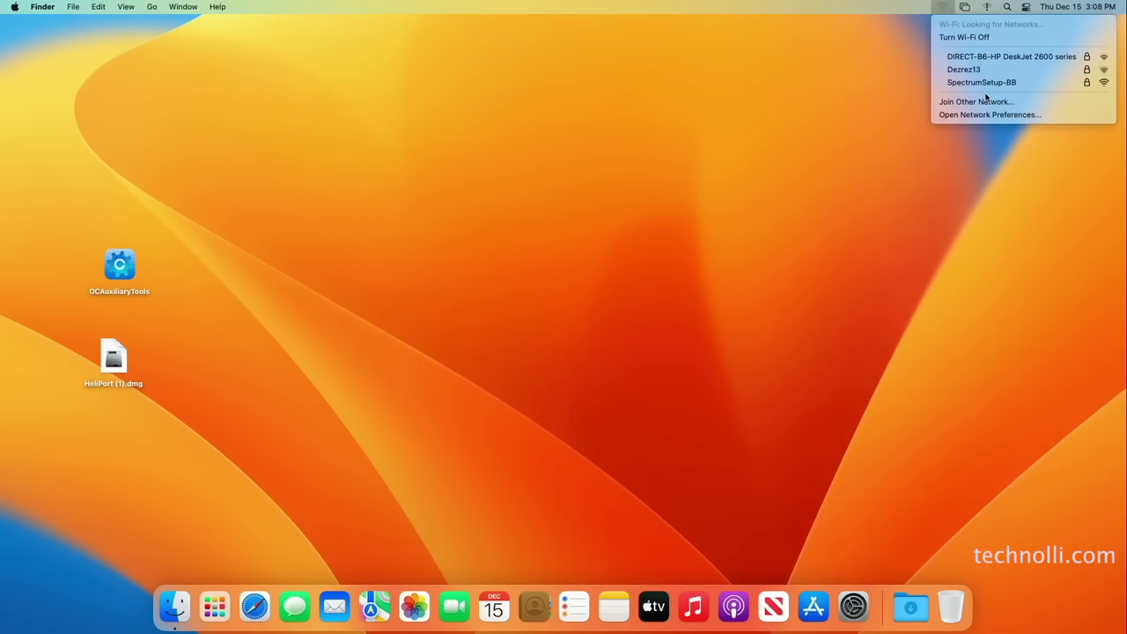
# Join SpectrumSetup-BB from the Wi-Fi menu with the network password, then launch Safari
pyautogui.click(903, 11)
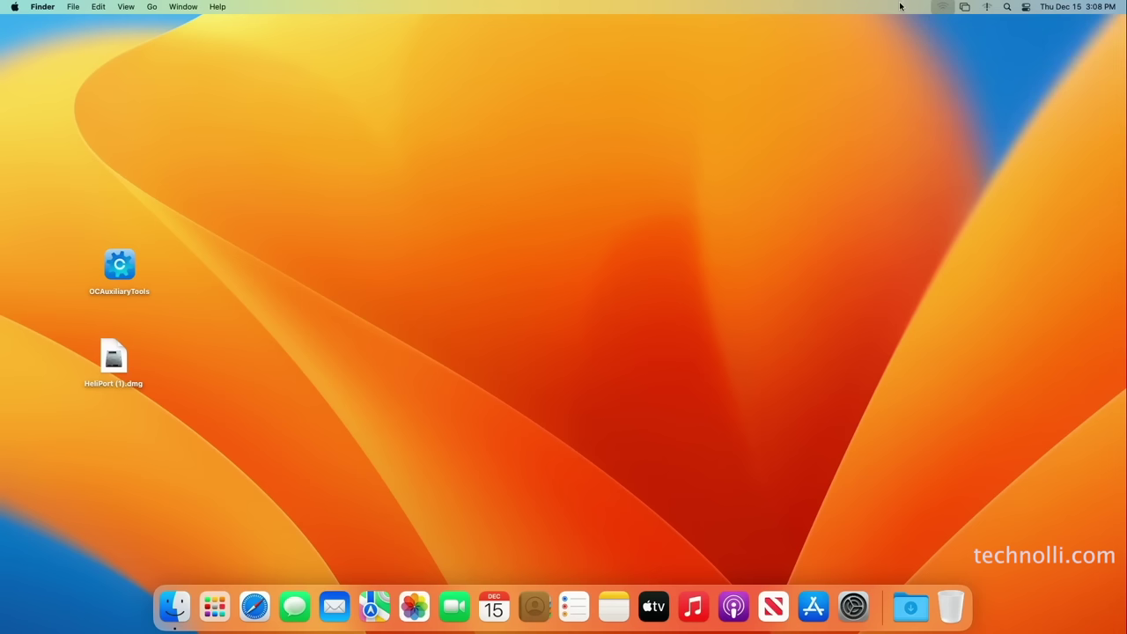
pyautogui.click(947, 9)
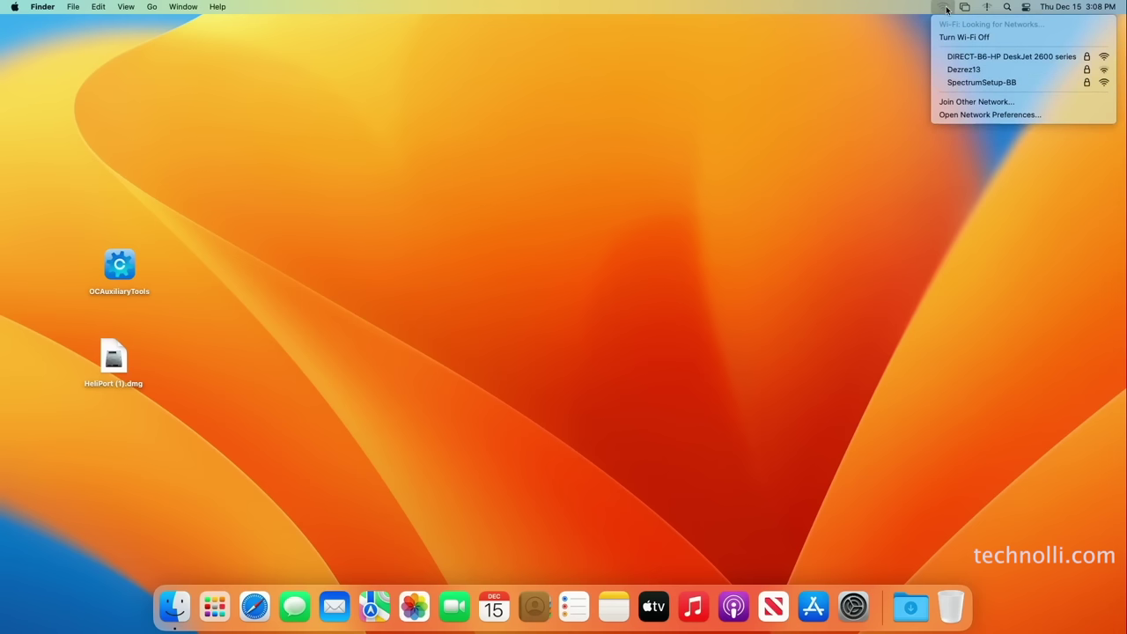
pyautogui.click(984, 84)
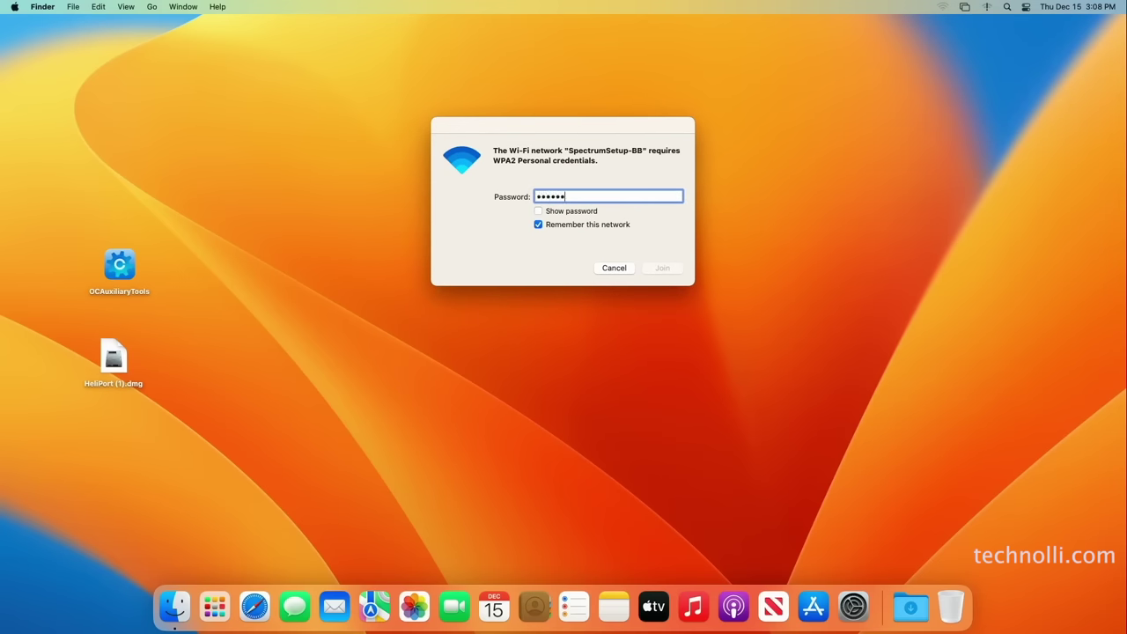
pyautogui.write('••••••••')
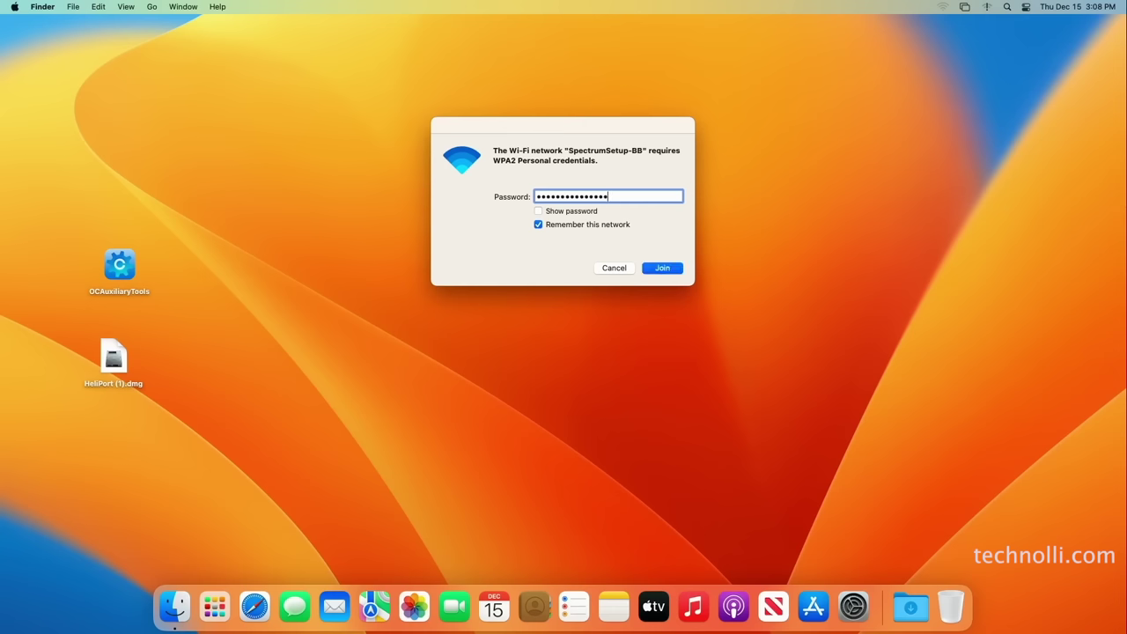
pyautogui.press('Return')
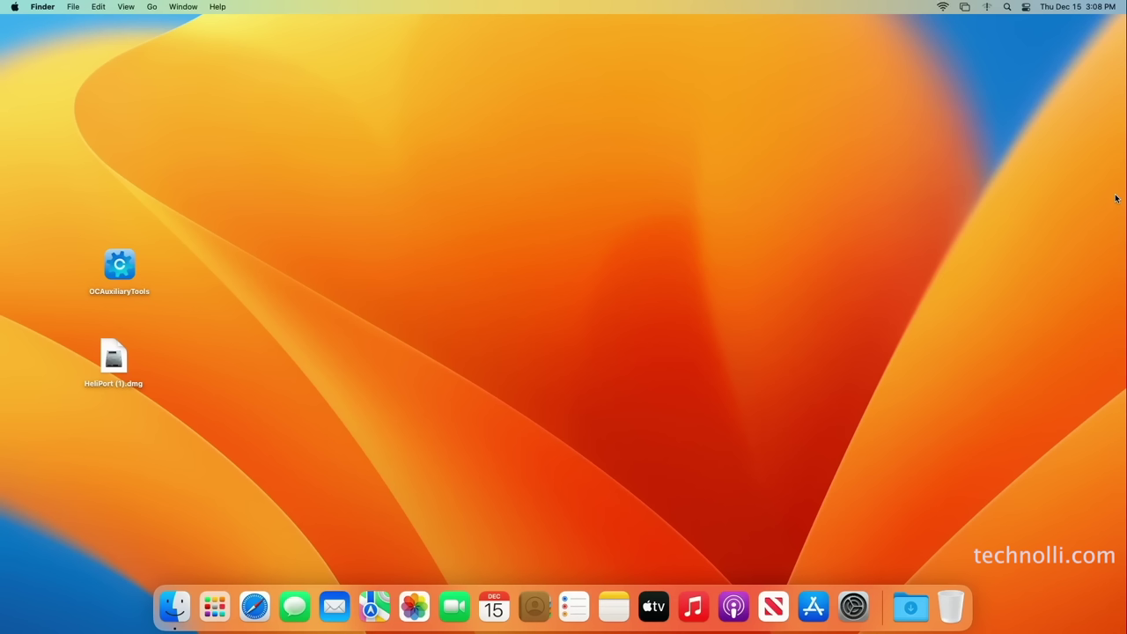
pyautogui.click(255, 606)
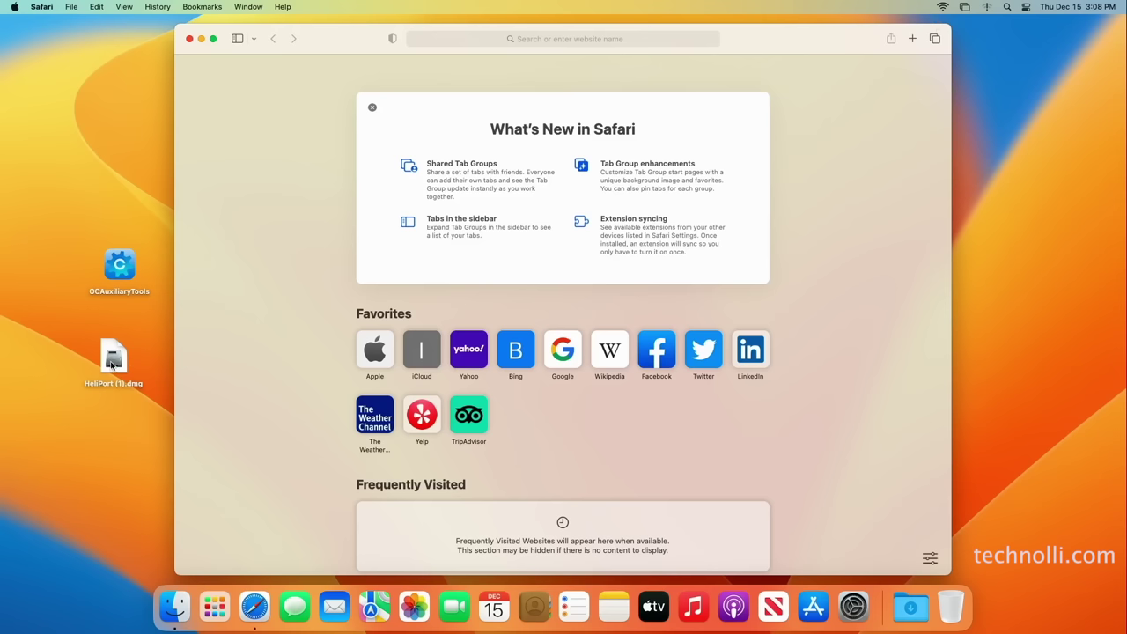
# Leave Safari for the desktop and launch System Settings from the Dock
pyautogui.click(153, 351)
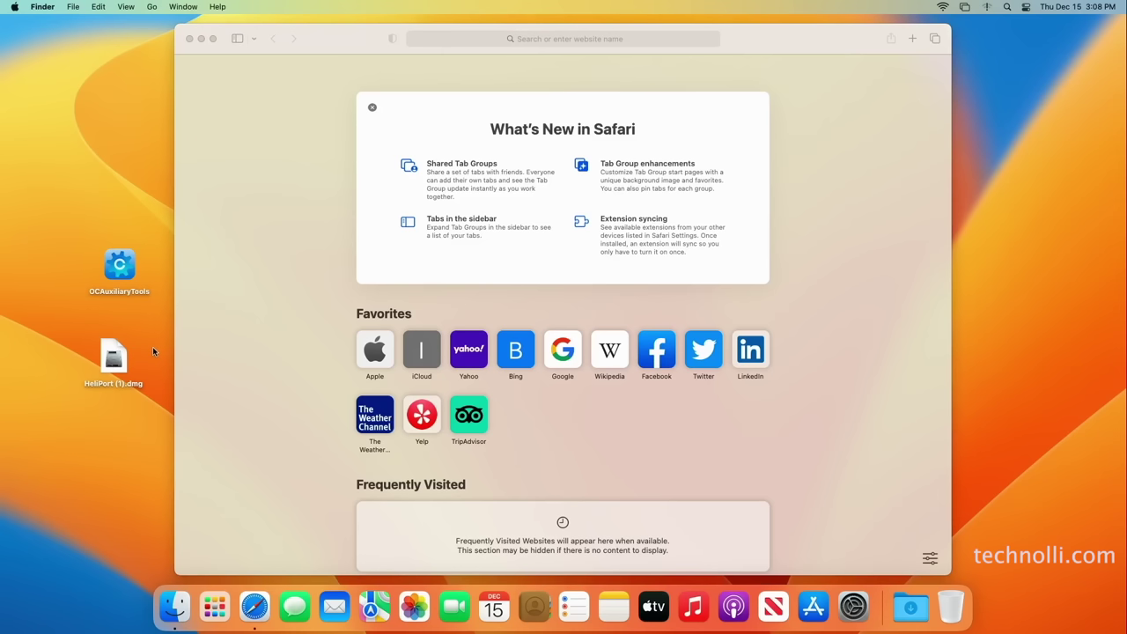
pyautogui.click(858, 610)
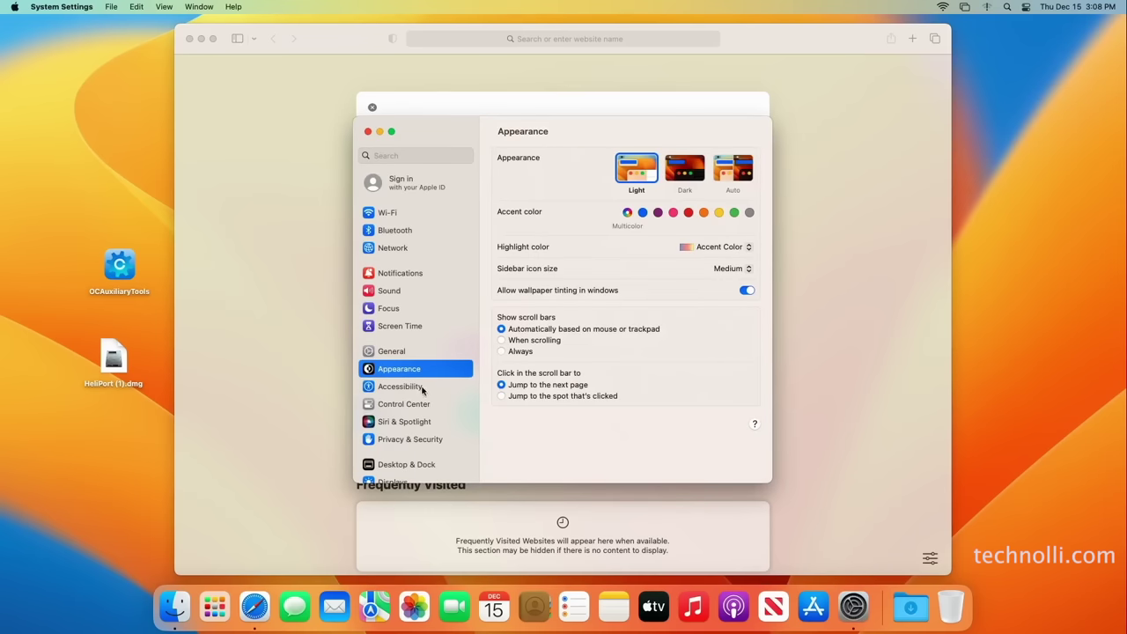
# Navigate System Settings to the General > Login Items pane
pyautogui.scroll(-1, 428, 452)
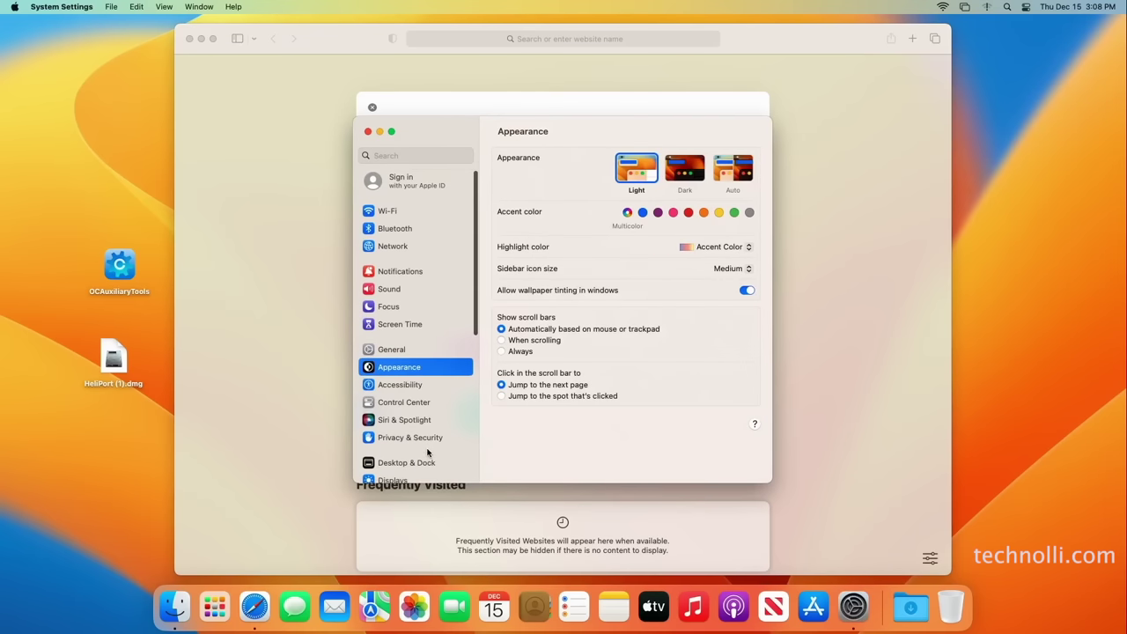
pyautogui.scroll(-5, 428, 452)
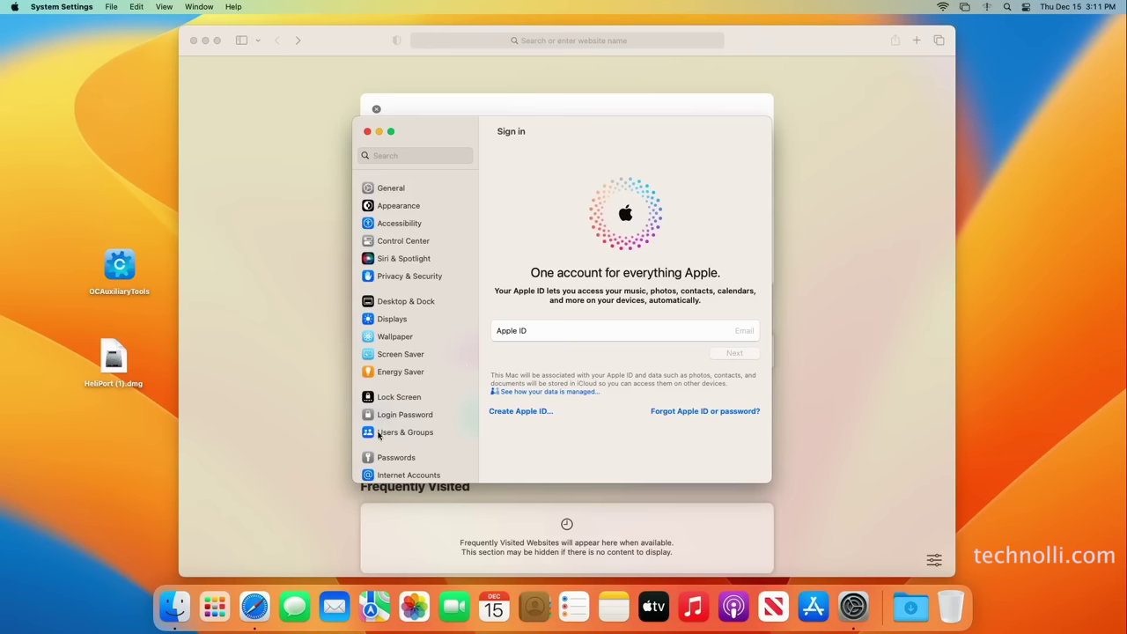
pyautogui.click(401, 433)
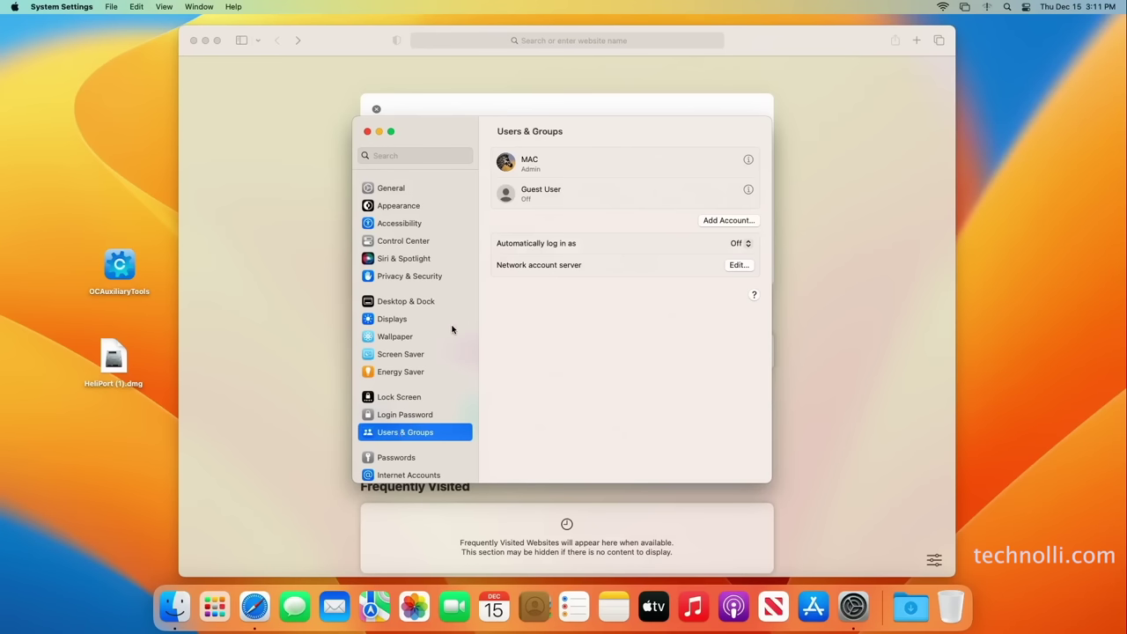
pyautogui.scroll(2, 445, 326)
pyautogui.scroll(2, 445, 326)
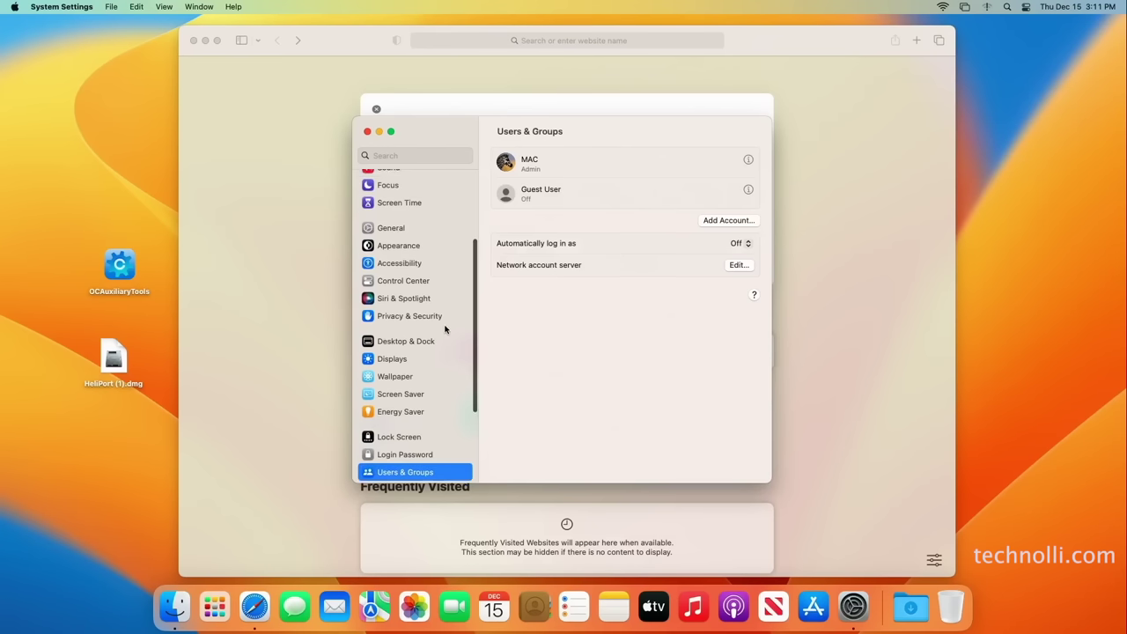
pyautogui.click(403, 253)
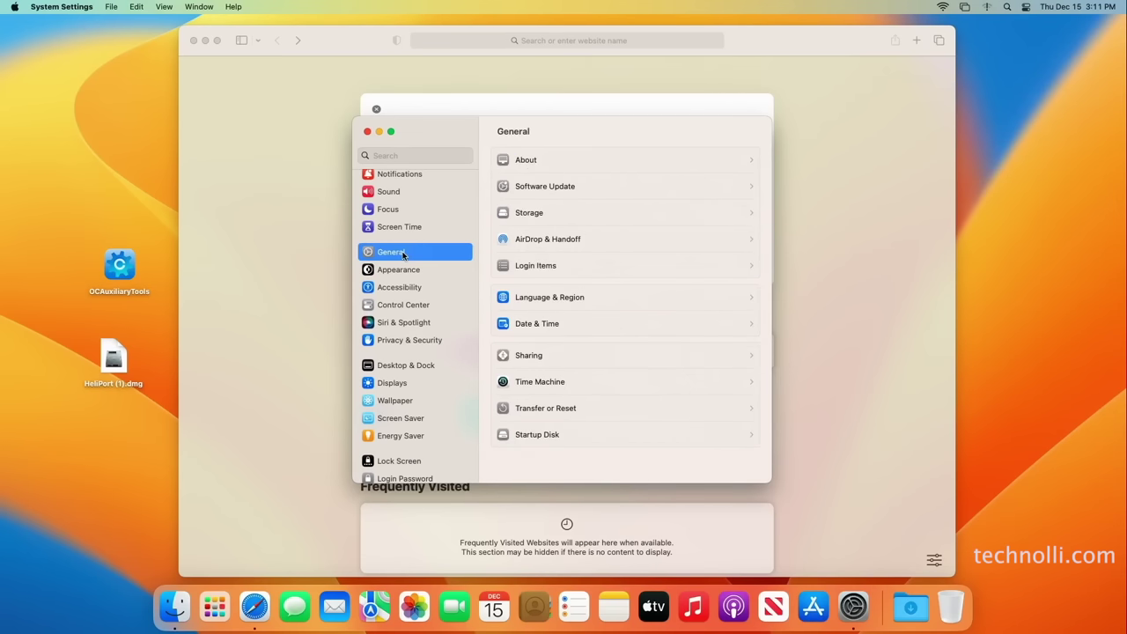
pyautogui.click(585, 266)
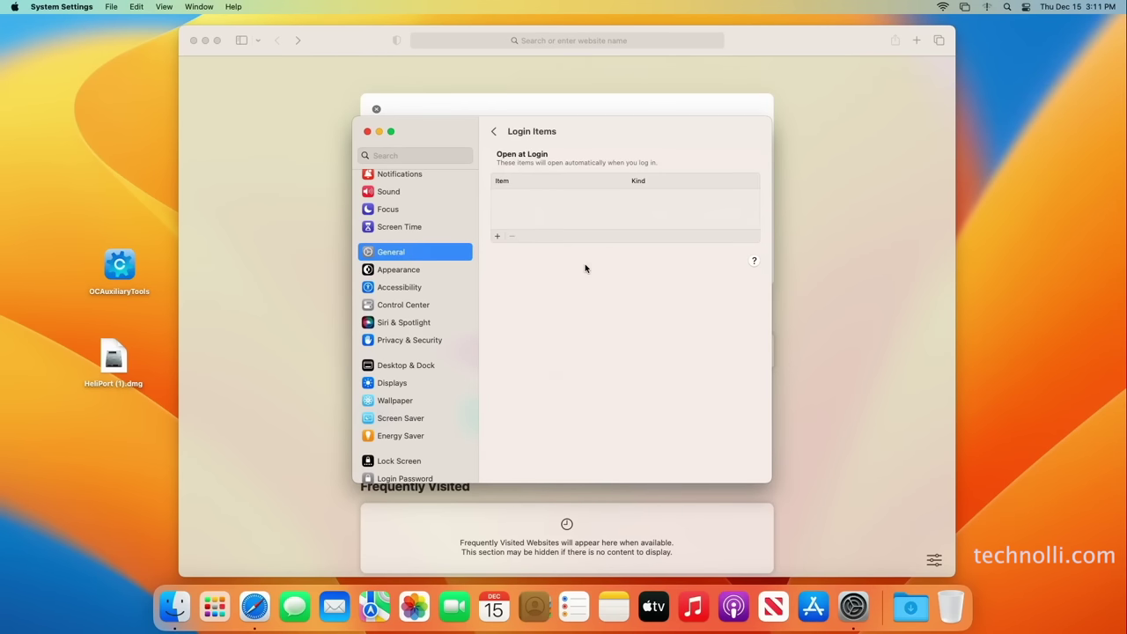
# Add HeliPort from the Applications folder to the Open at Login list
pyautogui.click(497, 237)
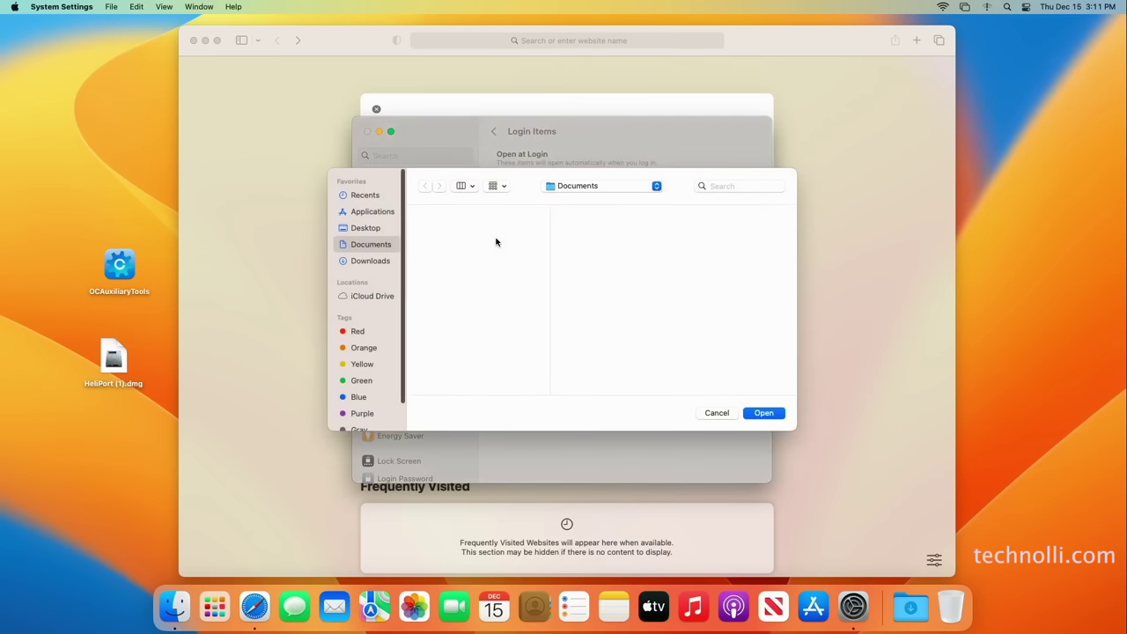
pyautogui.click(385, 216)
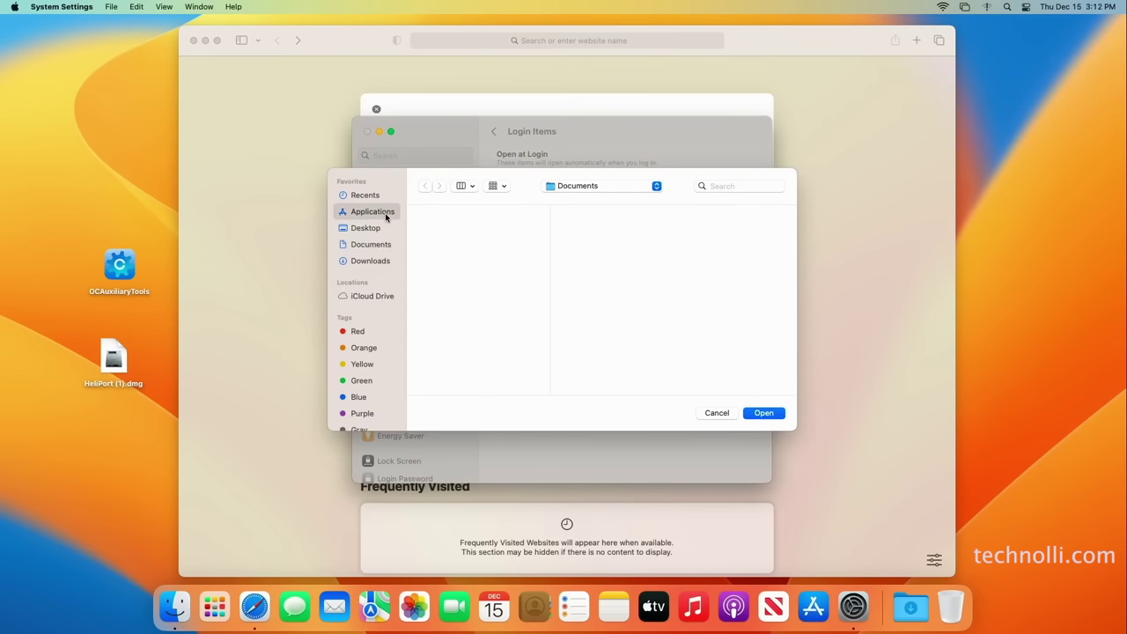
pyautogui.scroll(-1, 474, 335)
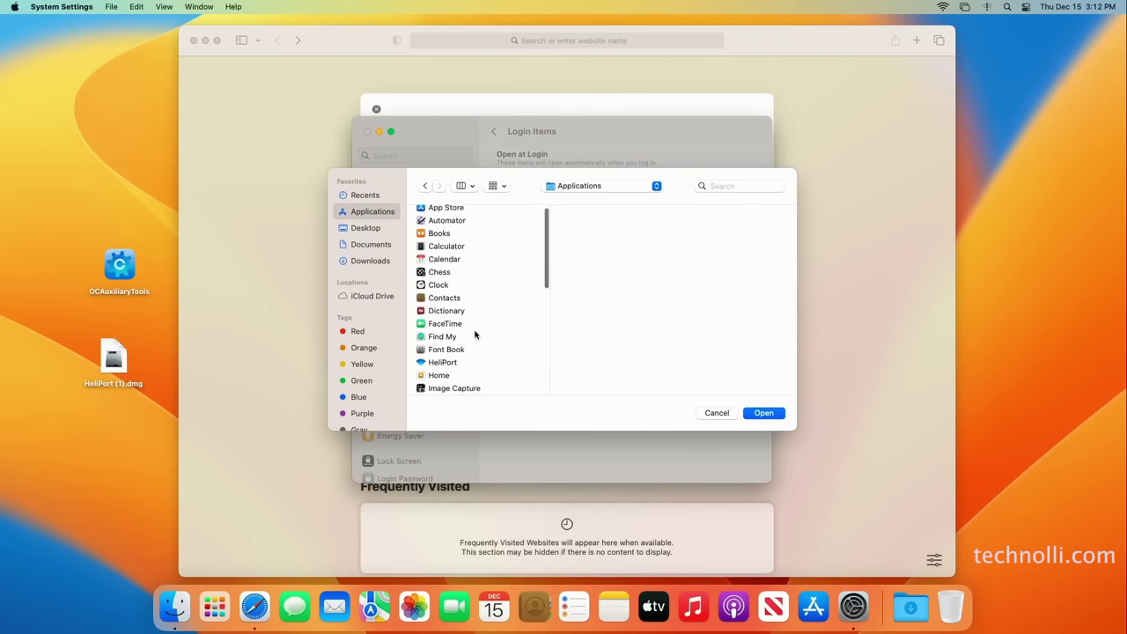
pyautogui.scroll(-1, 475, 335)
pyautogui.click(455, 340)
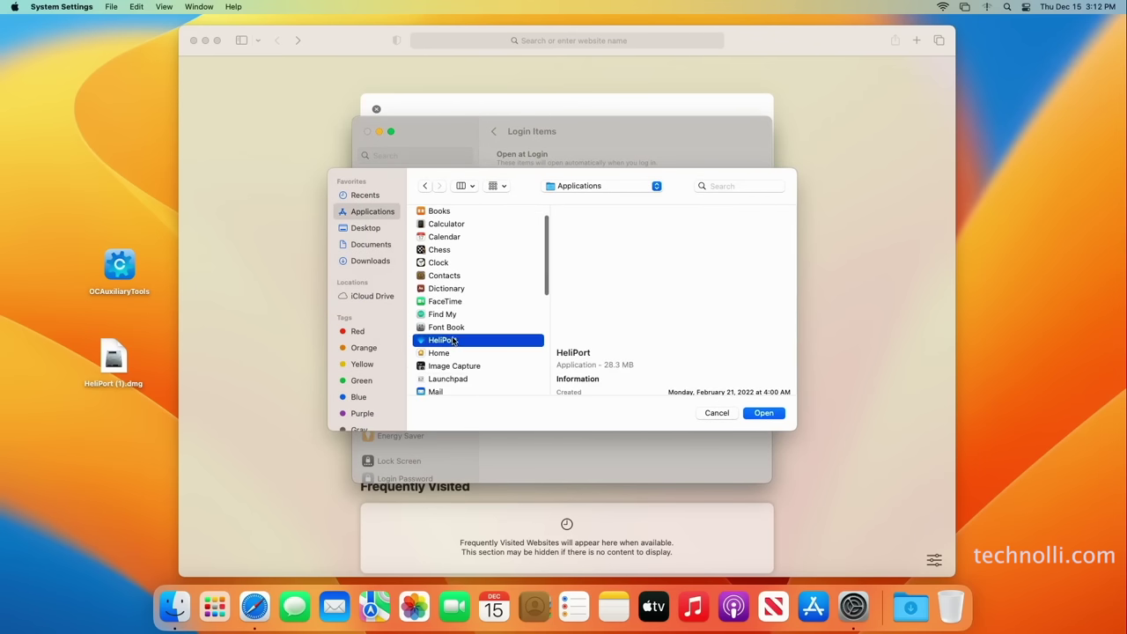
pyautogui.click(764, 413)
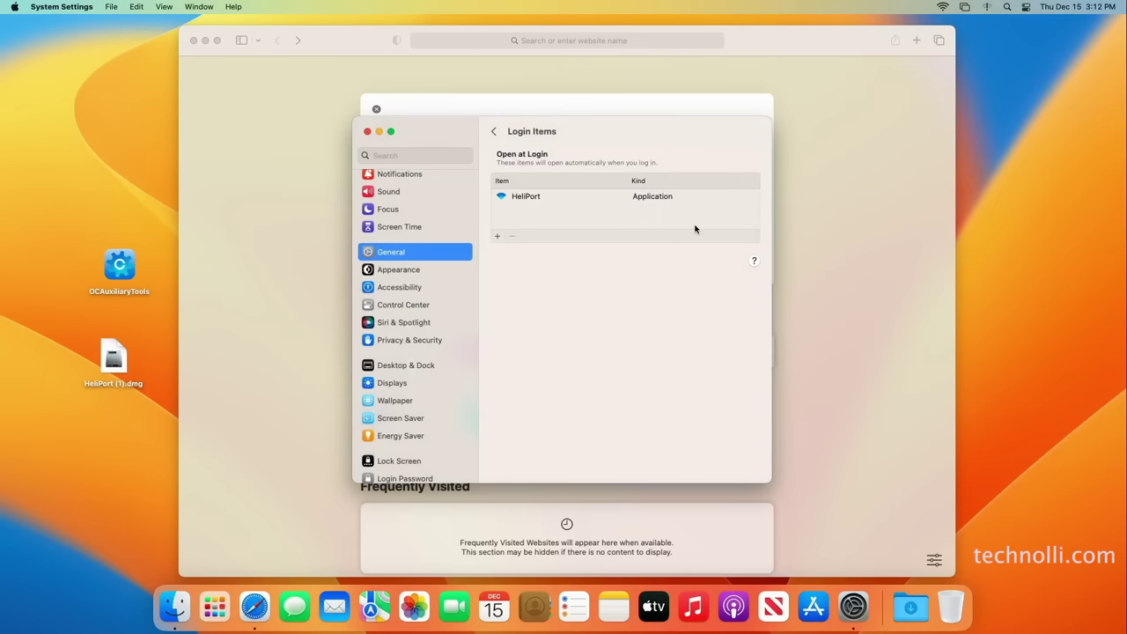